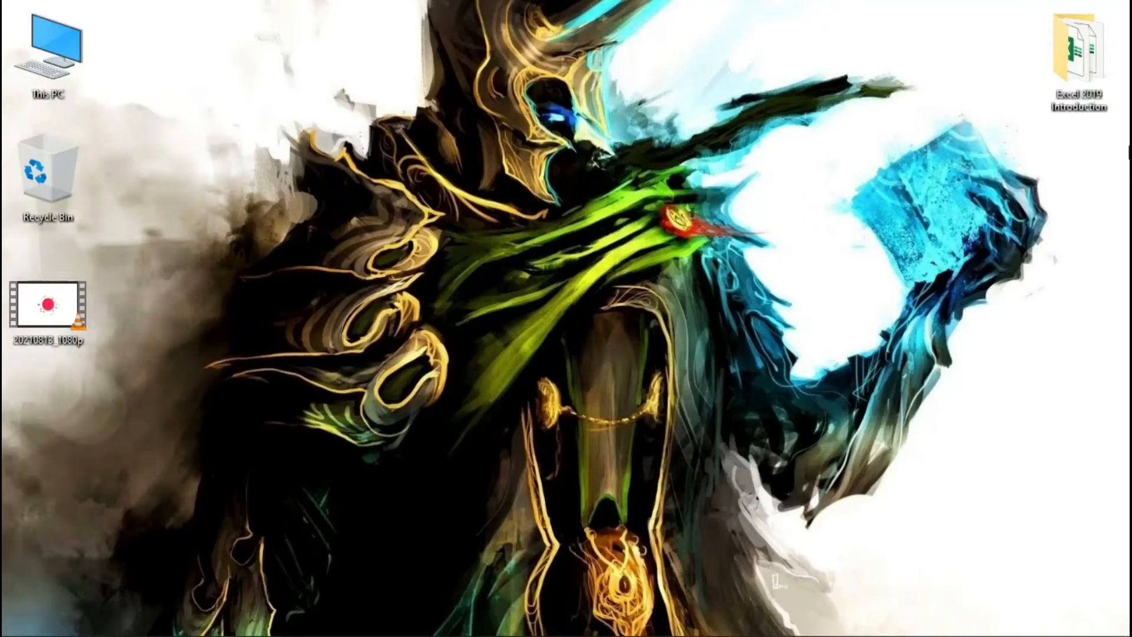
Step: Launch Excel and create a new blank workbook
{"action": "key", "text": "super"}
{"action": "type", "text": "exc"}
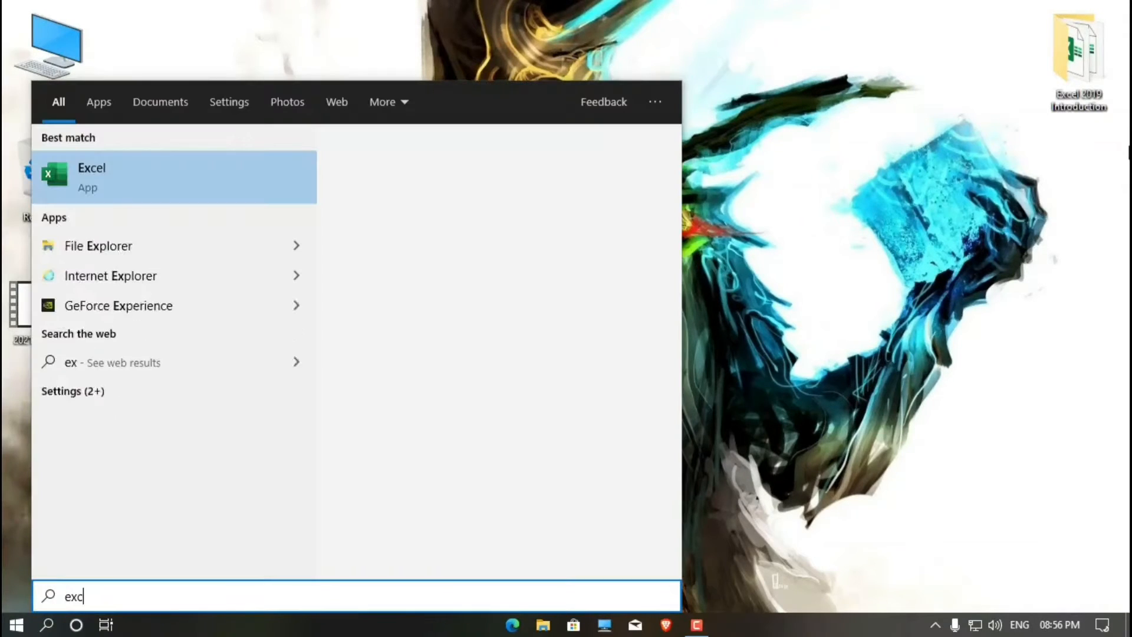
{"action": "type", "text": "el"}
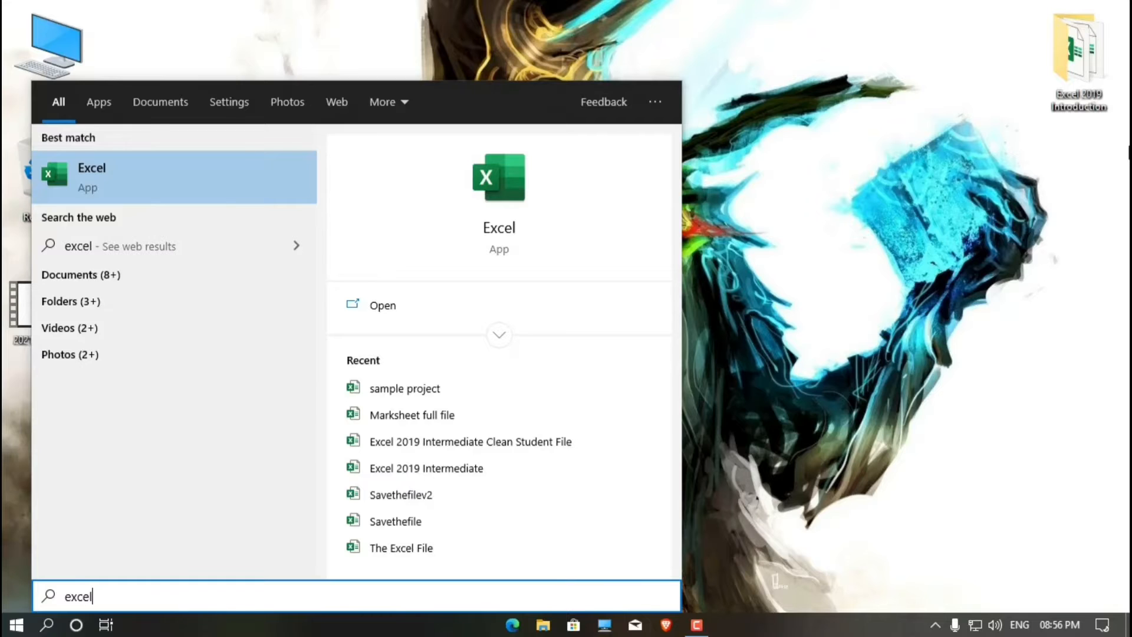
{"action": "key", "text": "Return"}
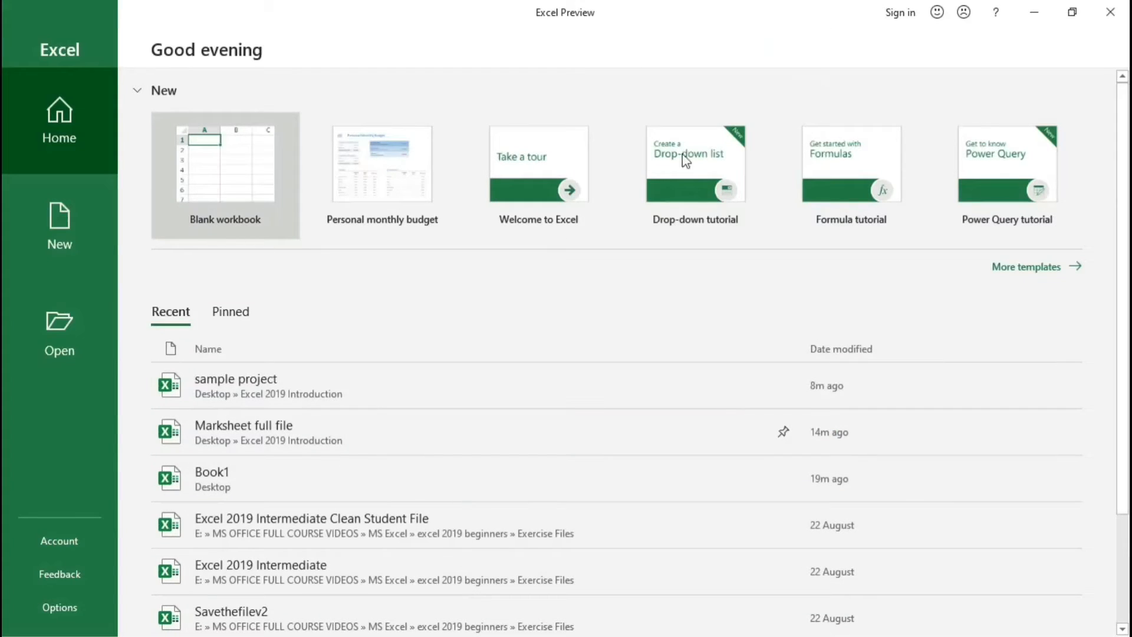
{"action": "left_click", "coordinate": [239, 168]}
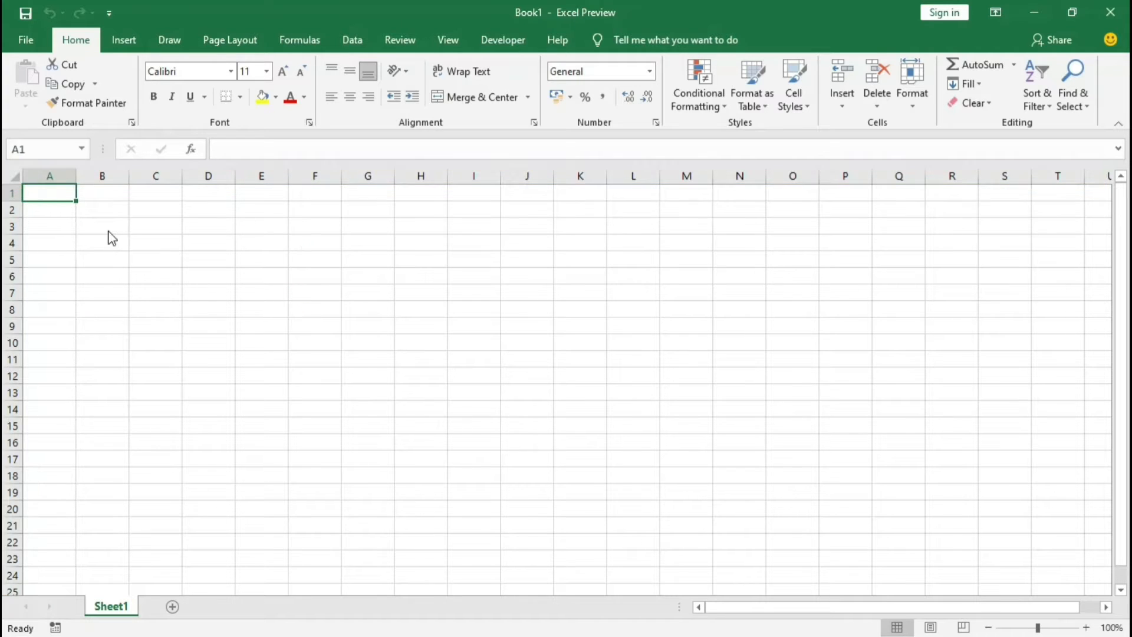
Step: Select single cells one after another in the upper rows of the sheet to examine the grid's cells
{"action": "left_click", "coordinate": [101, 206]}
{"action": "left_click", "coordinate": [163, 208]}
{"action": "left_click", "coordinate": [217, 210]}
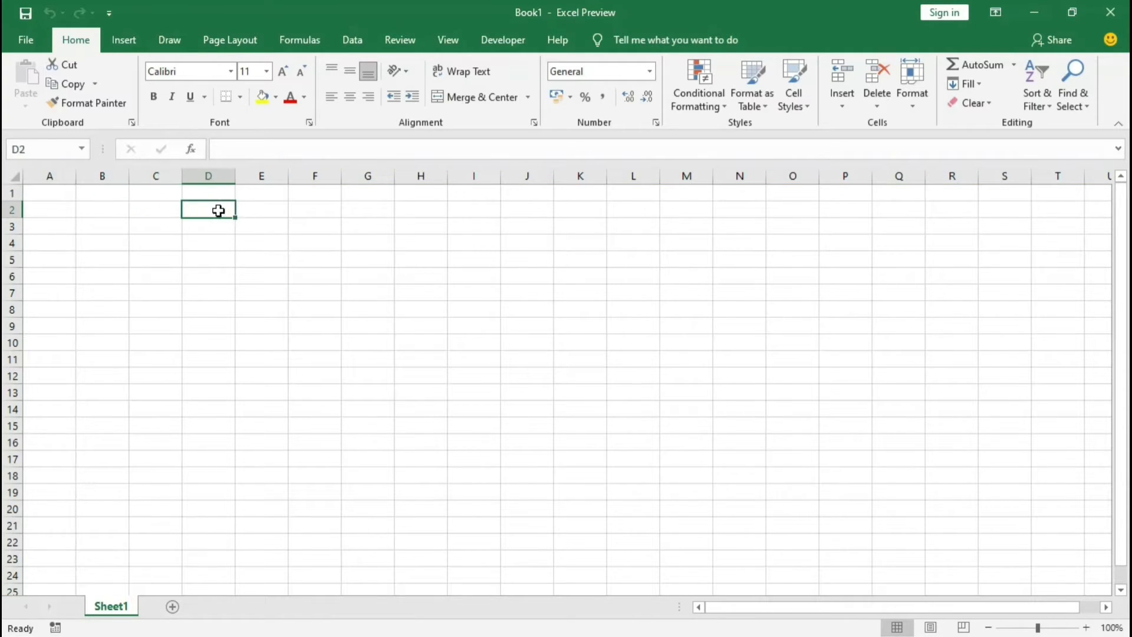
{"action": "left_click", "coordinate": [259, 211]}
{"action": "left_click", "coordinate": [326, 210]}
{"action": "left_click", "coordinate": [359, 212]}
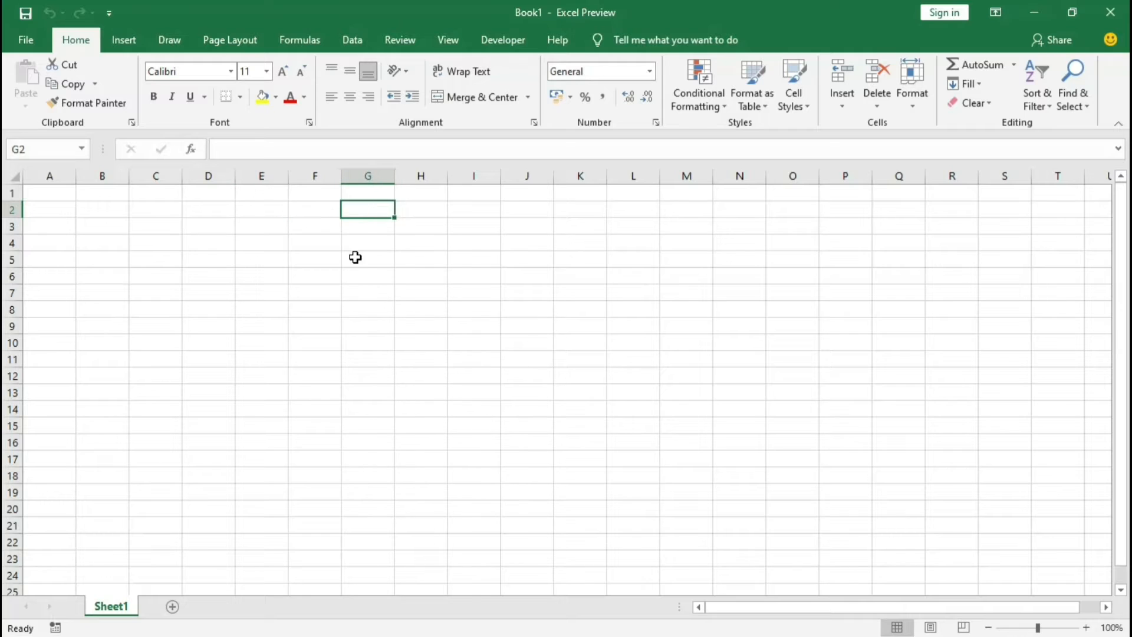
{"action": "left_click", "coordinate": [356, 258]}
{"action": "left_click", "coordinate": [270, 263]}
{"action": "left_click", "coordinate": [279, 238]}
{"action": "left_click", "coordinate": [306, 228]}
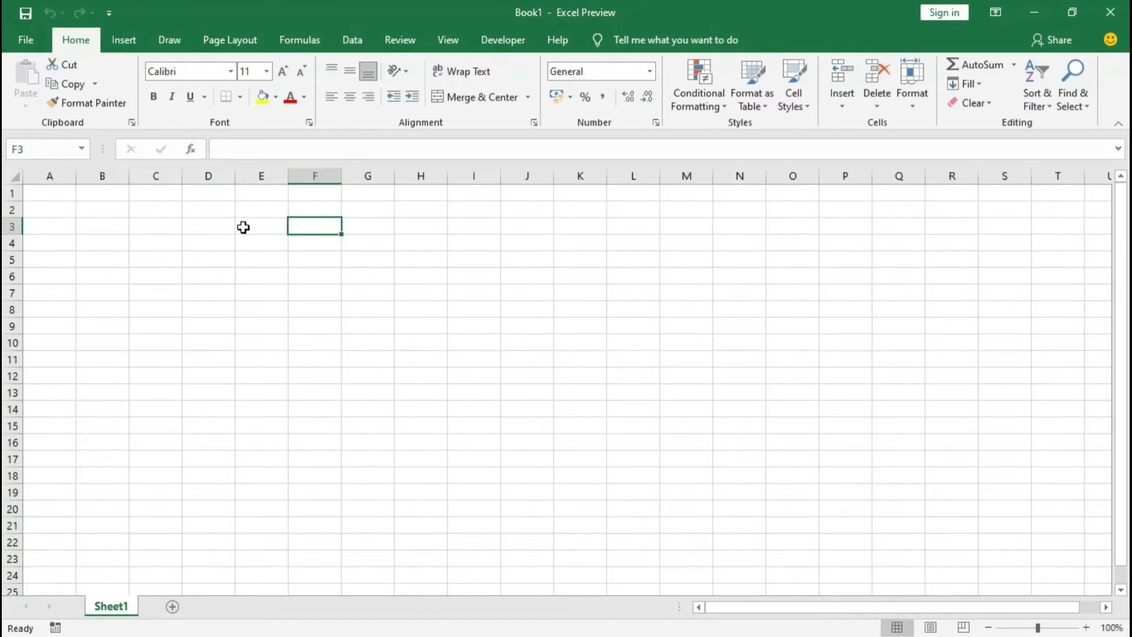
{"action": "left_click", "coordinate": [242, 227]}
{"action": "left_click", "coordinate": [177, 227]}
{"action": "left_click", "coordinate": [154, 212]}
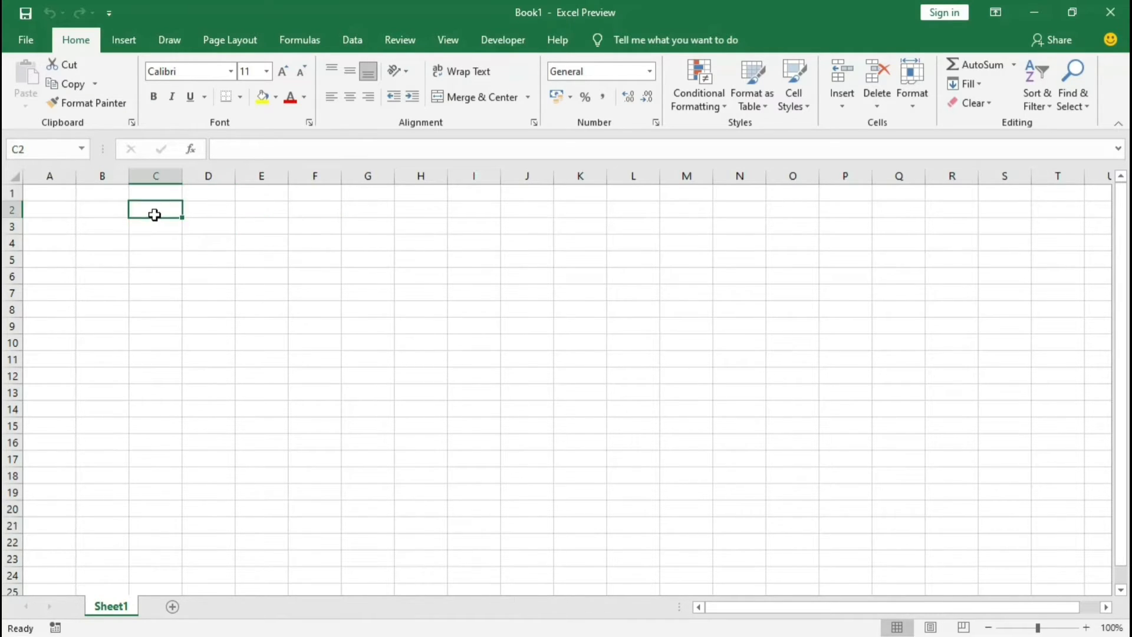
{"action": "left_click", "coordinate": [167, 193]}
{"action": "left_click", "coordinate": [216, 194]}
{"action": "left_click", "coordinate": [222, 226]}
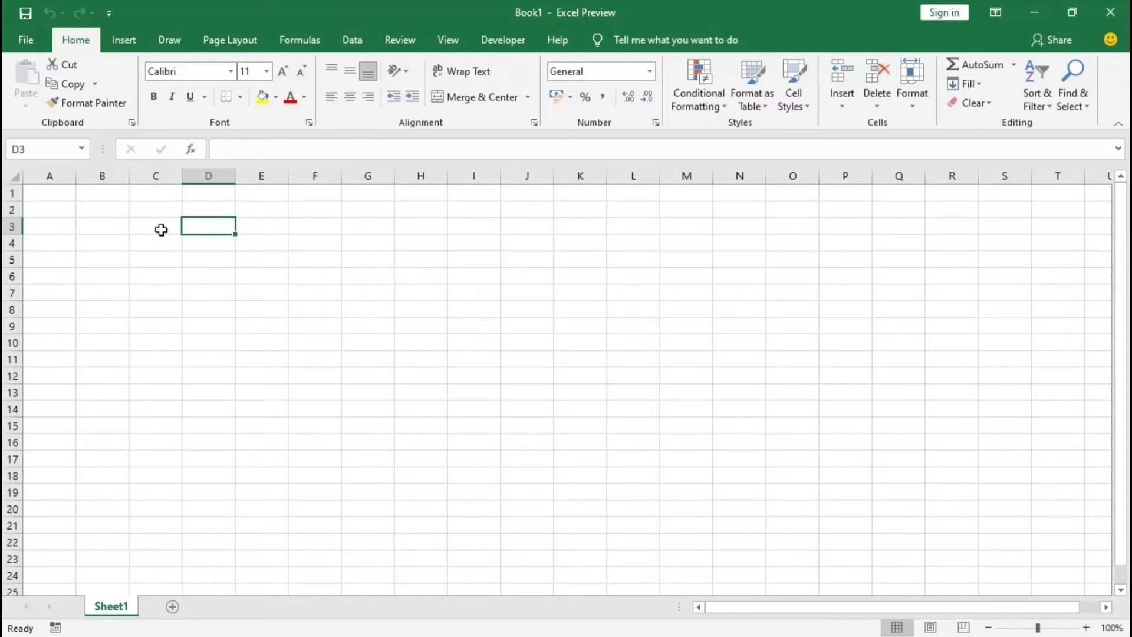
{"action": "left_click", "coordinate": [160, 230]}
{"action": "left_click", "coordinate": [83, 211]}
{"action": "left_click", "coordinate": [55, 196]}
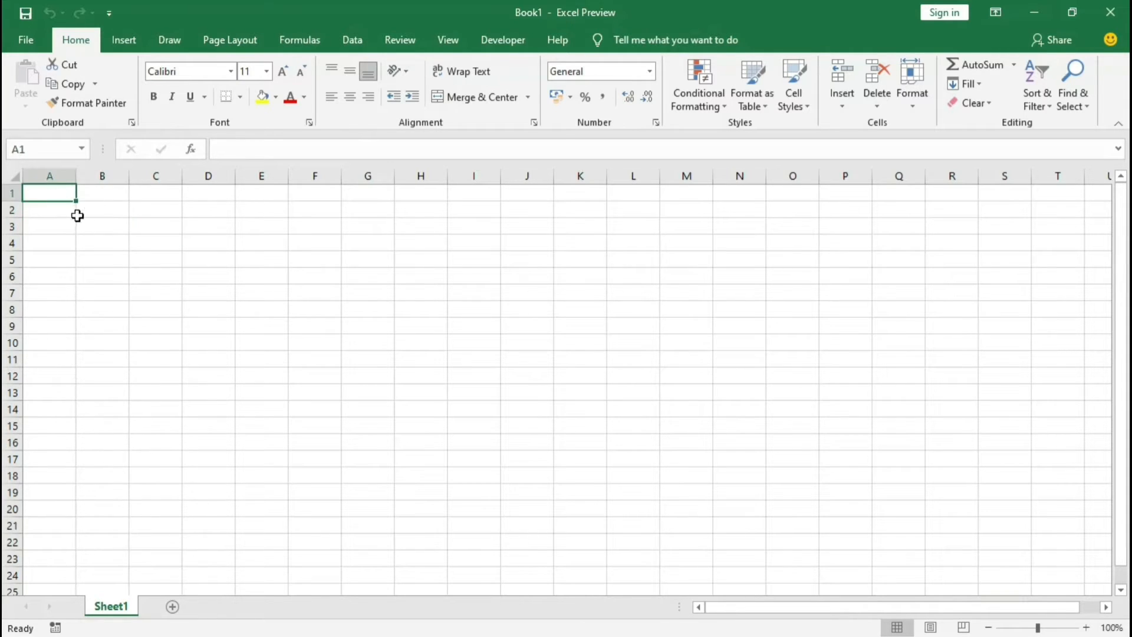
{"action": "left_click", "coordinate": [80, 225]}
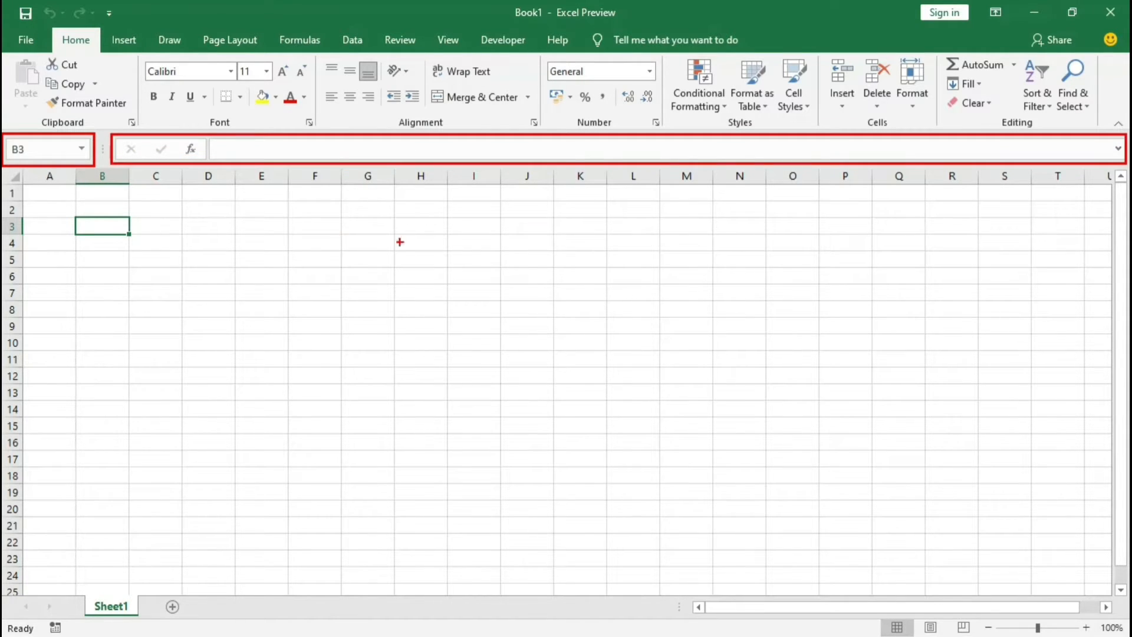
Step: Select scattered cells across the sheet, including H7, A1 and J3, and examine each cell's address in the Name Box
{"action": "left_click", "coordinate": [227, 295]}
{"action": "left_click", "coordinate": [319, 272]}
{"action": "left_click", "coordinate": [421, 266]}
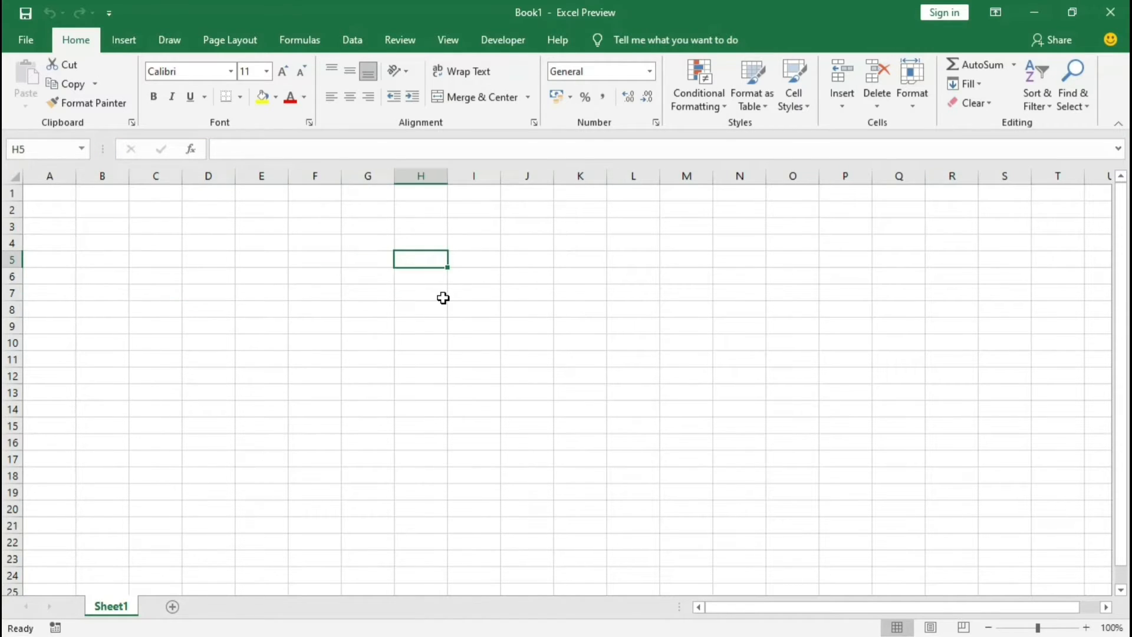
{"action": "left_click", "coordinate": [443, 297]}
{"action": "left_click", "coordinate": [347, 259]}
{"action": "left_click", "coordinate": [282, 228]}
{"action": "left_click", "coordinate": [217, 237]}
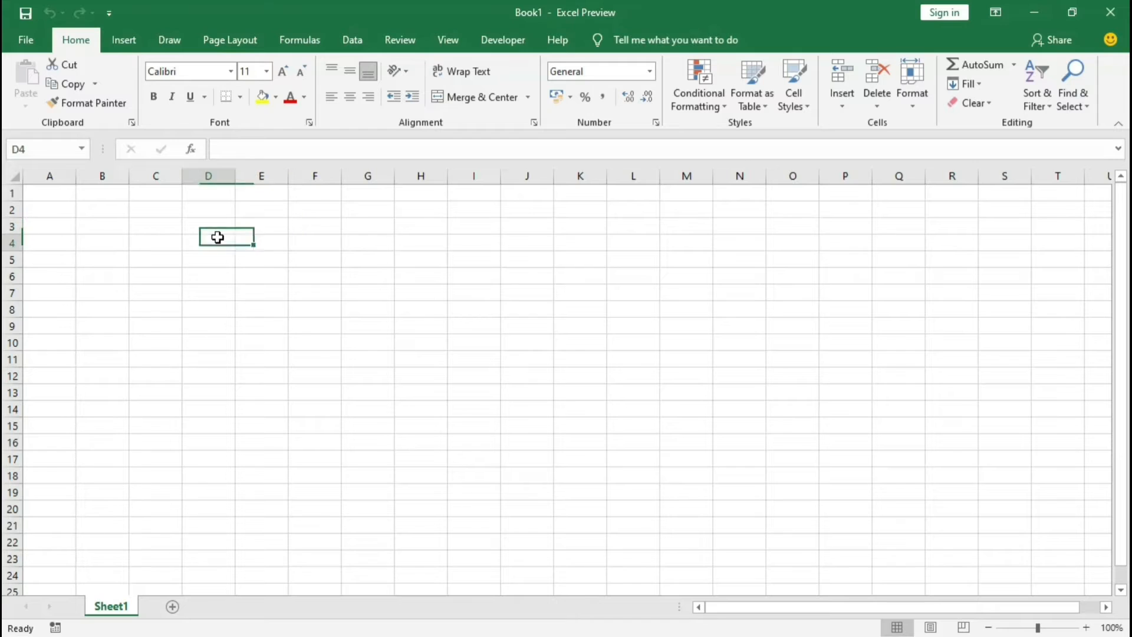
{"action": "left_click", "coordinate": [154, 236]}
{"action": "left_click", "coordinate": [396, 295]}
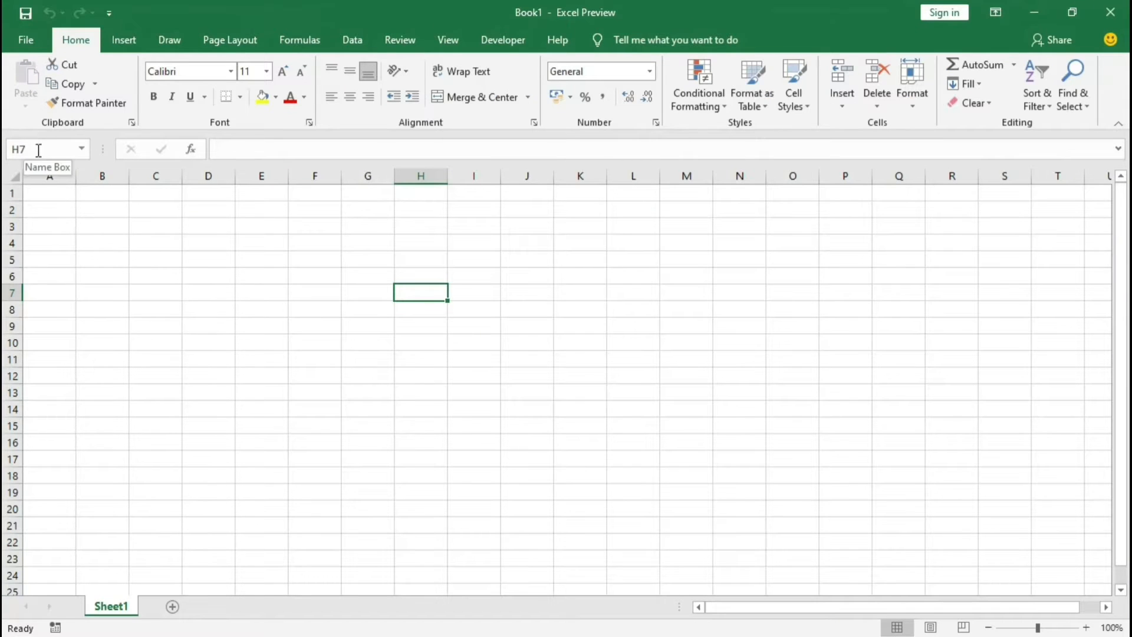
{"action": "left_click", "coordinate": [51, 195]}
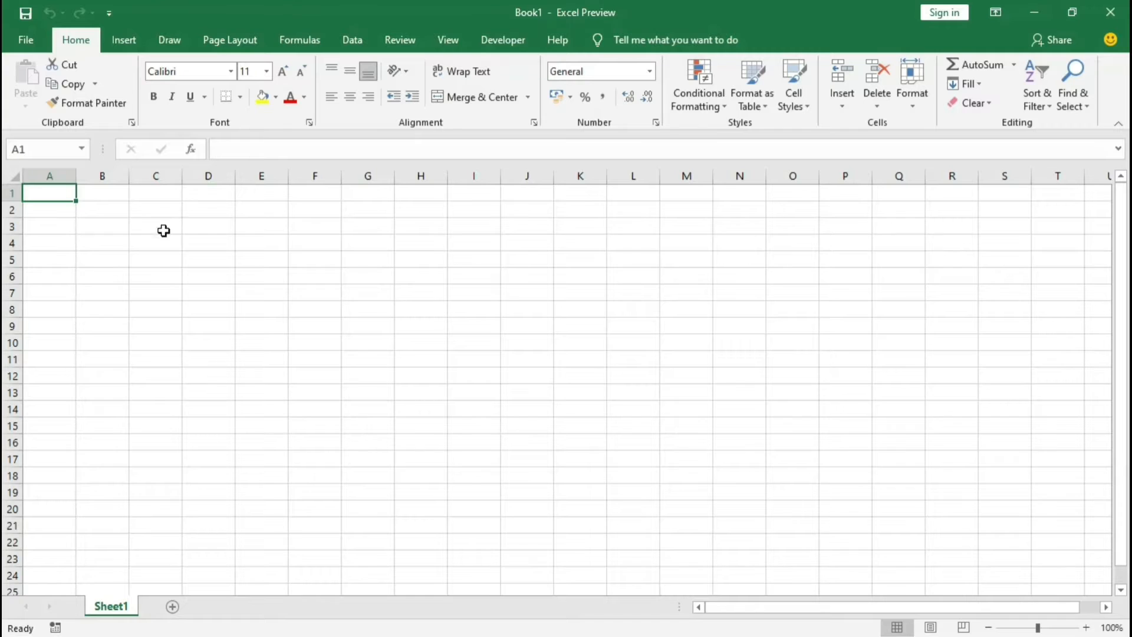
{"action": "left_click", "coordinate": [333, 280]}
{"action": "left_click", "coordinate": [400, 306]}
{"action": "left_click", "coordinate": [473, 308]}
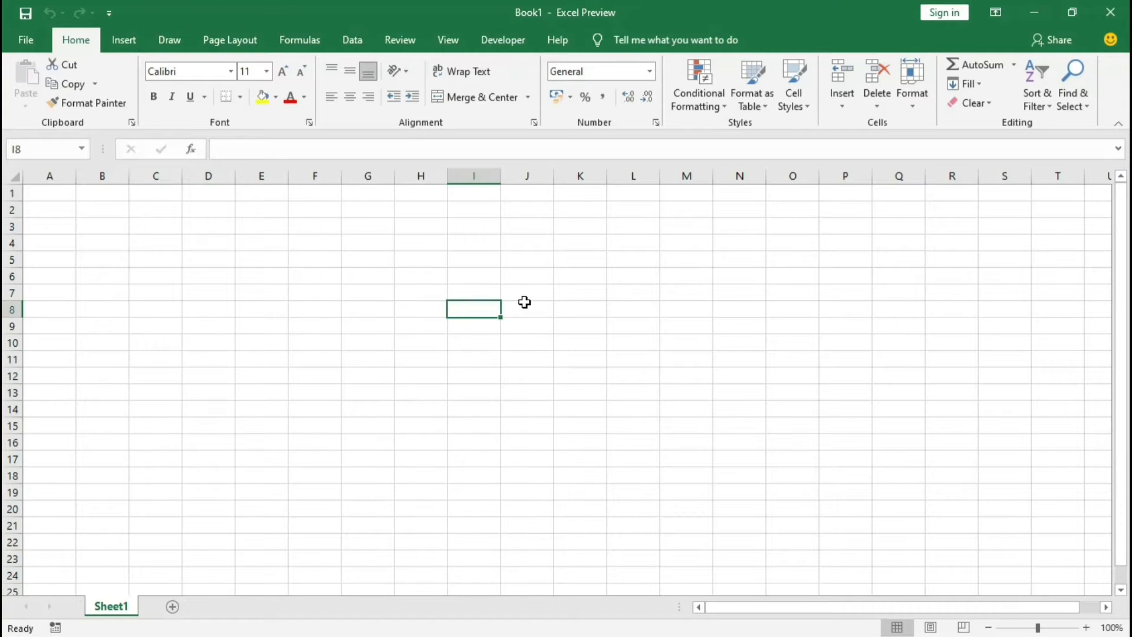
{"action": "left_click", "coordinate": [526, 304]}
{"action": "left_click", "coordinate": [533, 292]}
{"action": "left_click", "coordinate": [530, 261]}
{"action": "left_click", "coordinate": [528, 243]}
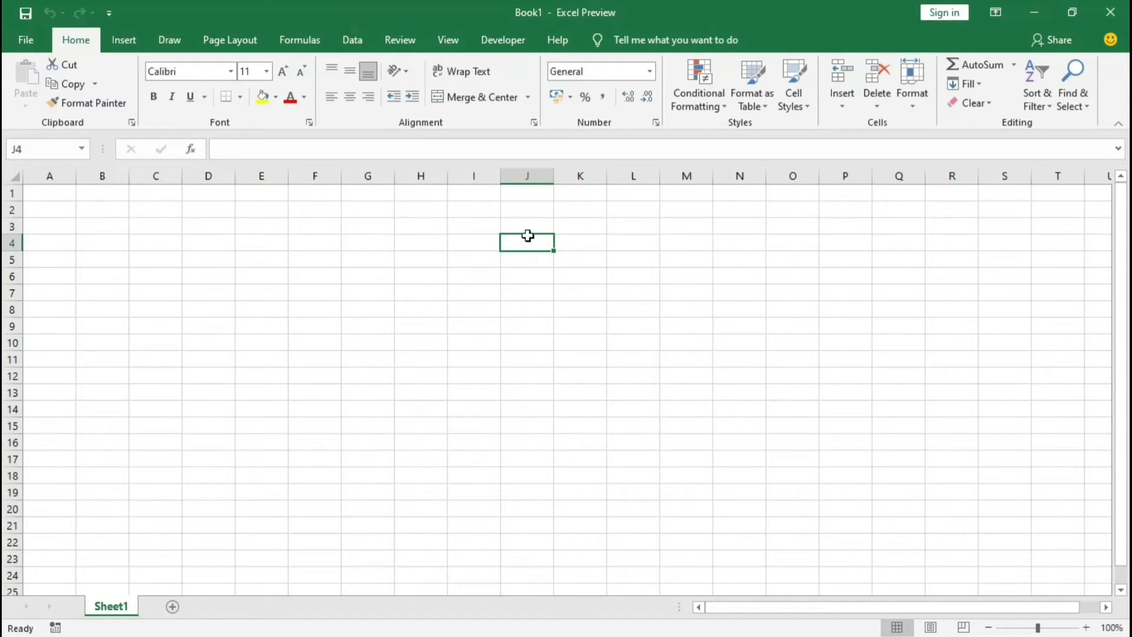
{"action": "left_click", "coordinate": [527, 227]}
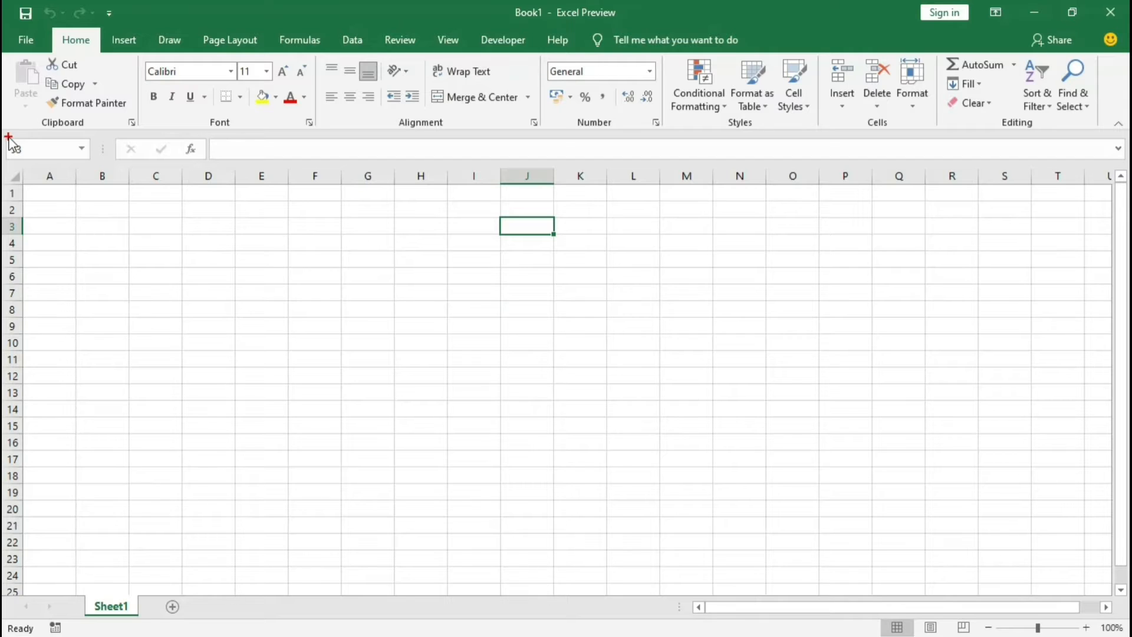
{"action": "left_click_drag", "start_coordinate": [3, 135], "coordinate": [43, 149]}
{"action": "key", "text": "Escape"}
{"action": "left_click_drag", "start_coordinate": [3, 136], "coordinate": [98, 163]}
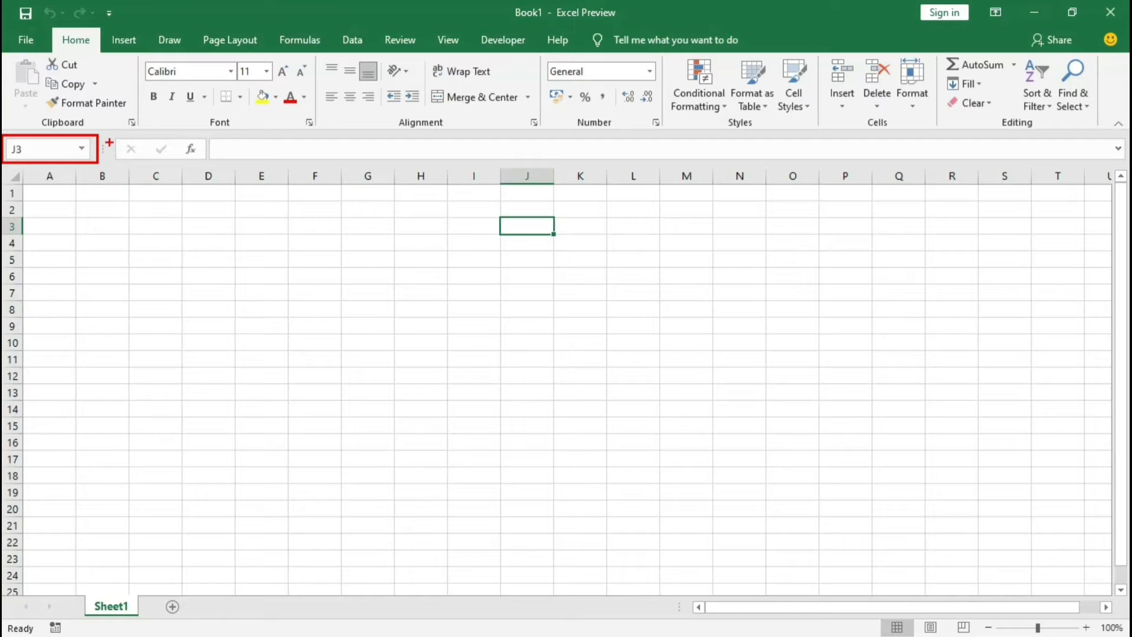
{"action": "key", "text": "Escape"}
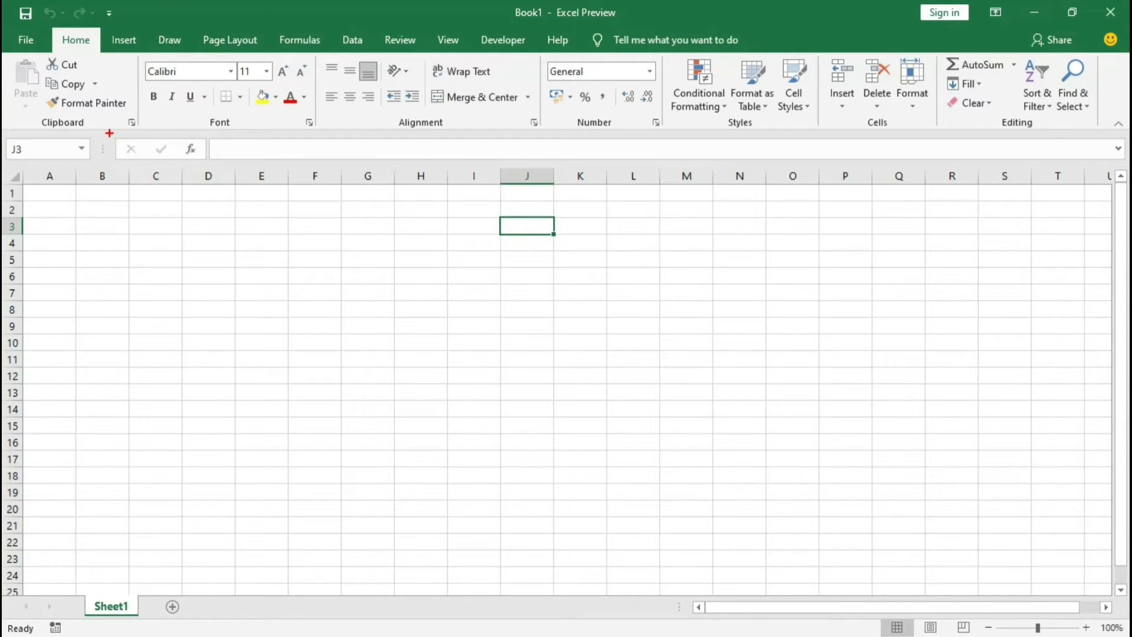
{"action": "mouse_move", "coordinate": [109, 134]}
{"action": "left_mouse_down"}
{"action": "mouse_move", "coordinate": [525, 161]}
{"action": "mouse_move", "coordinate": [1127, 163]}
{"action": "left_mouse_up"}
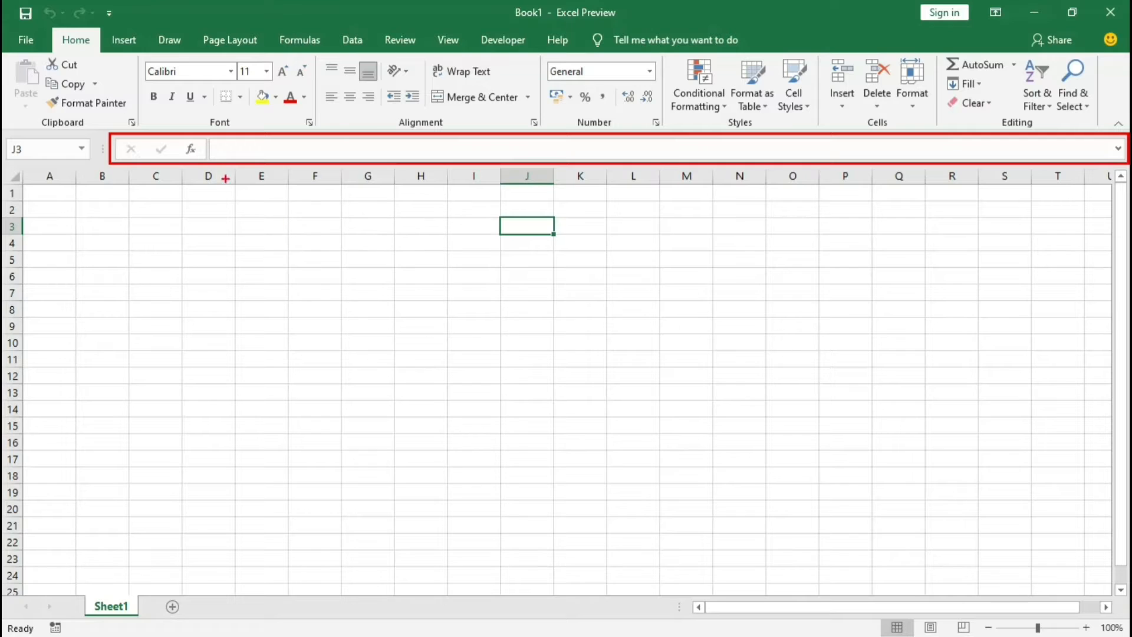
{"action": "mouse_move", "coordinate": [210, 135]}
{"action": "left_mouse_down"}
{"action": "mouse_move", "coordinate": [250, 154]}
{"action": "mouse_move", "coordinate": [1123, 159]}
{"action": "left_mouse_up"}
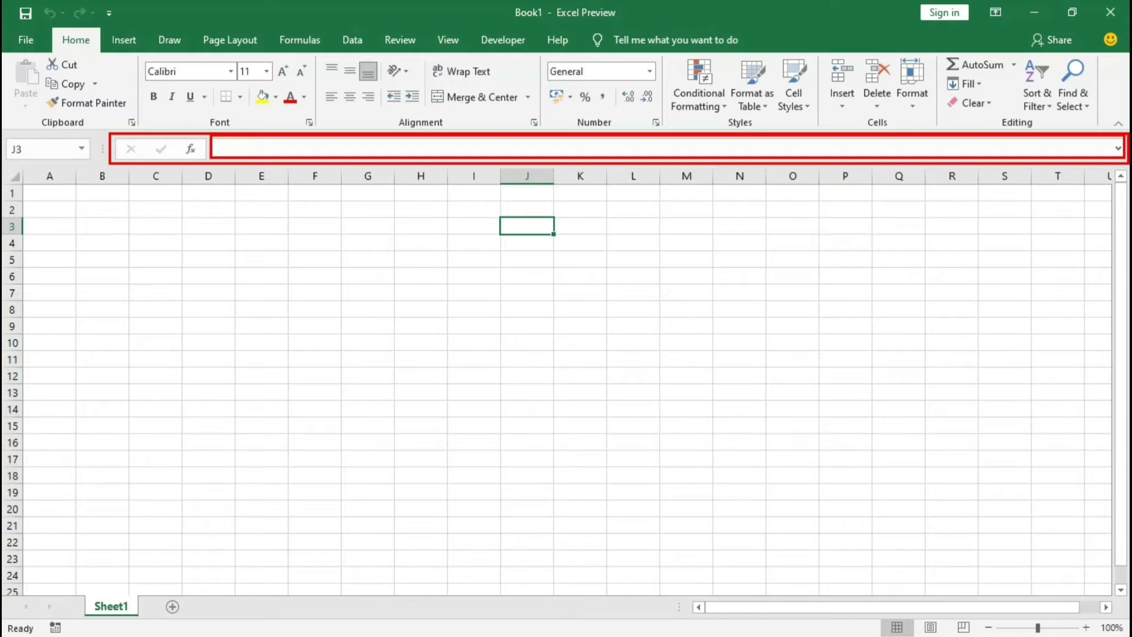
Step: Enter the text "Animal Kingdom" in cell A1
{"action": "left_click", "coordinate": [73, 193]}
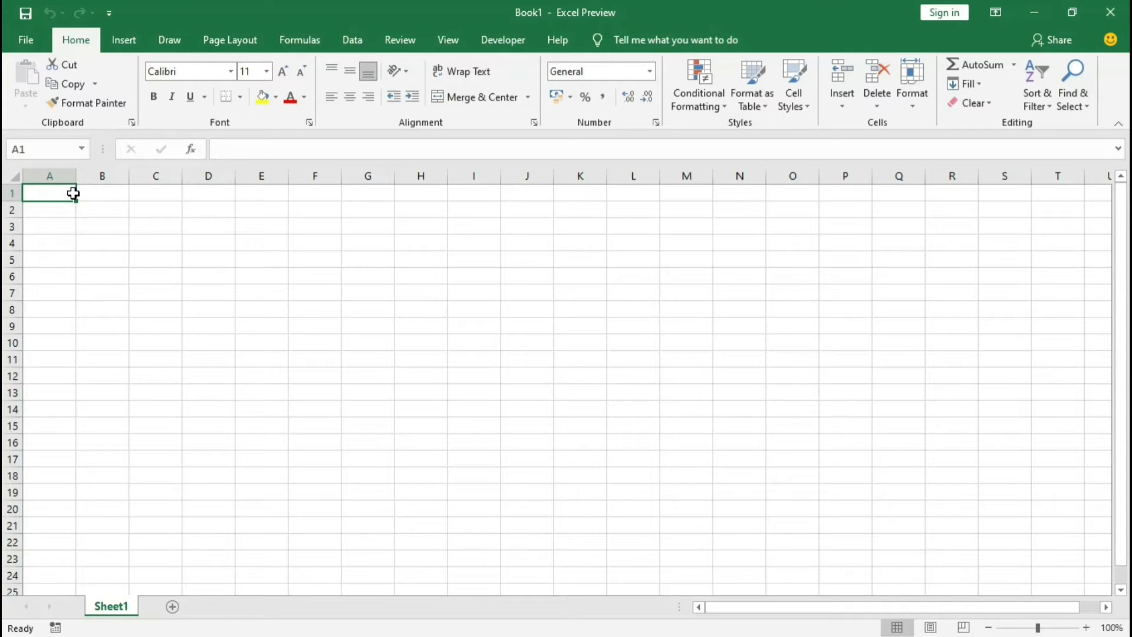
{"action": "type", "text": "Animal K"}
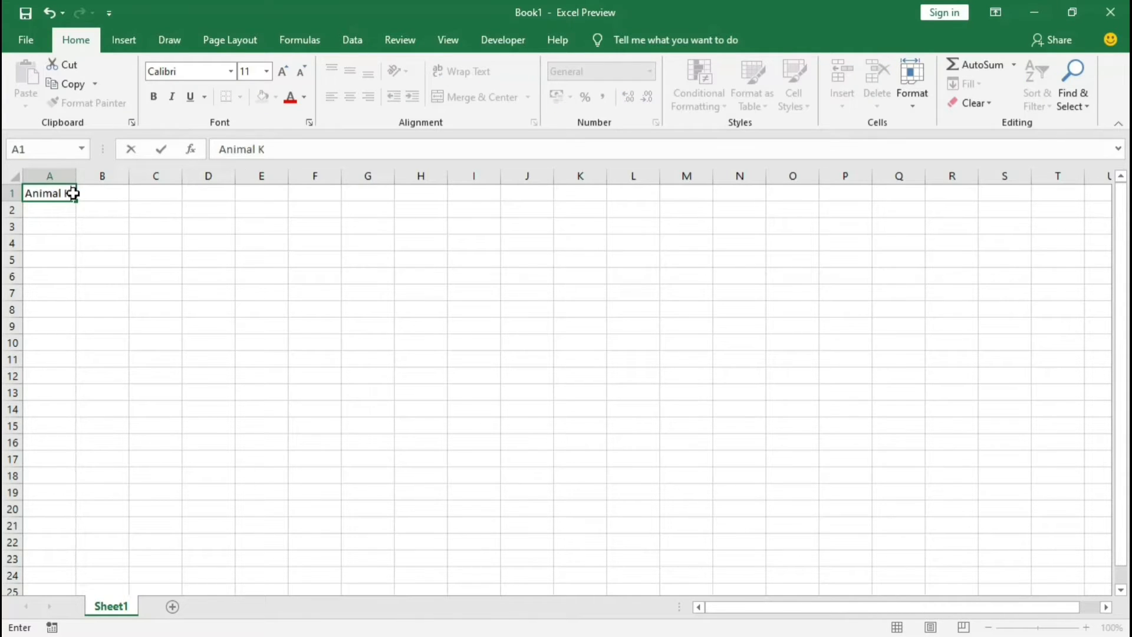
{"action": "type", "text": "ingdowm"}
{"action": "key", "text": "BackSpace"}
{"action": "key", "text": "BackSpace"}
{"action": "type", "text": "m"}
{"action": "key", "text": "Return"}
Step: Delete the word "Kingdom" from the text in cell A1, keeping "Animal"
{"action": "left_click", "coordinate": [73, 194]}
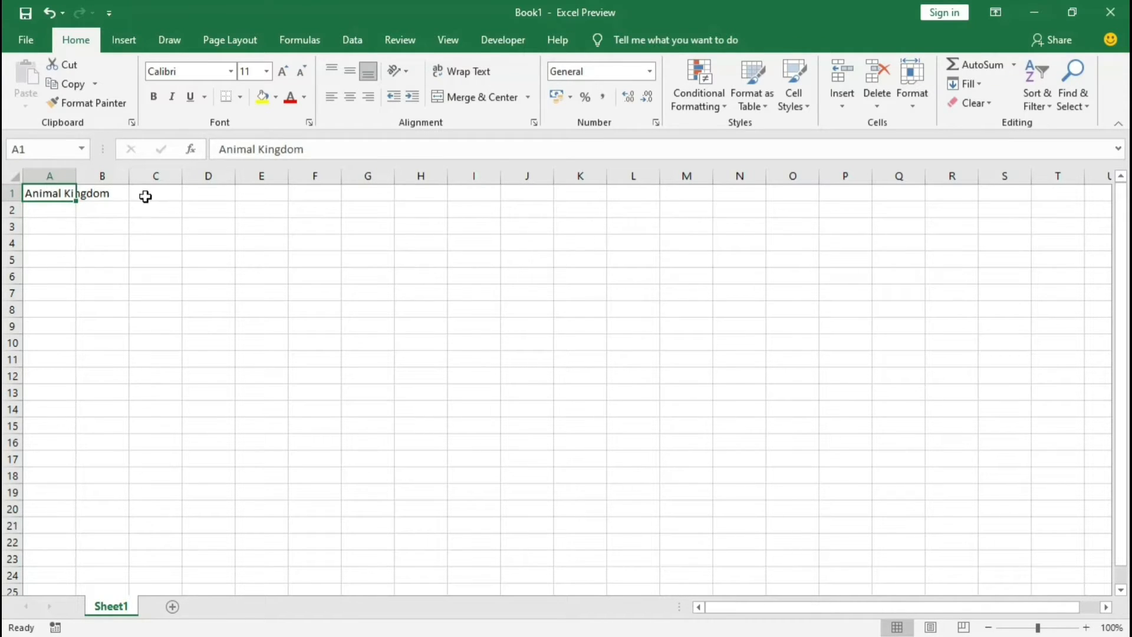
{"action": "left_click_drag", "start_coordinate": [217, 148], "coordinate": [294, 148]}
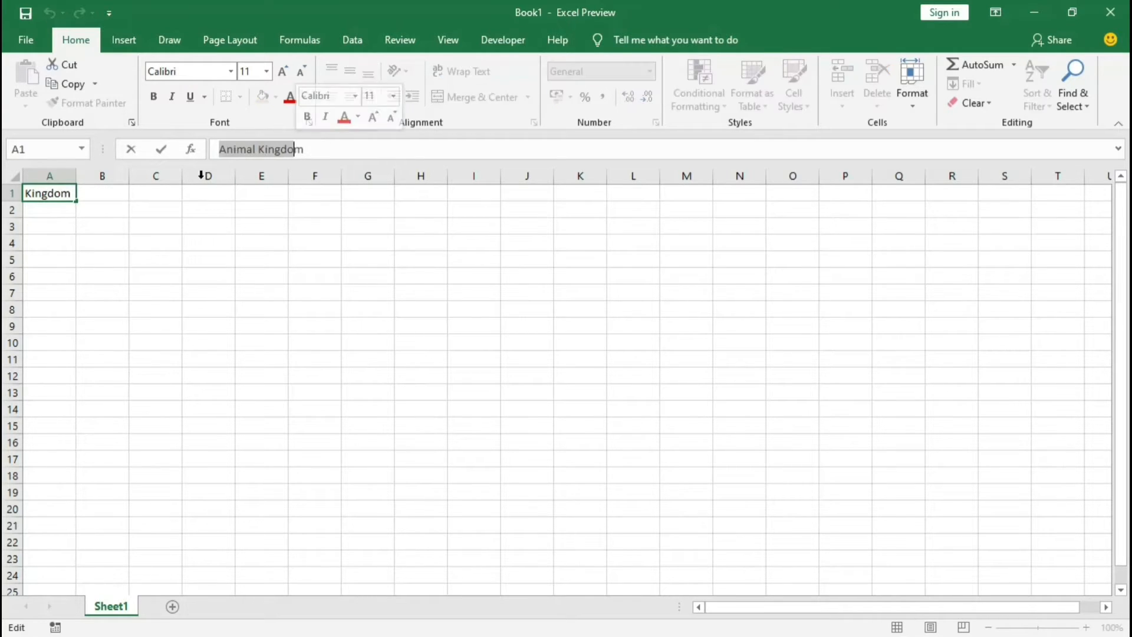
{"action": "double_click", "coordinate": [82, 194]}
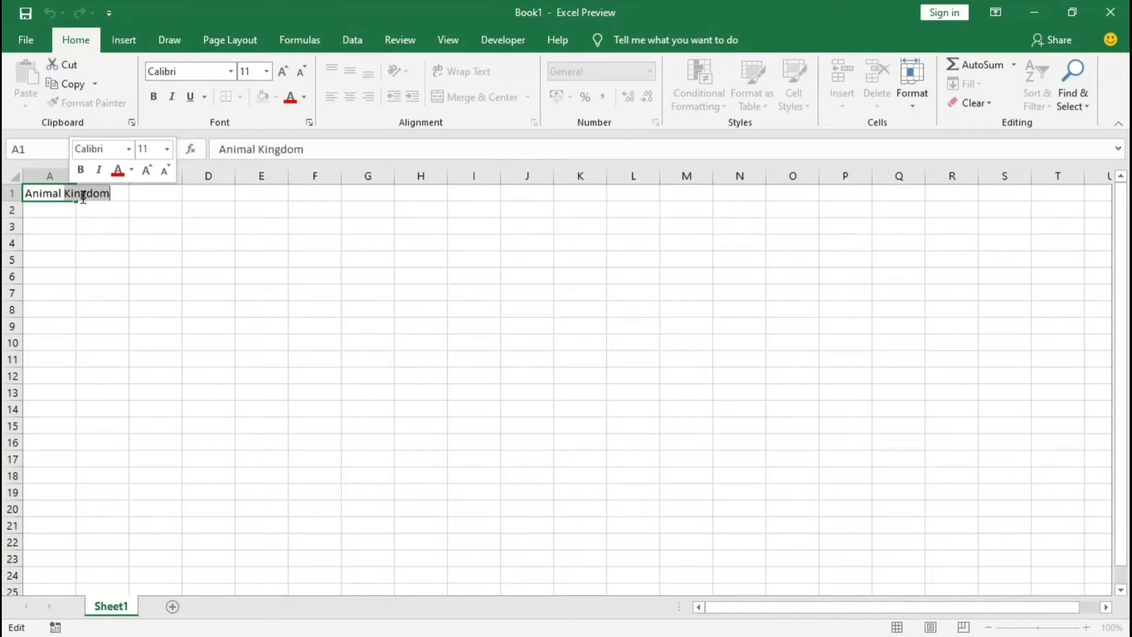
{"action": "key", "text": "BackSpace"}
{"action": "key", "text": "Return"}
Step: Edit cell A1 through the formula bar so that it reads "Animal Planets", without a stray backslash
{"action": "left_click", "coordinate": [82, 195]}
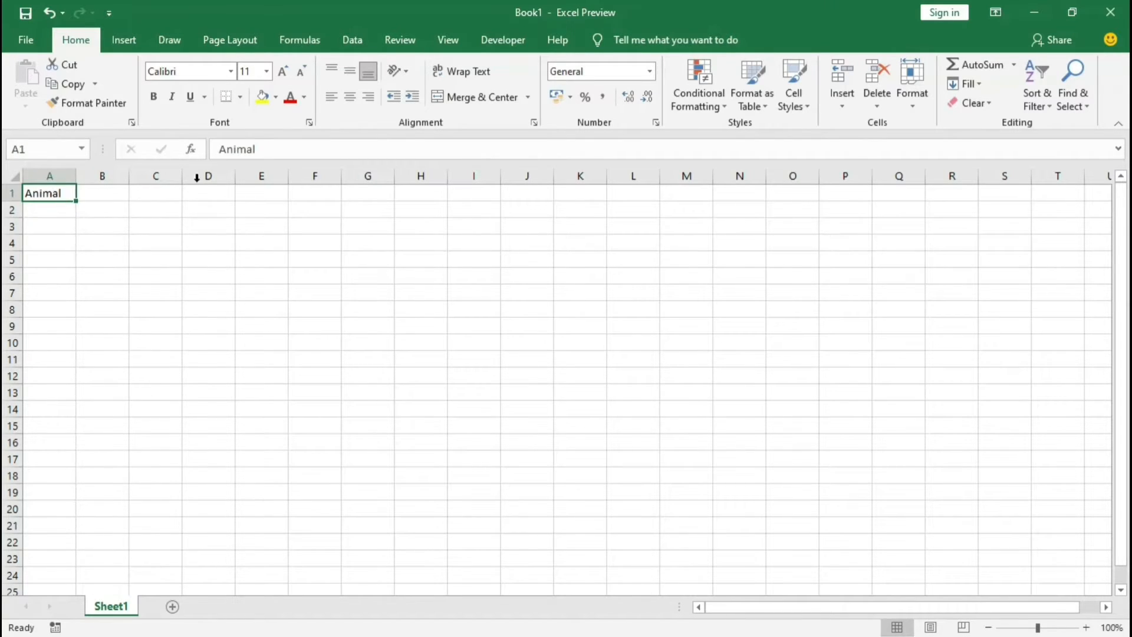
{"action": "left_click", "coordinate": [293, 151]}
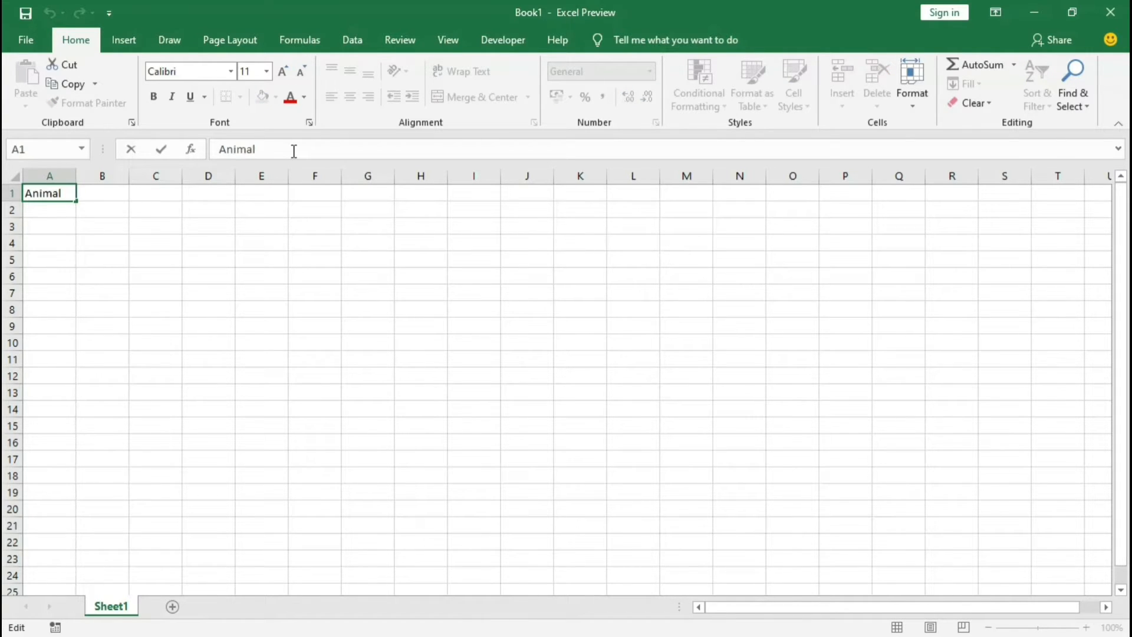
{"action": "type", "text": "Planets\\"}
{"action": "key", "text": "Return"}
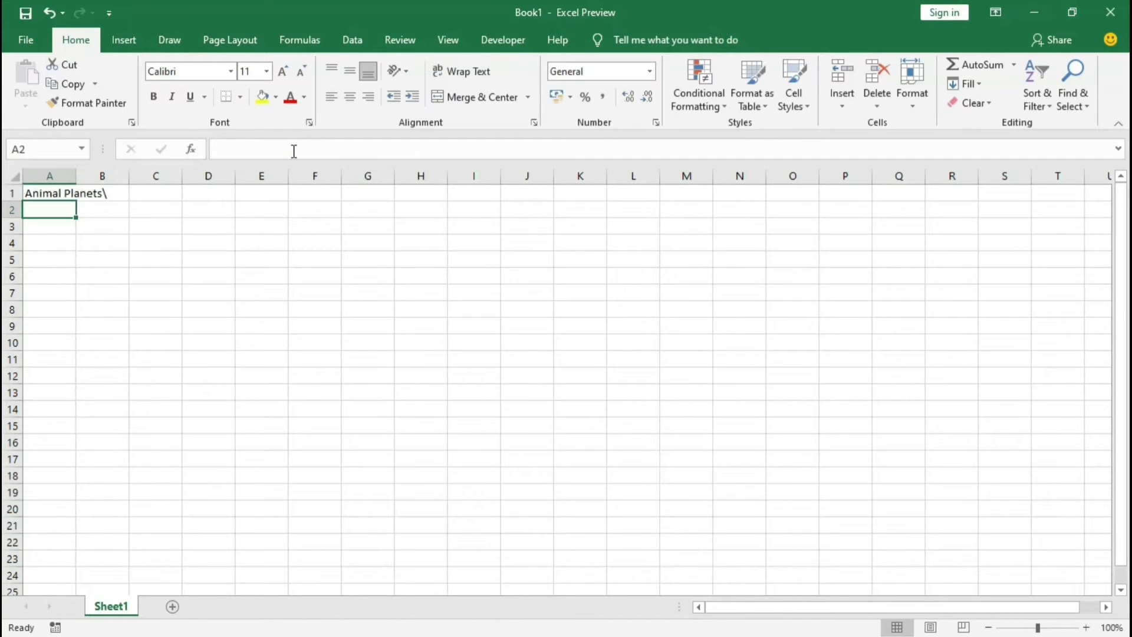
{"action": "key", "text": "Up"}
{"action": "left_click", "coordinate": [309, 149]}
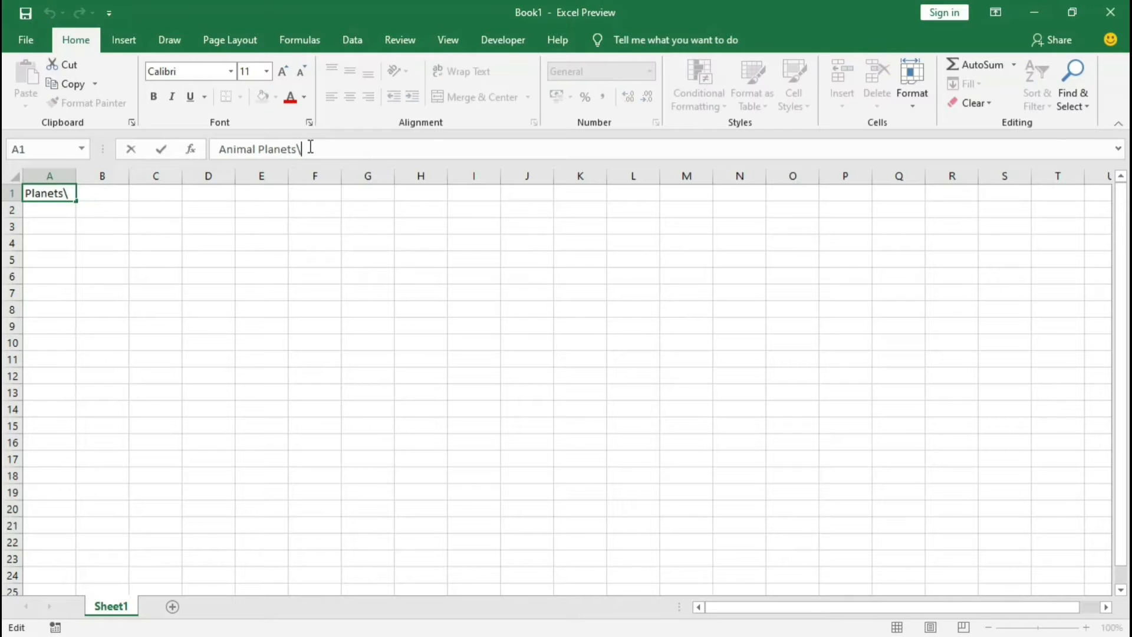
{"action": "key", "text": "BackSpace"}
{"action": "key", "text": "Return"}
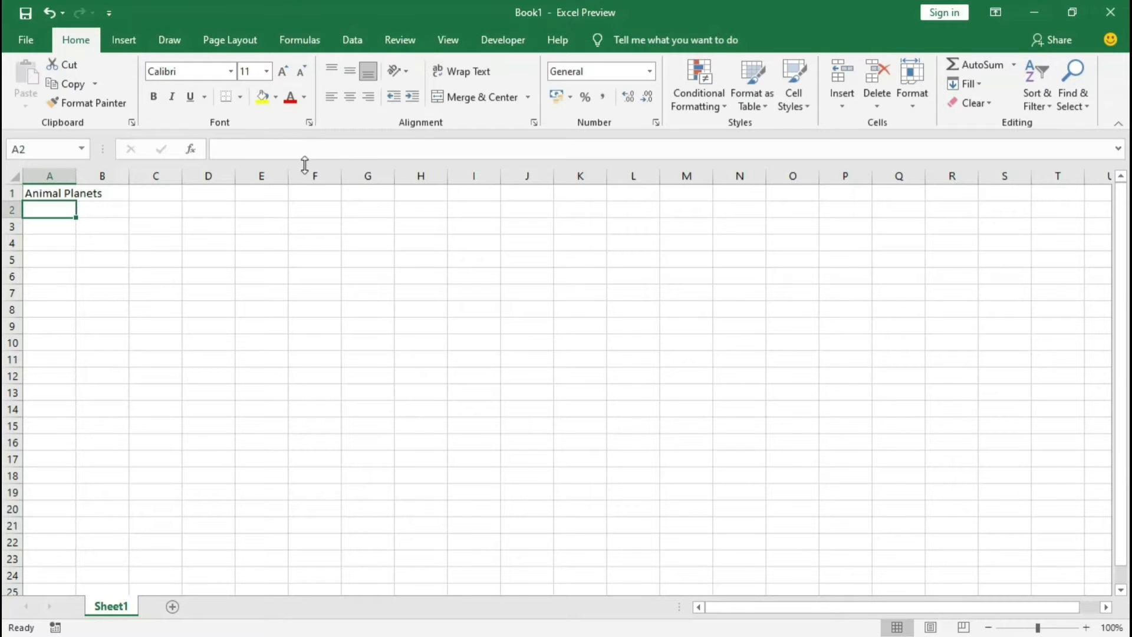
{"action": "left_click", "coordinate": [51, 195]}
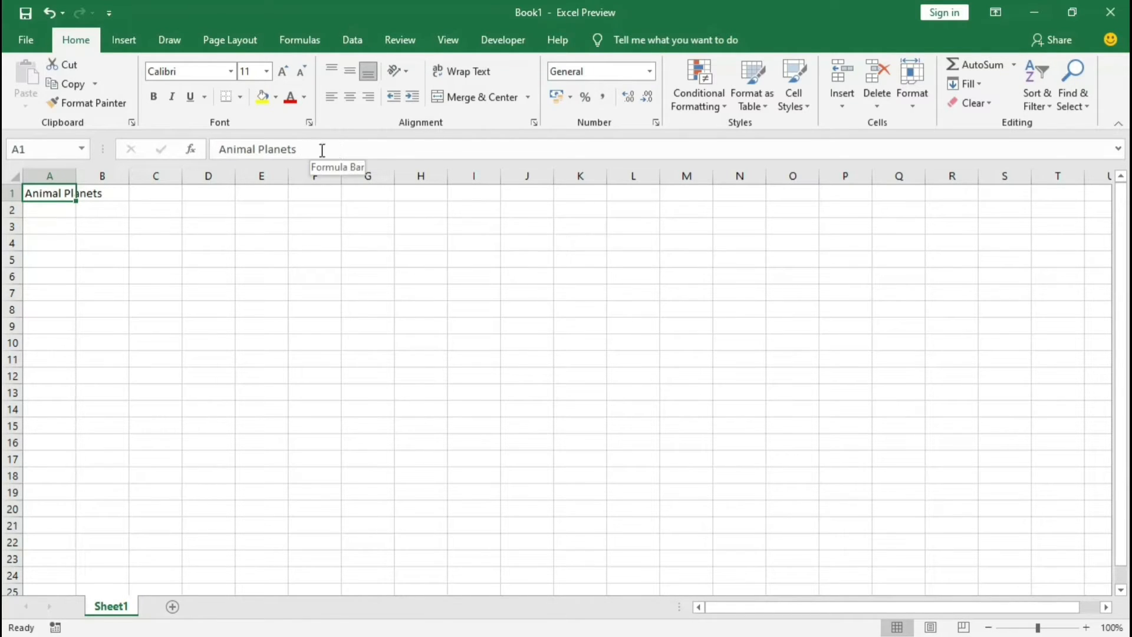
Step: Enter the number 23 in cell D2 and move on to cell E2
{"action": "left_click", "coordinate": [227, 211]}
{"action": "type", "text": "23"}
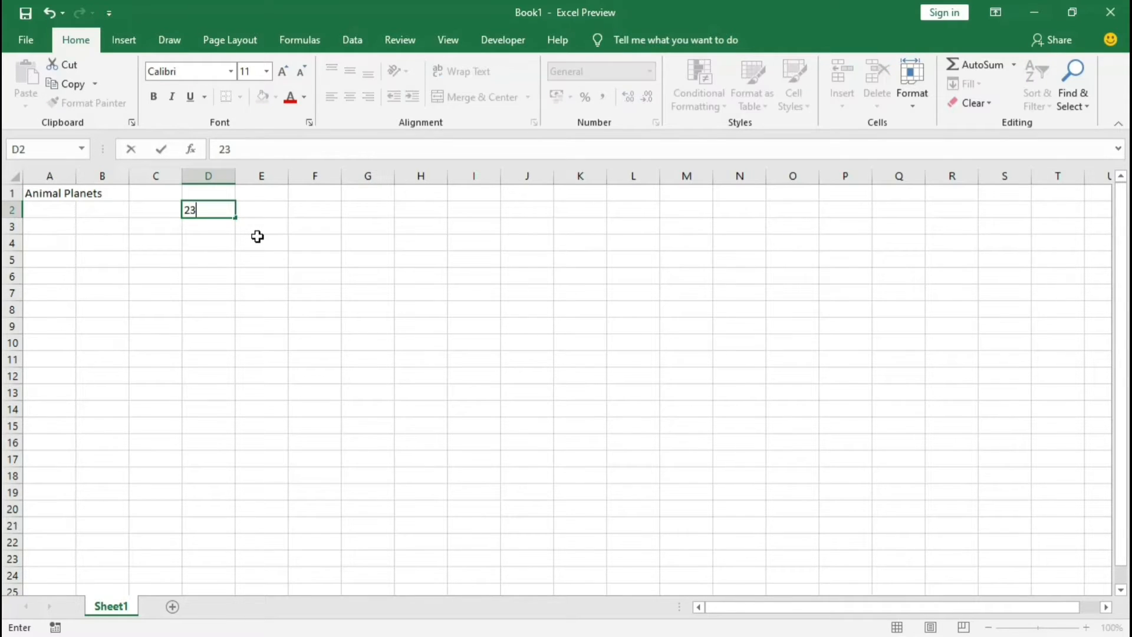
{"action": "key", "text": "Tab"}
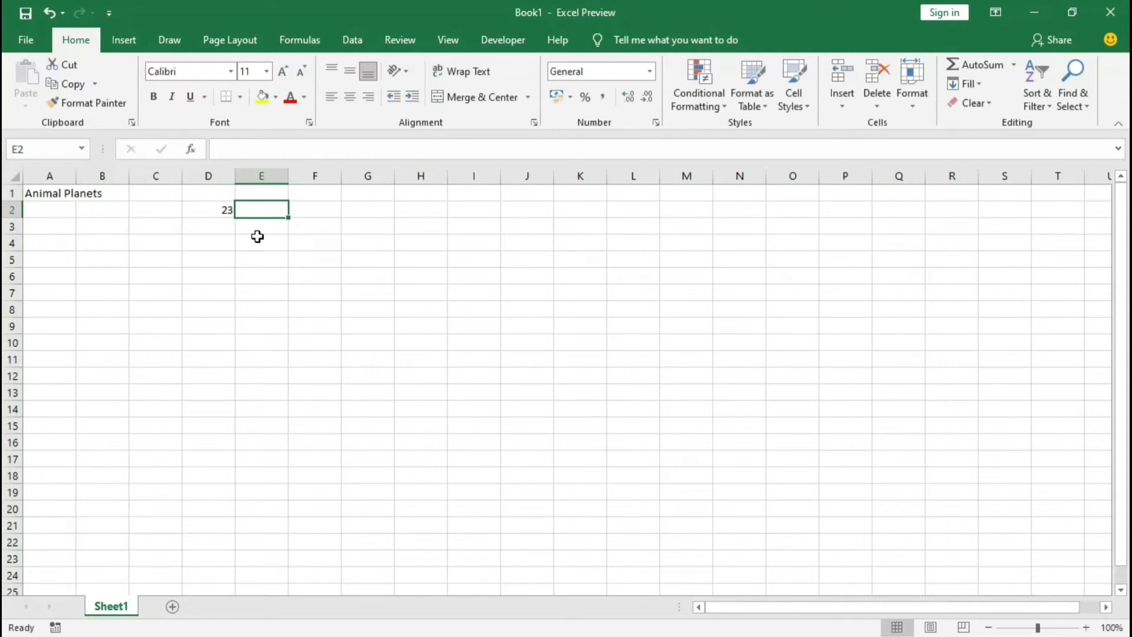
Step: Enter the number 45 in cell E2 and the heading "total" in cell F1
{"action": "type", "text": "45"}
{"action": "left_click", "coordinate": [319, 210]}
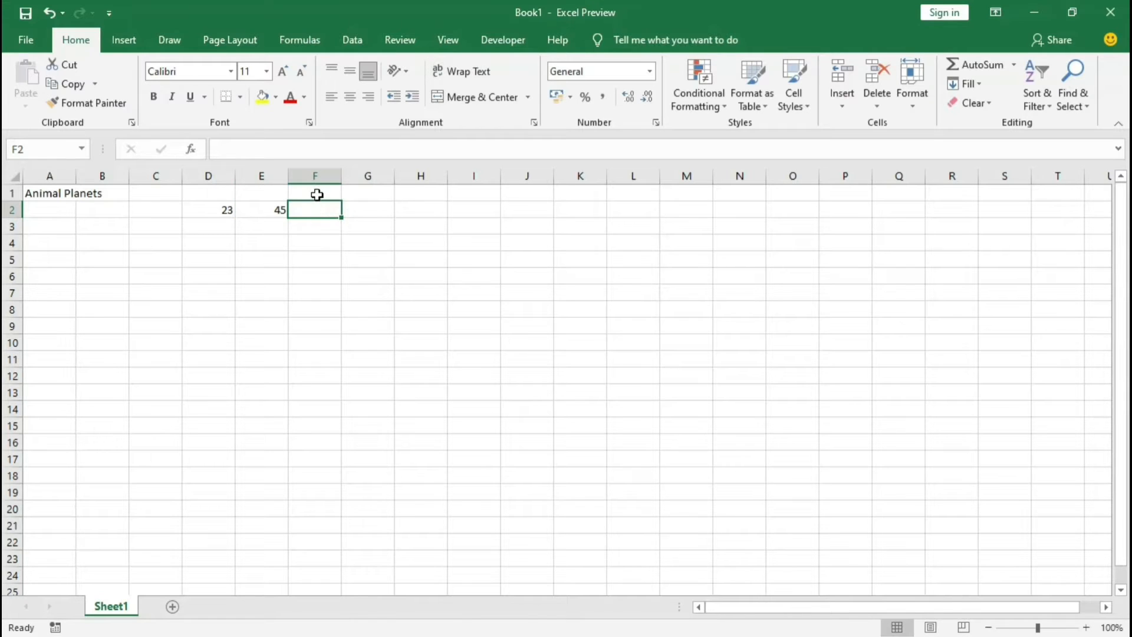
{"action": "left_click", "coordinate": [317, 194]}
{"action": "type", "text": "total"}
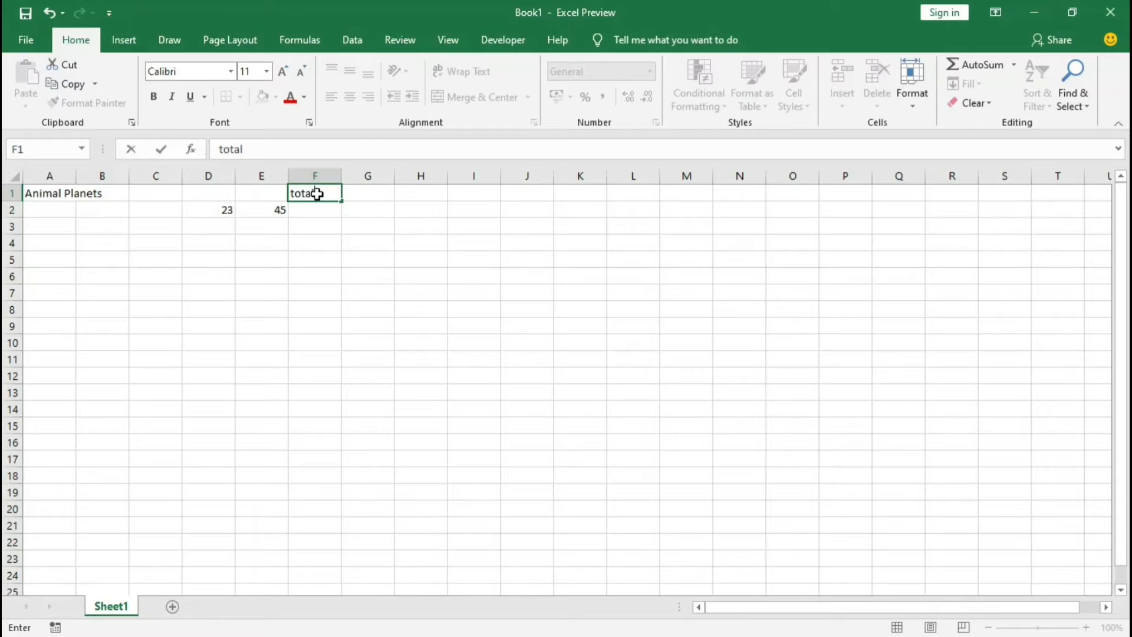
{"action": "key", "text": "Return"}
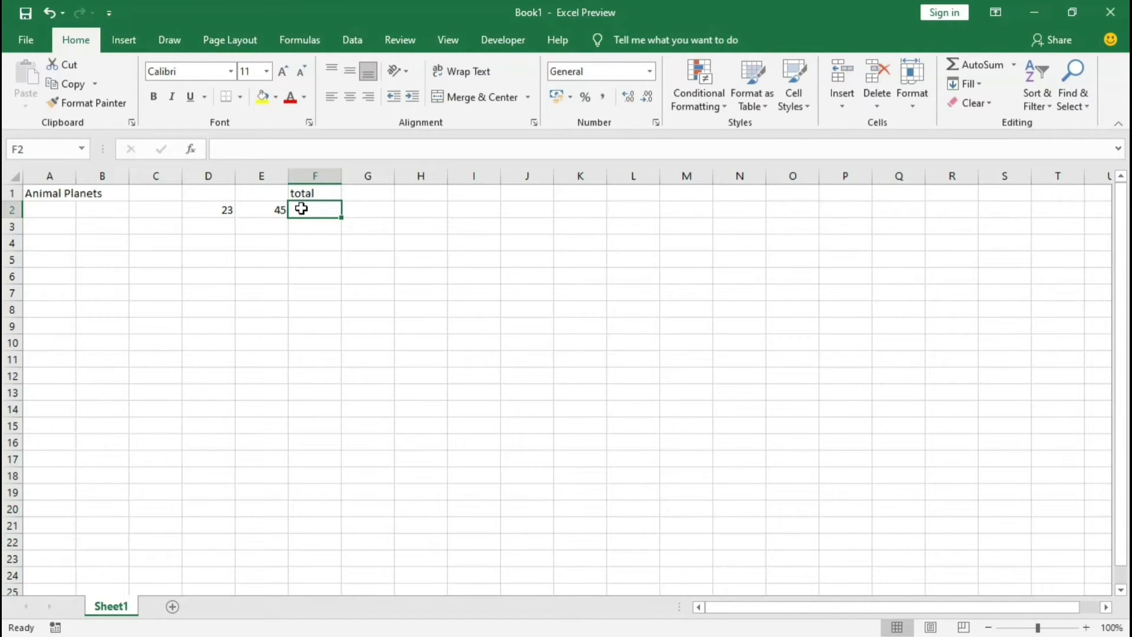
Step: Enter the formula =D2+E2 in cell F2 to add the two numbers
{"action": "type", "text": "="}
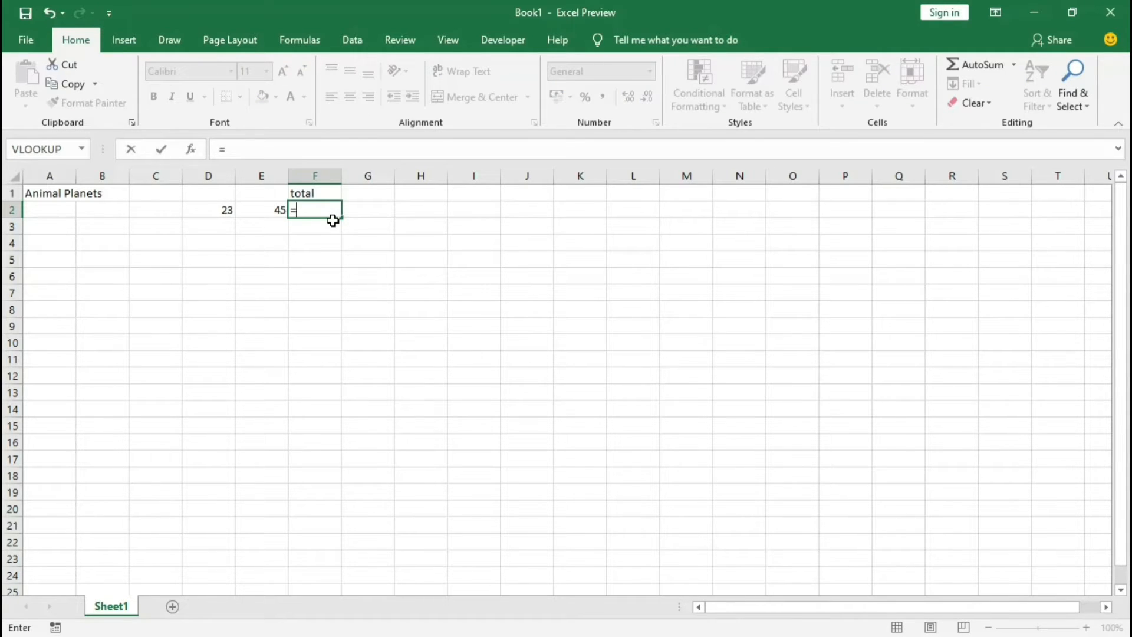
{"action": "left_click", "coordinate": [218, 211]}
{"action": "type", "text": "+"}
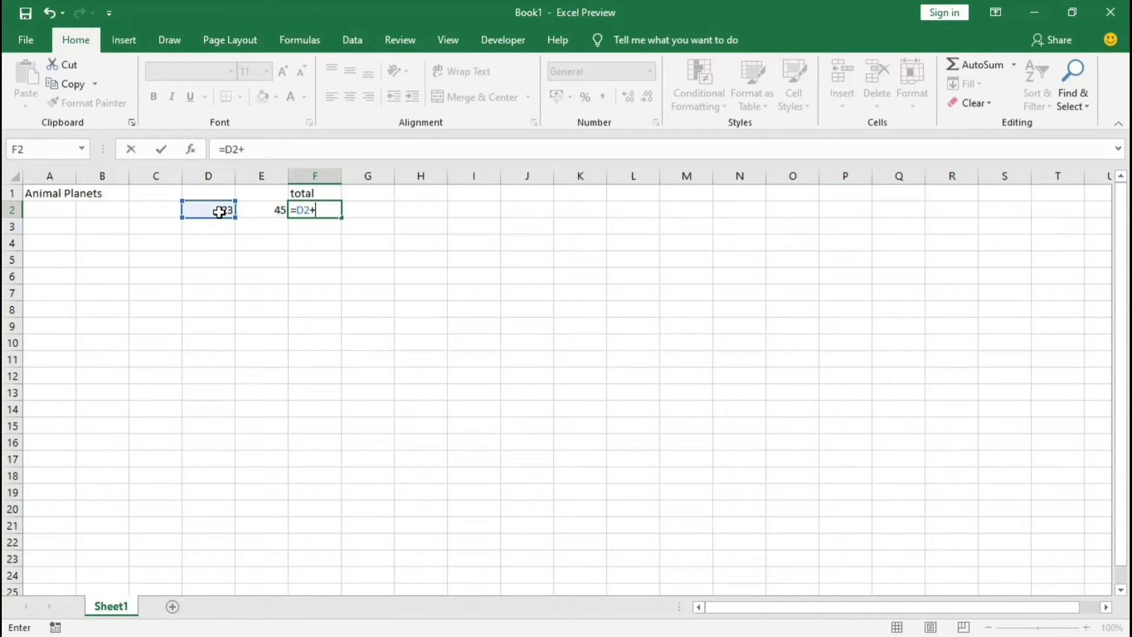
{"action": "left_click", "coordinate": [266, 205]}
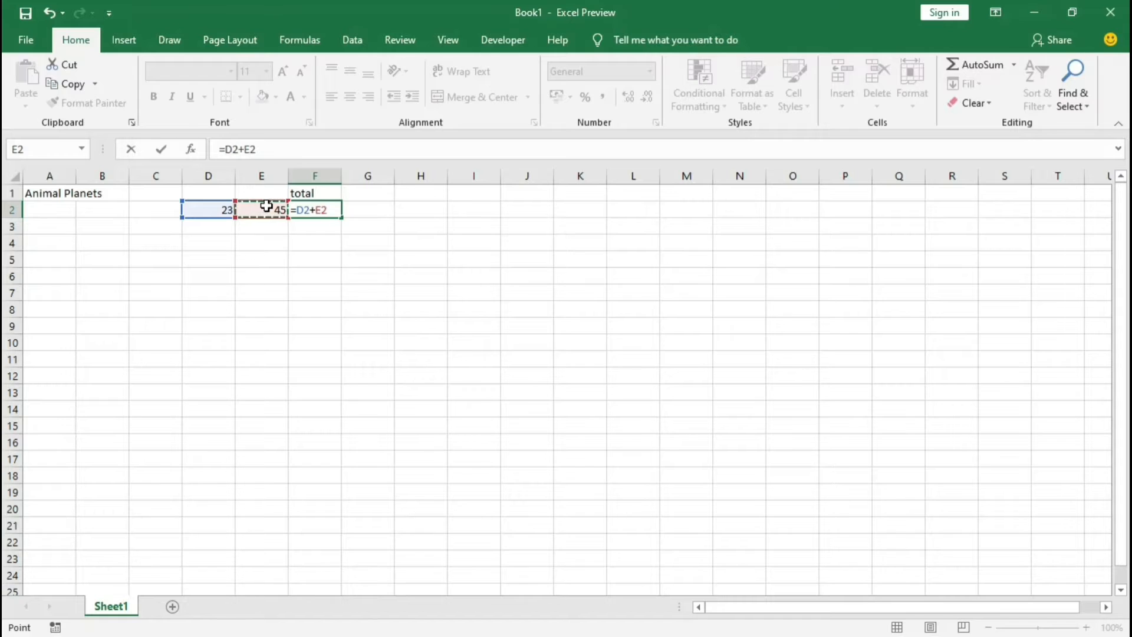
{"action": "key", "text": "Return"}
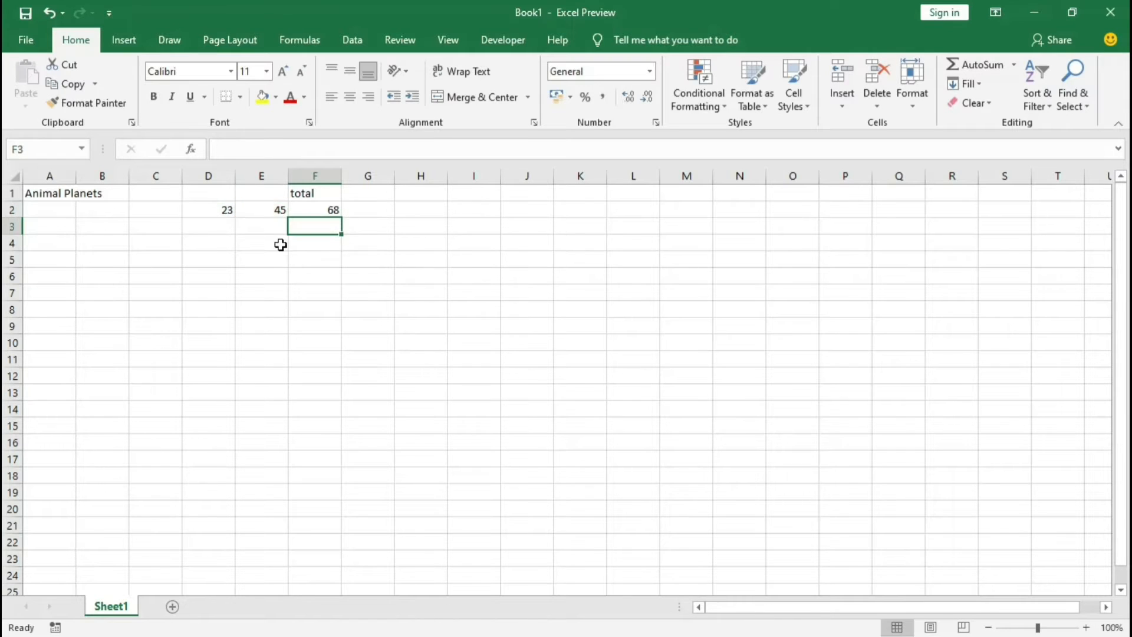
Step: Inspect the underlying contents of cells D2, E2 and F2 one after another
{"action": "left_click", "coordinate": [223, 212]}
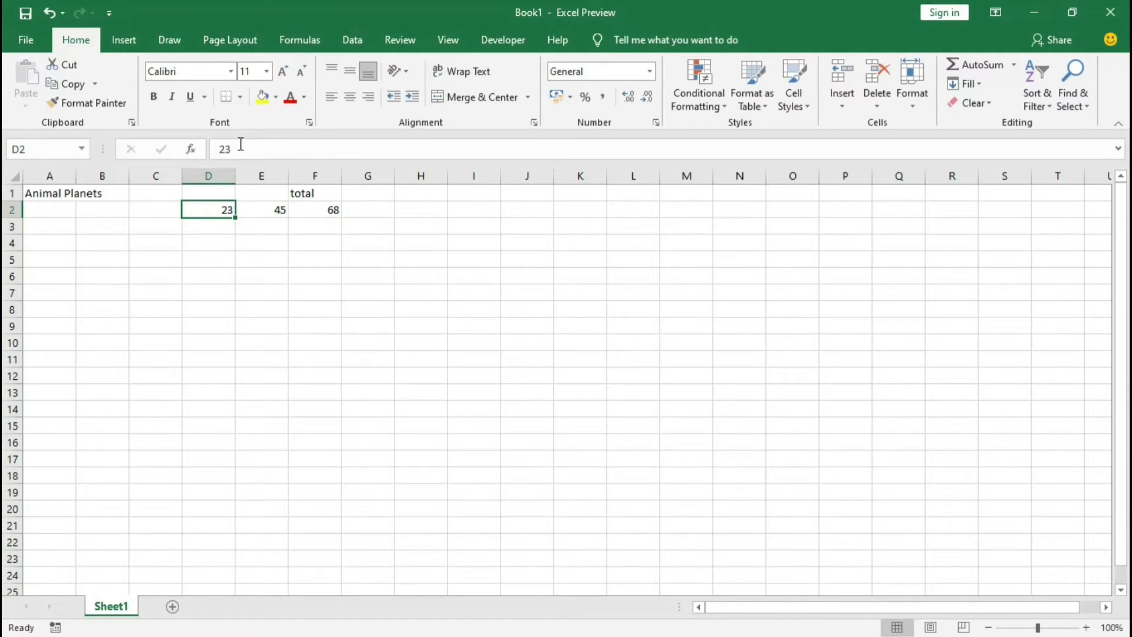
{"action": "left_click", "coordinate": [274, 211]}
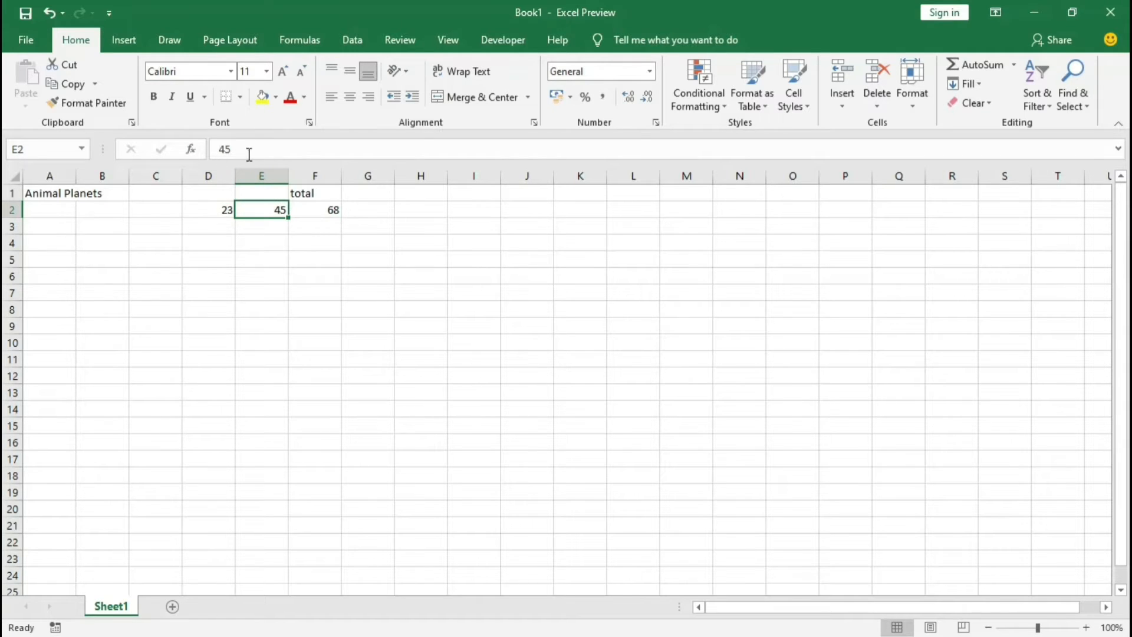
{"action": "left_click", "coordinate": [313, 209]}
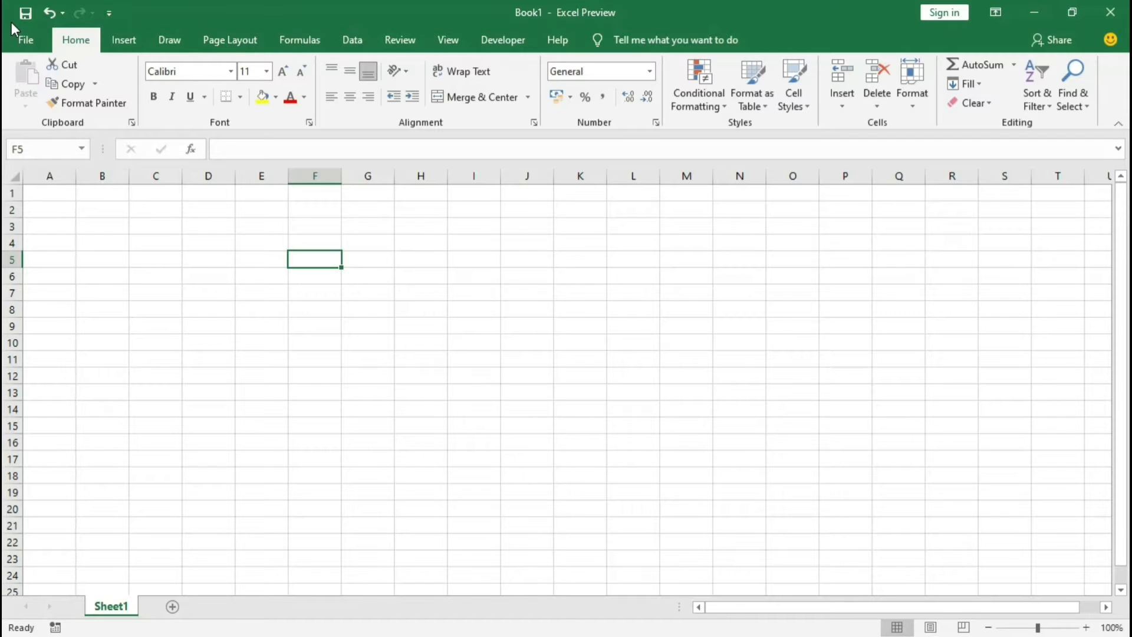
Step: Look through the ribbon's command sets, from inserting, drawing and page layout to formulas, data, view, developer and help tools
{"action": "left_click", "coordinate": [124, 41]}
{"action": "left_click", "coordinate": [169, 39]}
{"action": "left_click", "coordinate": [239, 40]}
{"action": "left_click", "coordinate": [294, 41]}
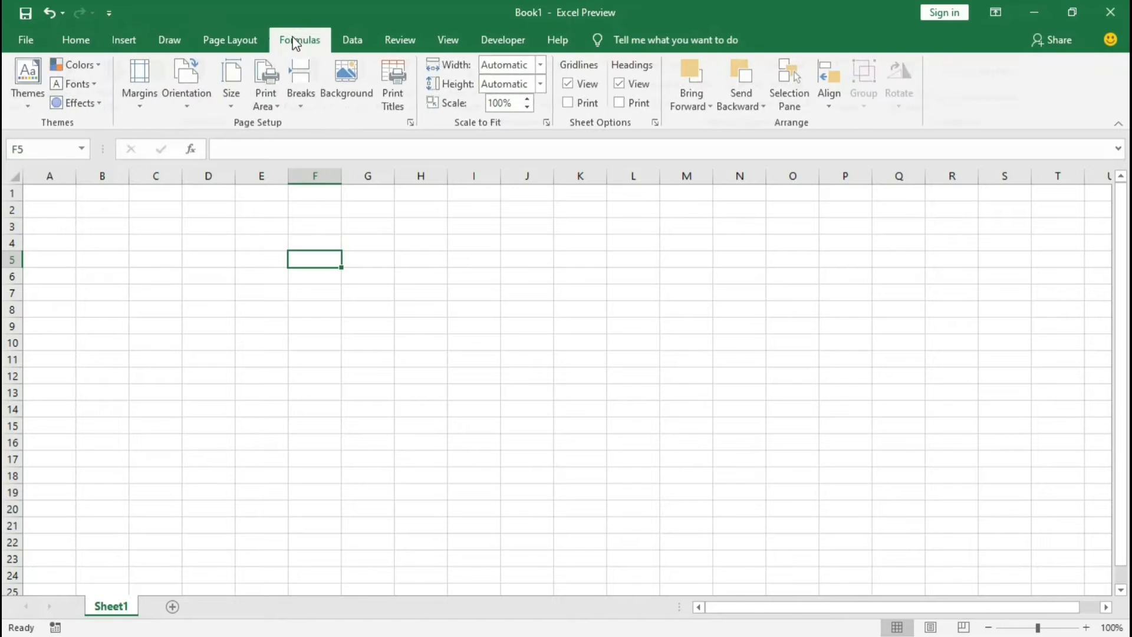
{"action": "left_click", "coordinate": [355, 36]}
{"action": "left_click", "coordinate": [75, 40]}
{"action": "left_click", "coordinate": [124, 39]}
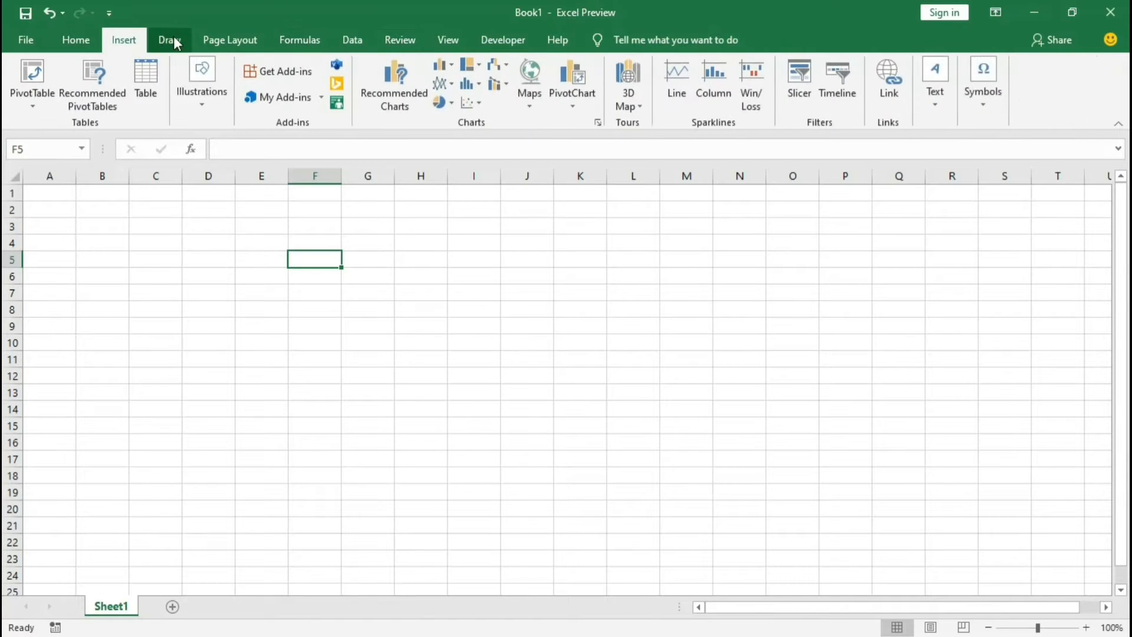
{"action": "left_click", "coordinate": [172, 39]}
{"action": "left_click", "coordinate": [235, 38]}
{"action": "left_click", "coordinate": [299, 38]}
{"action": "left_click", "coordinate": [350, 37]}
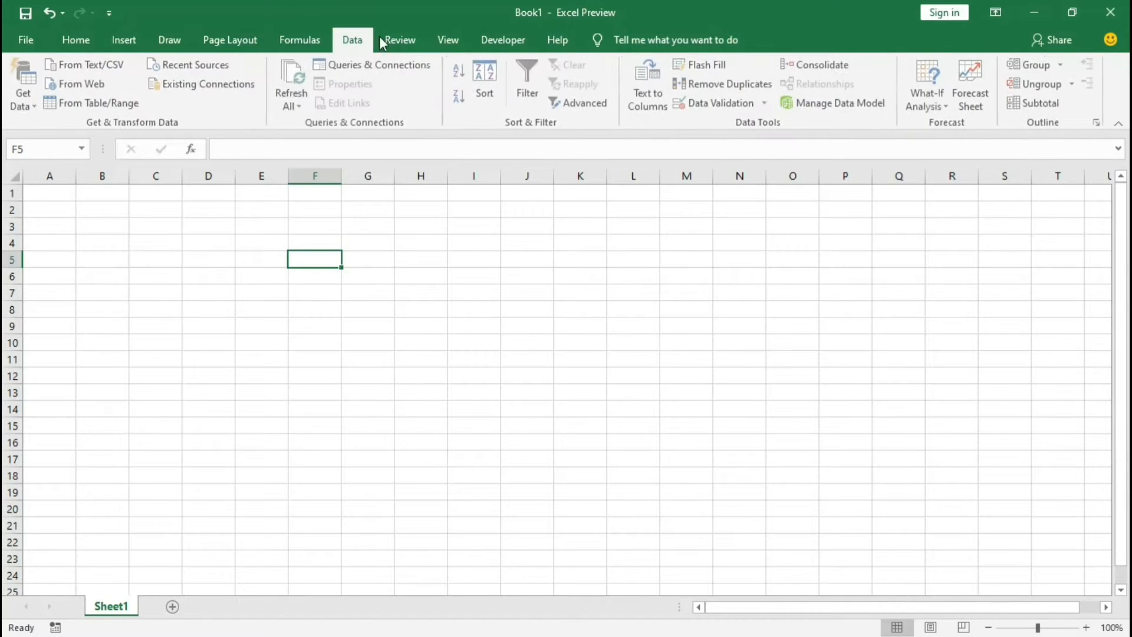
{"action": "left_click", "coordinate": [437, 38]}
{"action": "left_click", "coordinate": [557, 39]}
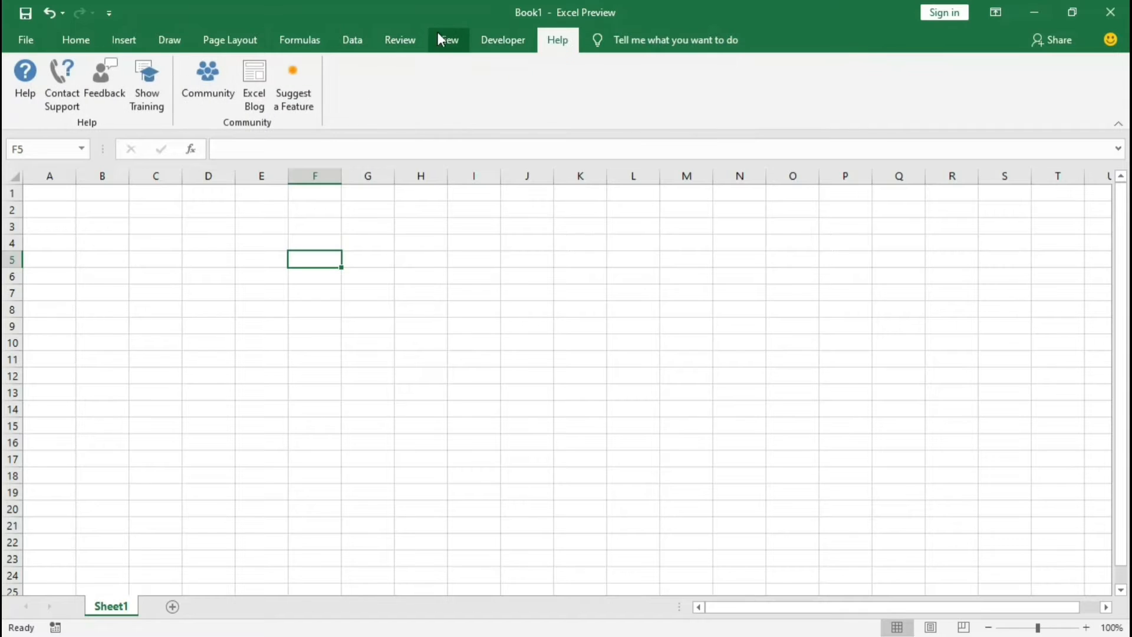
{"action": "left_click", "coordinate": [503, 40]}
{"action": "left_click", "coordinate": [448, 40]}
{"action": "left_click", "coordinate": [413, 40]}
{"action": "left_click", "coordinate": [322, 39]}
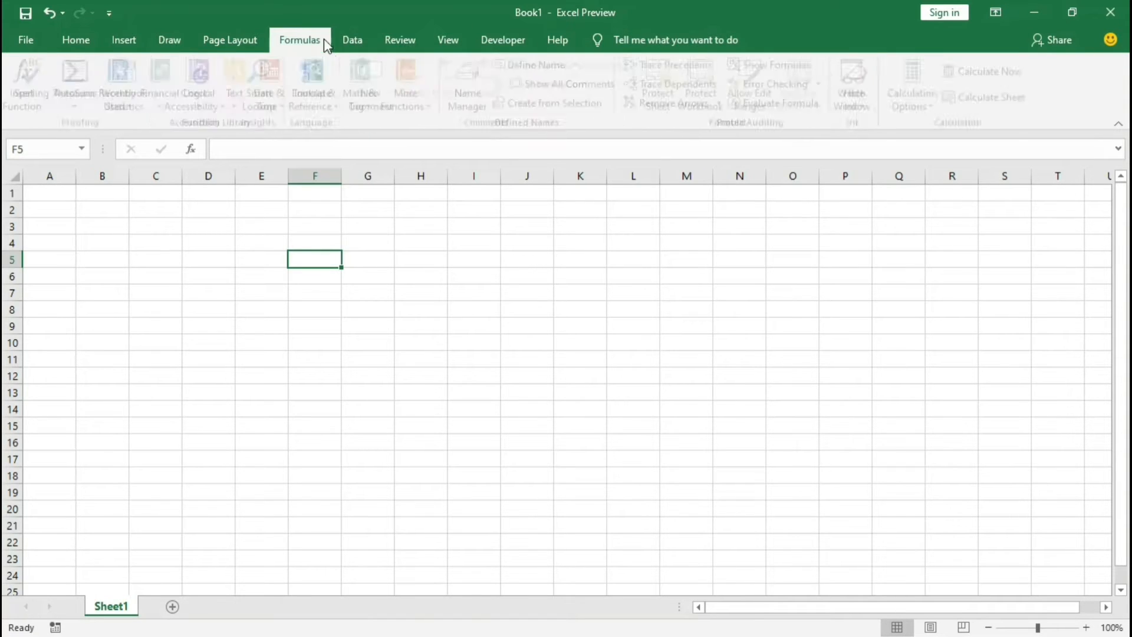
{"action": "left_click", "coordinate": [230, 39]}
{"action": "left_click", "coordinate": [170, 39]}
{"action": "left_click", "coordinate": [124, 39]}
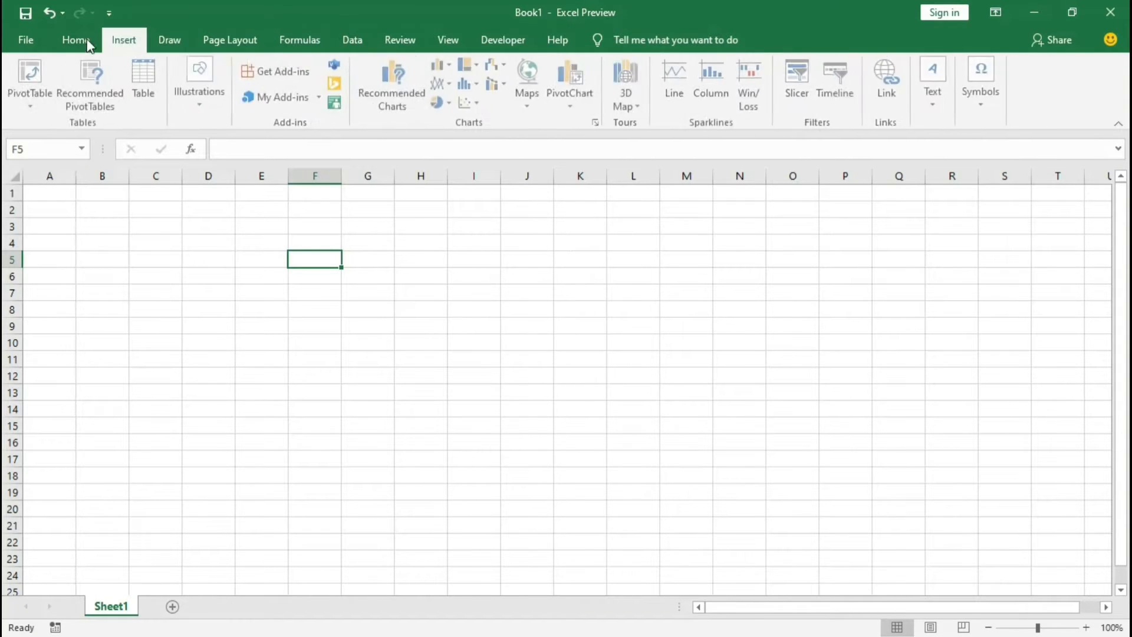
{"action": "left_click", "coordinate": [26, 39]}
{"action": "key", "text": "Escape"}
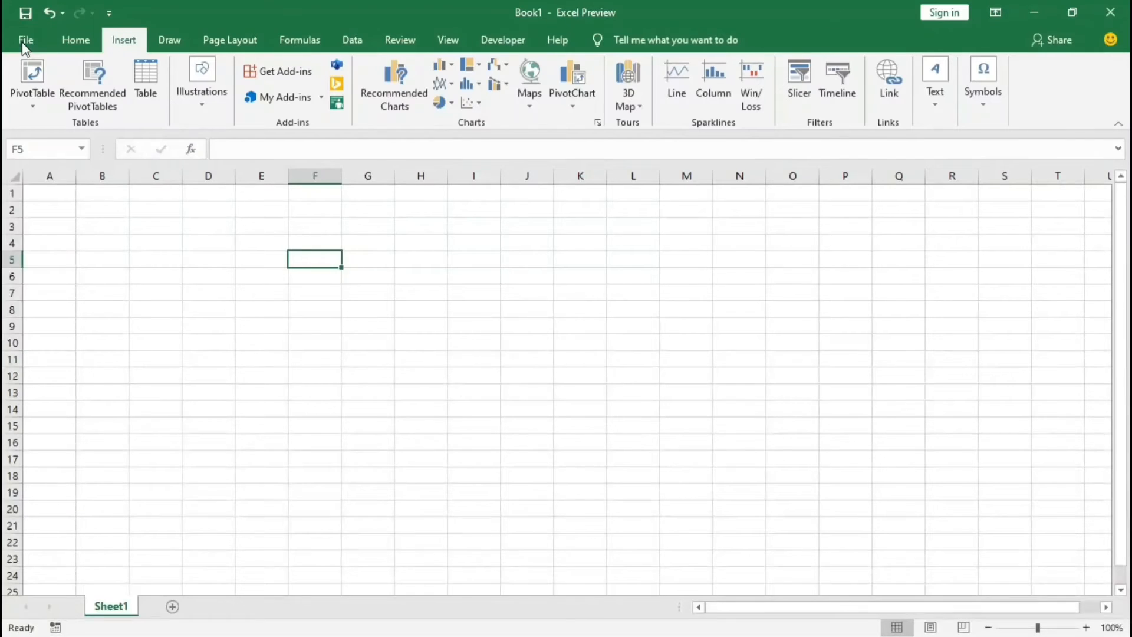
{"action": "left_click", "coordinate": [186, 41]}
{"action": "left_click", "coordinate": [230, 40]}
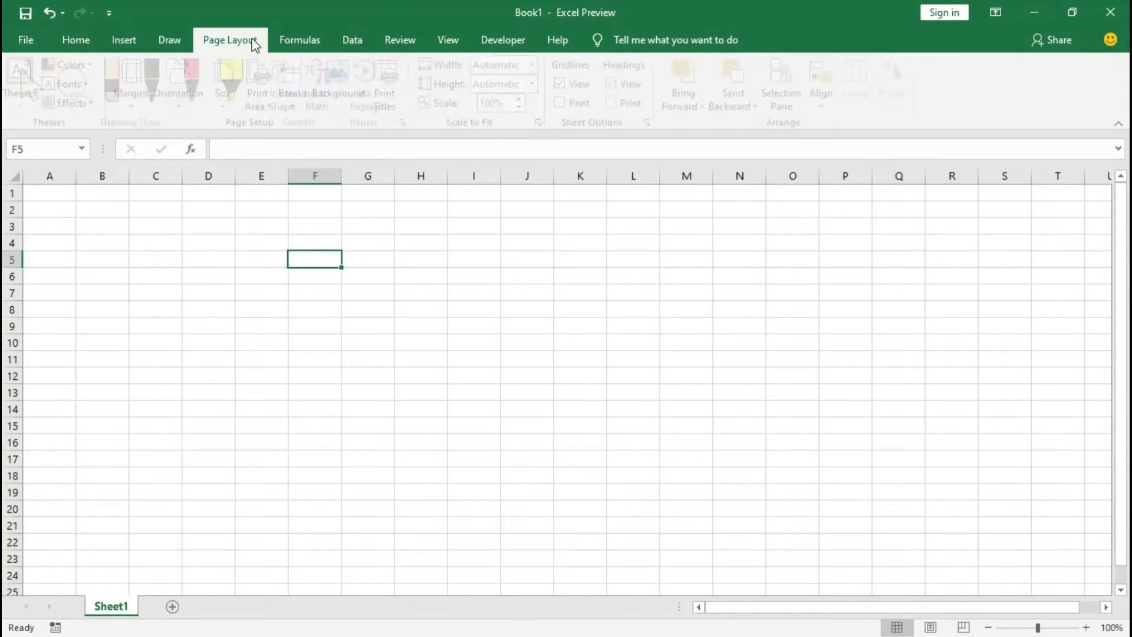
{"action": "left_click", "coordinate": [291, 39]}
{"action": "left_click", "coordinate": [356, 39]}
{"action": "left_click", "coordinate": [407, 39]}
{"action": "left_click", "coordinate": [479, 39]}
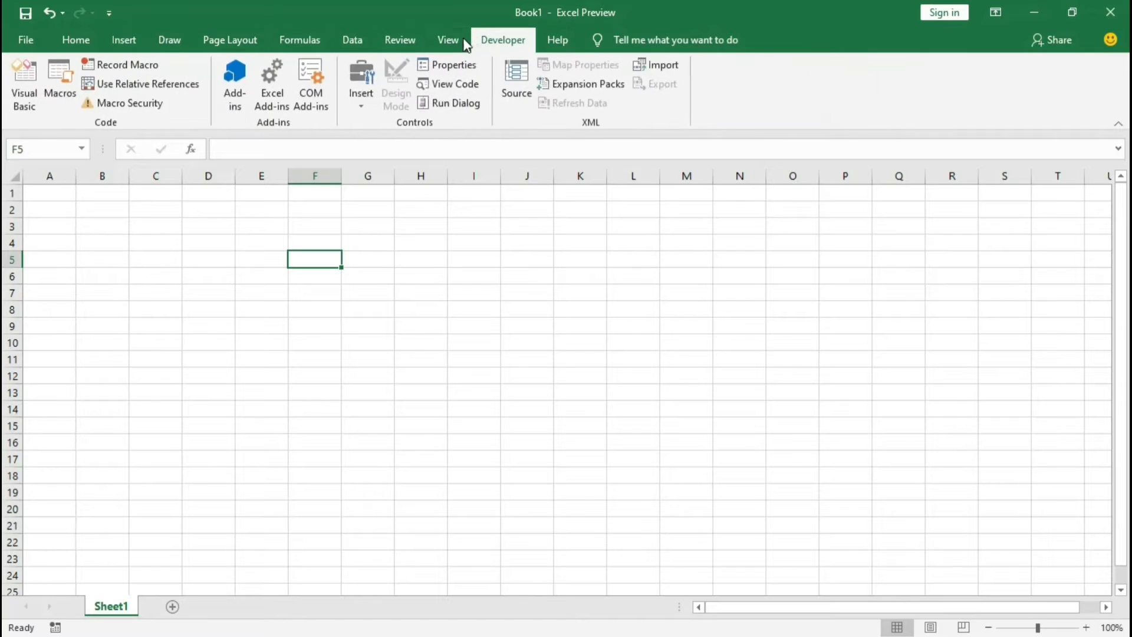
{"action": "left_click", "coordinate": [448, 39]}
{"action": "left_click", "coordinate": [299, 39]}
{"action": "left_click", "coordinate": [230, 39]}
{"action": "left_click", "coordinate": [170, 39]}
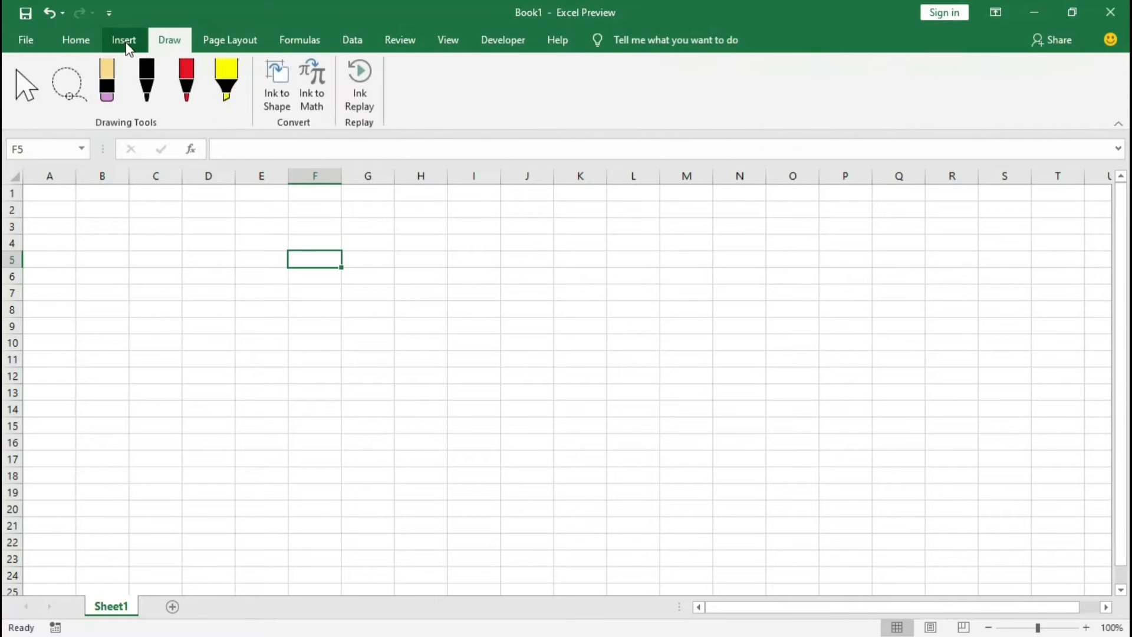
{"action": "left_click", "coordinate": [124, 42]}
{"action": "left_click", "coordinate": [75, 41]}
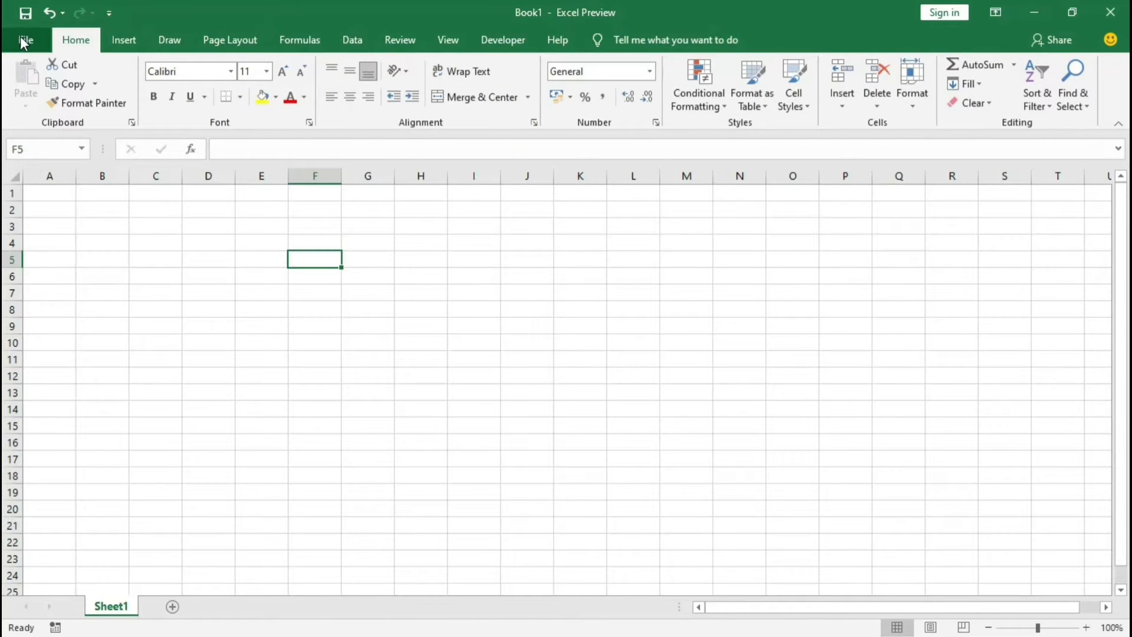
Step: Examine the start page's templates and recent files, and the locations offered for opening an existing workbook
{"action": "left_click", "coordinate": [20, 36]}
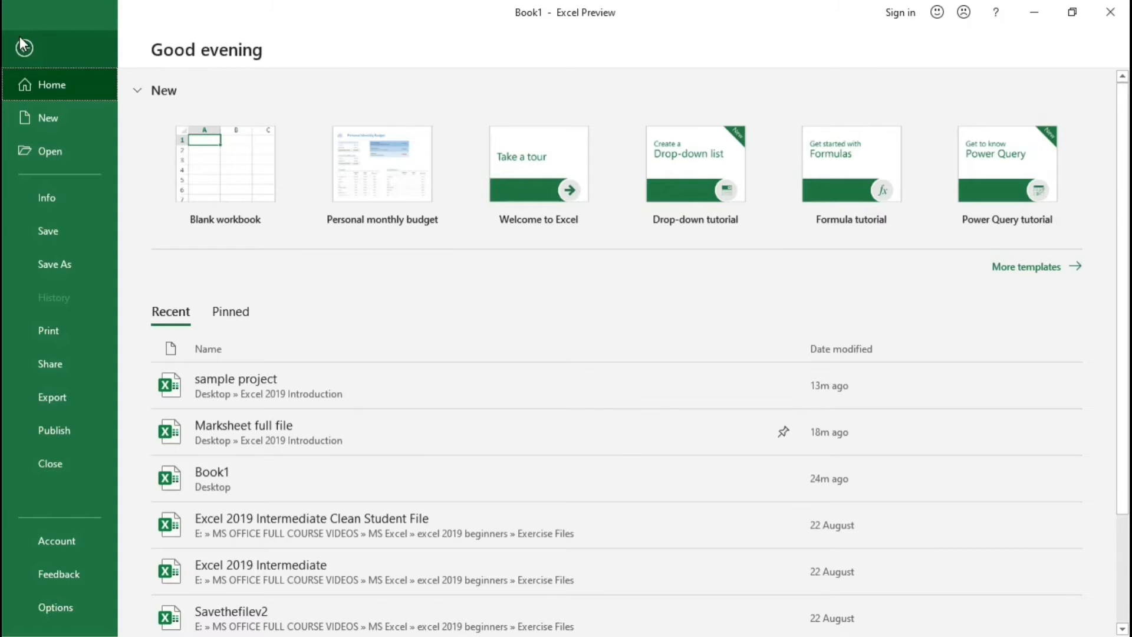
{"action": "left_click", "coordinate": [21, 41]}
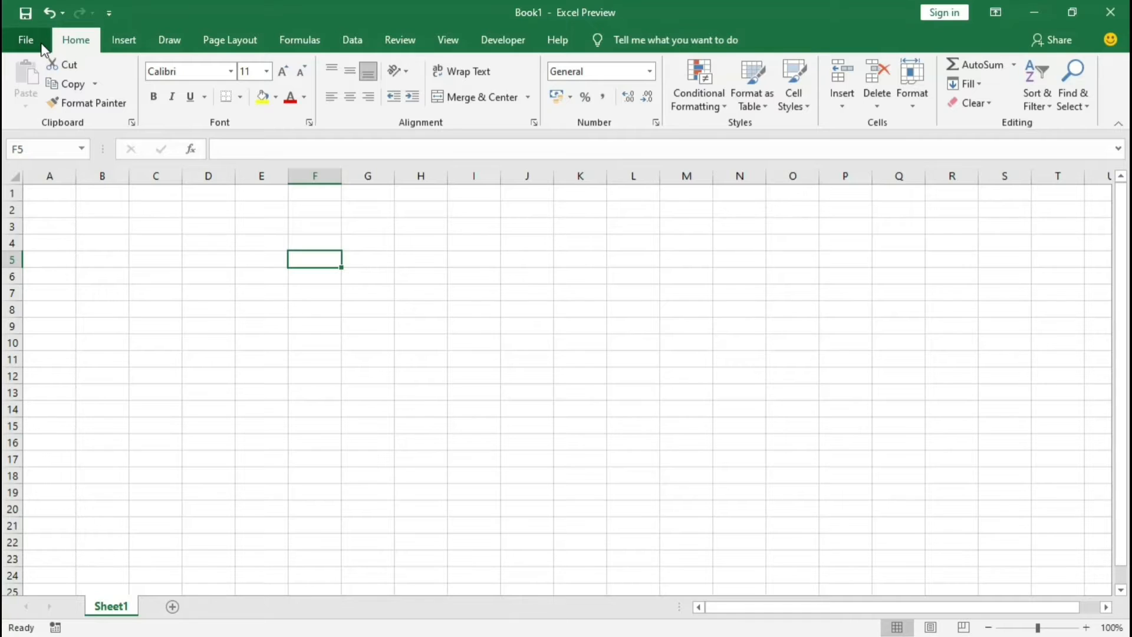
{"action": "left_click", "coordinate": [26, 41]}
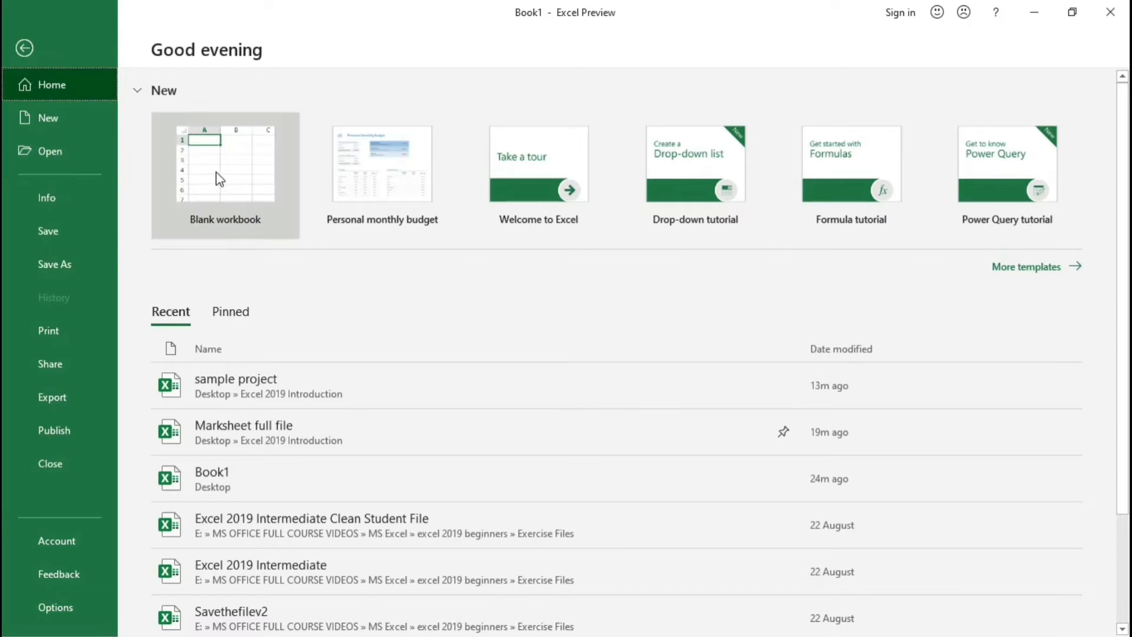
{"action": "left_click", "coordinate": [65, 152]}
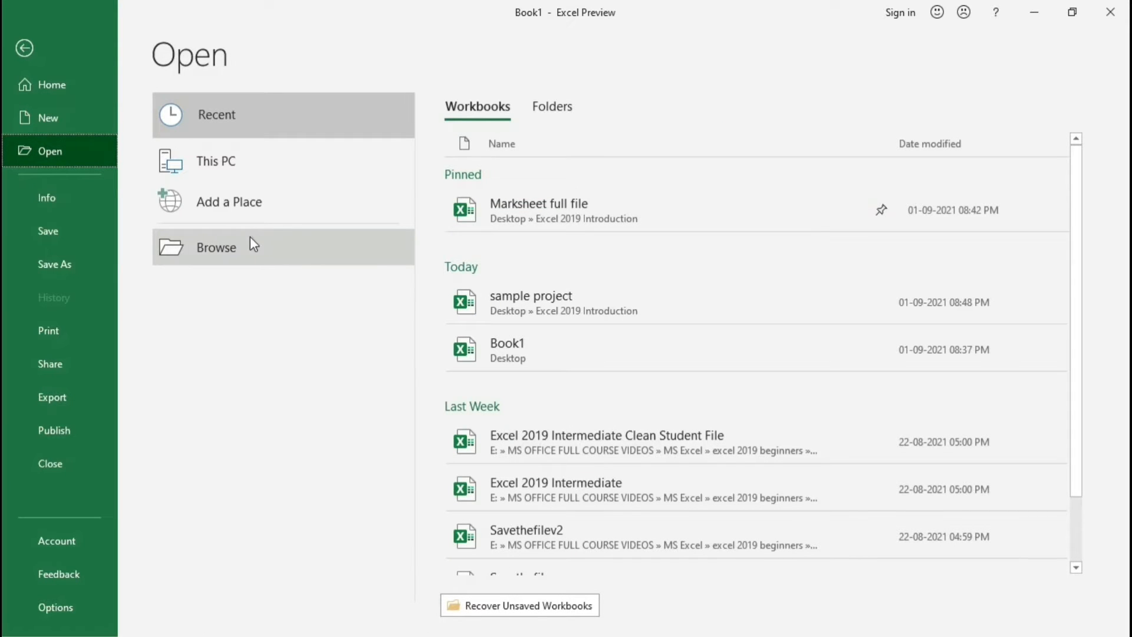
{"action": "left_click", "coordinate": [54, 84]}
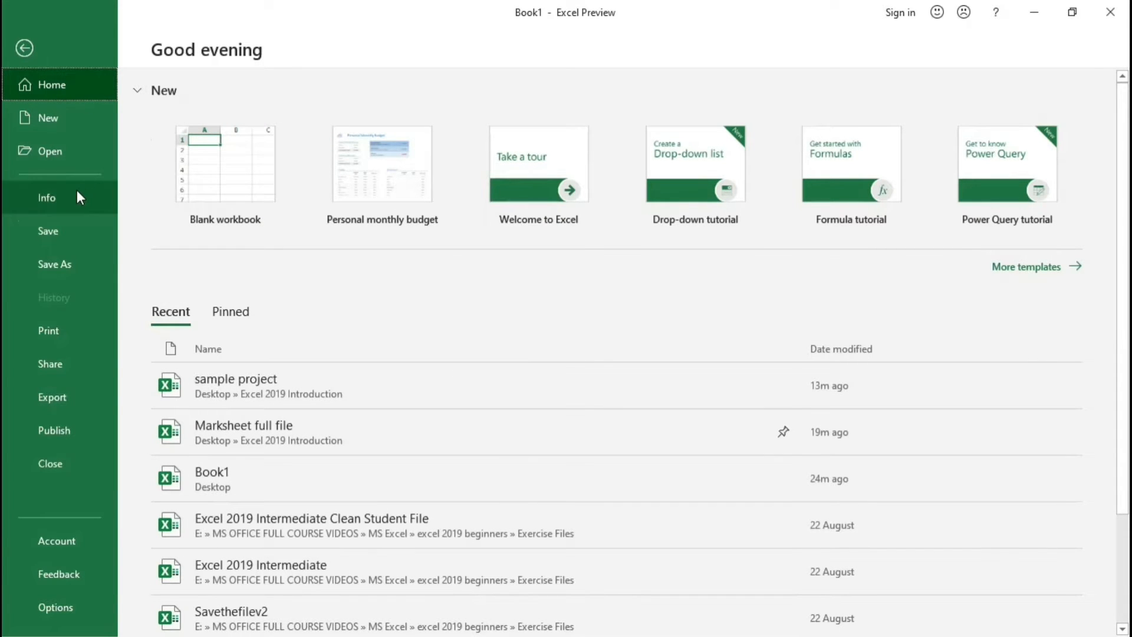
Step: Review the workbook's information page, including its options for protecting the workbook, checking for issues and managing unsaved versions
{"action": "left_click", "coordinate": [52, 197]}
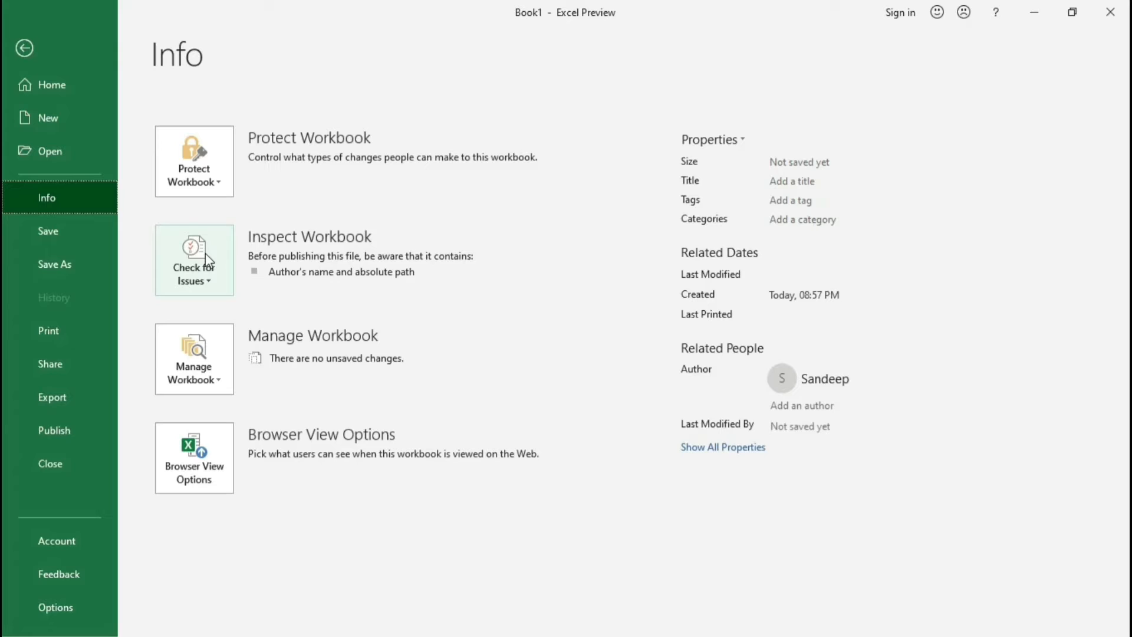
{"action": "left_click", "coordinate": [221, 175]}
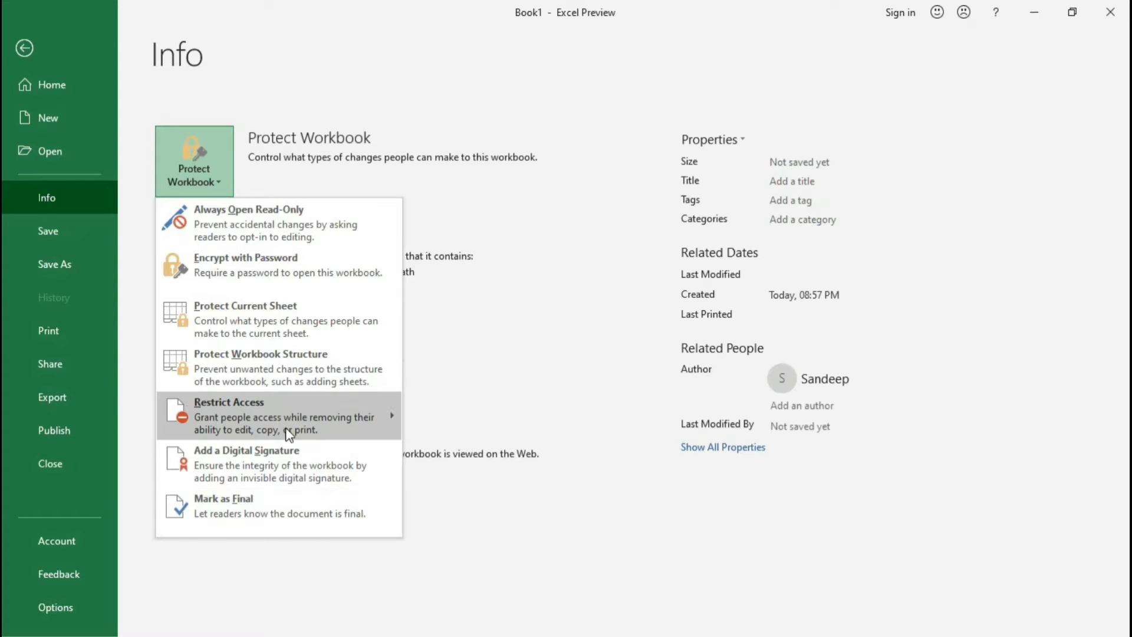
{"action": "left_click", "coordinate": [487, 189]}
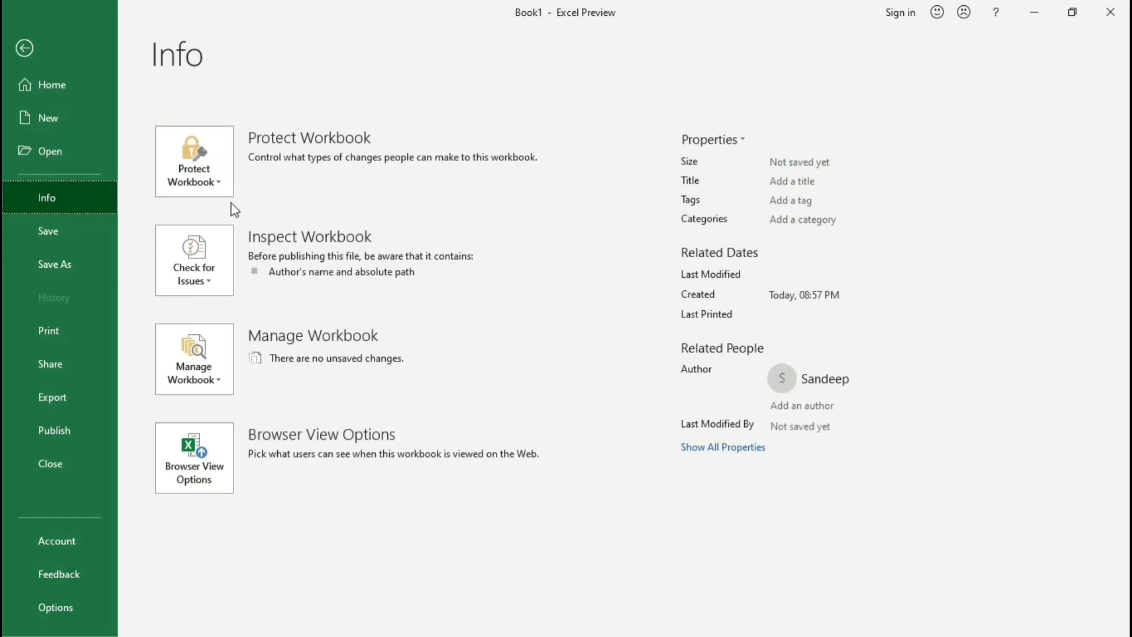
{"action": "left_click", "coordinate": [230, 282]}
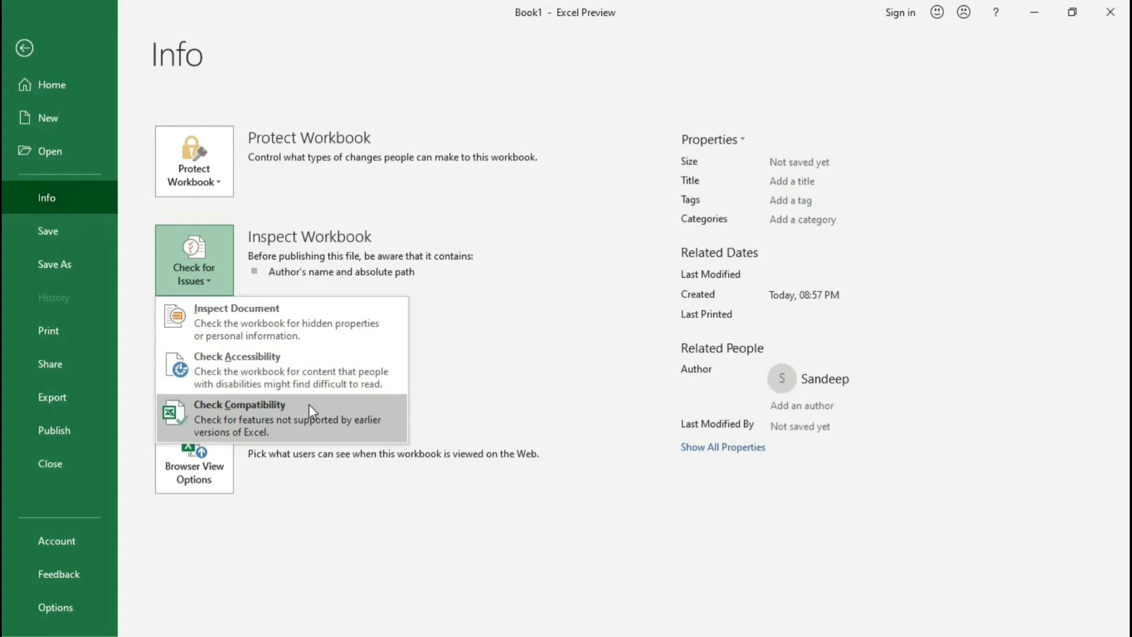
{"action": "left_click", "coordinate": [493, 264]}
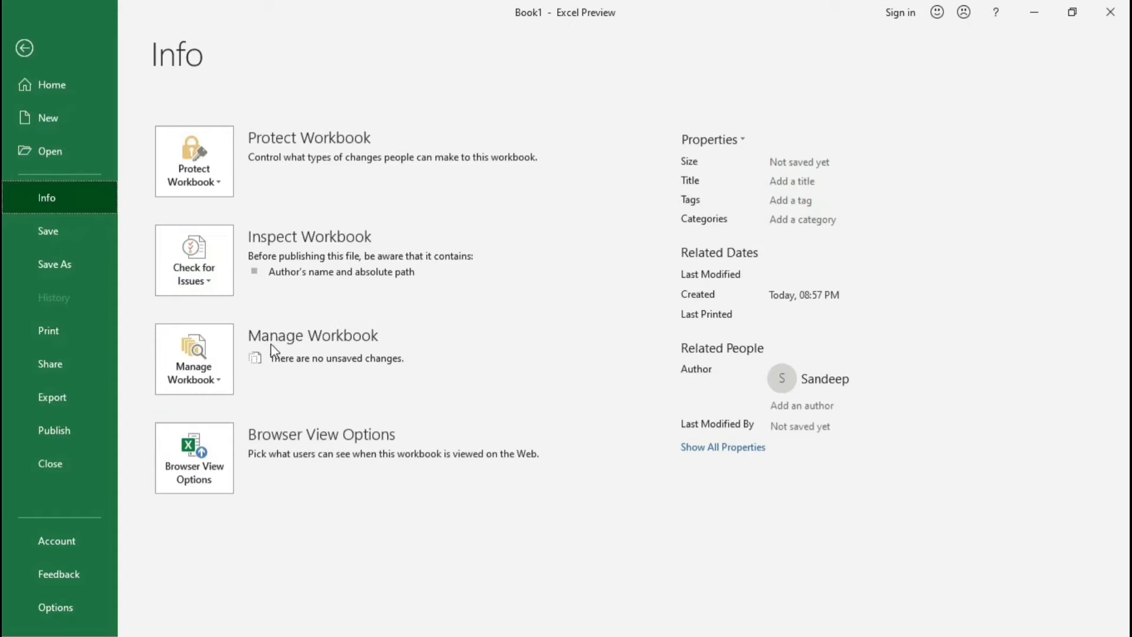
{"action": "left_click", "coordinate": [217, 378]}
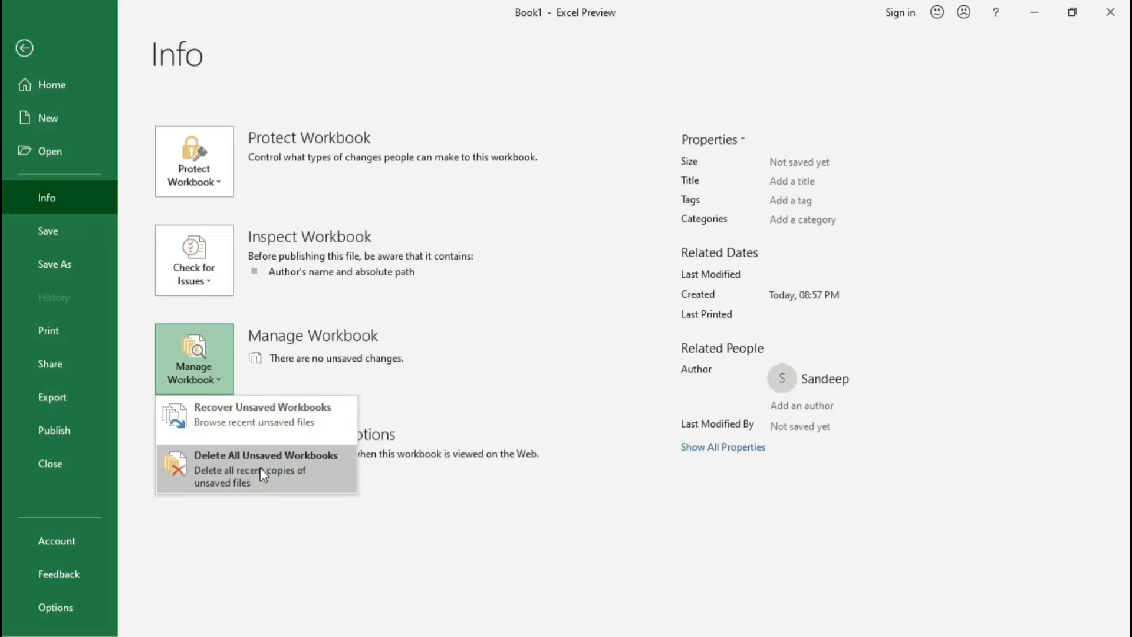
{"action": "key", "text": "Escape"}
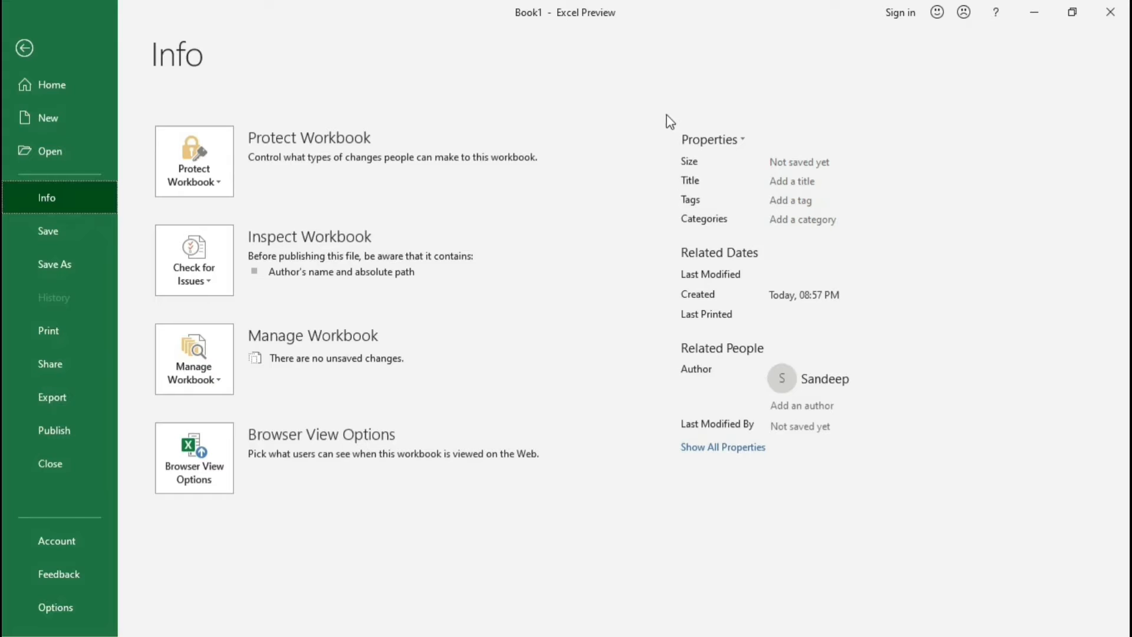
{"action": "left_click_drag", "start_coordinate": [665, 121], "coordinate": [854, 236]}
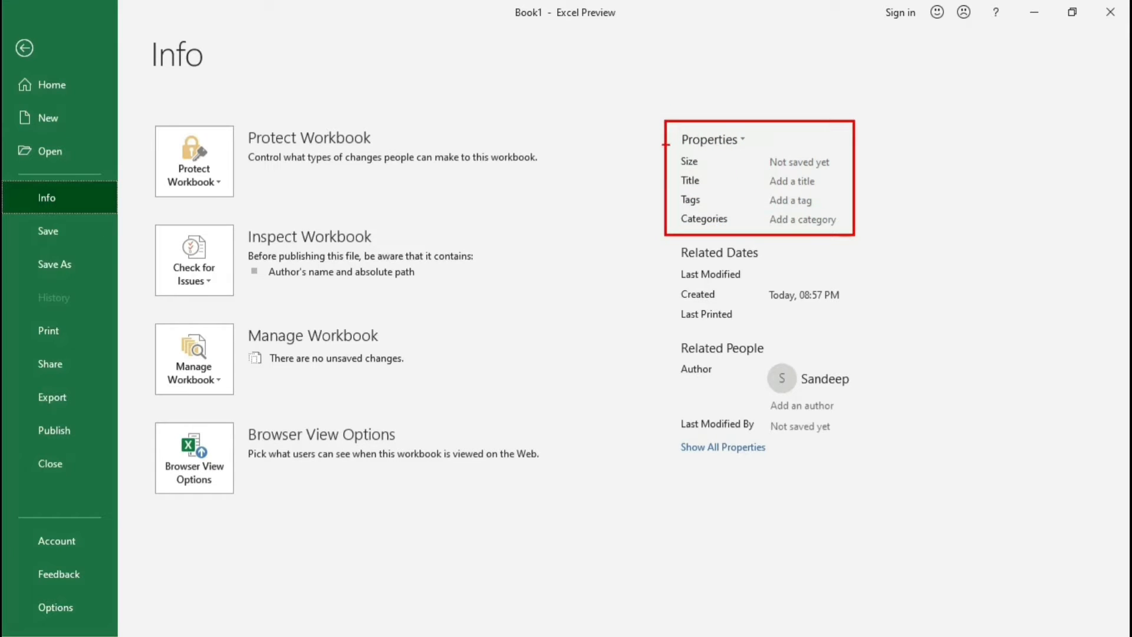
{"action": "left_click_drag", "start_coordinate": [666, 144], "coordinate": [848, 231]}
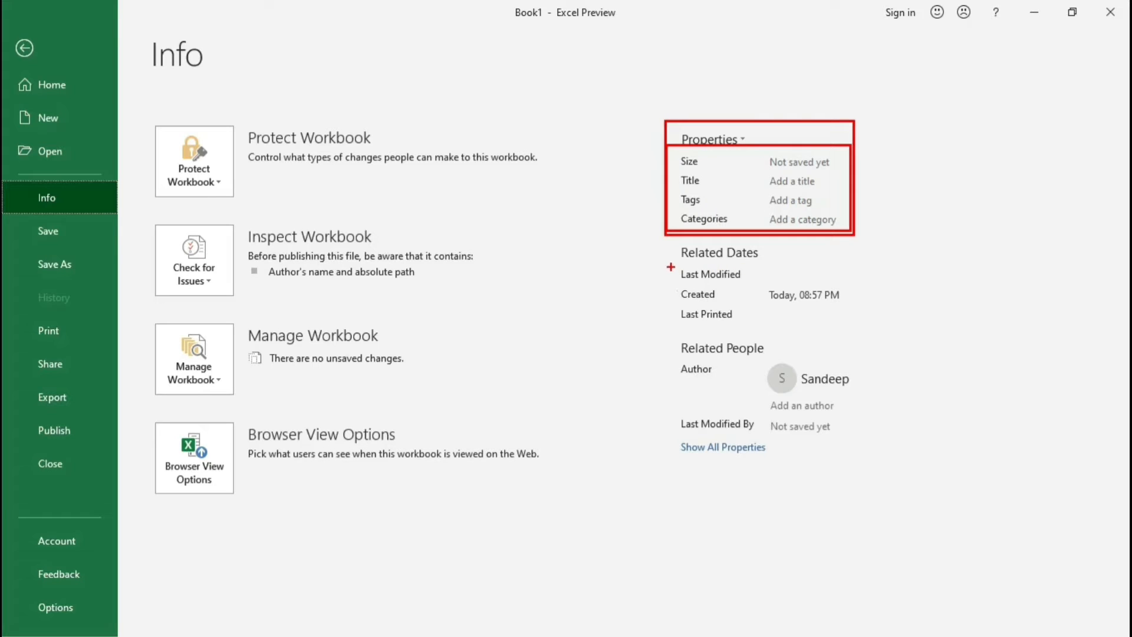
{"action": "left_click_drag", "start_coordinate": [670, 267], "coordinate": [870, 324]}
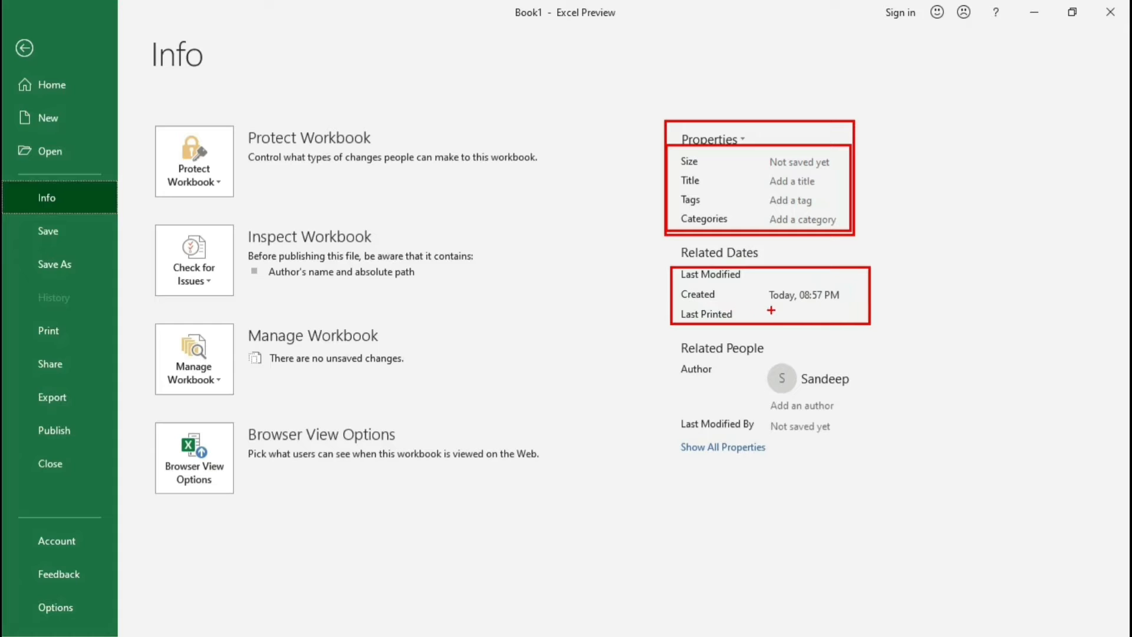
{"action": "left_click_drag", "start_coordinate": [763, 304], "coordinate": [864, 322]}
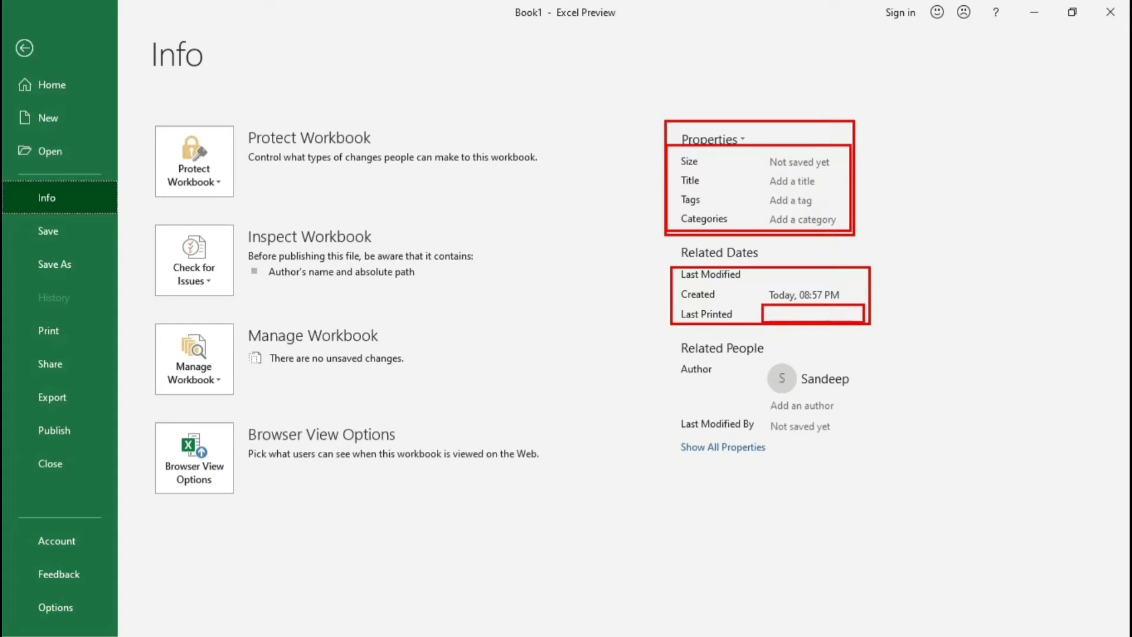
{"action": "left_click_drag", "start_coordinate": [675, 340], "coordinate": [860, 461]}
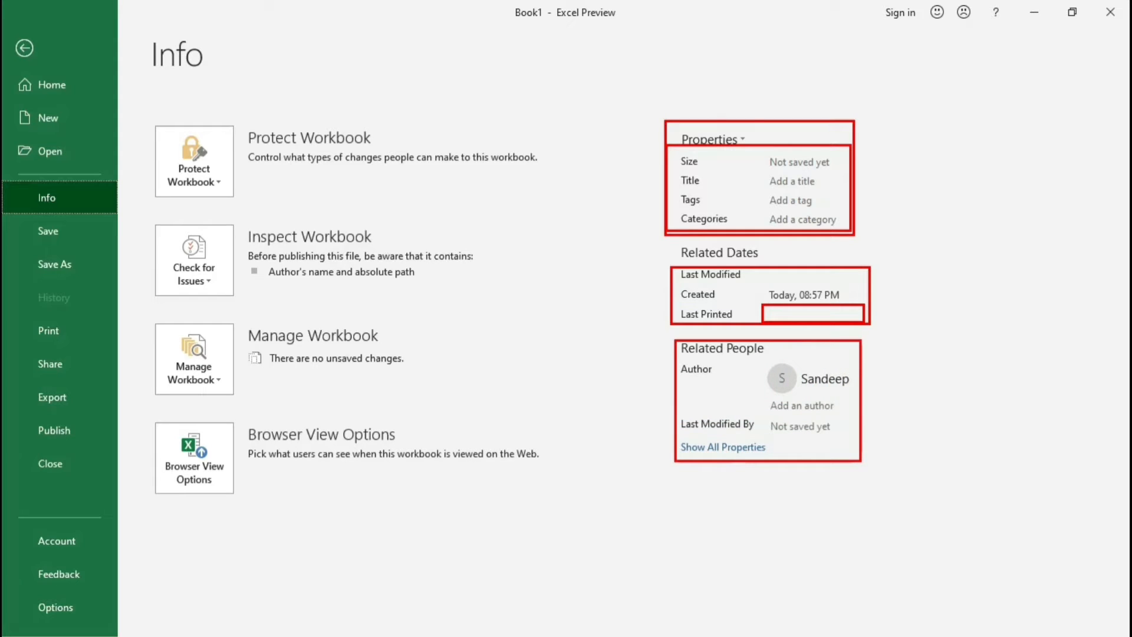
{"action": "left_click_drag", "start_coordinate": [748, 361], "coordinate": [855, 397]}
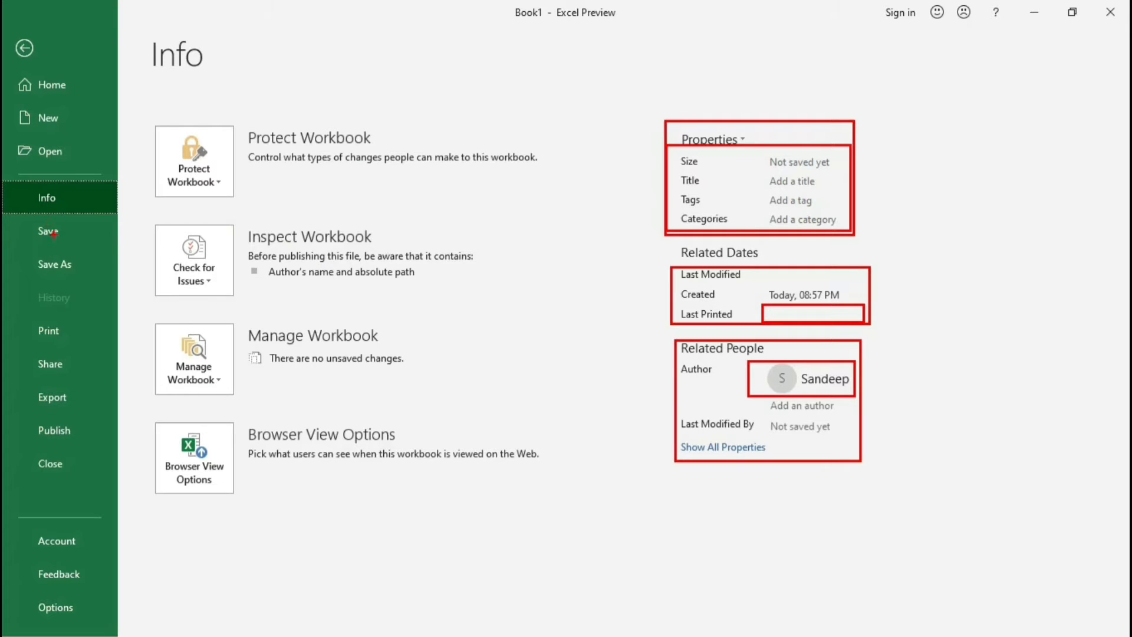
{"action": "key", "text": "Escape"}
{"action": "key", "text": "Escape"}
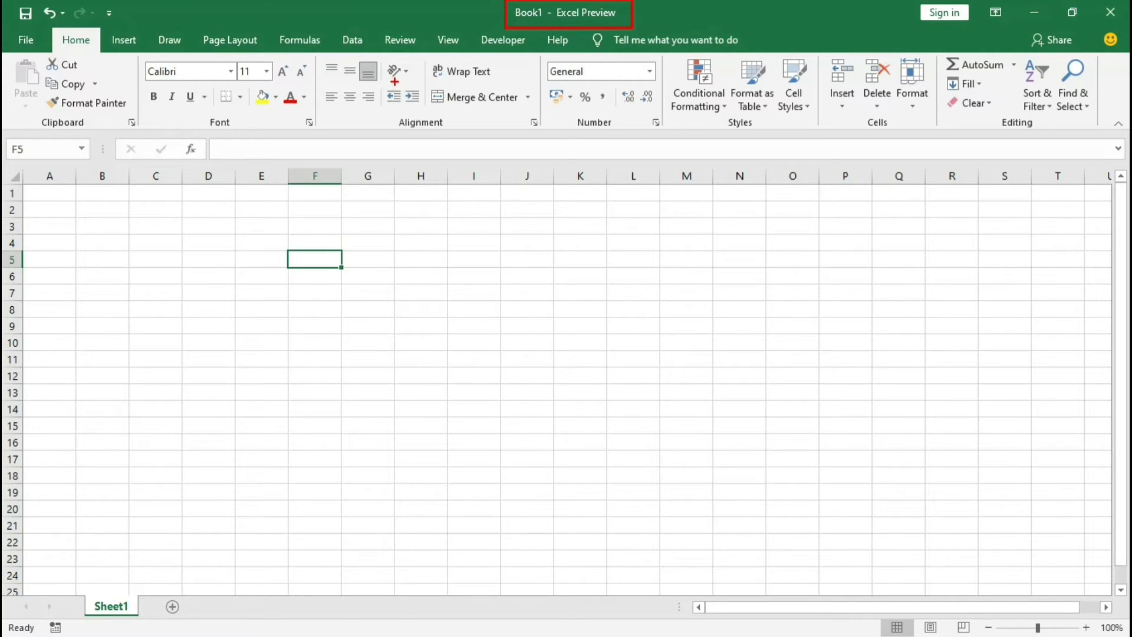
Step: Examine the print page's printer, copies, page range, orientation, paper size, margin and scaling settings
{"action": "left_click", "coordinate": [36, 33]}
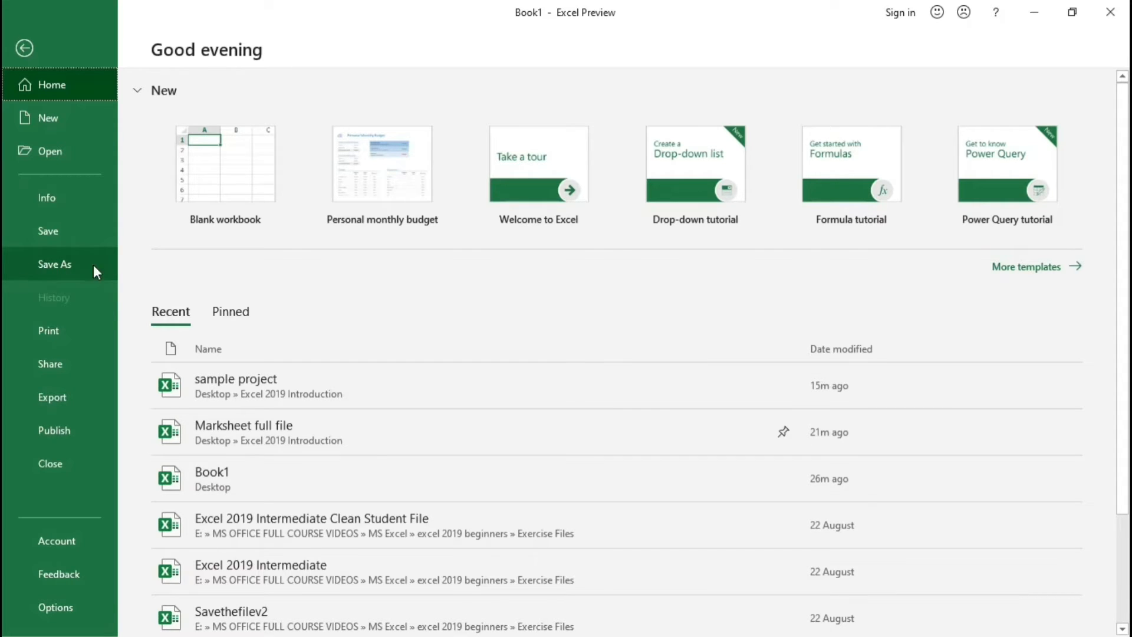
{"action": "left_click", "coordinate": [48, 328]}
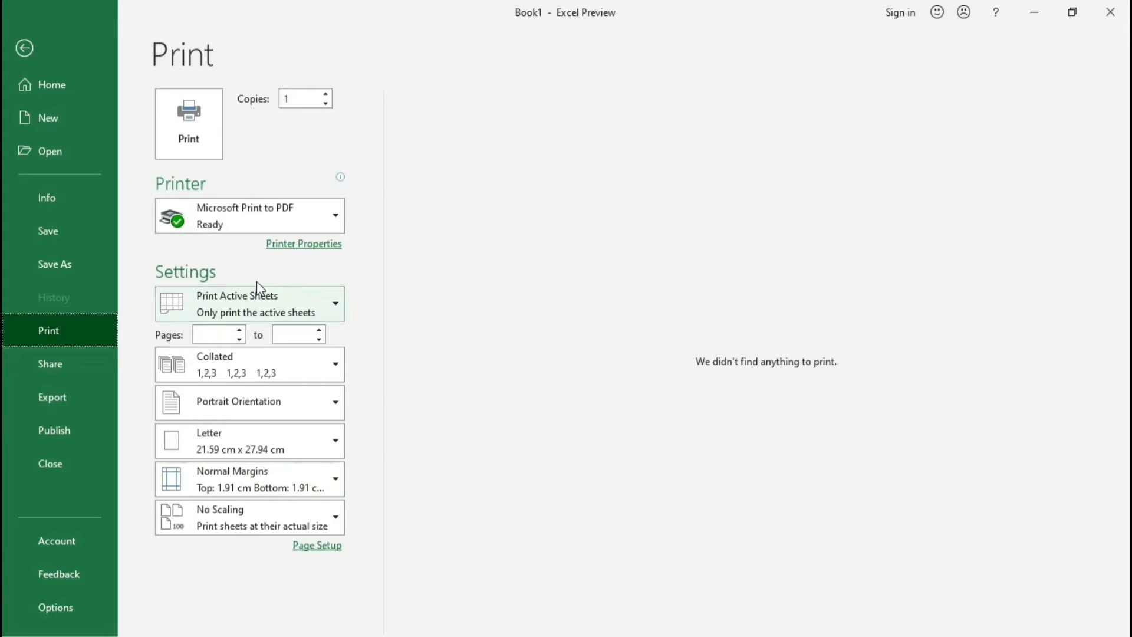
{"action": "left_click", "coordinate": [26, 59]}
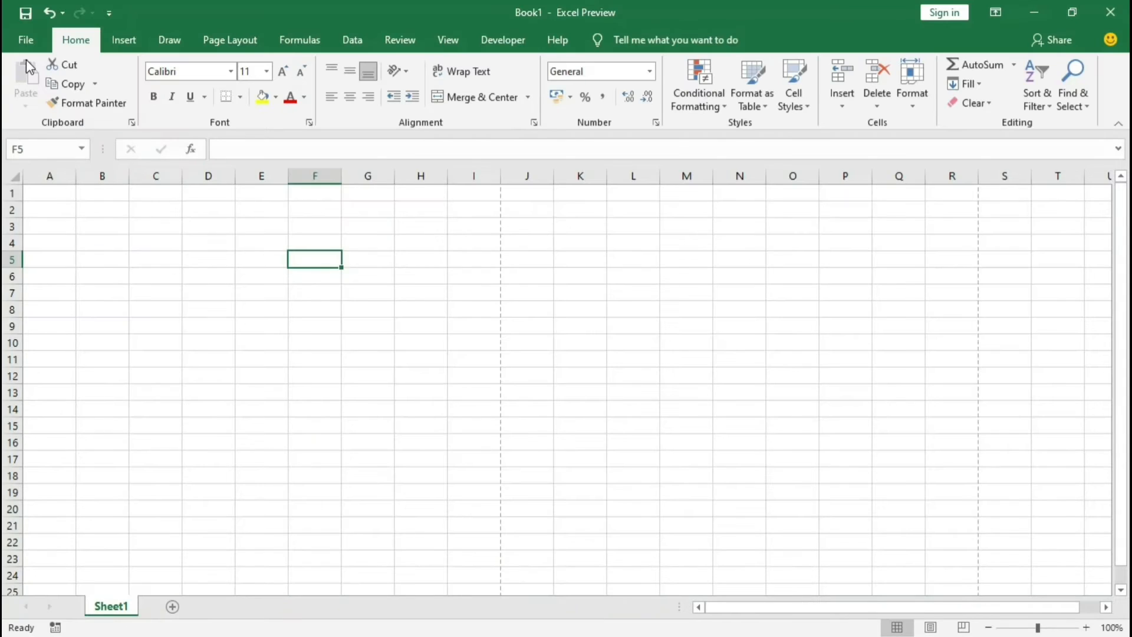
{"action": "left_click", "coordinate": [25, 41]}
{"action": "left_click", "coordinate": [47, 327]}
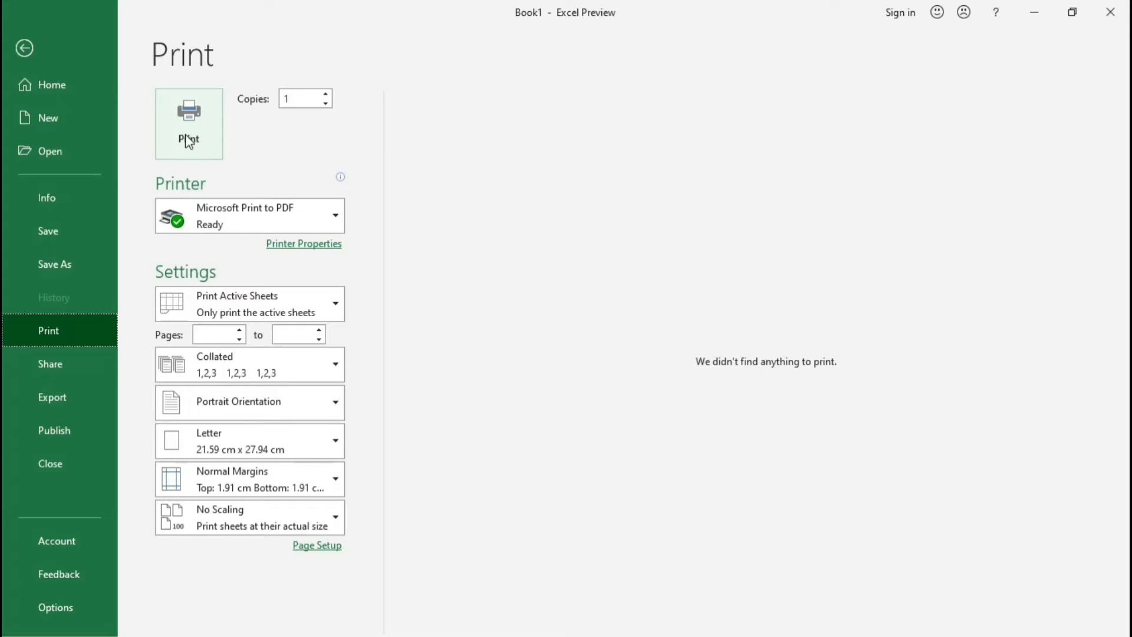
Step: Explore sharing the workbook with people through the cloud, add OneDrive as a place up to its sign-in, and dismiss the sign-in
{"action": "left_click", "coordinate": [80, 356]}
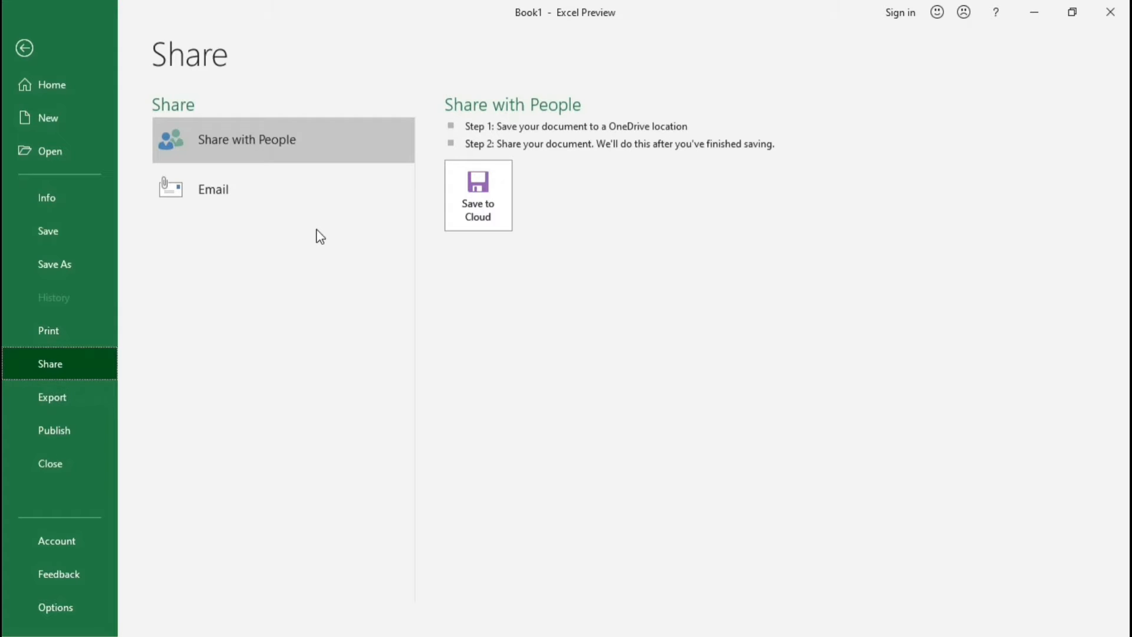
{"action": "left_click", "coordinate": [481, 215]}
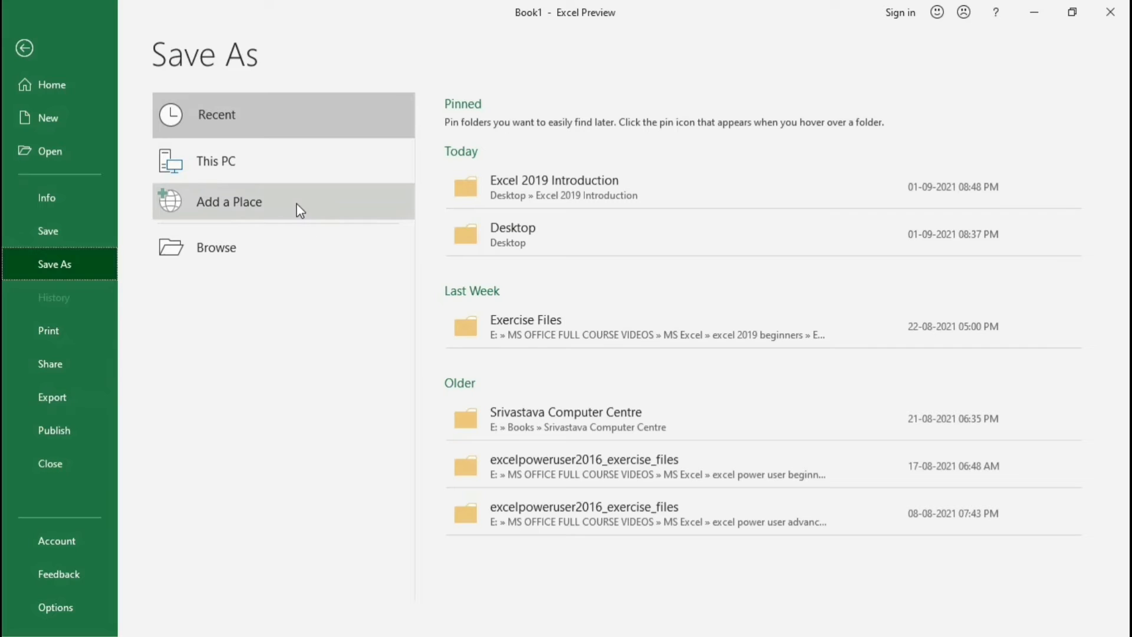
{"action": "left_click", "coordinate": [243, 218]}
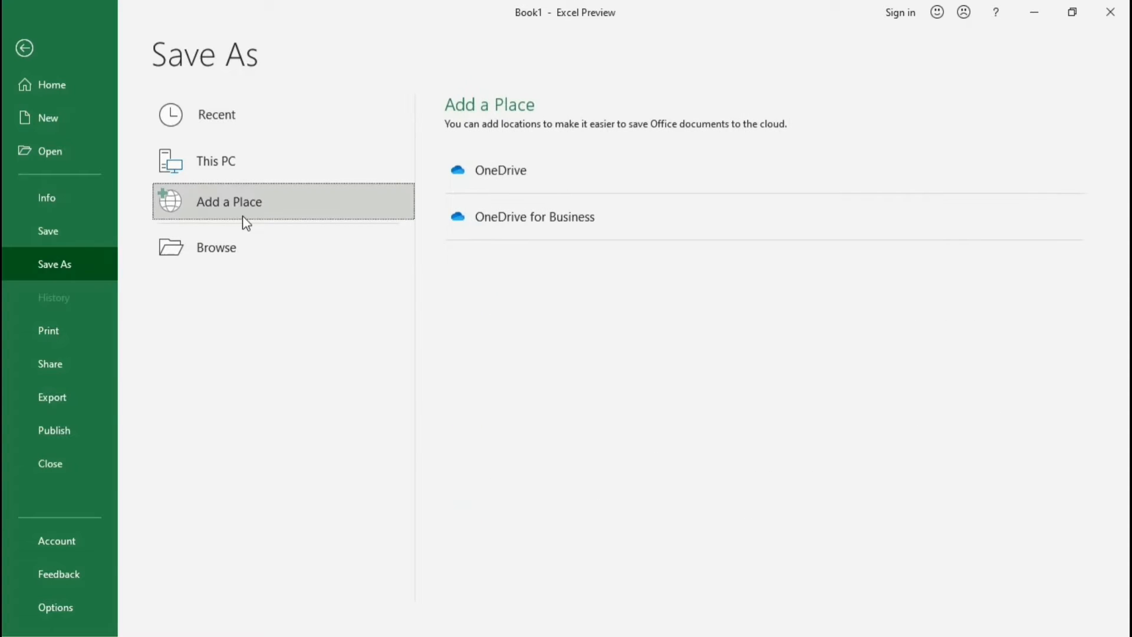
{"action": "left_click", "coordinate": [503, 182]}
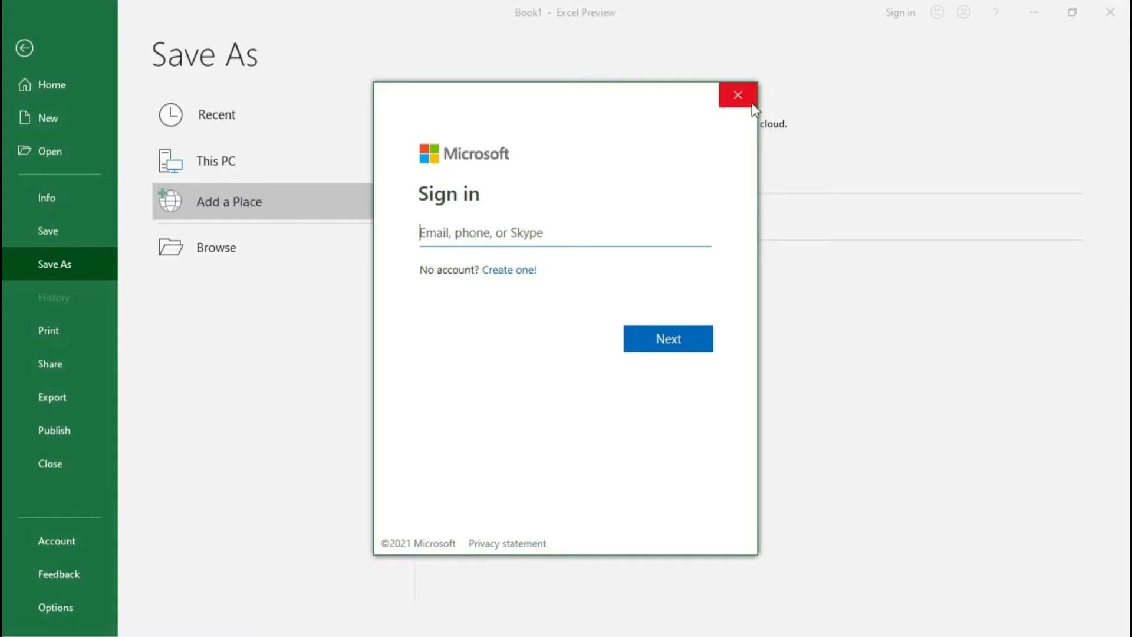
{"action": "left_click", "coordinate": [738, 95]}
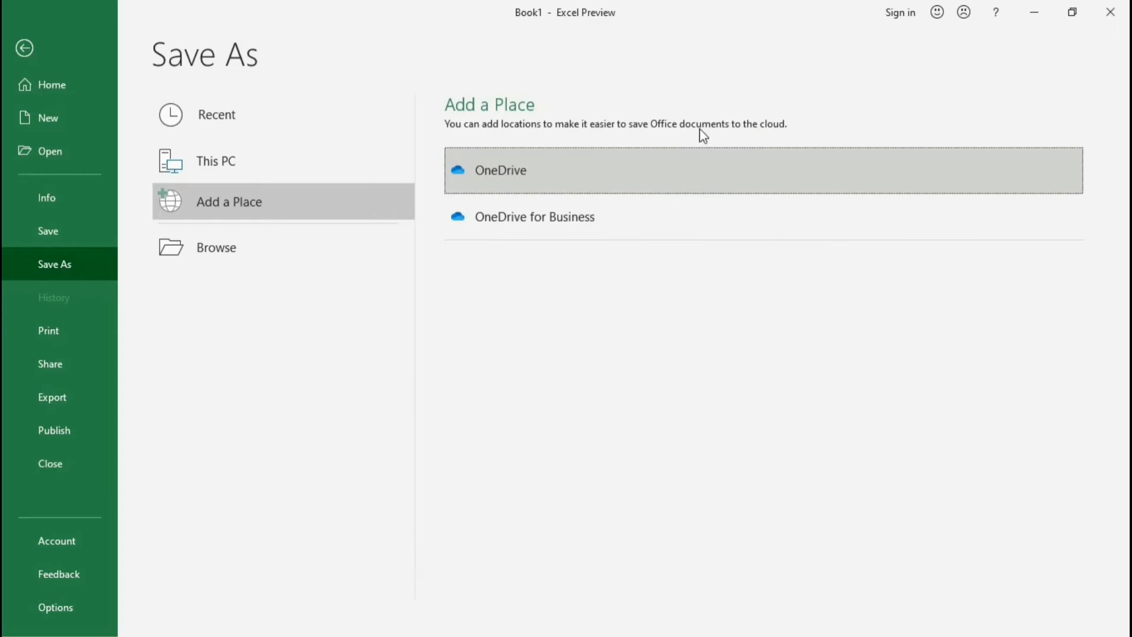
Step: Try to send the workbook as an email attachment, and exit the Outlook account setup
{"action": "left_click", "coordinate": [65, 377]}
{"action": "left_click", "coordinate": [217, 188]}
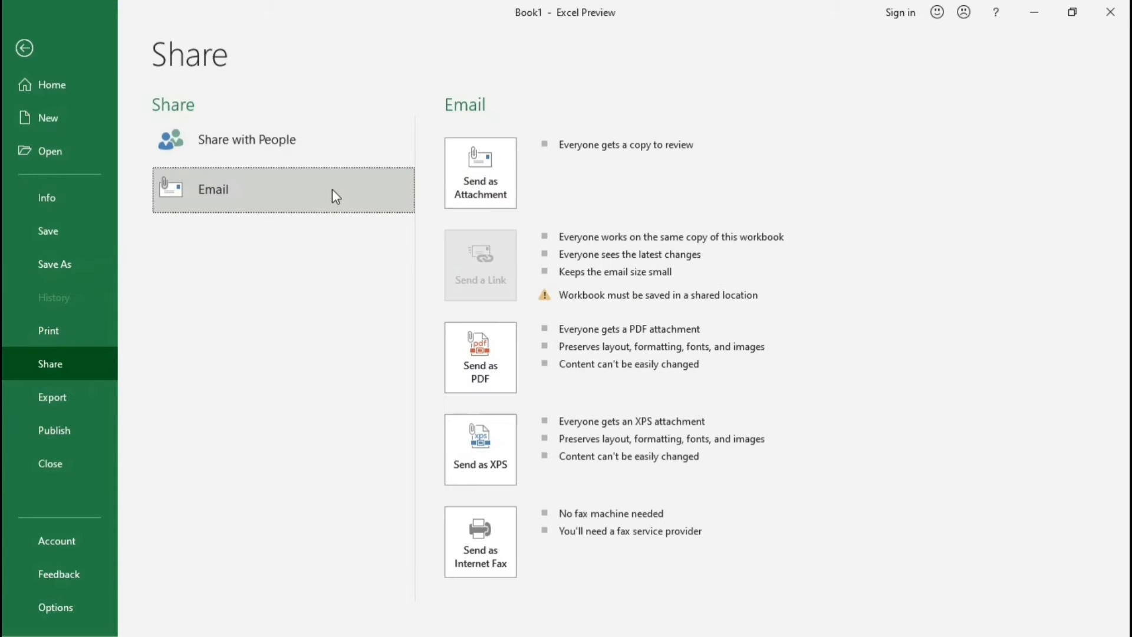
{"action": "left_click", "coordinate": [500, 183]}
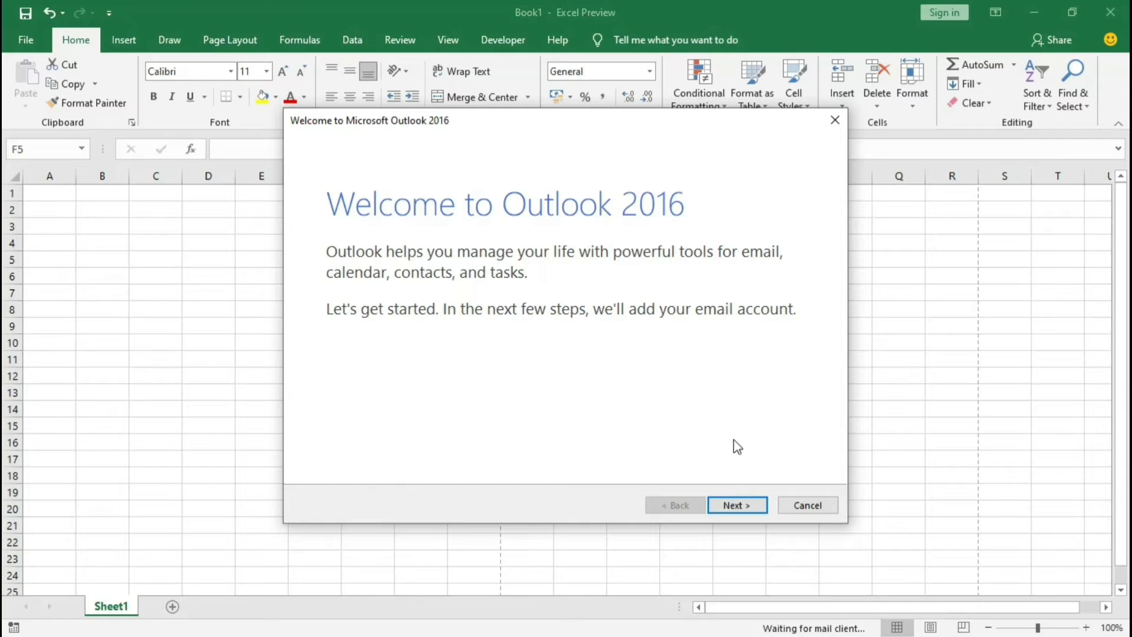
{"action": "left_click", "coordinate": [815, 506]}
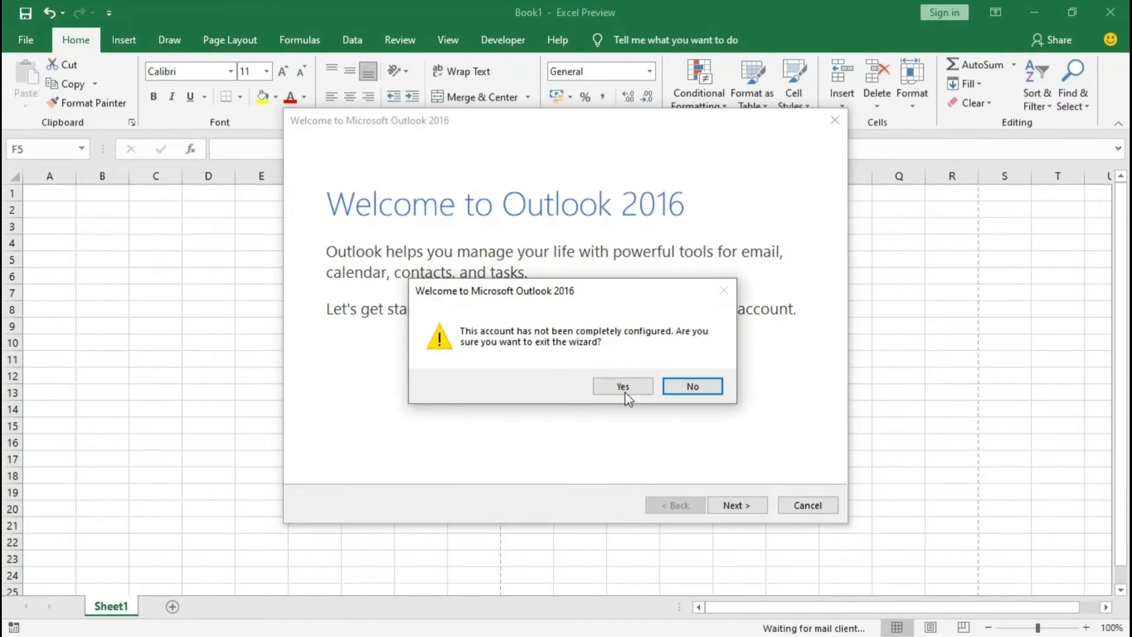
{"action": "left_click", "coordinate": [624, 391]}
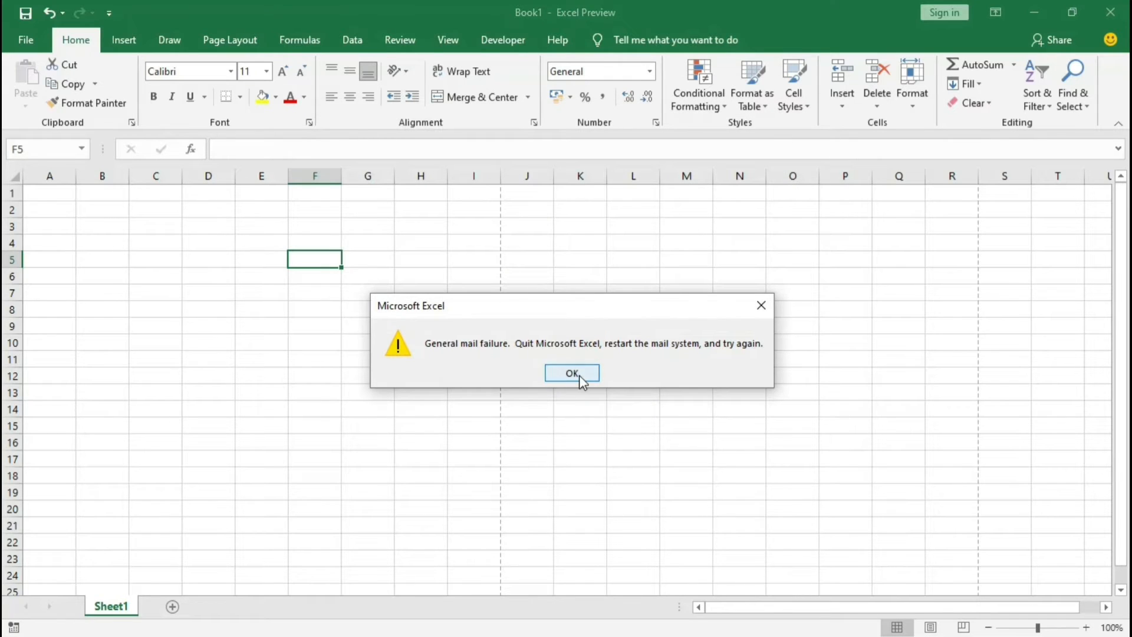
{"action": "left_click", "coordinate": [579, 378]}
Step: Examine the ways of sharing the workbook by email and the options for exporting it as a PDF/XPS document
{"action": "left_click", "coordinate": [28, 39]}
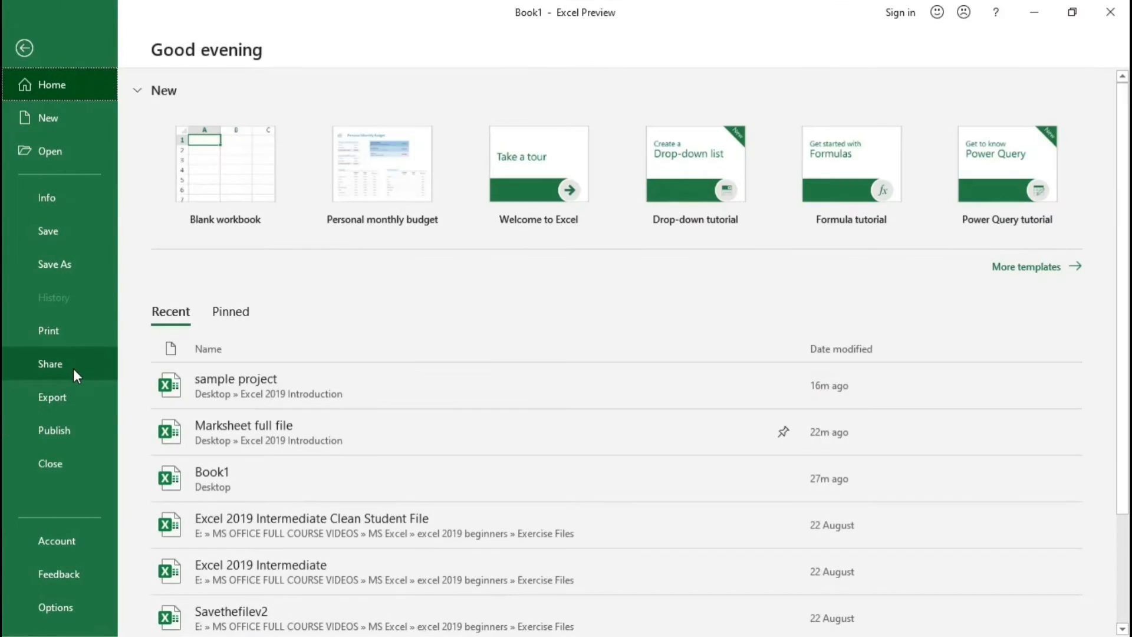
{"action": "left_click", "coordinate": [74, 372]}
{"action": "left_click", "coordinate": [73, 394]}
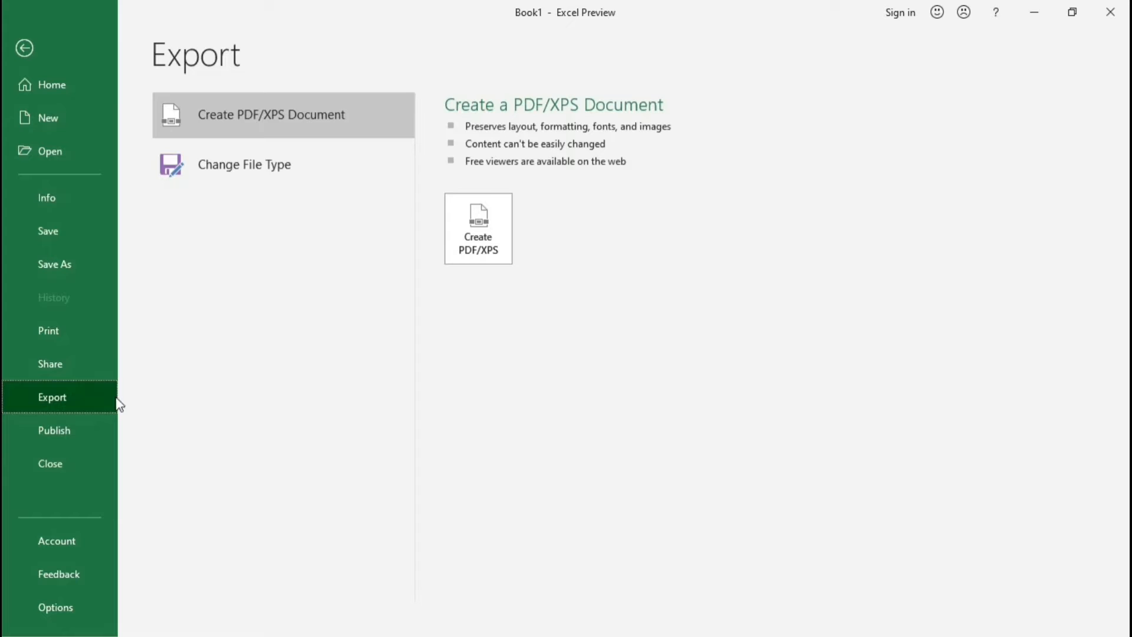
{"action": "left_click", "coordinate": [71, 372]}
{"action": "left_click", "coordinate": [215, 206]}
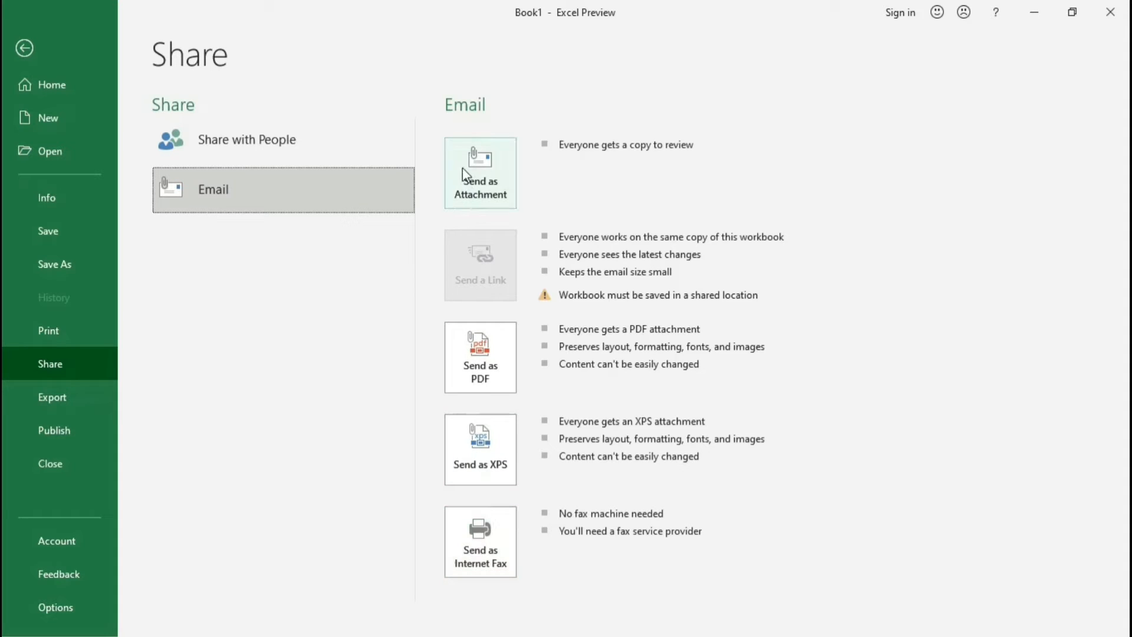
{"action": "left_click", "coordinate": [31, 397]}
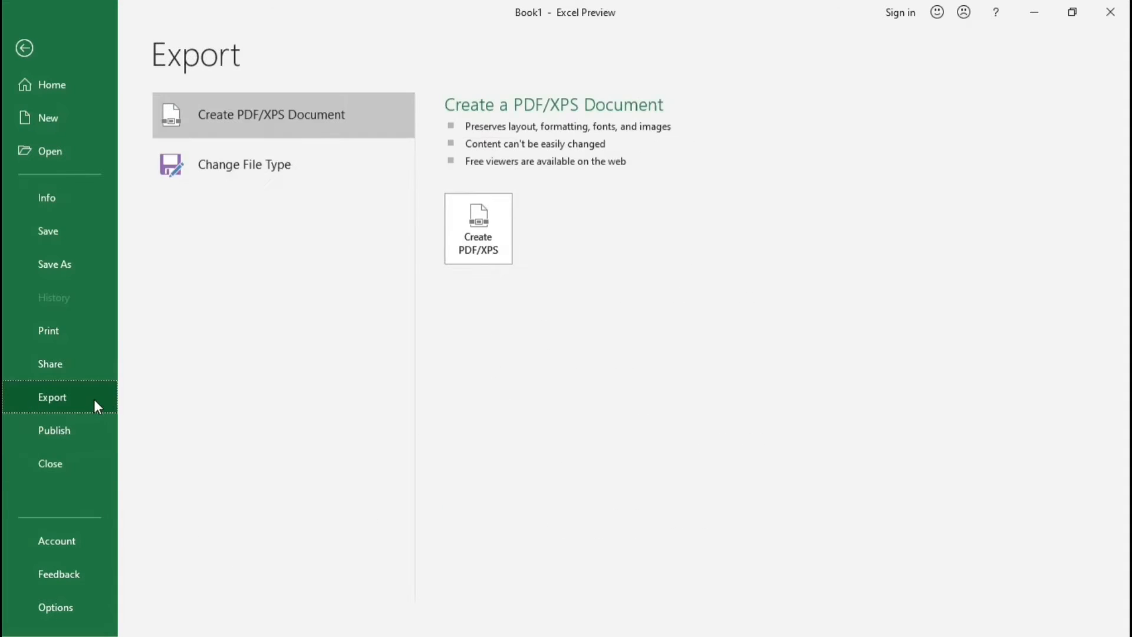
{"action": "left_click", "coordinate": [83, 359]}
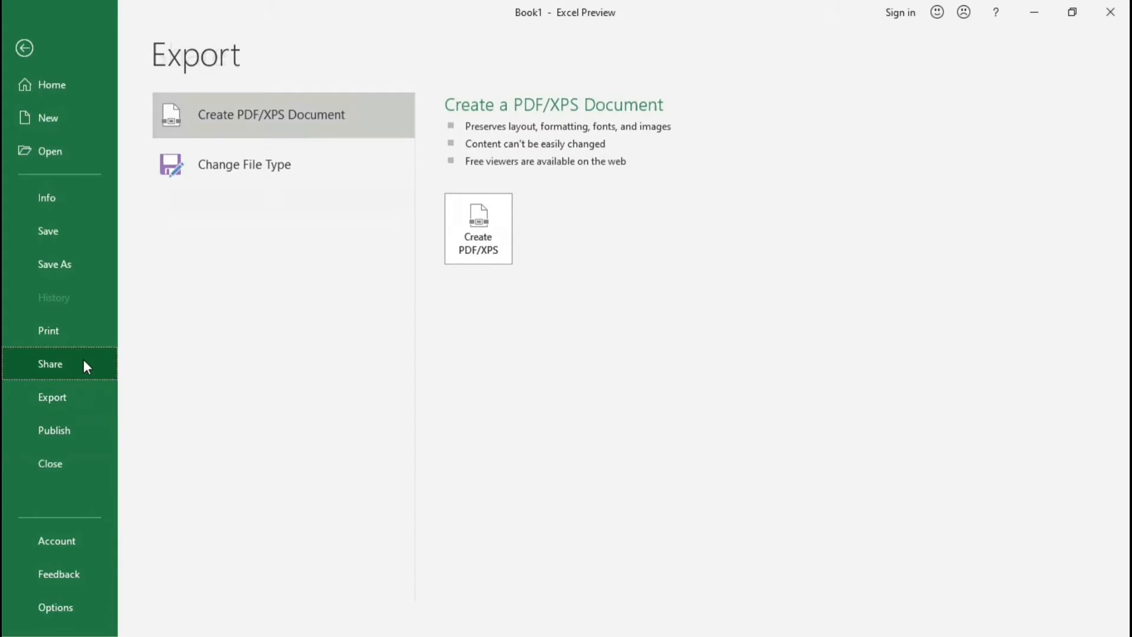
{"action": "left_click", "coordinate": [76, 394]}
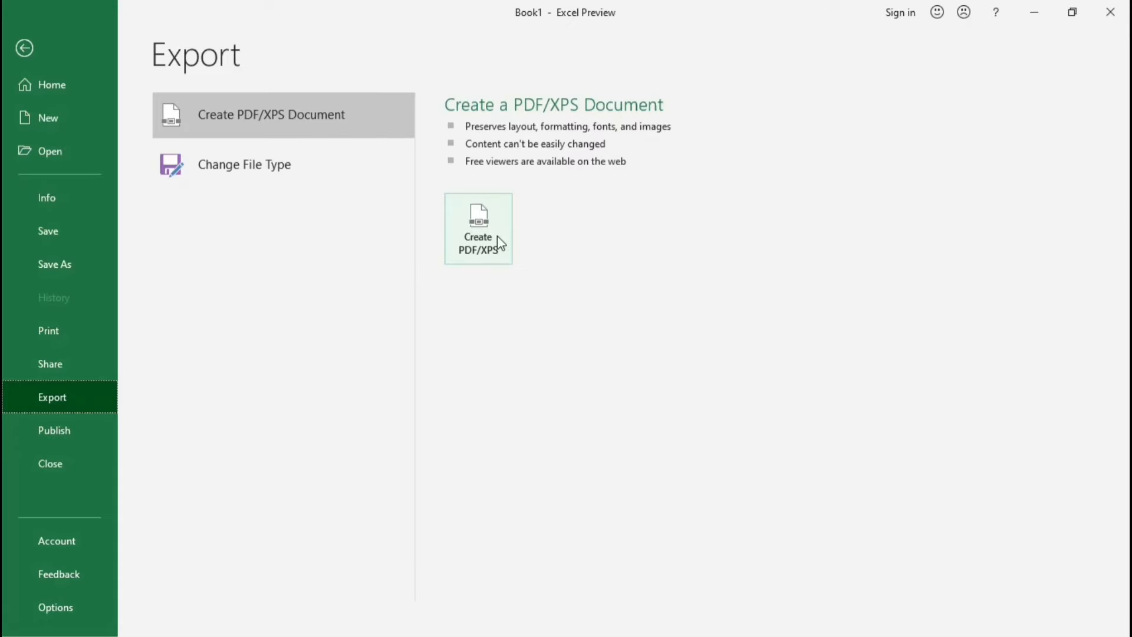
Step: Examine the Power BI publishing page, and start closing the workbook but cancel at the save question
{"action": "left_click", "coordinate": [61, 424]}
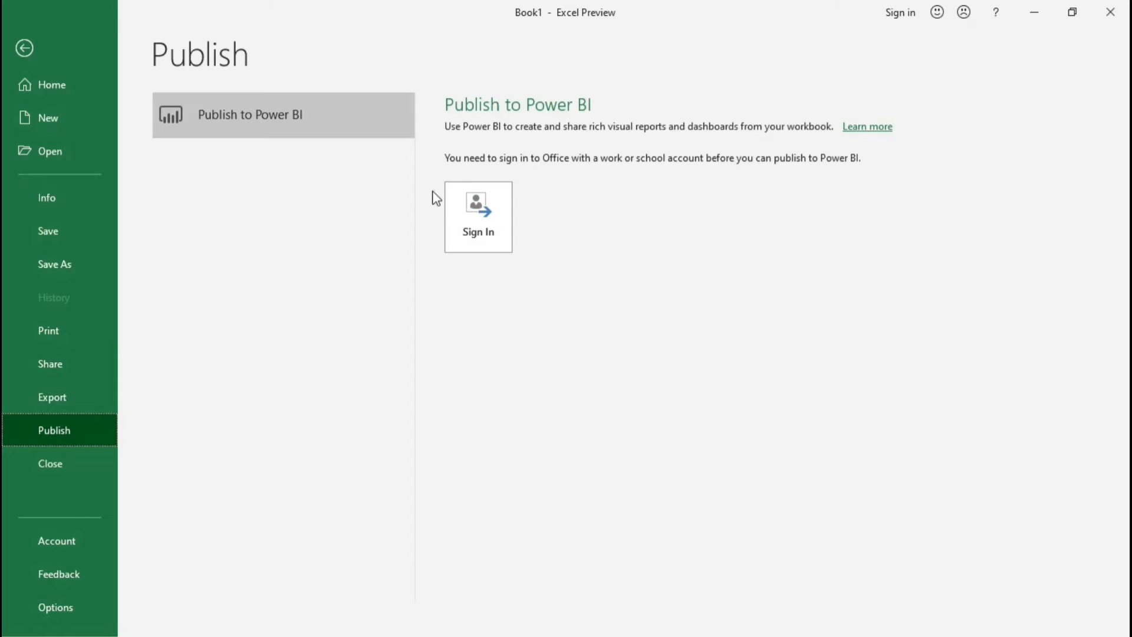
{"action": "left_click", "coordinate": [99, 461]}
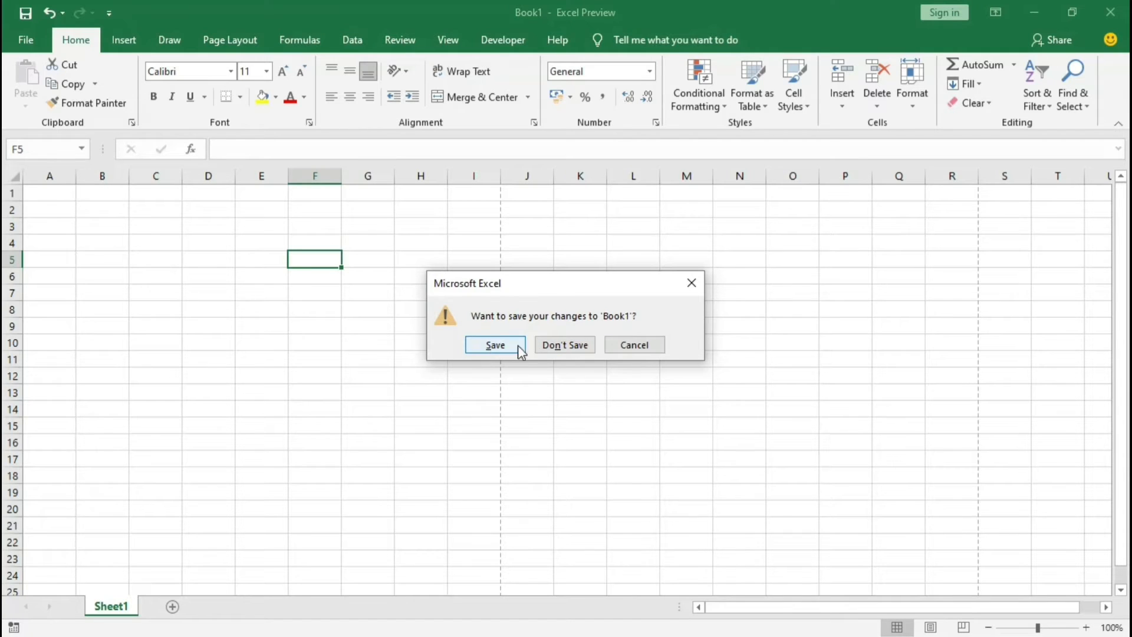
{"action": "left_click", "coordinate": [648, 348]}
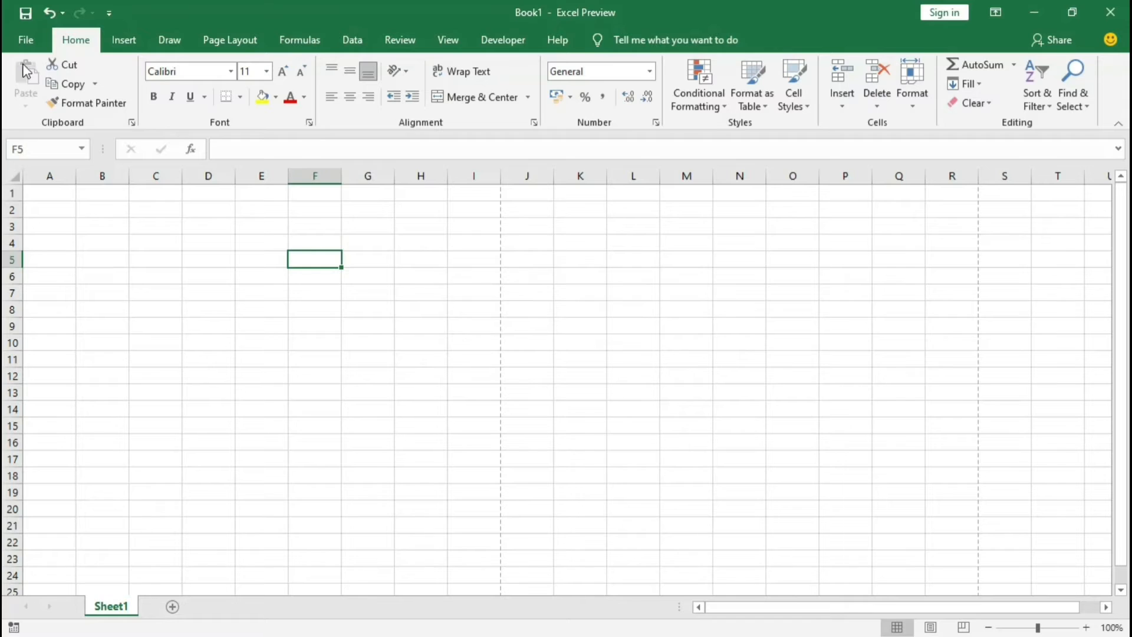
Step: Review the account page's product information and the available Office update options
{"action": "left_click", "coordinate": [26, 40]}
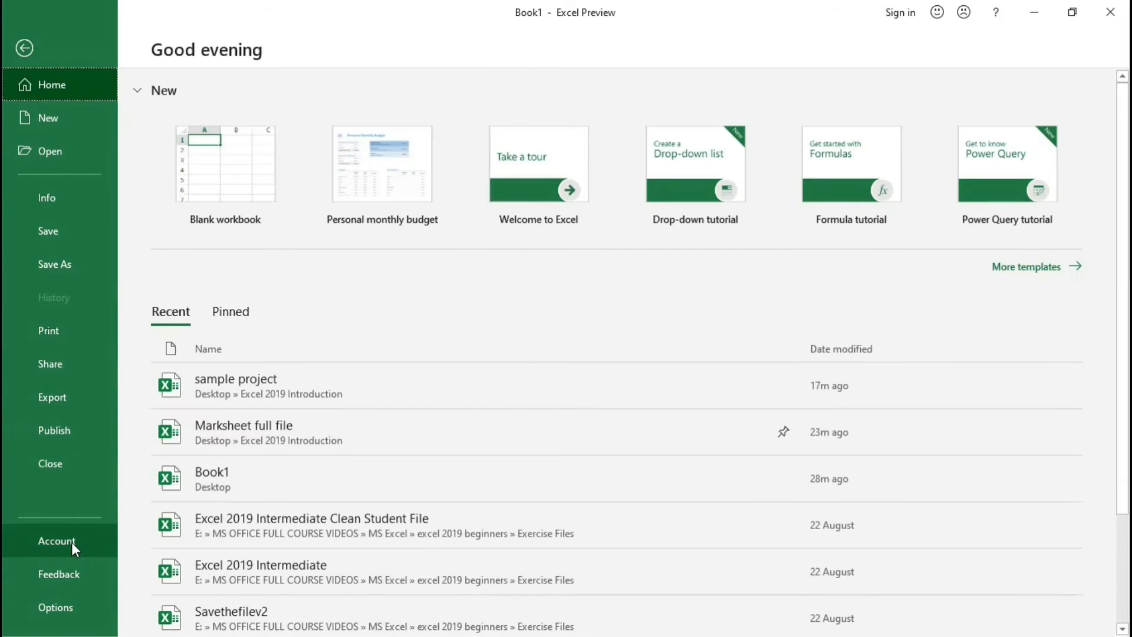
{"action": "left_click", "coordinate": [72, 541]}
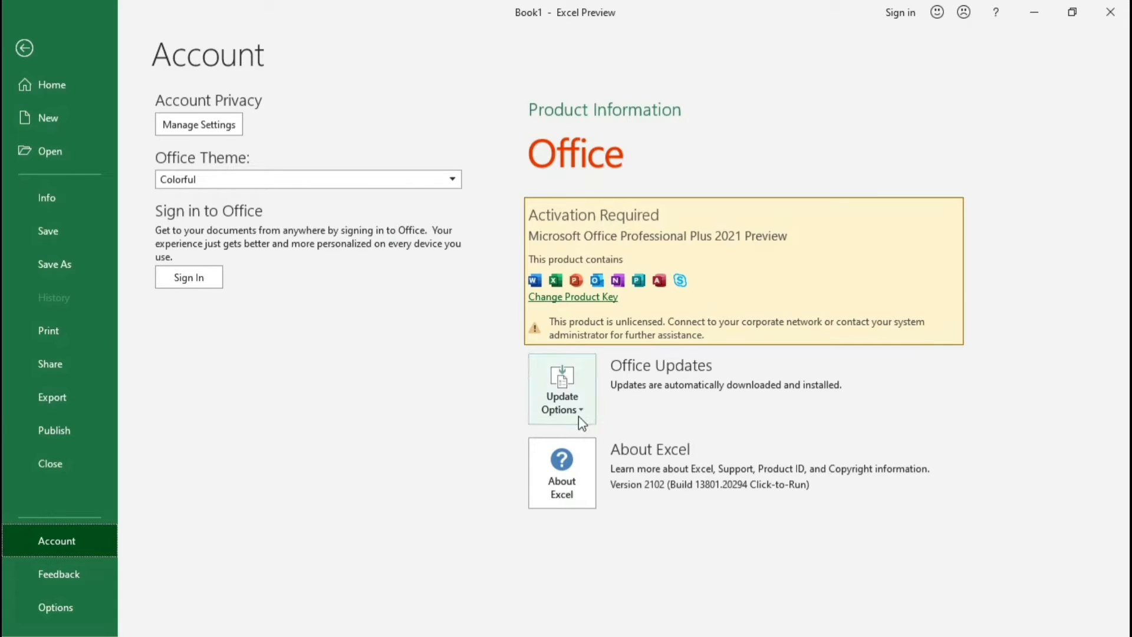
{"action": "left_click", "coordinate": [583, 399]}
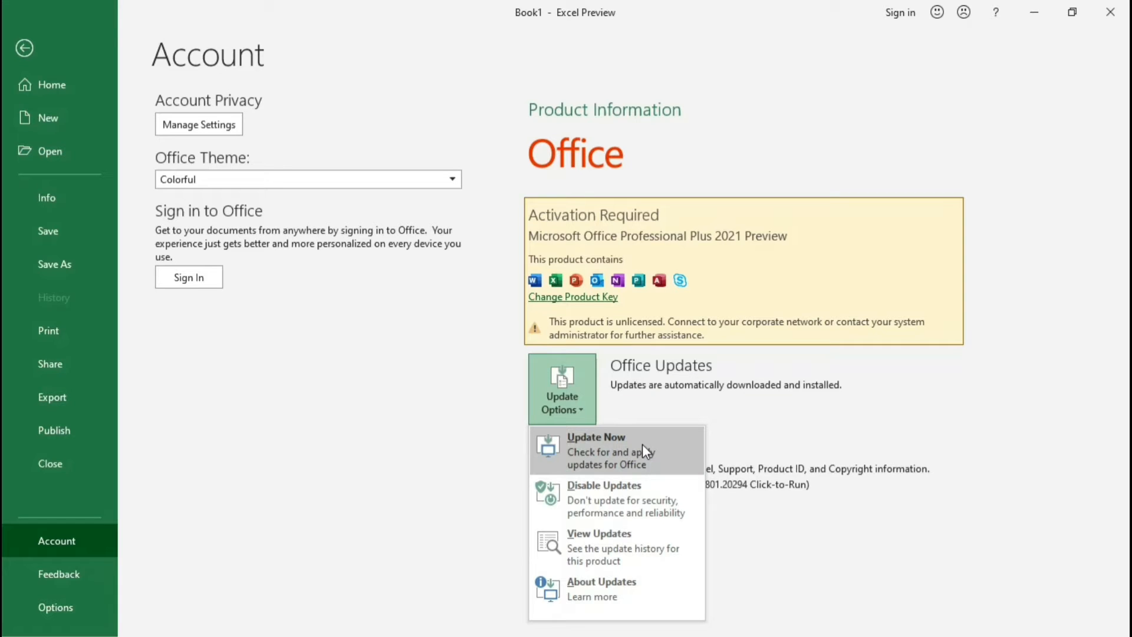
{"action": "left_click", "coordinate": [330, 359]}
Step: Try out the Dark Gray, Black and White Office themes, and set the theme to Use system setting
{"action": "left_click", "coordinate": [243, 181]}
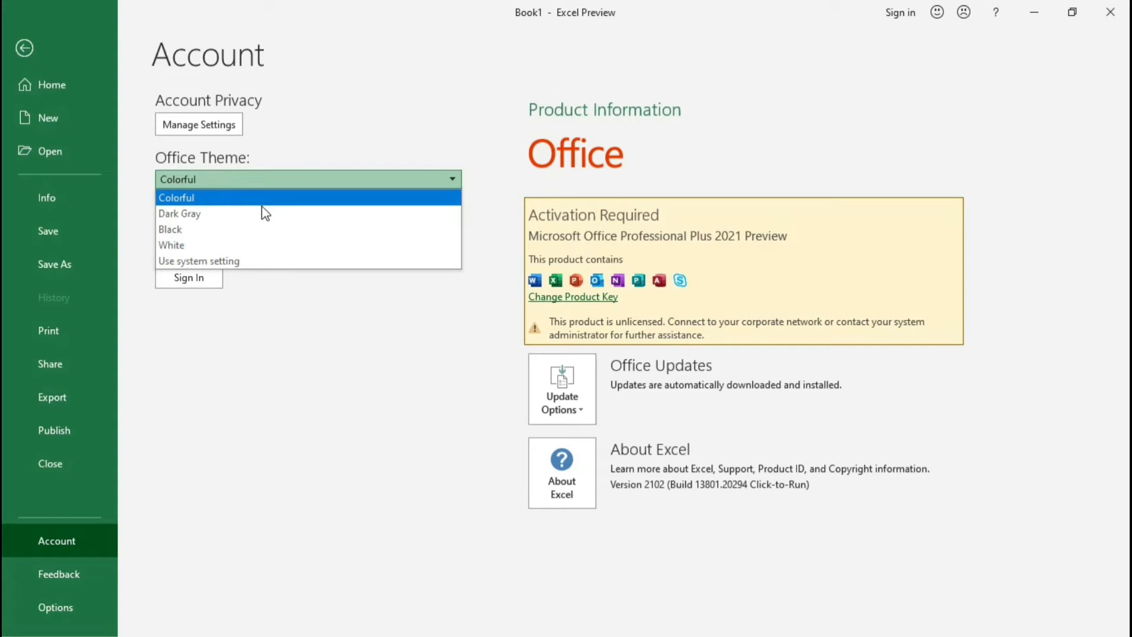
{"action": "left_click", "coordinate": [218, 215]}
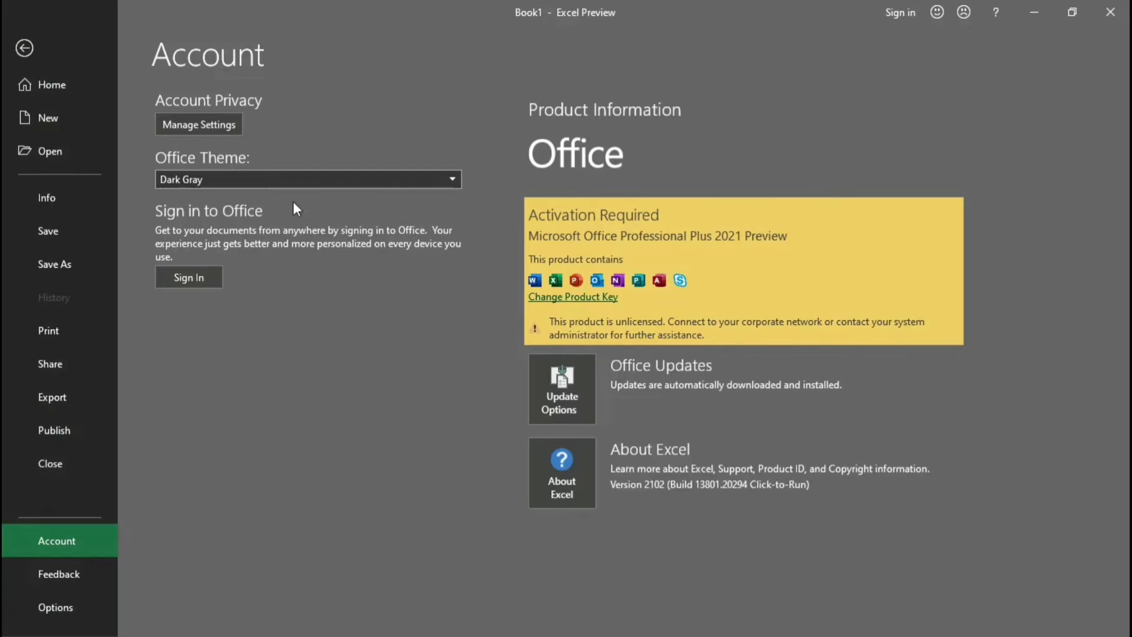
{"action": "left_click", "coordinate": [261, 178]}
{"action": "left_click", "coordinate": [174, 222]}
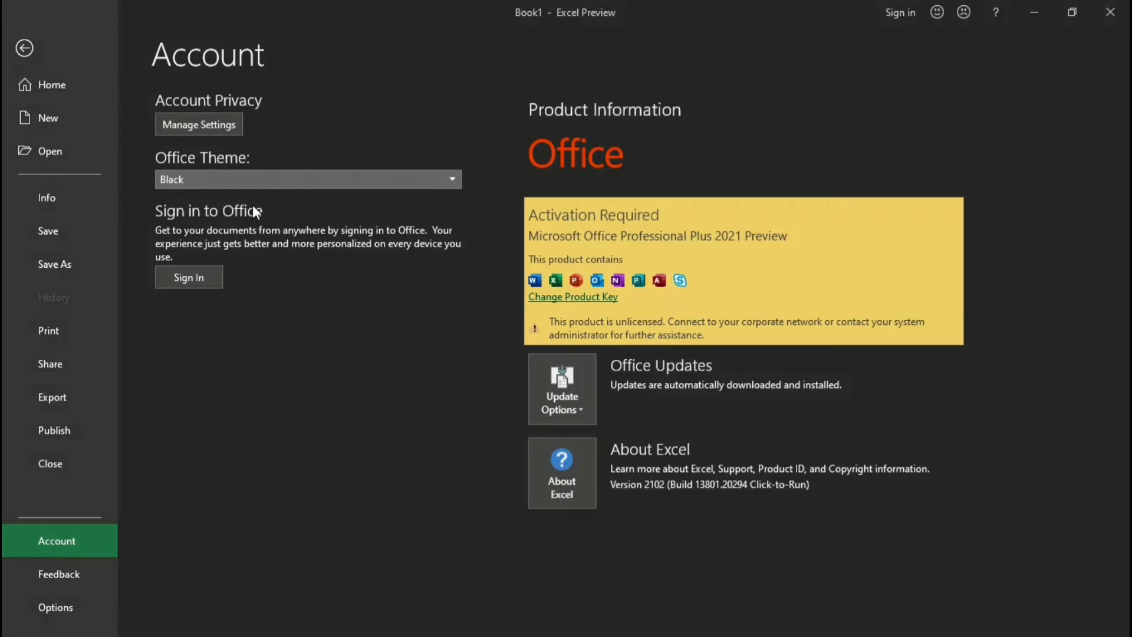
{"action": "left_click", "coordinate": [235, 177]}
{"action": "left_click", "coordinate": [197, 186]}
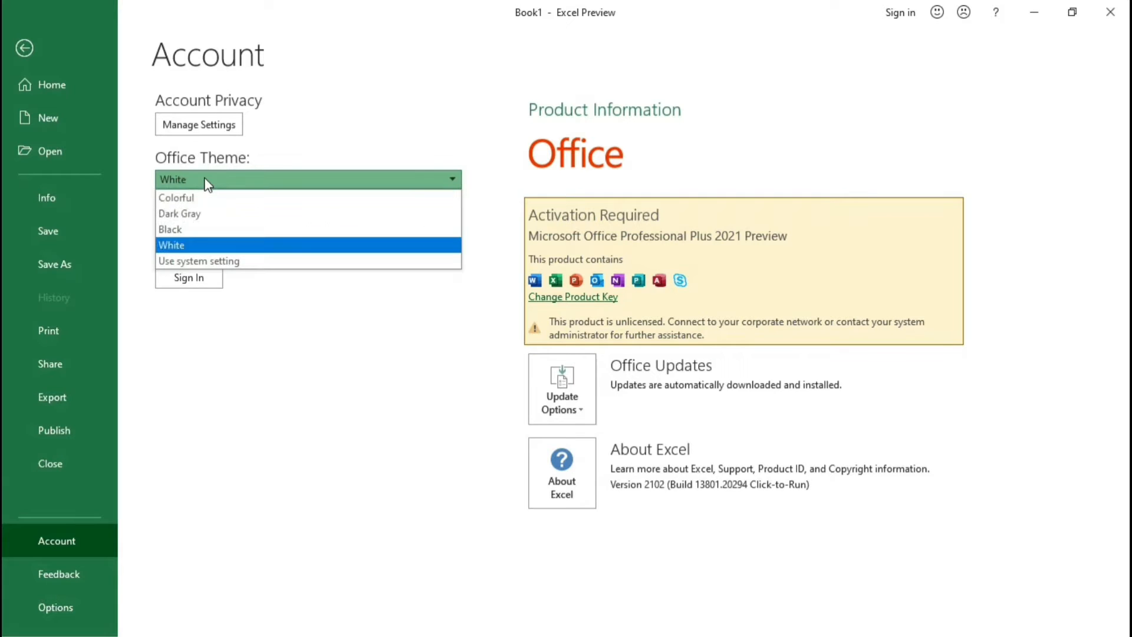
{"action": "left_click", "coordinate": [182, 258]}
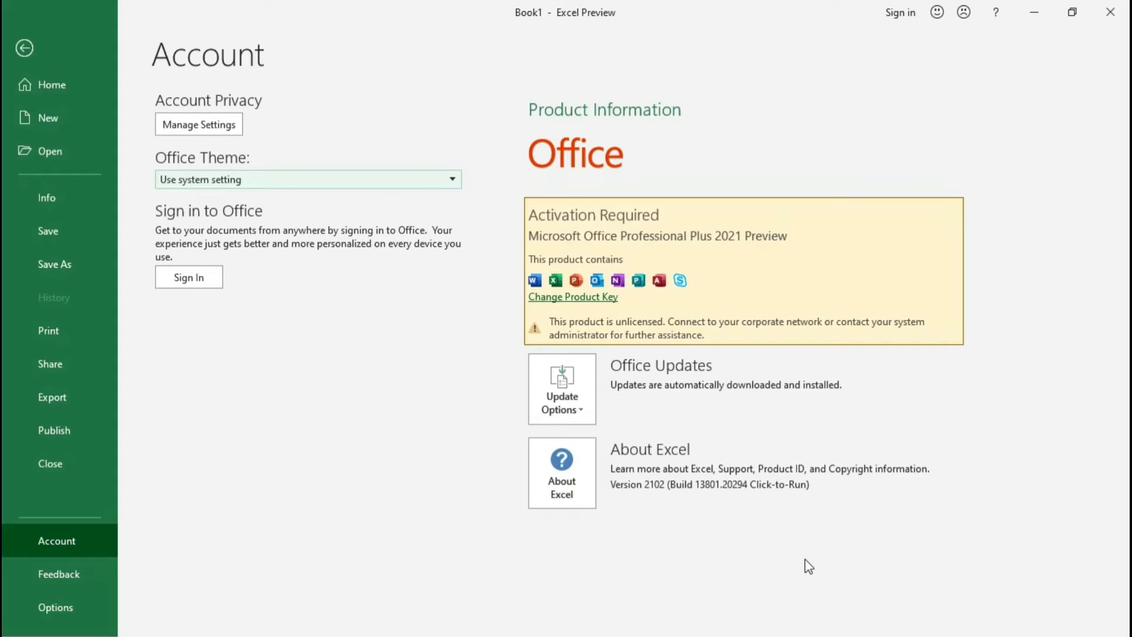
Step: Compare the Dark Gray and Colorful Office themes, and set the Office theme to Colorful
{"action": "left_click", "coordinate": [260, 183]}
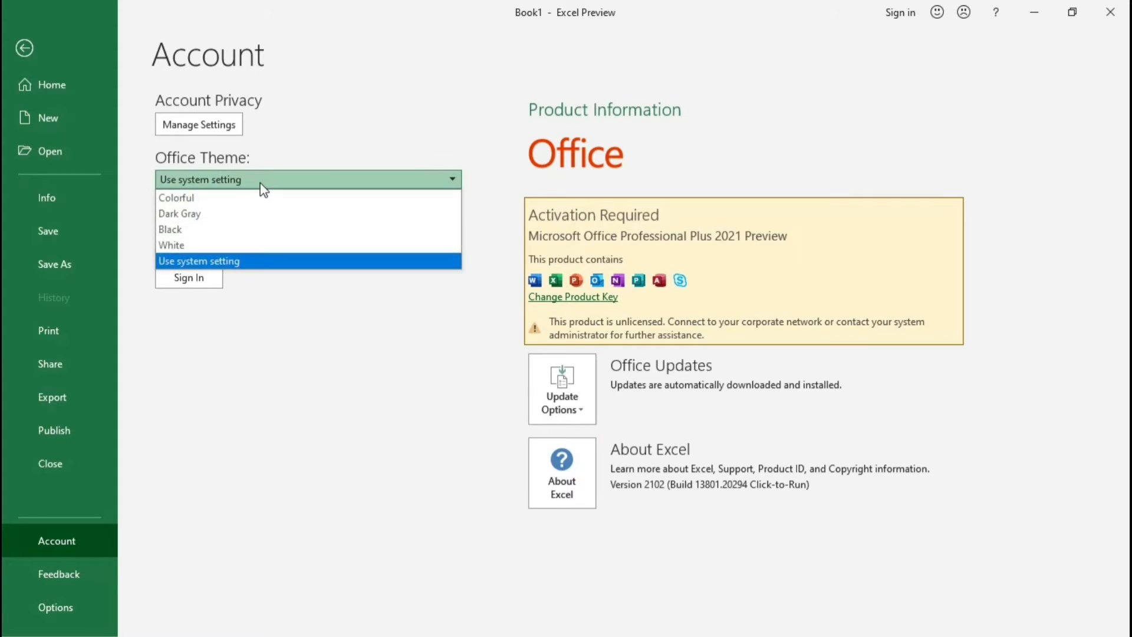
{"action": "left_click", "coordinate": [211, 215]}
{"action": "left_click", "coordinate": [224, 188]}
{"action": "left_click", "coordinate": [206, 197]}
{"action": "left_click", "coordinate": [226, 182]}
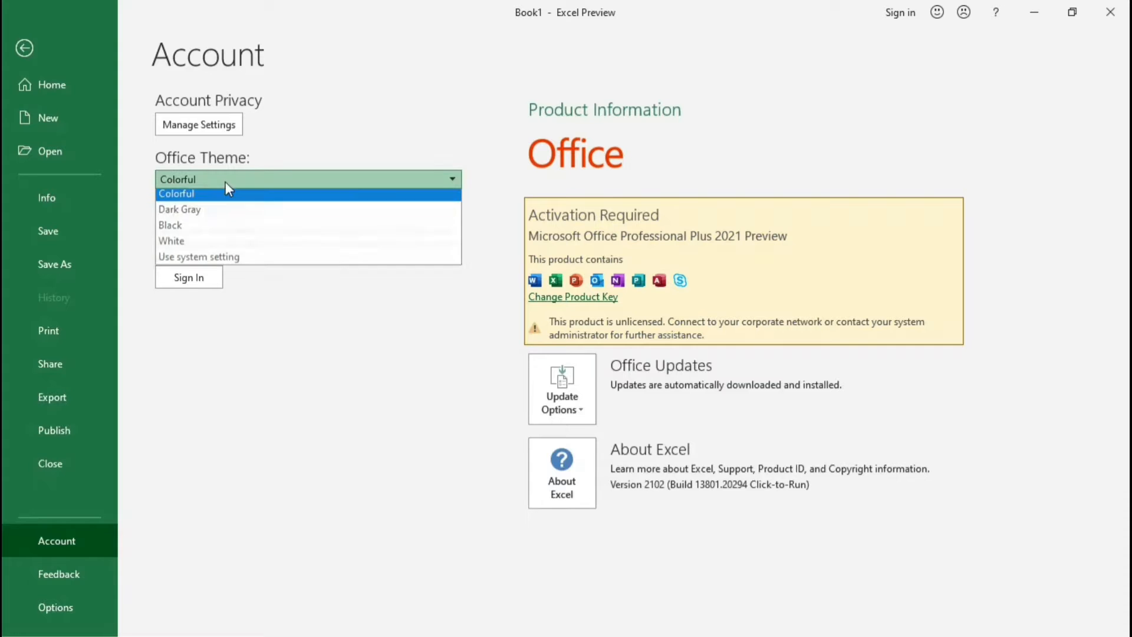
{"action": "left_click", "coordinate": [219, 198]}
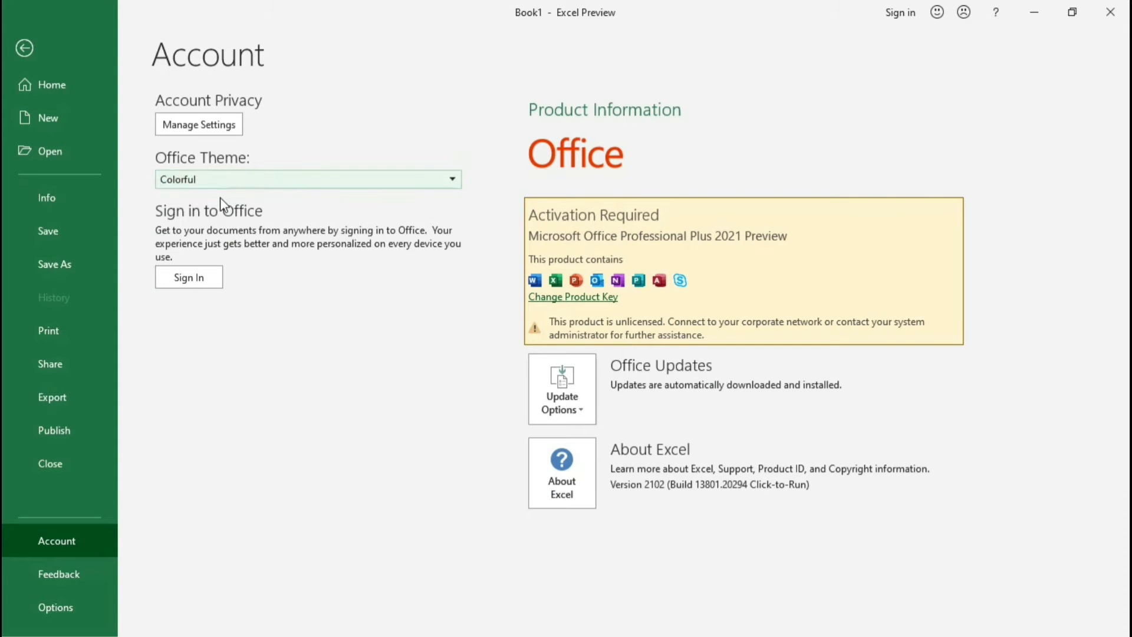
{"action": "left_click", "coordinate": [239, 183]}
{"action": "left_click", "coordinate": [223, 216]}
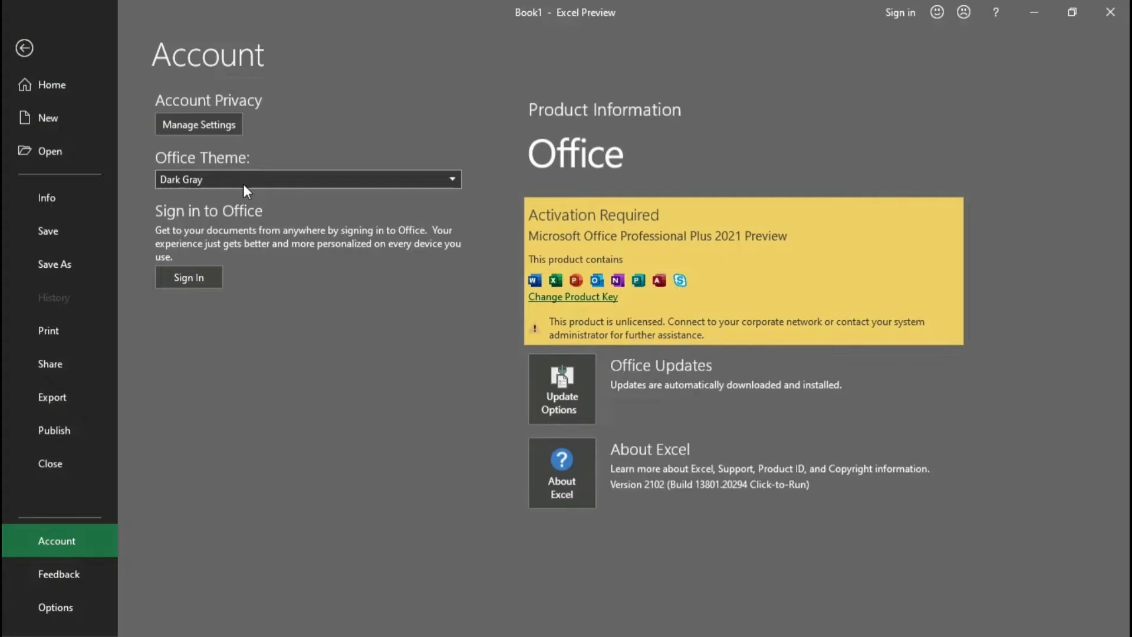
{"action": "left_click", "coordinate": [243, 183]}
{"action": "left_click", "coordinate": [195, 198]}
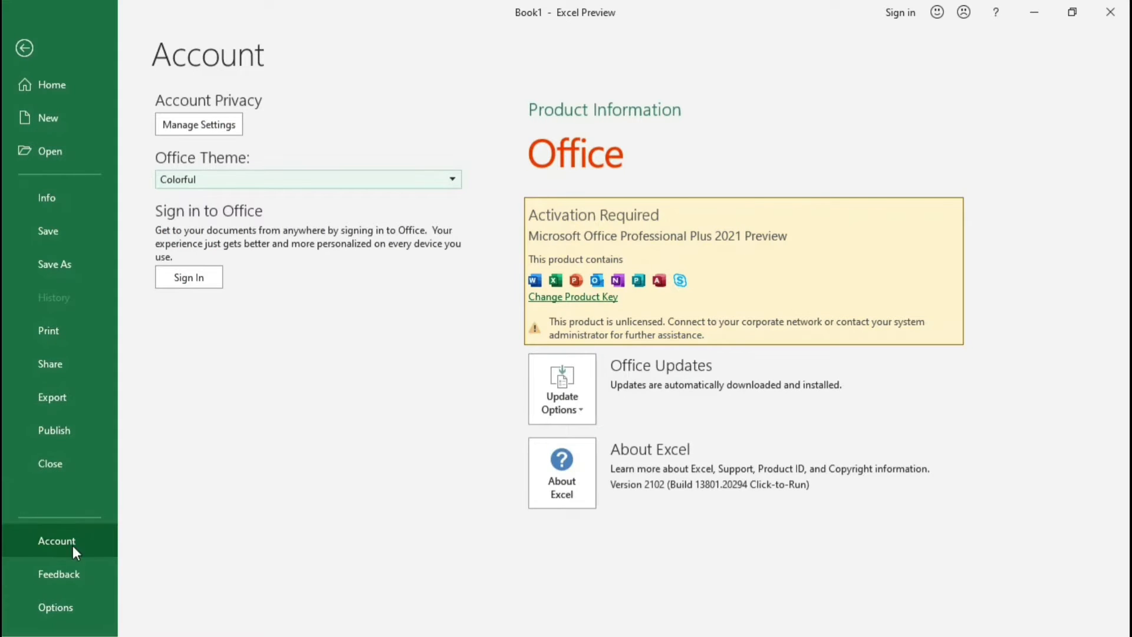
Step: Review the feedback choices and the Excel Options categories from General to Trust Center, and cancel the options without changes
{"action": "left_click", "coordinate": [59, 574]}
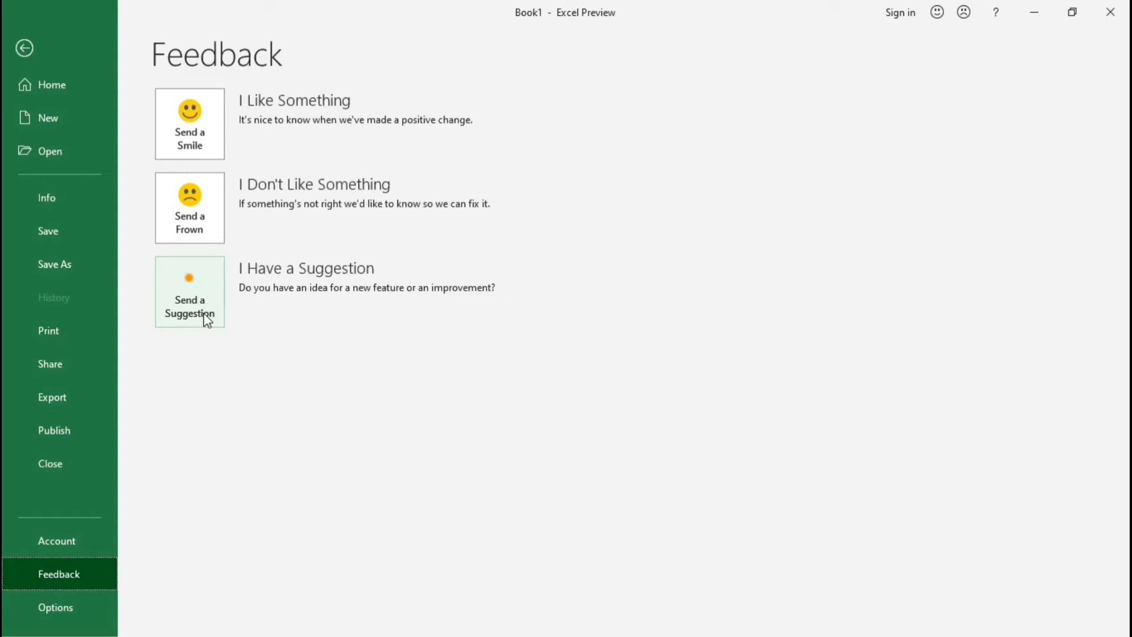
{"action": "left_click", "coordinate": [69, 607]}
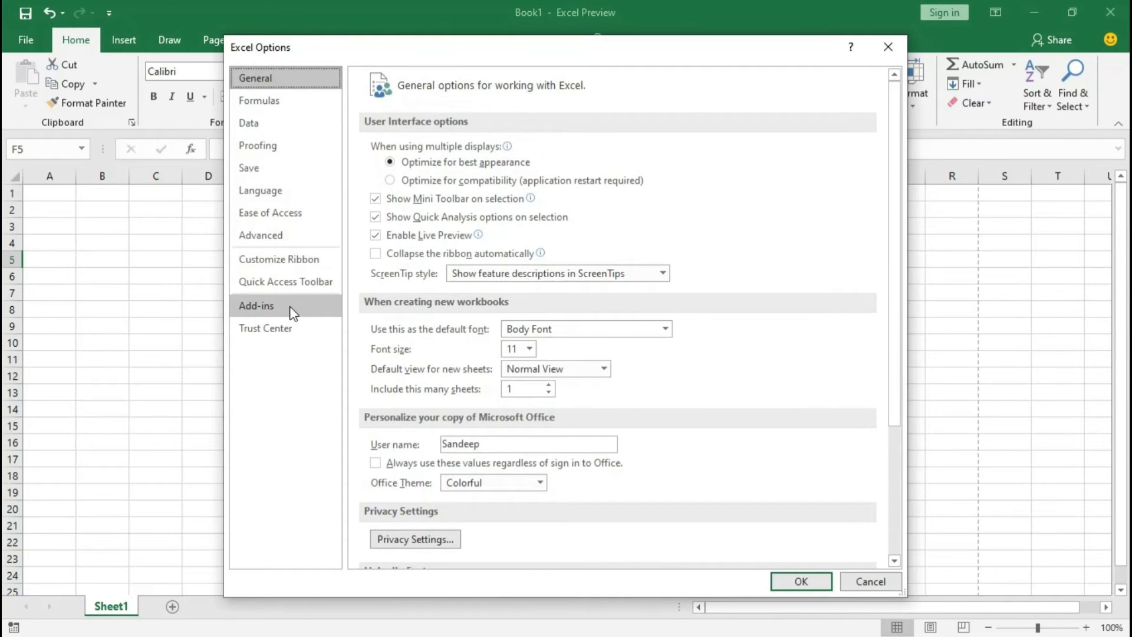
{"action": "left_click", "coordinate": [279, 129]}
{"action": "left_click", "coordinate": [283, 150]}
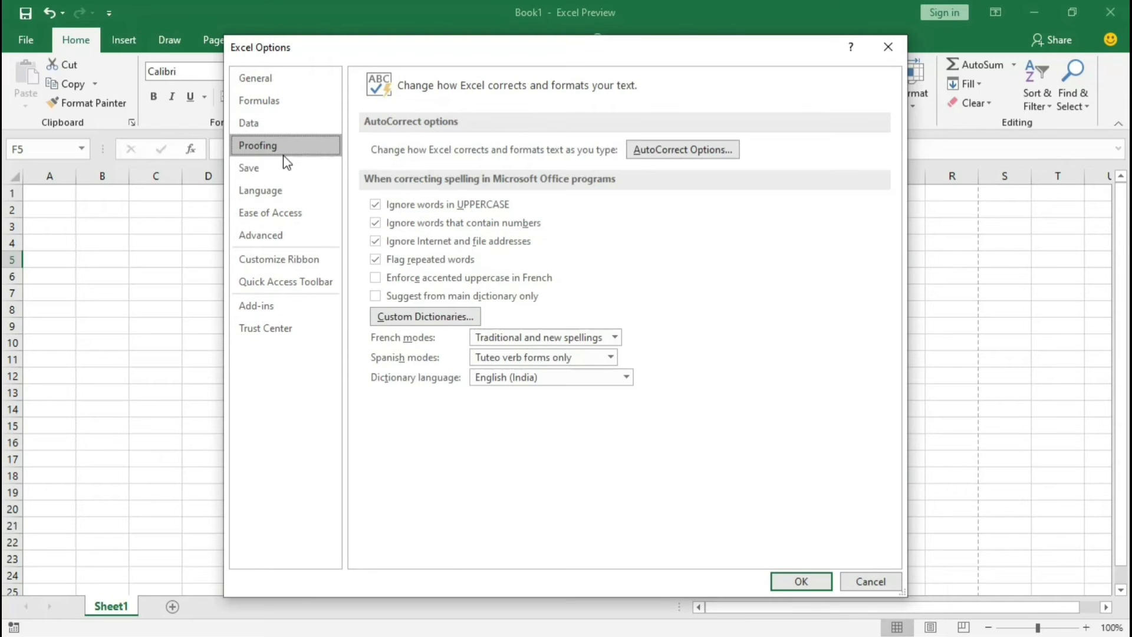
{"action": "left_click", "coordinate": [289, 197]}
{"action": "left_click", "coordinate": [289, 212]}
{"action": "left_click", "coordinate": [289, 234]}
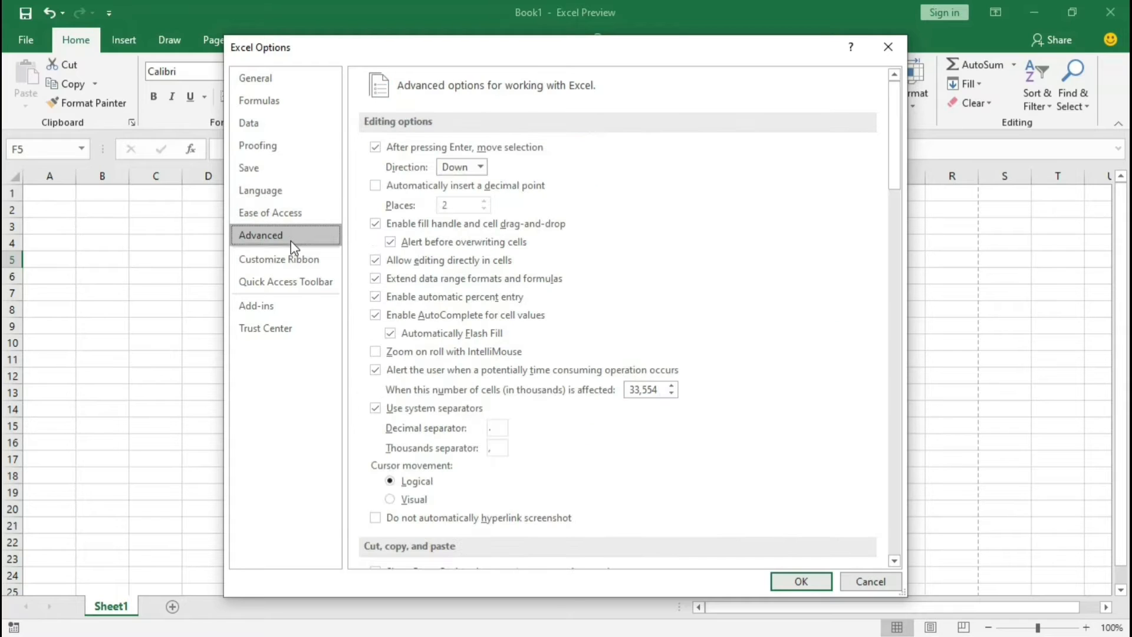
{"action": "left_click", "coordinate": [294, 262]}
{"action": "left_click", "coordinate": [295, 281]}
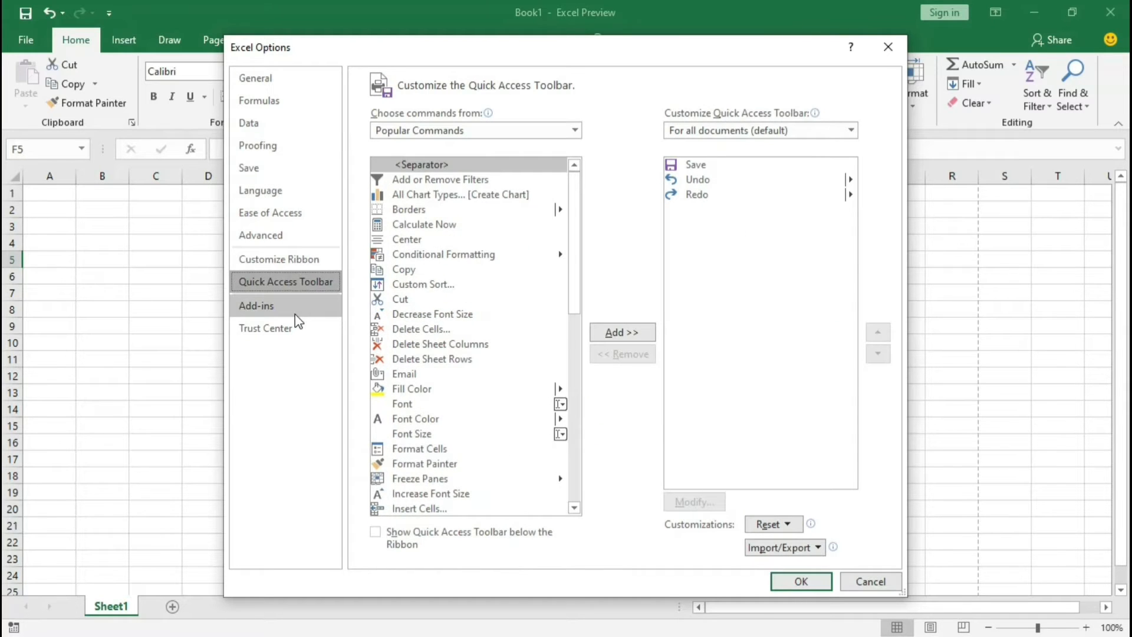
{"action": "left_click", "coordinate": [295, 330]}
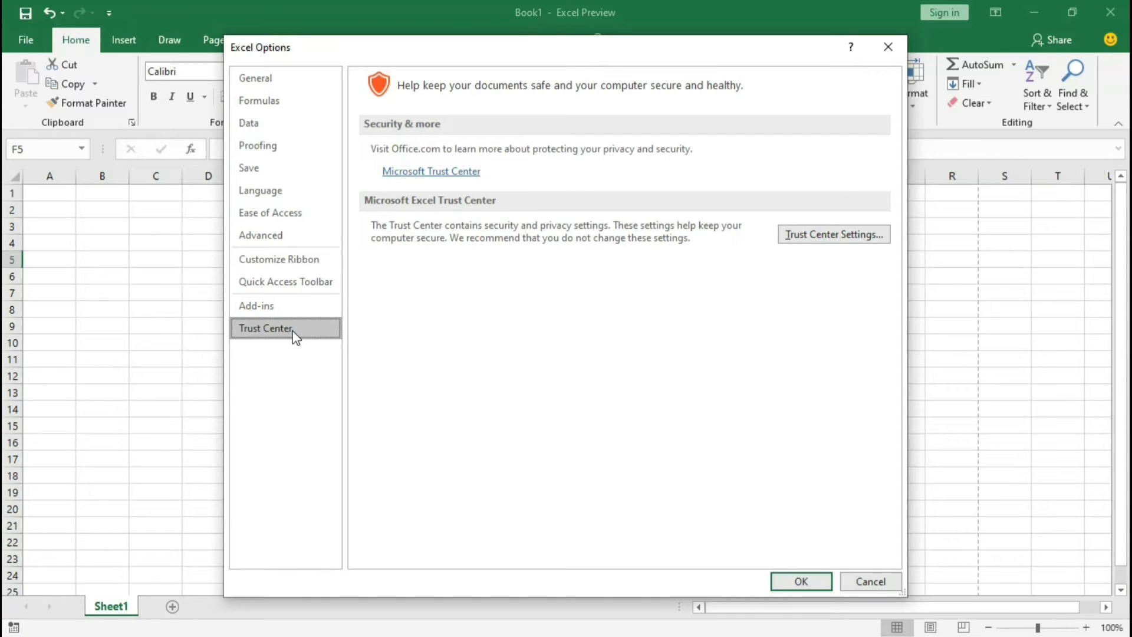
{"action": "left_click", "coordinate": [893, 584]}
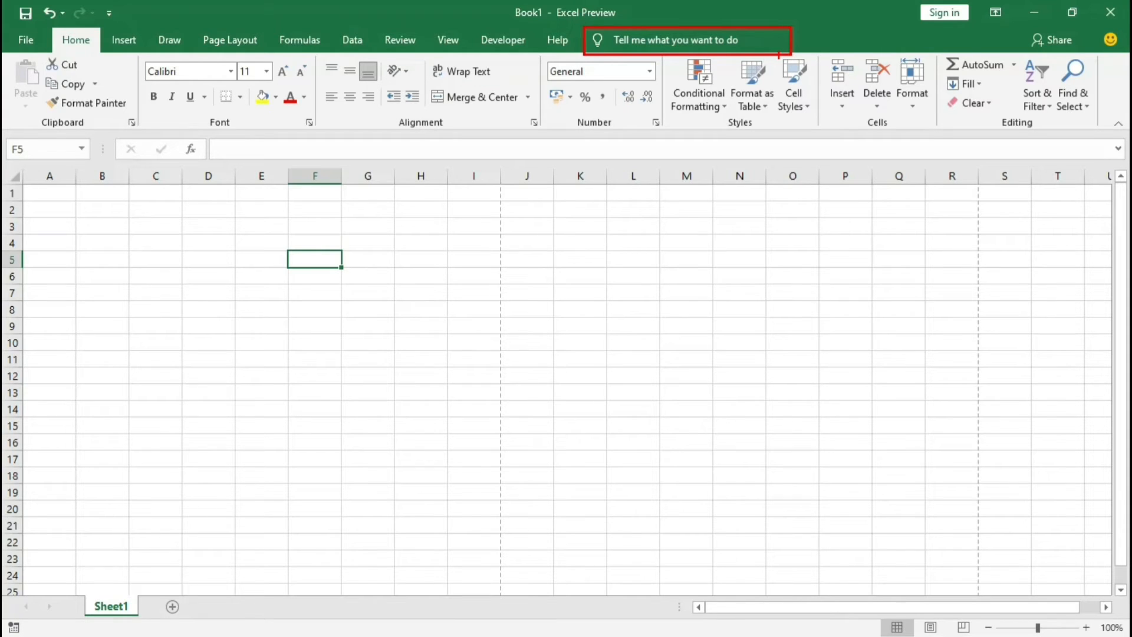
Step: Look through the Insert and Data commands, search the commands for "flash fill", and try running Flash Fill on the empty sheet
{"action": "left_click", "coordinate": [121, 41]}
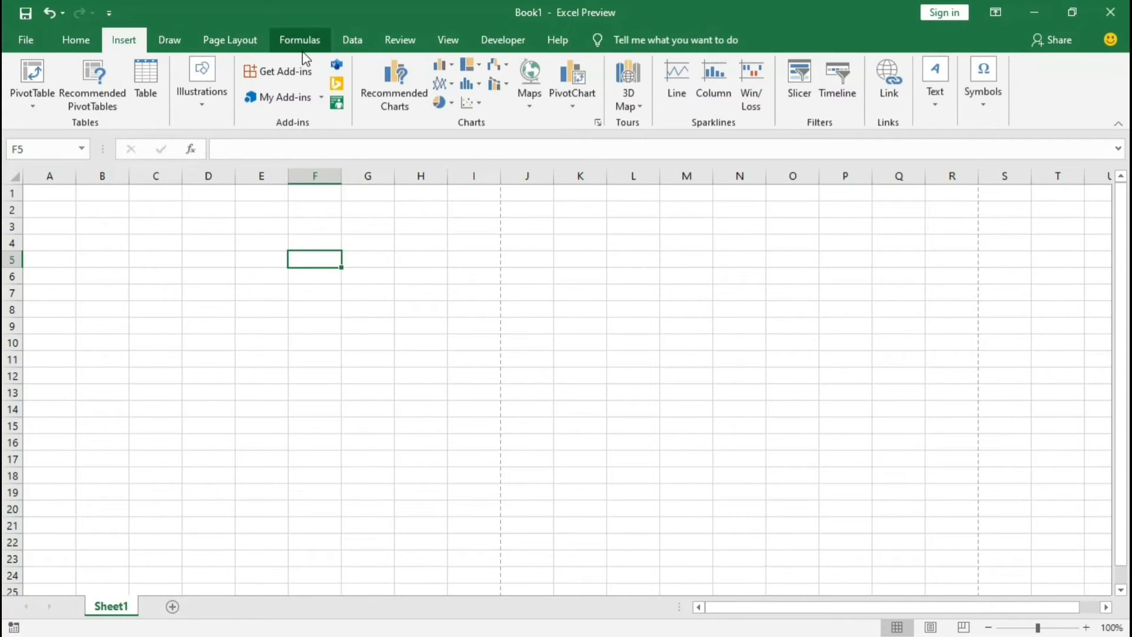
{"action": "left_click", "coordinate": [364, 41]}
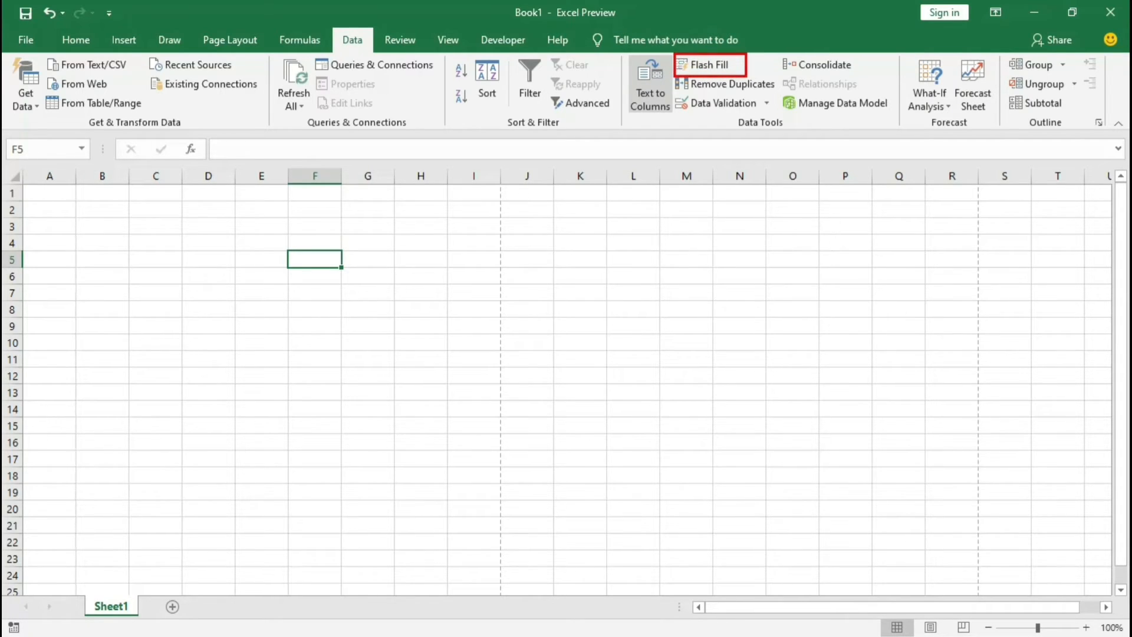
{"action": "left_click", "coordinate": [668, 37]}
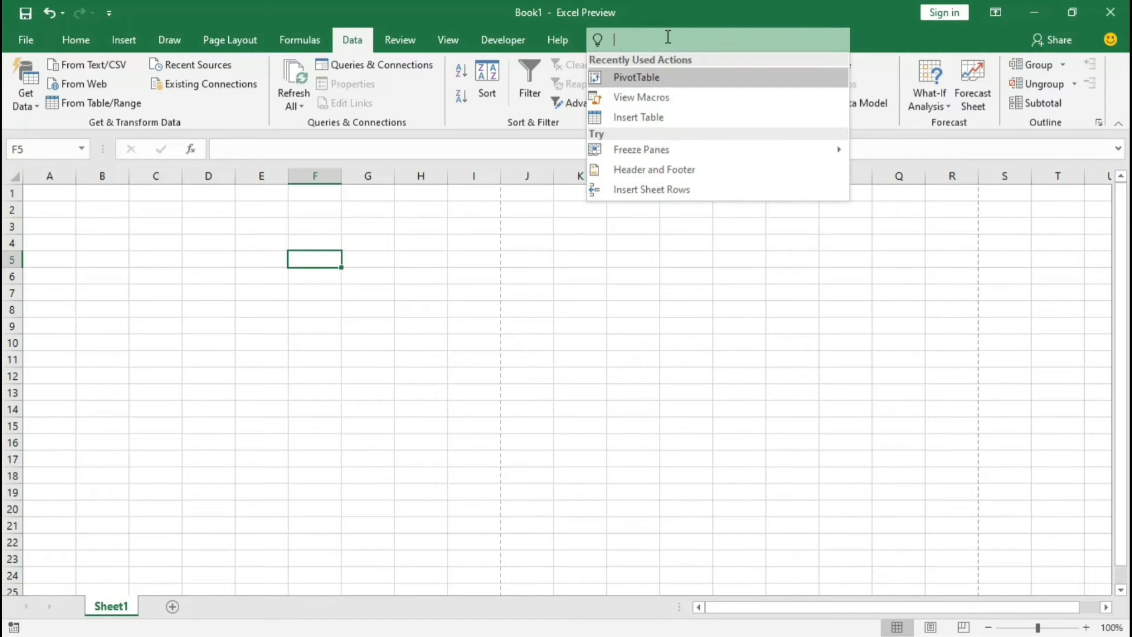
{"action": "type", "text": "flash fi"}
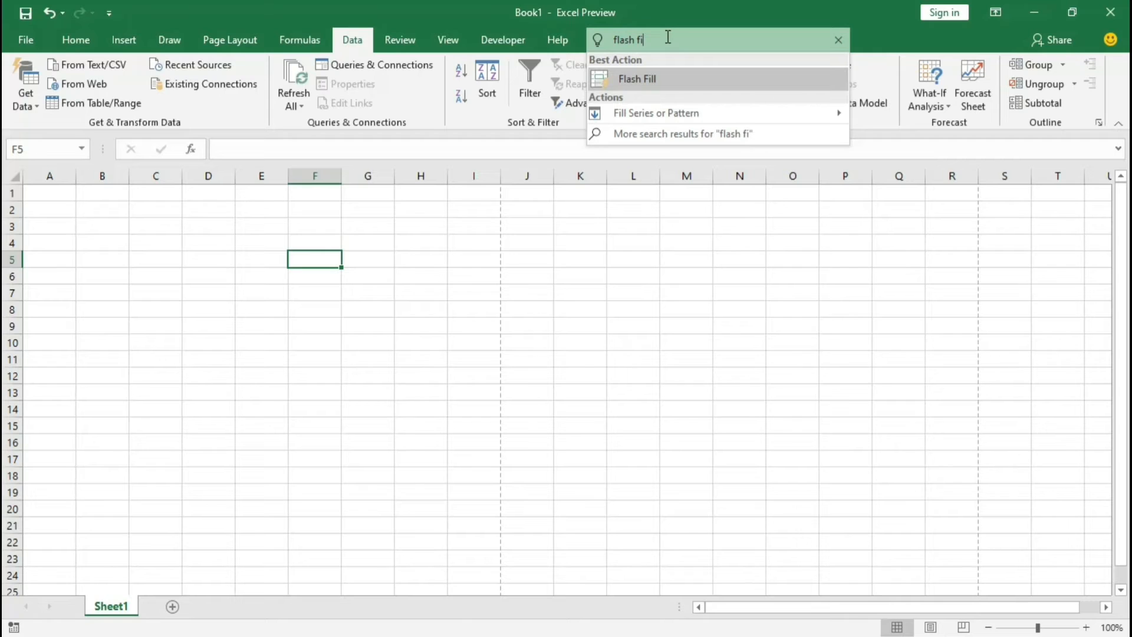
{"action": "type", "text": "ll"}
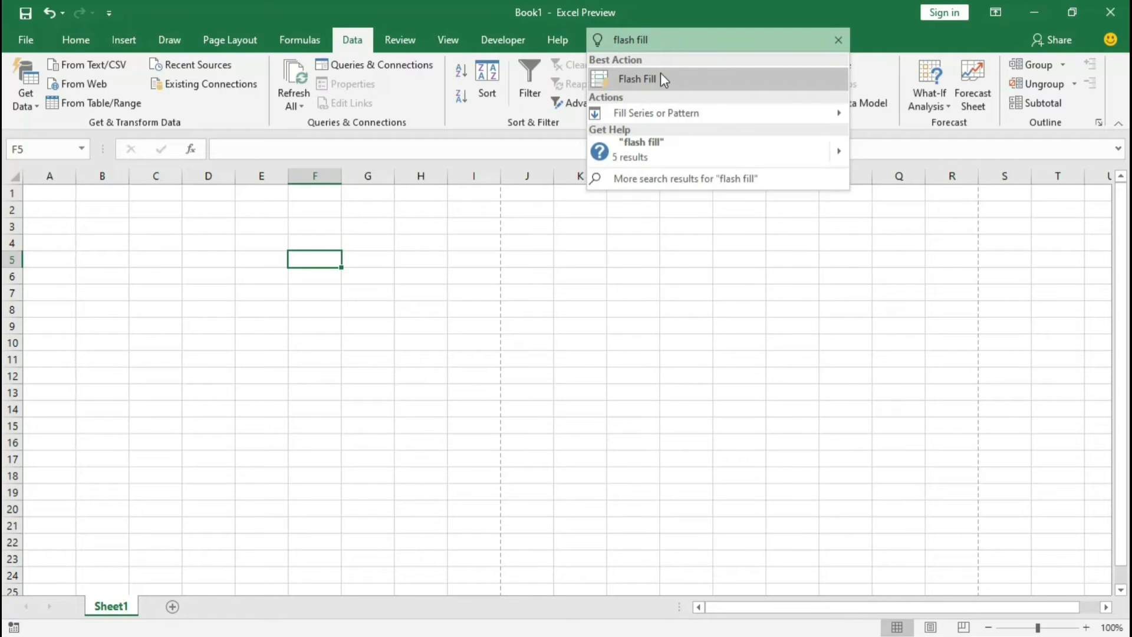
{"action": "left_click", "coordinate": [660, 77]}
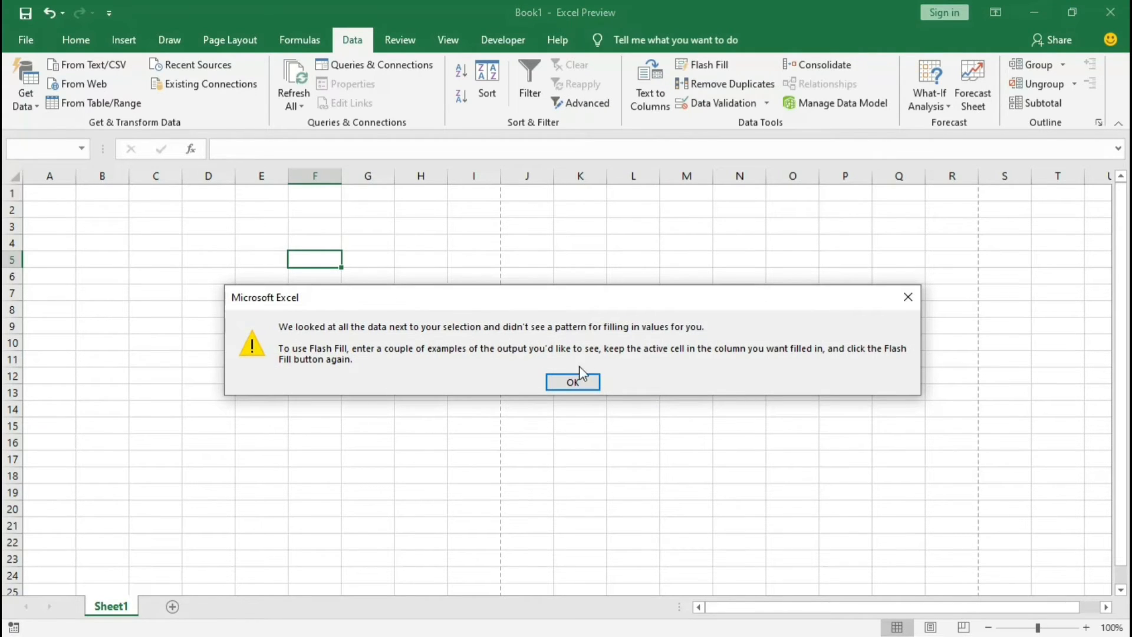
{"action": "left_click", "coordinate": [579, 385]}
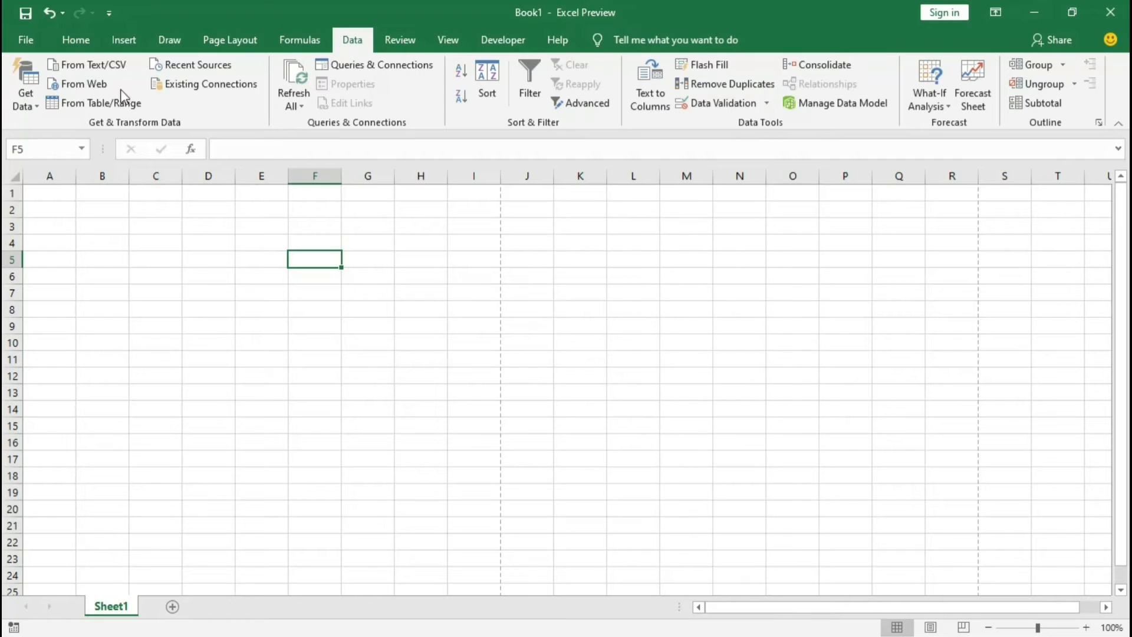
Step: Search the commands for "macro", open the View Macros dialog from the suggestions, and cancel it
{"action": "left_click", "coordinate": [74, 45]}
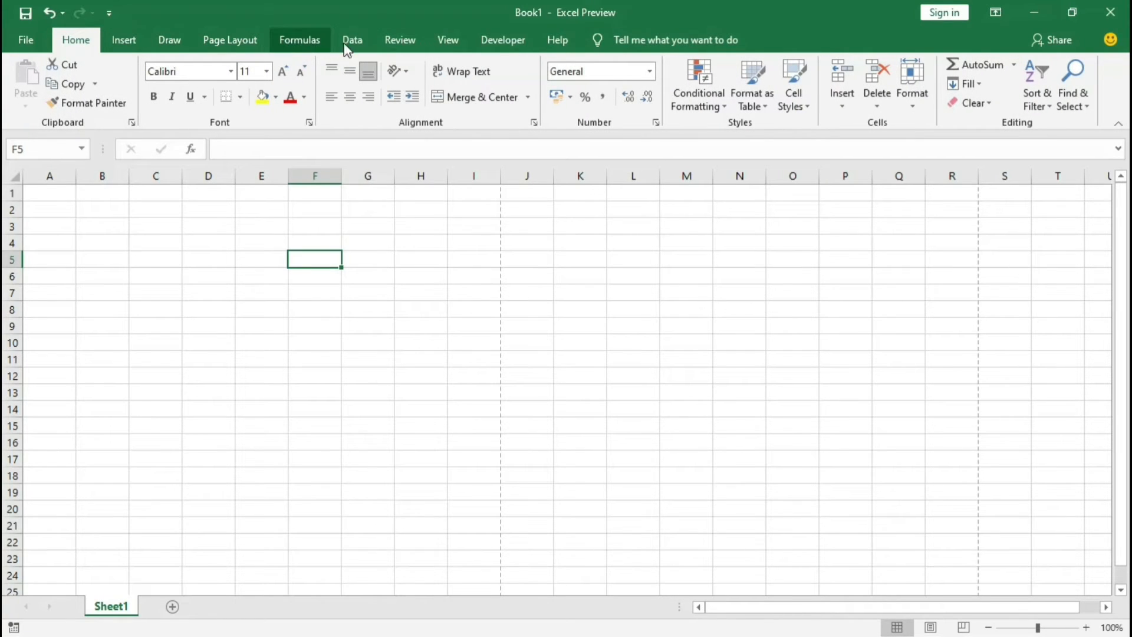
{"action": "left_click", "coordinate": [676, 39]}
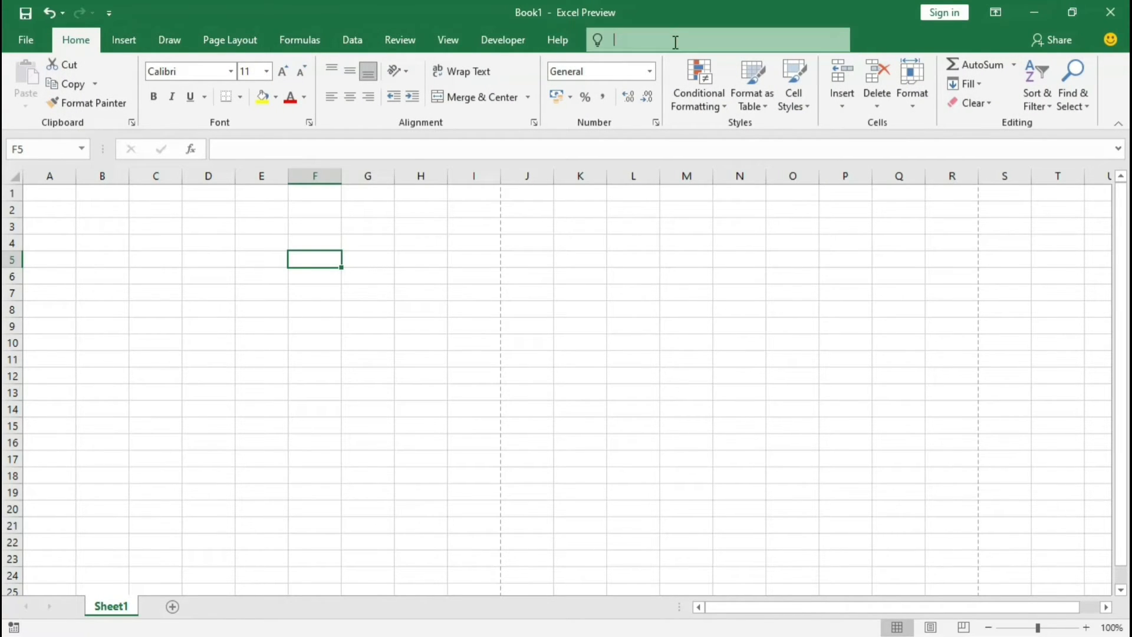
{"action": "type", "text": "macro"}
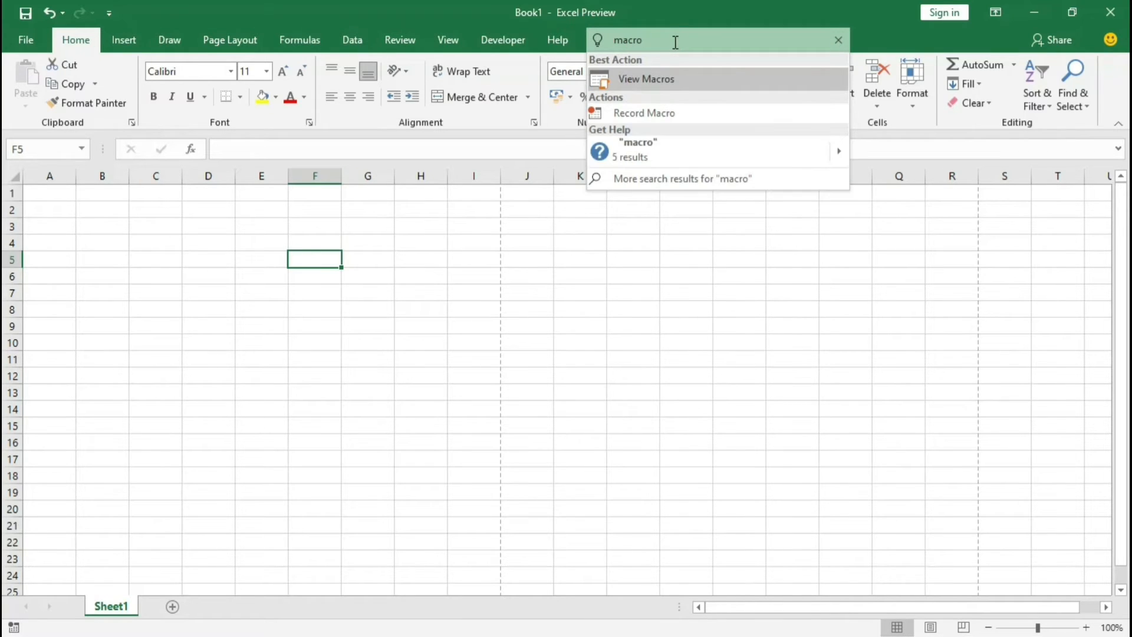
{"action": "key", "text": "Down"}
{"action": "key", "text": "Up"}
{"action": "key", "text": "Return"}
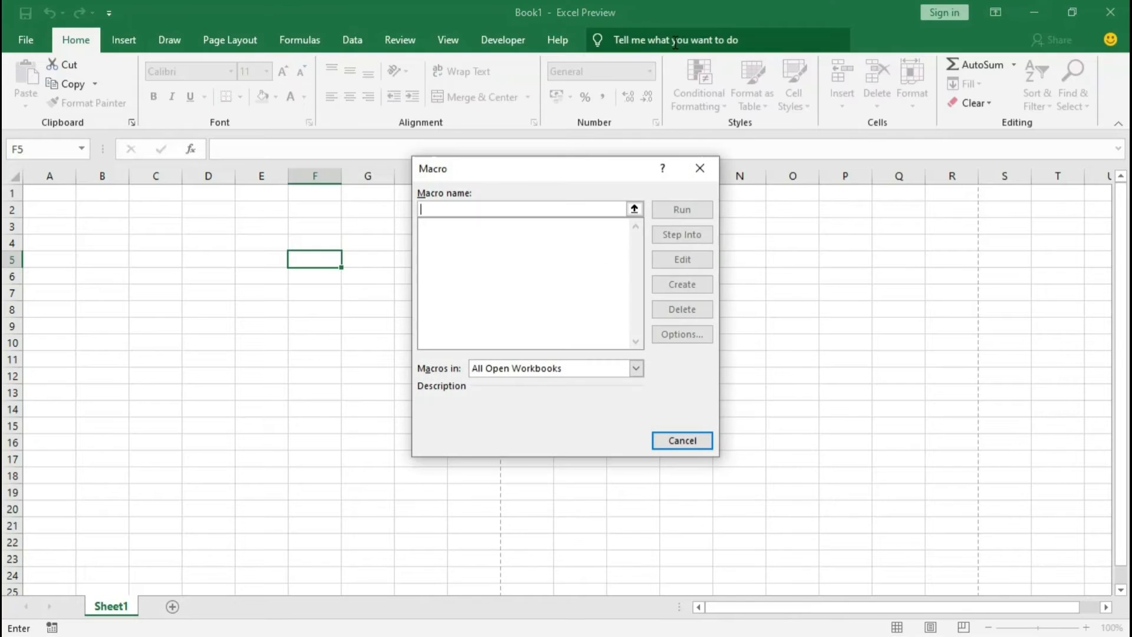
{"action": "left_click", "coordinate": [699, 451]}
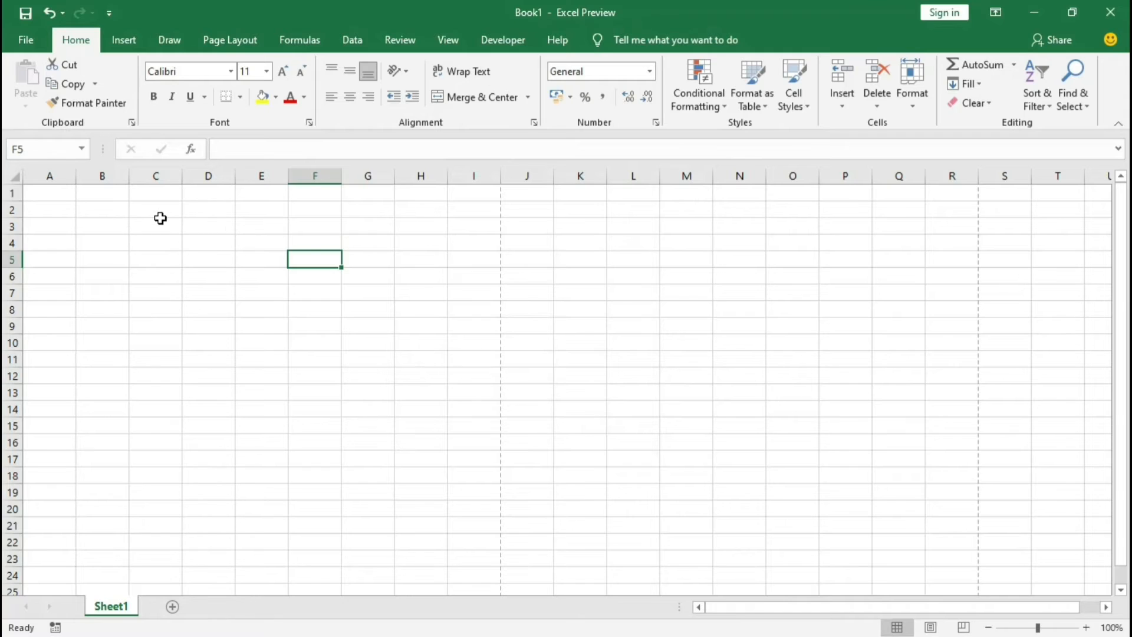
Step: Enter the text "Ocean" in cell A1
{"action": "left_click", "coordinate": [57, 193]}
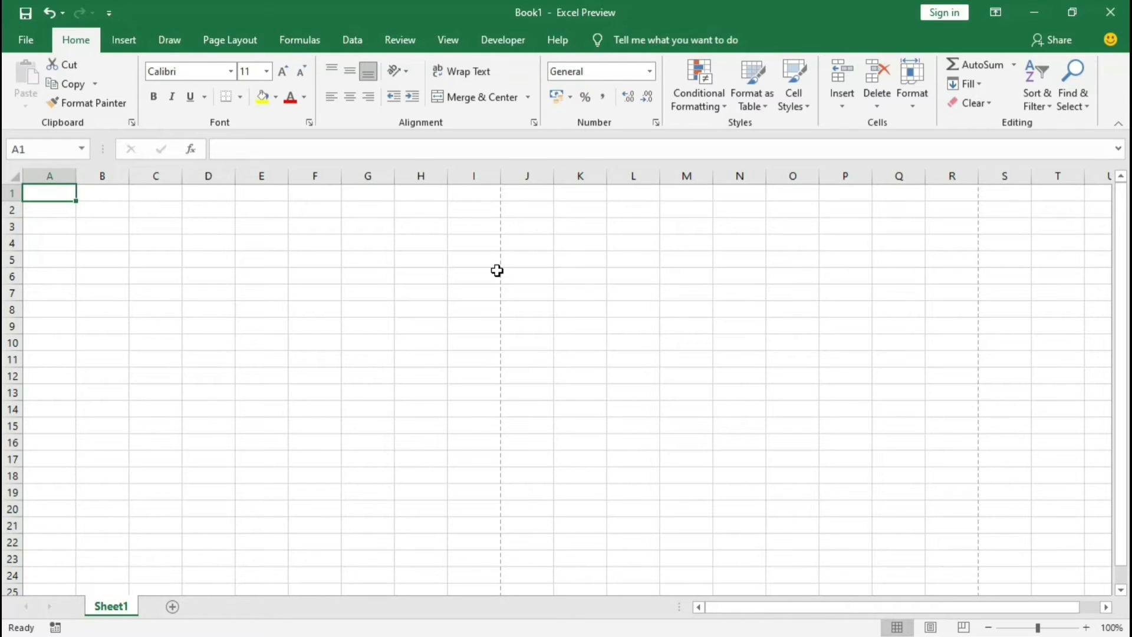
{"action": "type", "text": "Ocean"}
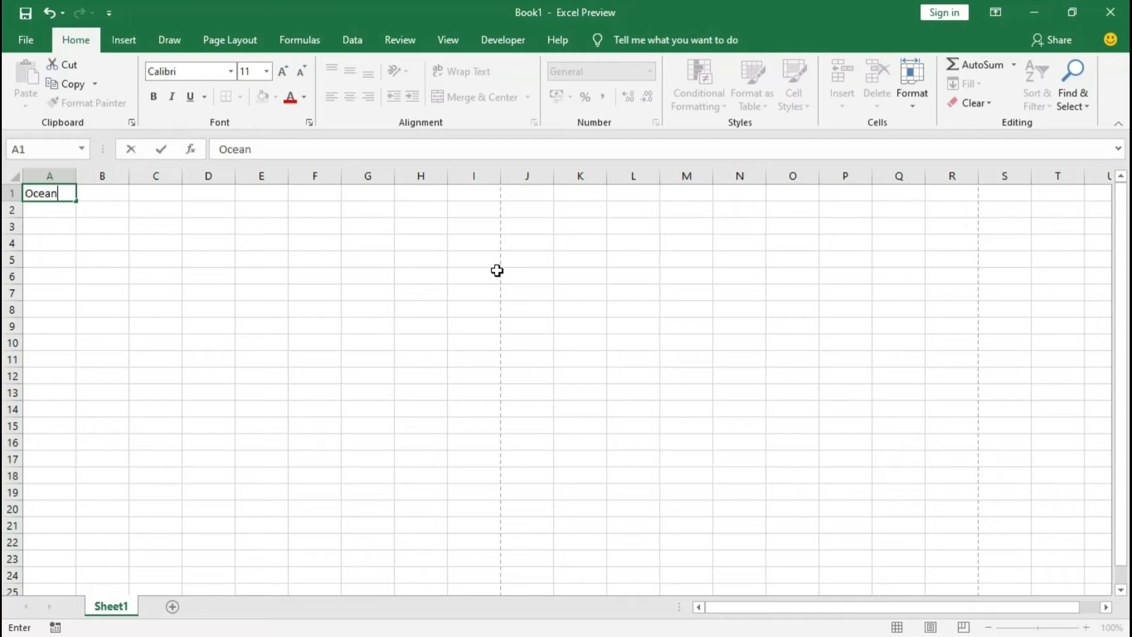
{"action": "key", "text": "Return"}
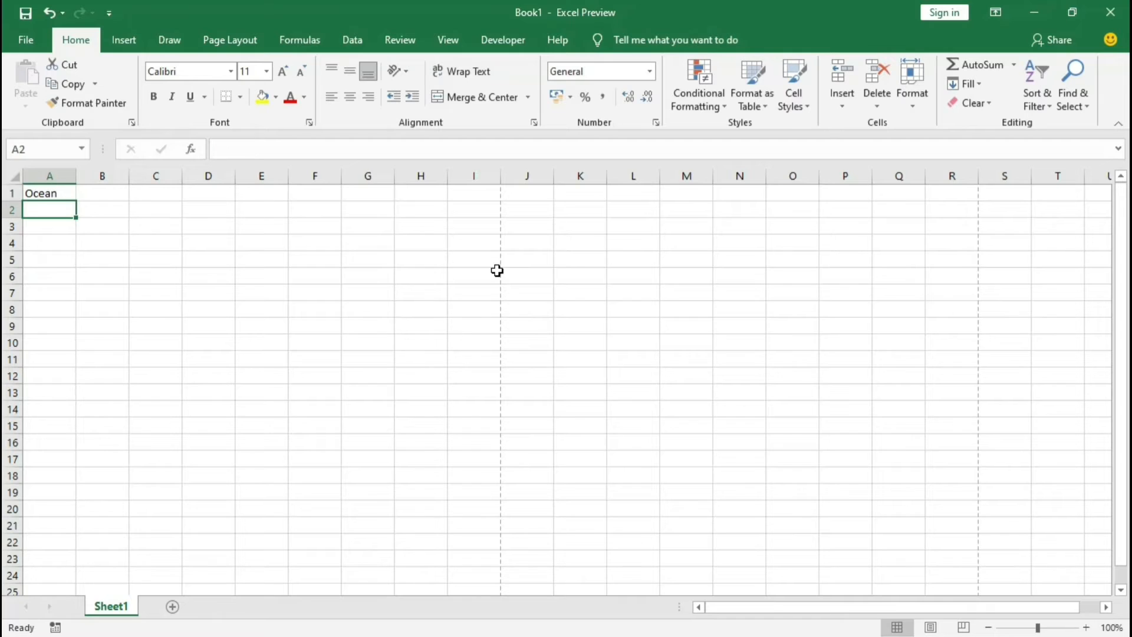
Step: Run Smart Lookup on the word in cell A1 and browse the web results
{"action": "key", "text": "Up"}
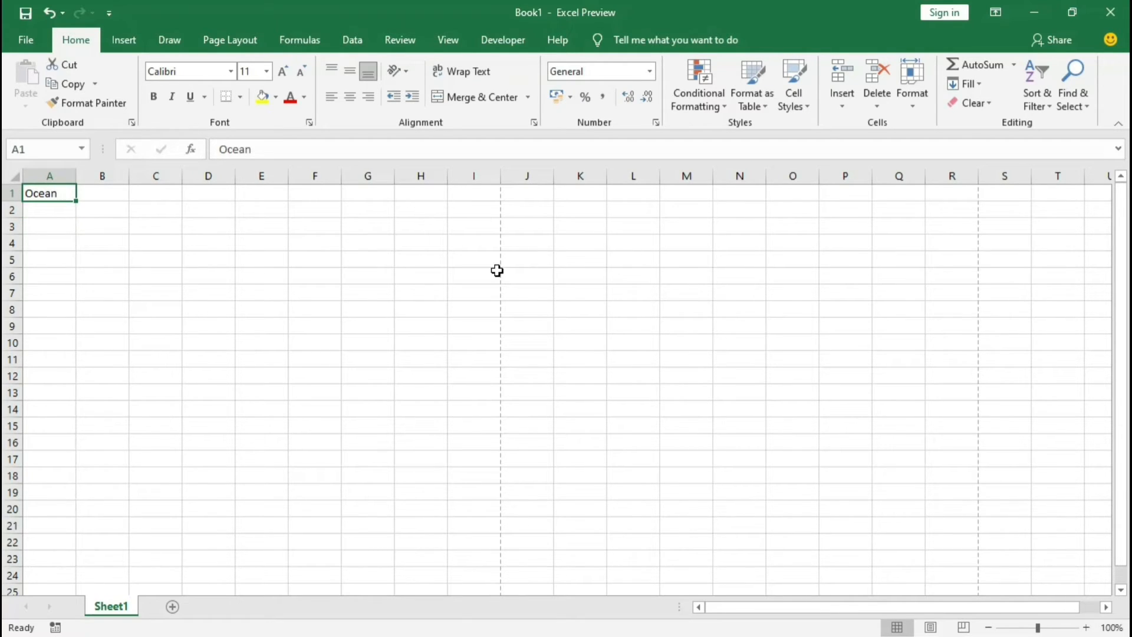
{"action": "right_click", "coordinate": [56, 194]}
{"action": "right_click", "coordinate": [53, 192]}
{"action": "left_click", "coordinate": [132, 315]}
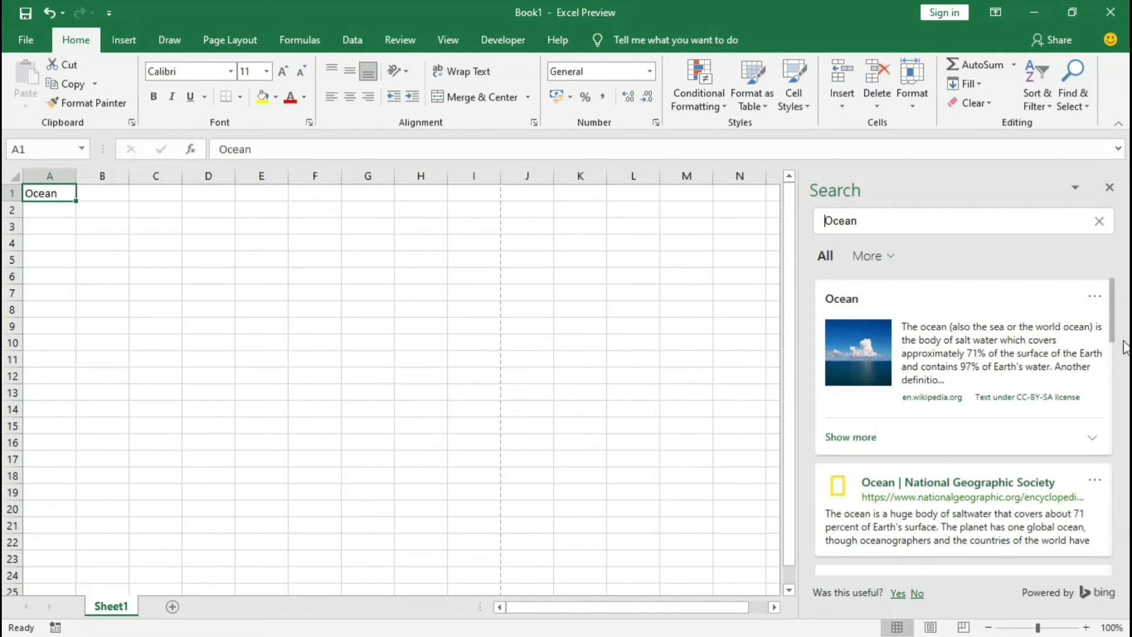
{"action": "left_click_drag", "start_coordinate": [1112, 316], "coordinate": [1118, 359]}
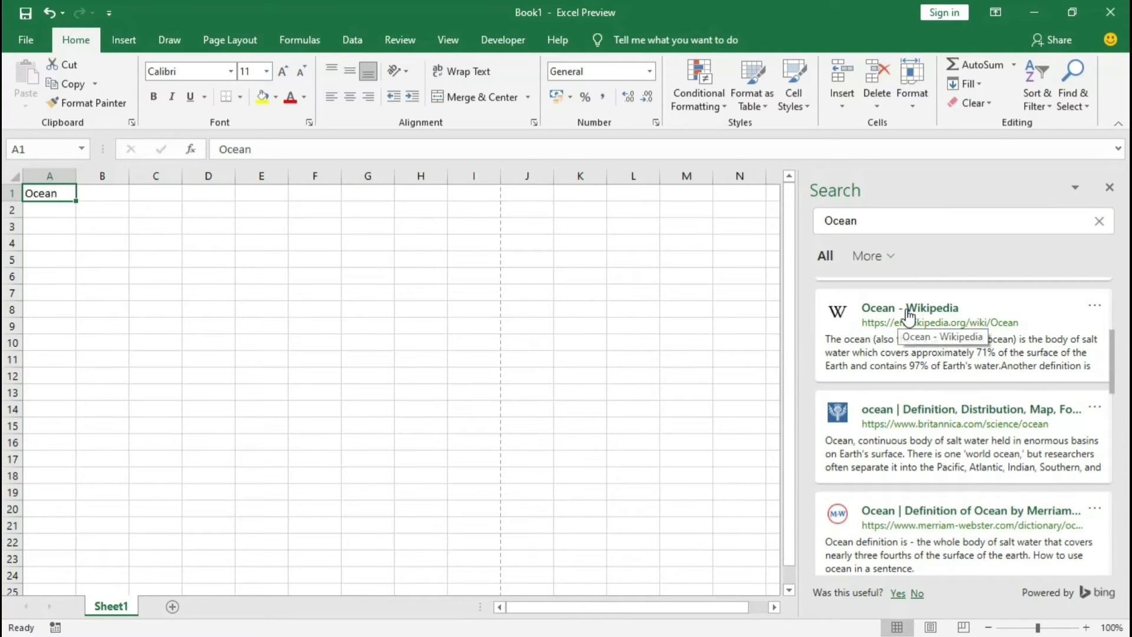
Step: Open the "Ocean - Wikipedia" result in the browser, skim the article, and close the browser window
{"action": "left_click", "coordinate": [941, 322]}
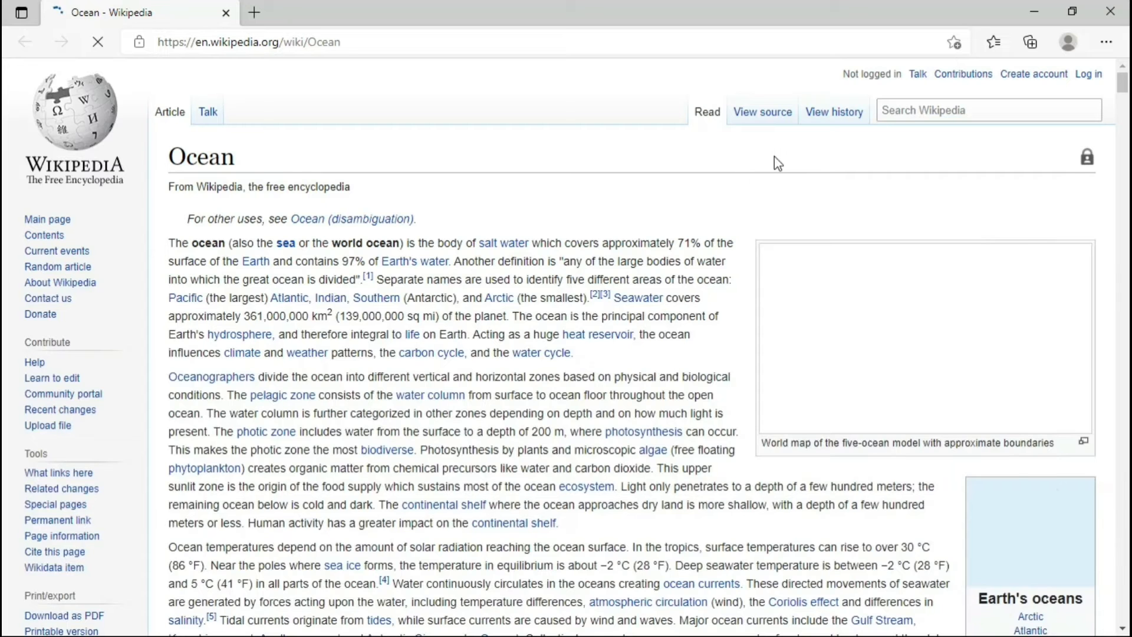
{"action": "scroll", "coordinate": [960, 293], "scroll_direction": "down", "scroll_amount": 20}
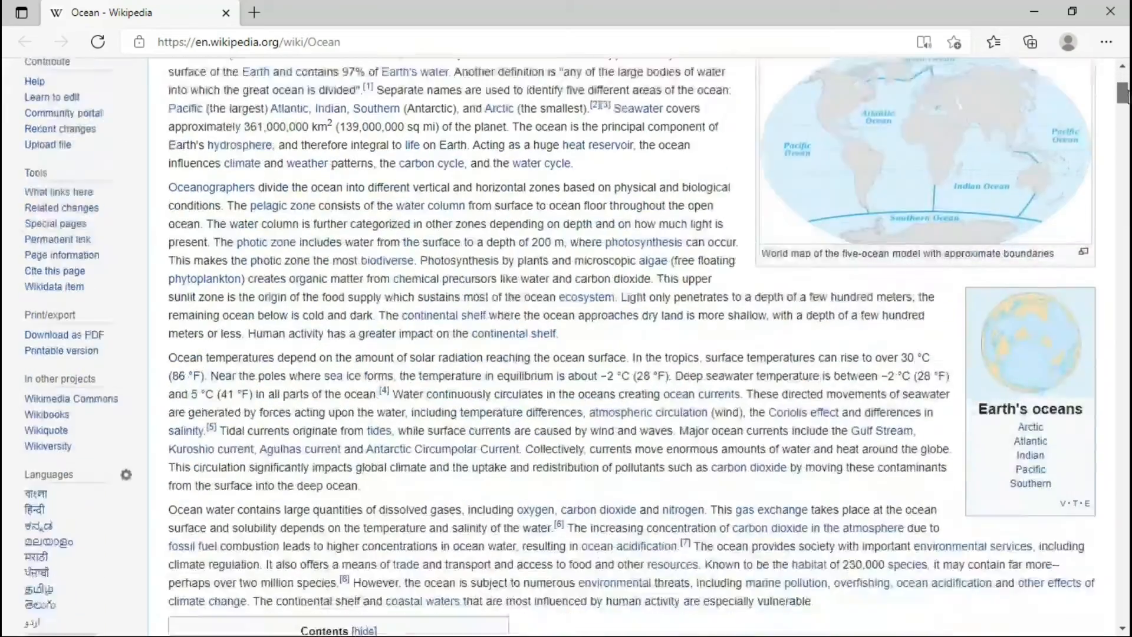
{"action": "left_click_drag", "start_coordinate": [1118, 130], "coordinate": [1117, 73]}
{"action": "left_click", "coordinate": [1108, 7]}
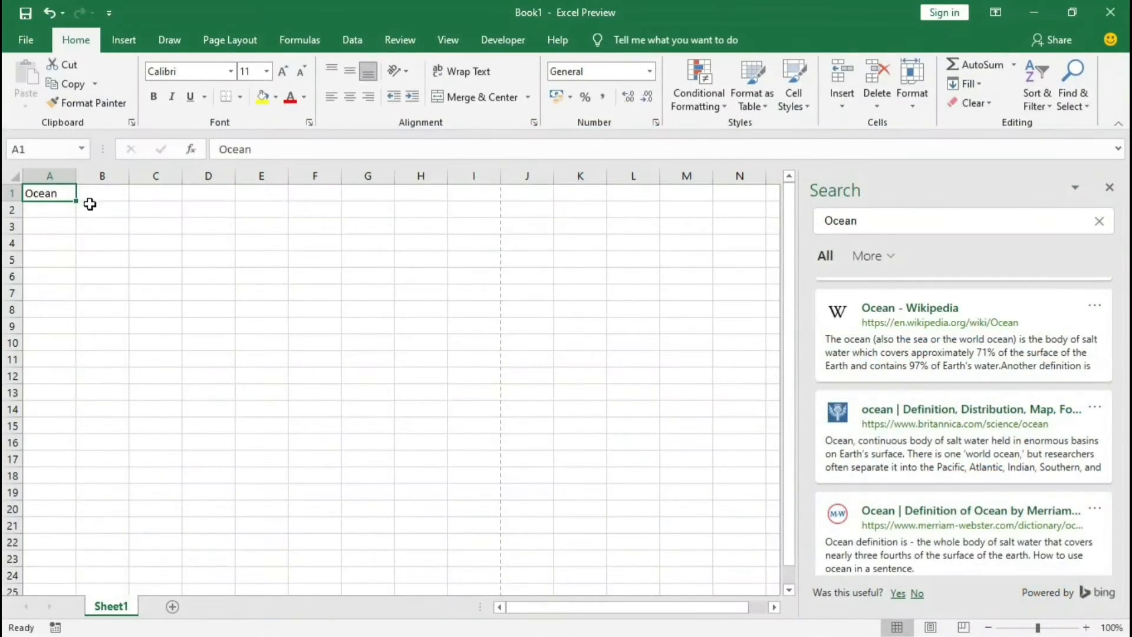
Step: Show the Smart Lookup command for cell A1 once more, and close the Search pane
{"action": "right_click", "coordinate": [50, 192]}
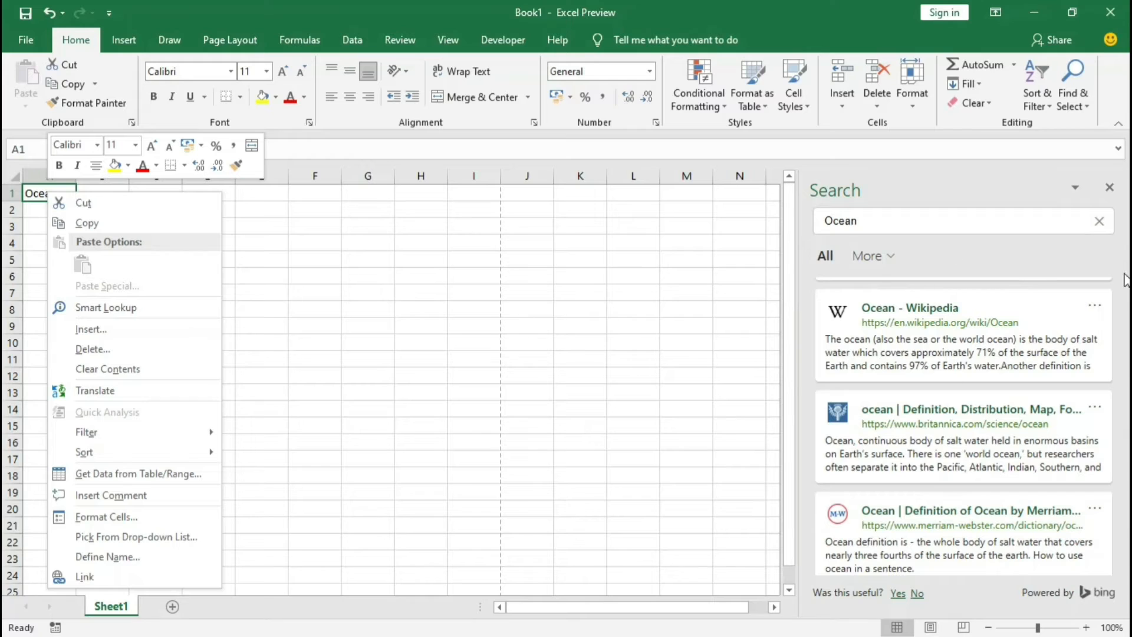
{"action": "left_click", "coordinate": [1108, 191]}
{"action": "left_click", "coordinate": [1109, 187]}
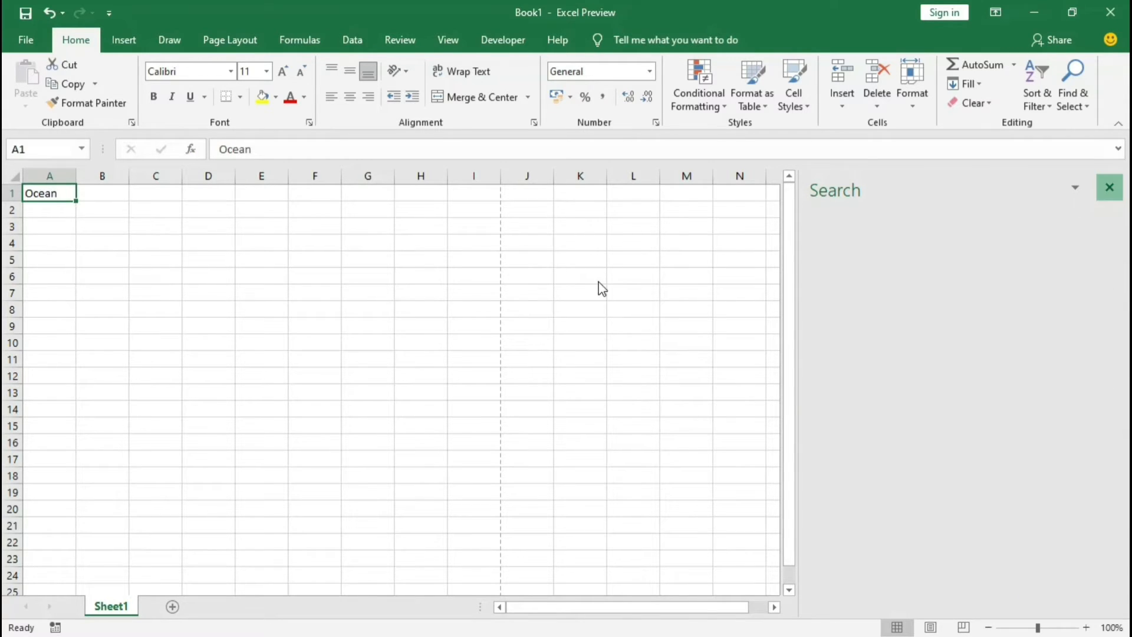
Step: Clear the text from cell A1 and close the workbook without saving it
{"action": "left_click", "coordinate": [598, 281]}
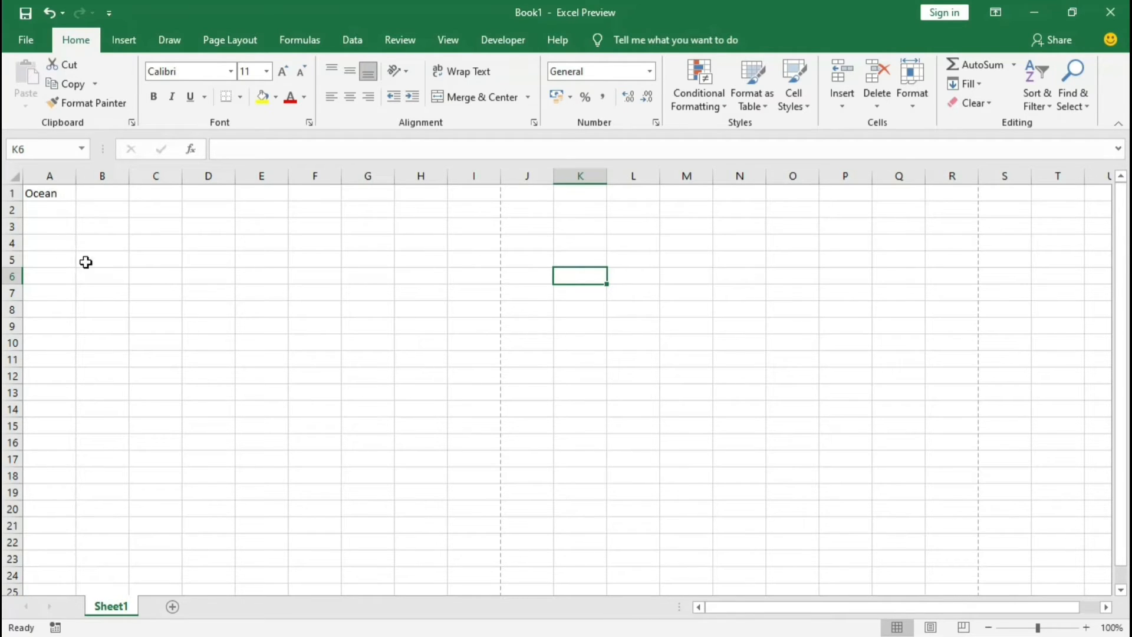
{"action": "left_click", "coordinate": [67, 189]}
{"action": "key", "text": "Delete"}
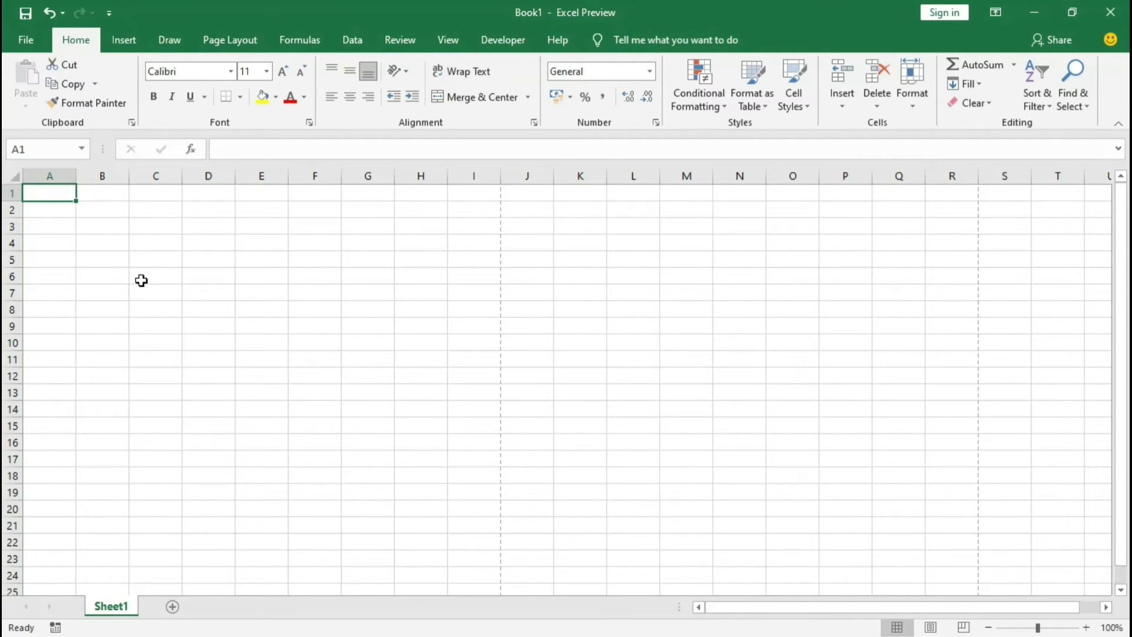
{"action": "left_click", "coordinate": [155, 306]}
{"action": "left_click", "coordinate": [47, 186]}
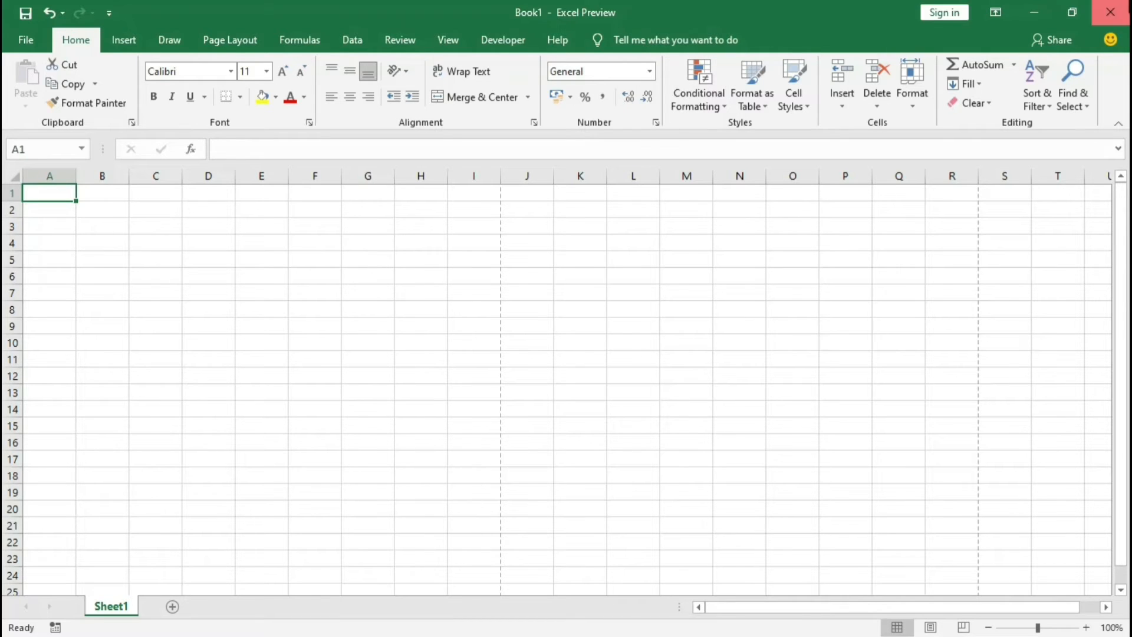
{"action": "left_click", "coordinate": [1111, 11]}
{"action": "left_click", "coordinate": [568, 345]}
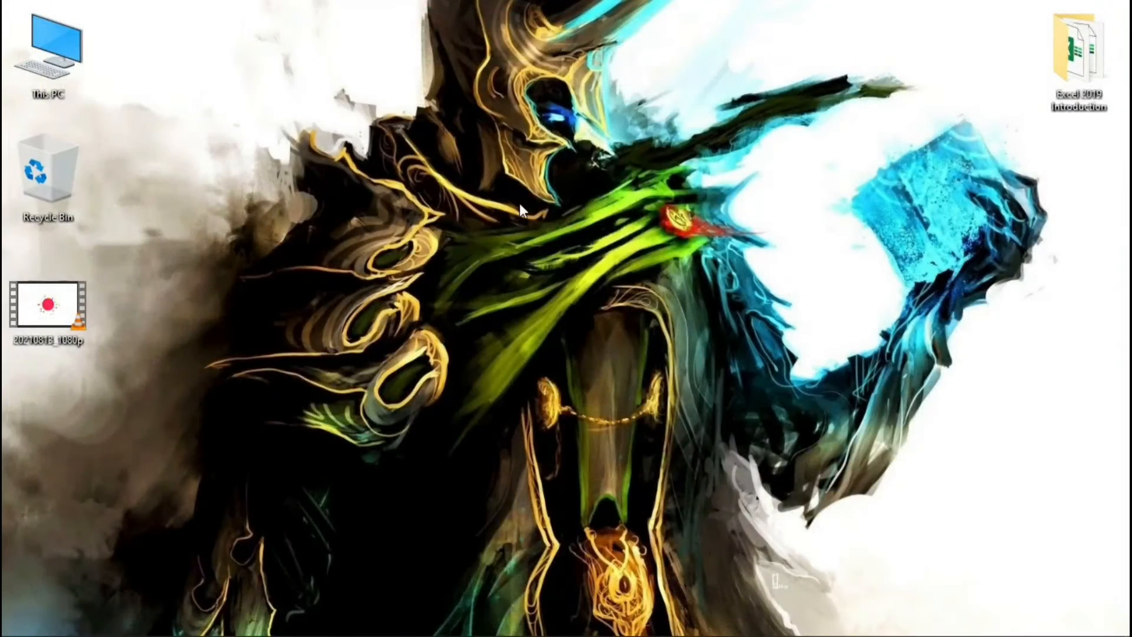
{"action": "right_click", "coordinate": [509, 187]}
{"action": "left_click", "coordinate": [530, 234]}
{"action": "right_click", "coordinate": [489, 142]}
{"action": "left_click", "coordinate": [574, 193]}
Step: Create a new folder named "project folder" on the desktop and open it
{"action": "right_click", "coordinate": [523, 179]}
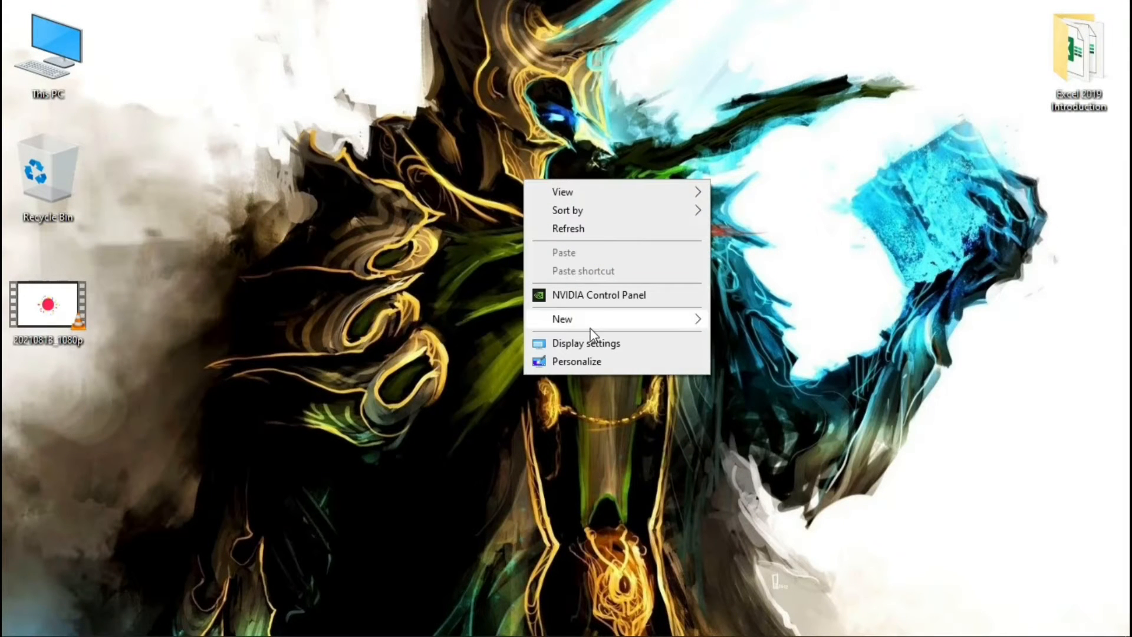
{"action": "mouse_move", "coordinate": [591, 322]}
{"action": "left_click", "coordinate": [745, 319]}
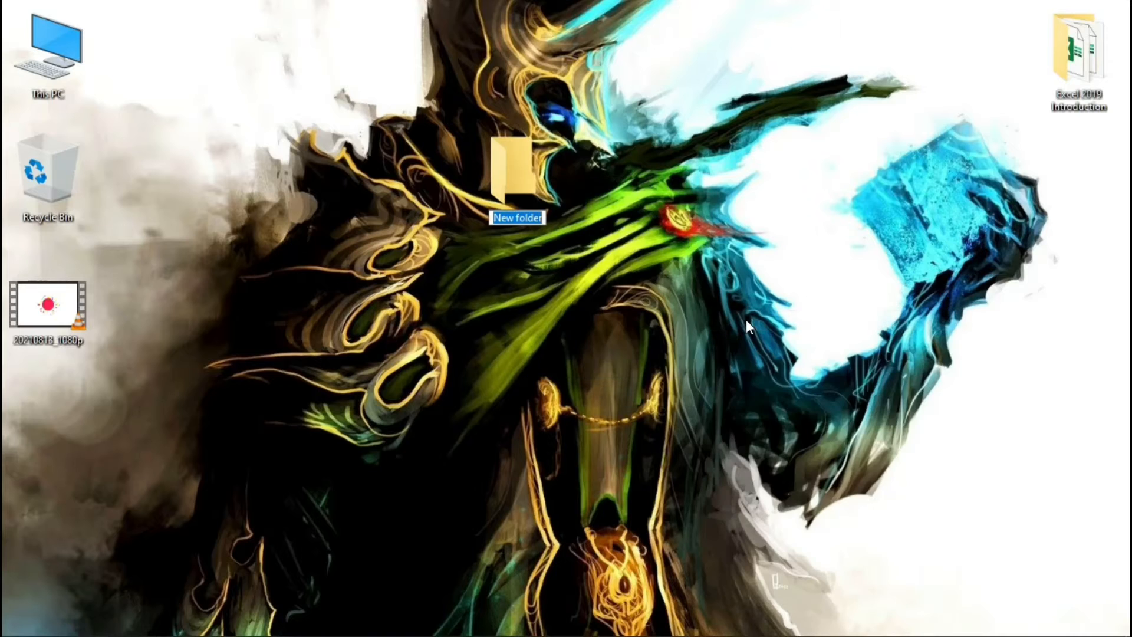
{"action": "type", "text": "proj"}
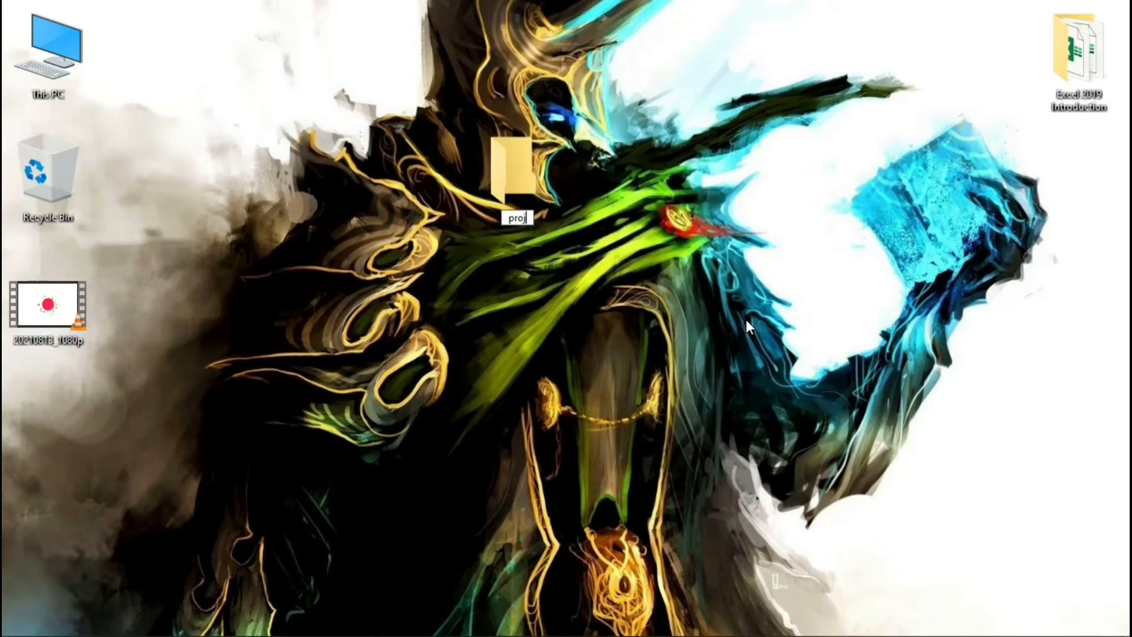
{"action": "type", "text": "ect folder"}
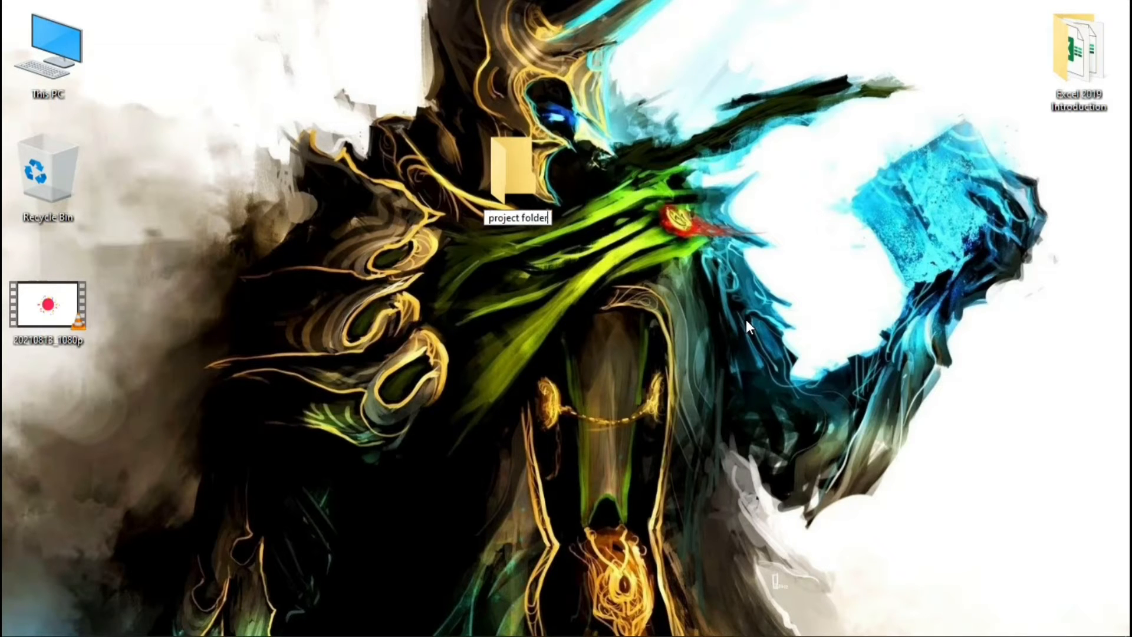
{"action": "key", "text": "Return"}
{"action": "left_click", "coordinate": [745, 319]}
{"action": "key", "text": "Return"}
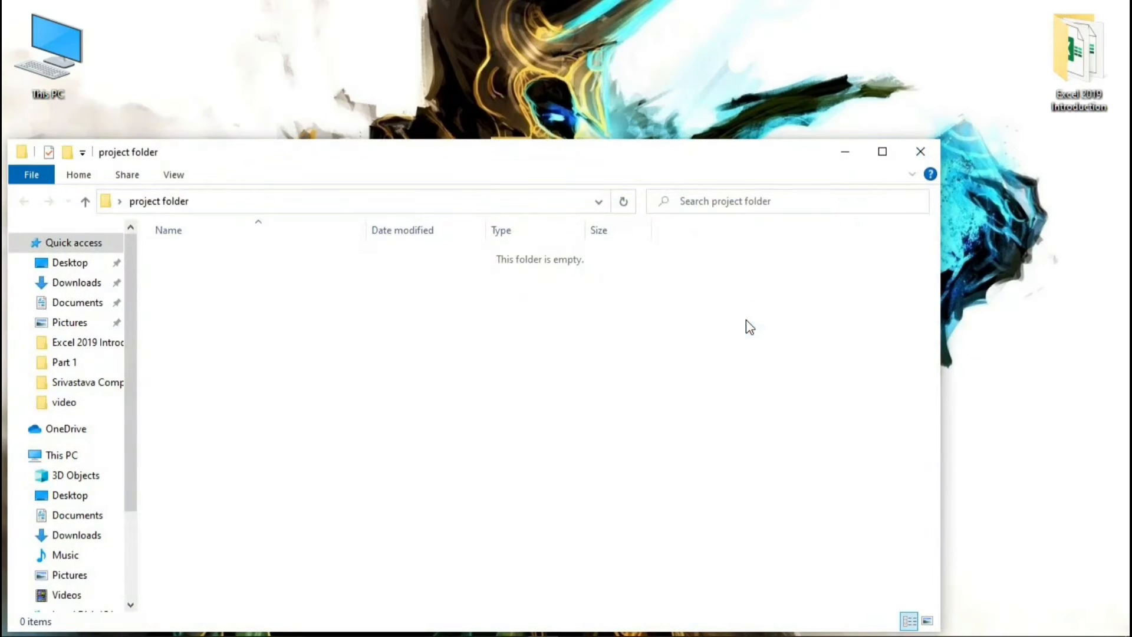
Step: Create a Microsoft Excel worksheet named "project work" inside the project folder and open it in Excel
{"action": "right_click", "coordinate": [279, 311]}
{"action": "mouse_move", "coordinate": [373, 513]}
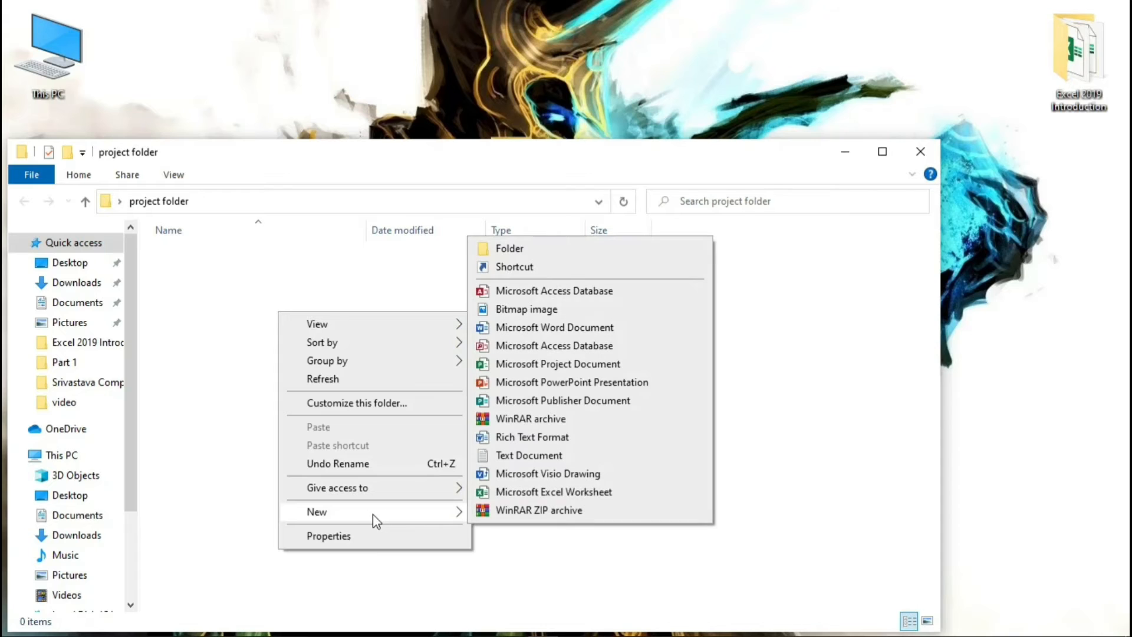
{"action": "left_click", "coordinate": [586, 493]}
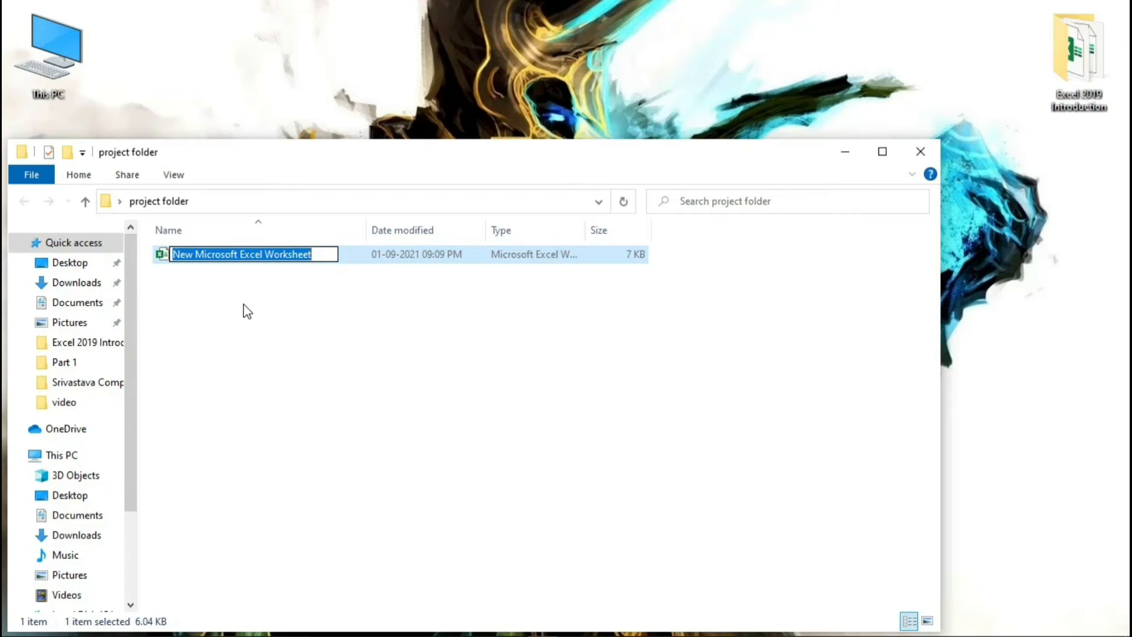
{"action": "type", "text": "proje"}
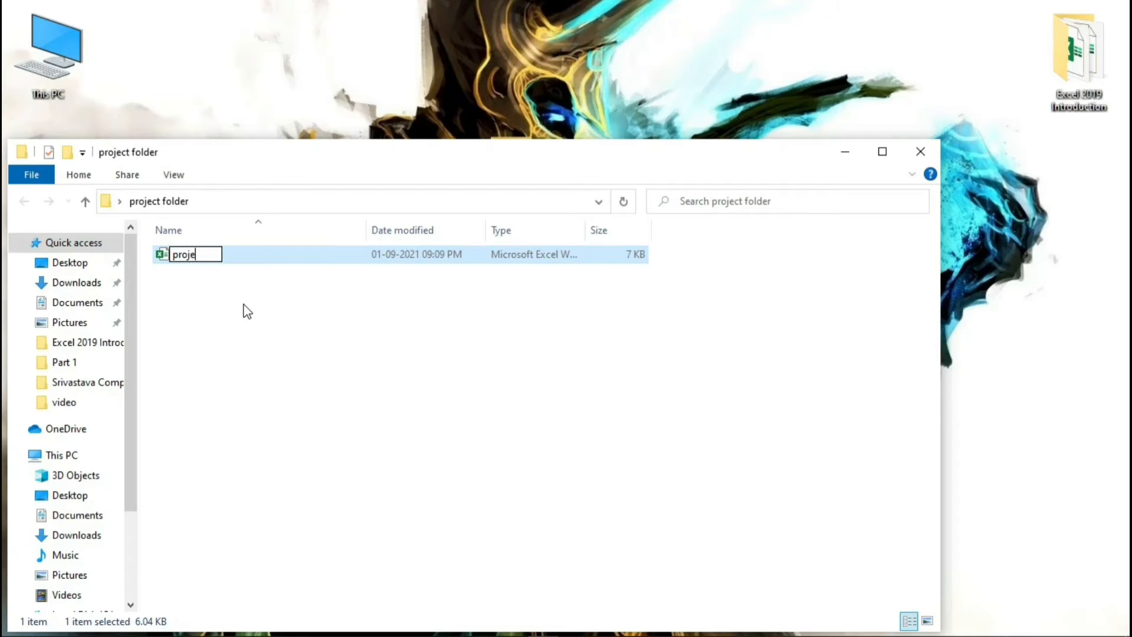
{"action": "type", "text": "ct work"}
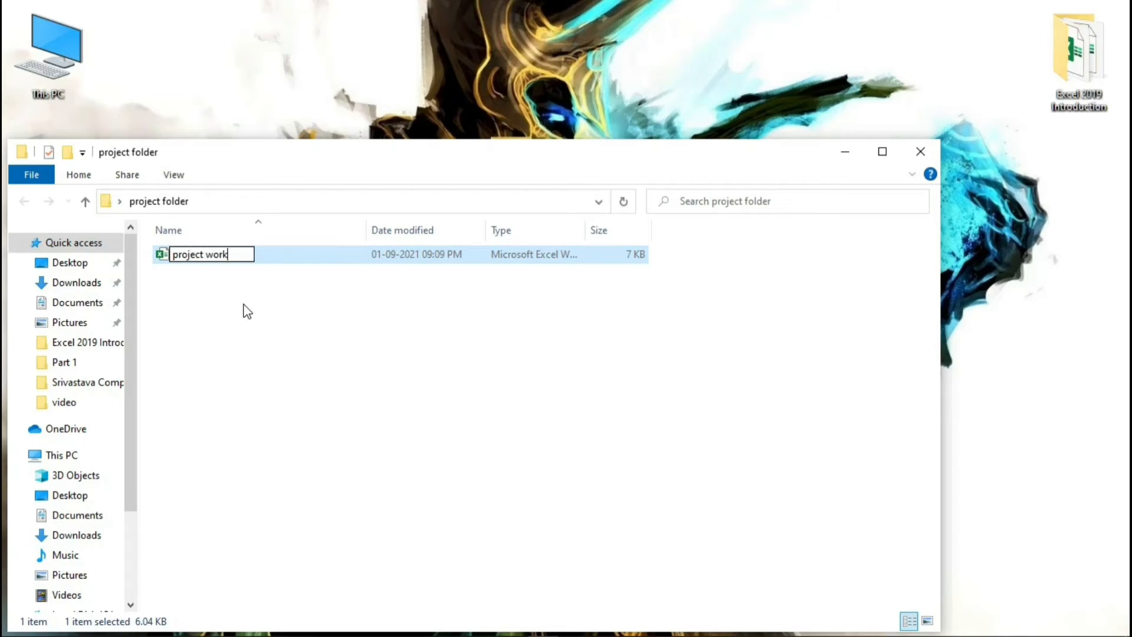
{"action": "key", "text": "Return"}
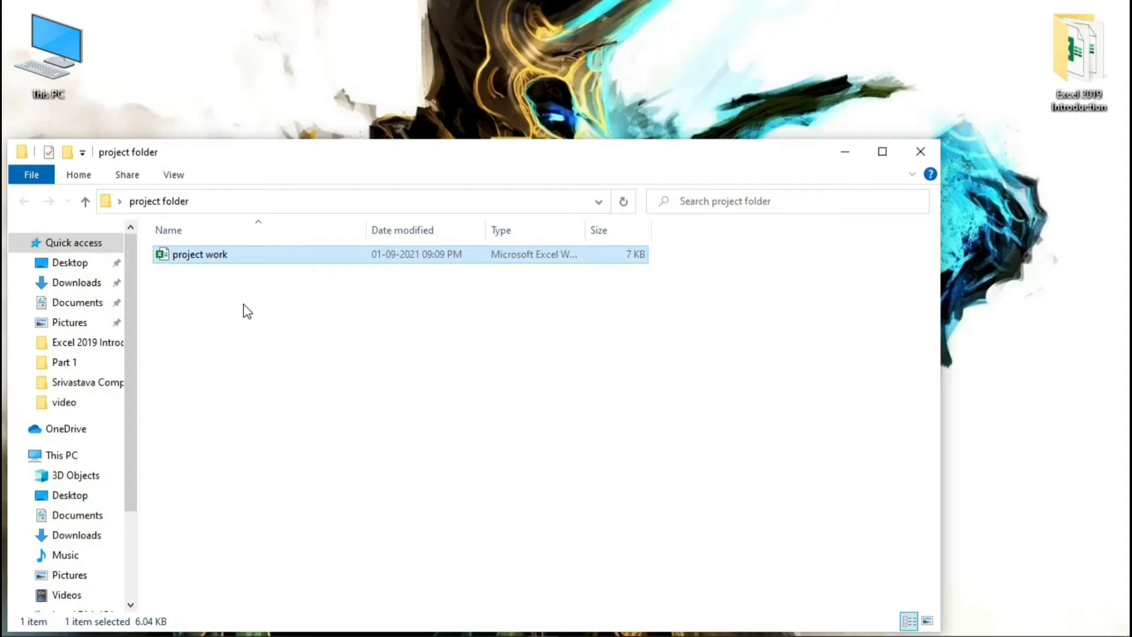
{"action": "key", "text": "Return"}
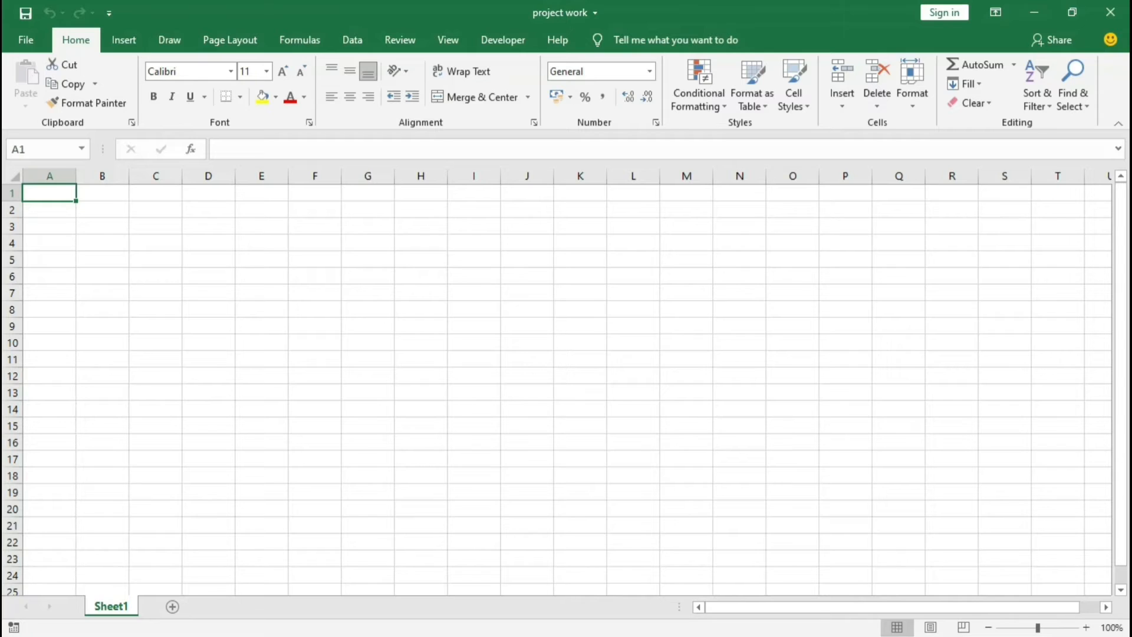
Step: Enter the headers "Name", "Week 1", "Week 2", "Week 3", "Week 4" and "Total Sales" in cells A1 to F1
{"action": "type", "text": "Name"}
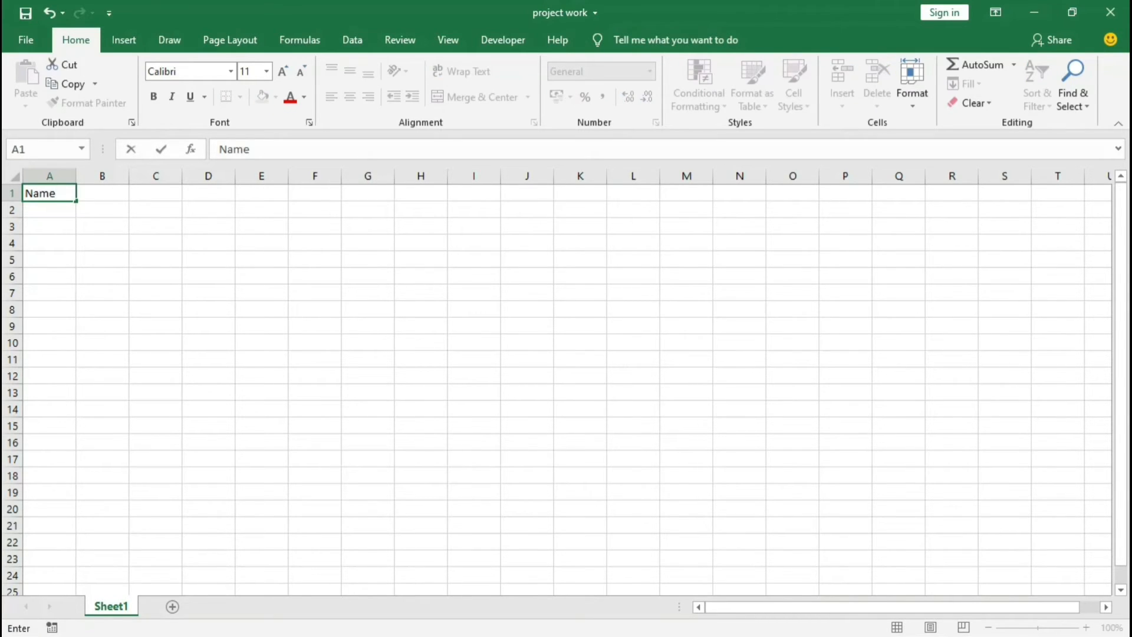
{"action": "key", "text": "Tab"}
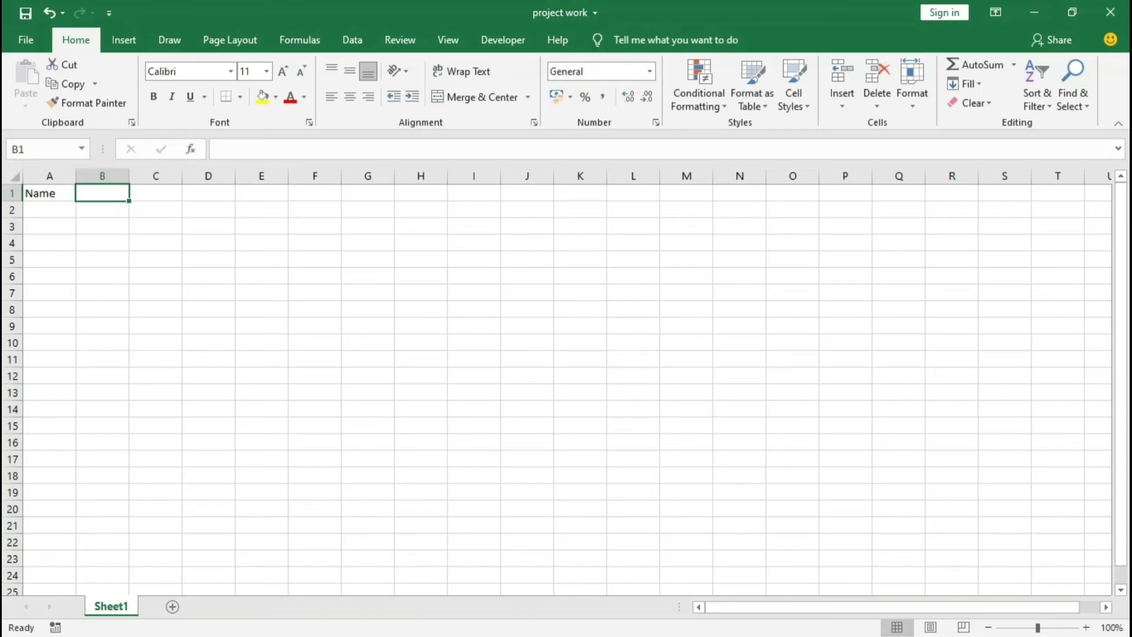
{"action": "type", "text": "Week 1"}
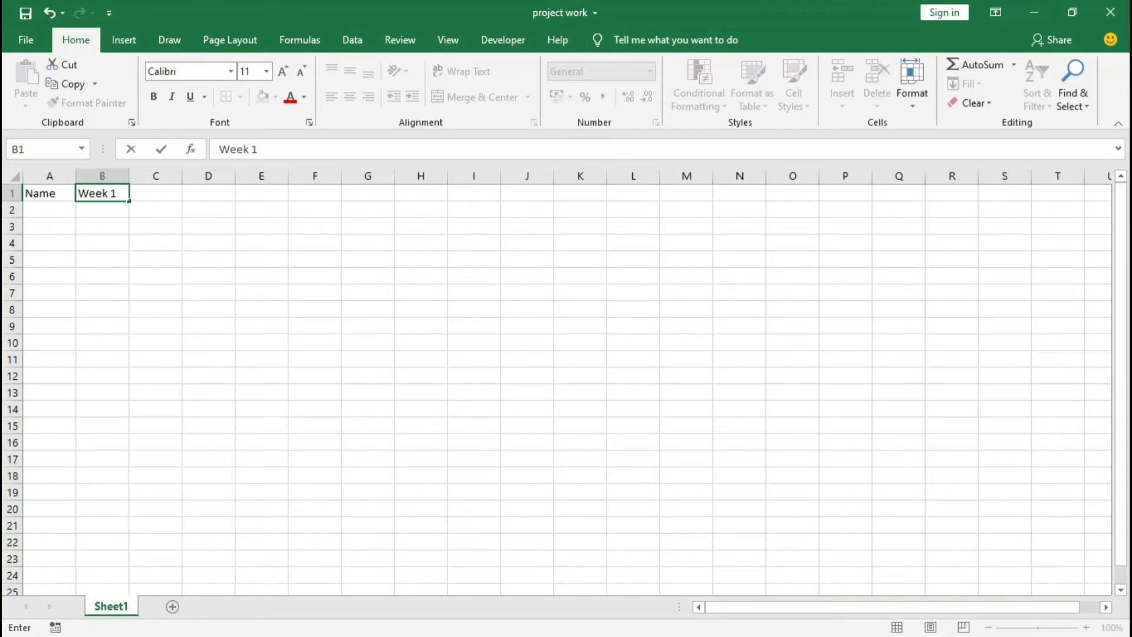
{"action": "key", "text": "Tab"}
{"action": "type", "text": "Week"}
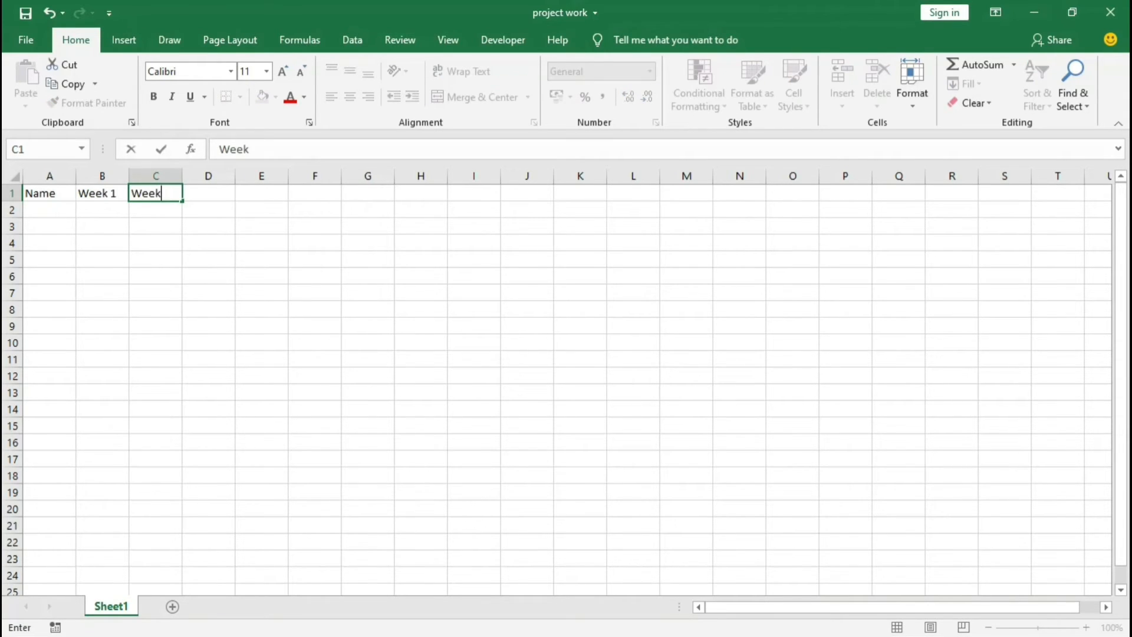
{"action": "type", "text": " 2"}
{"action": "key", "text": "Tab"}
{"action": "type", "text": "`"}
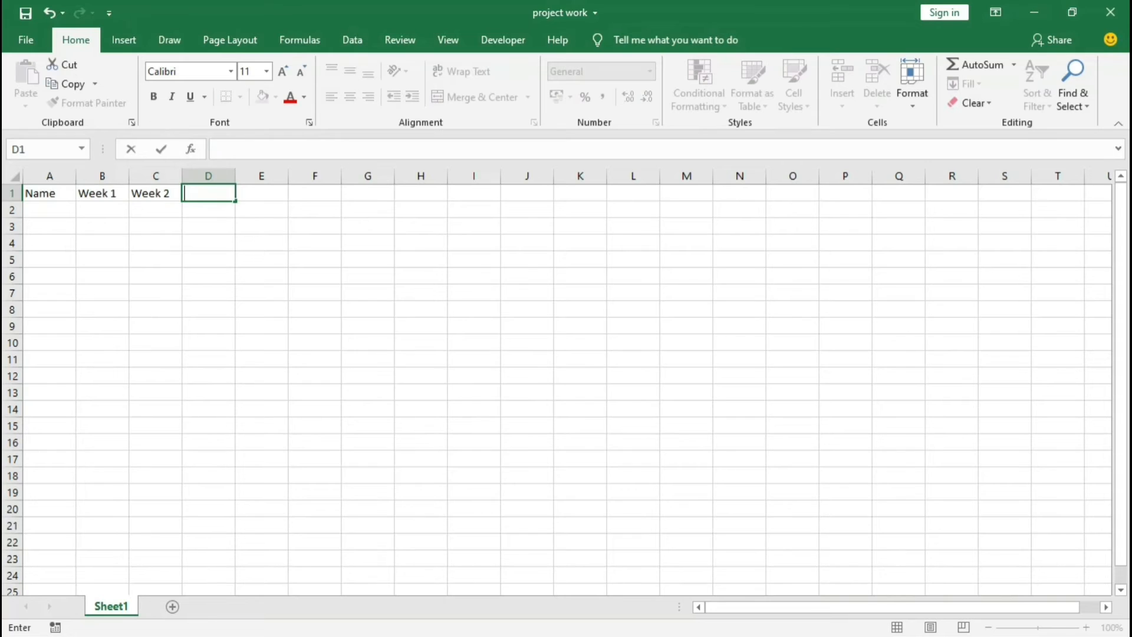
{"action": "type", "text": "Week 3"}
{"action": "key", "text": "Tab"}
{"action": "type", "text": "Week"}
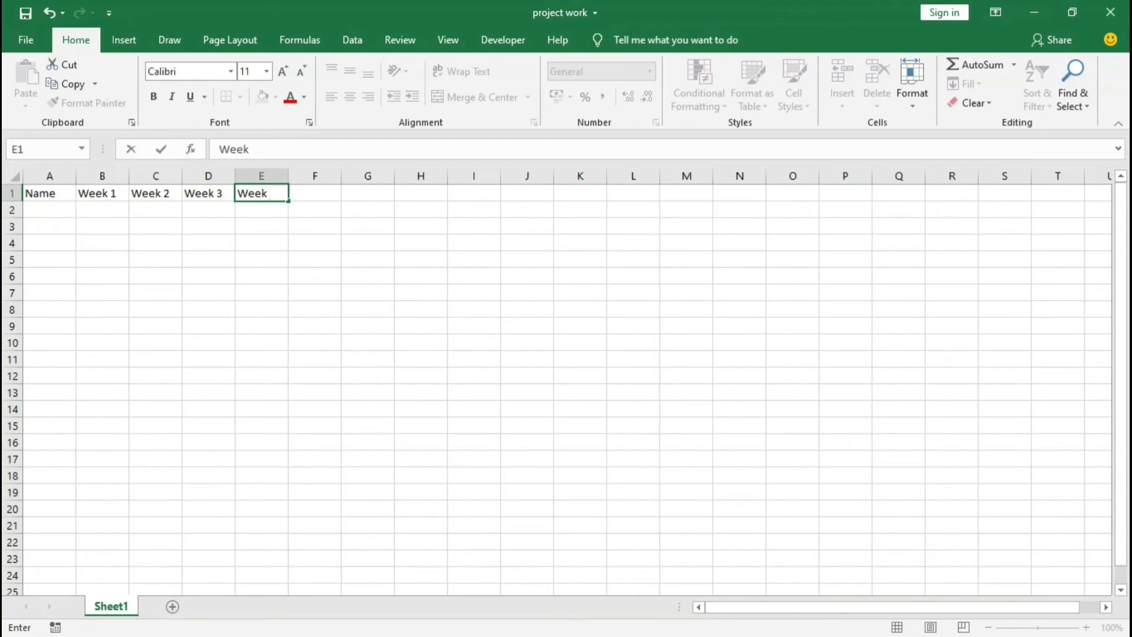
{"action": "type", "text": " 4"}
{"action": "key", "text": "Tab"}
{"action": "type", "text": "Tota"}
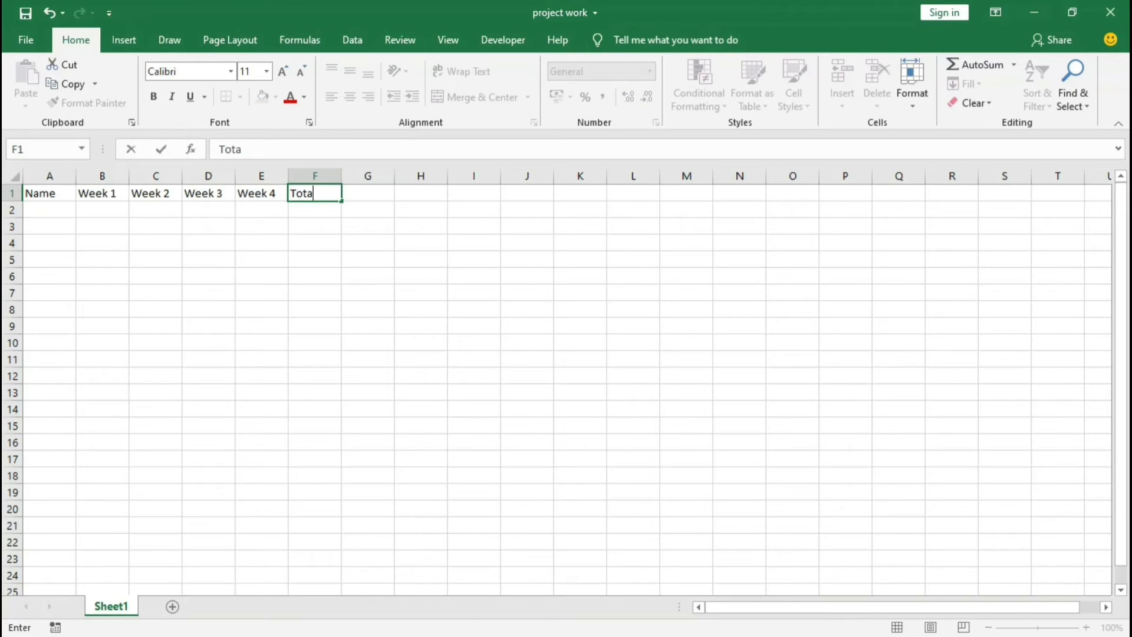
{"action": "type", "text": "l Sales"}
{"action": "key", "text": "Return"}
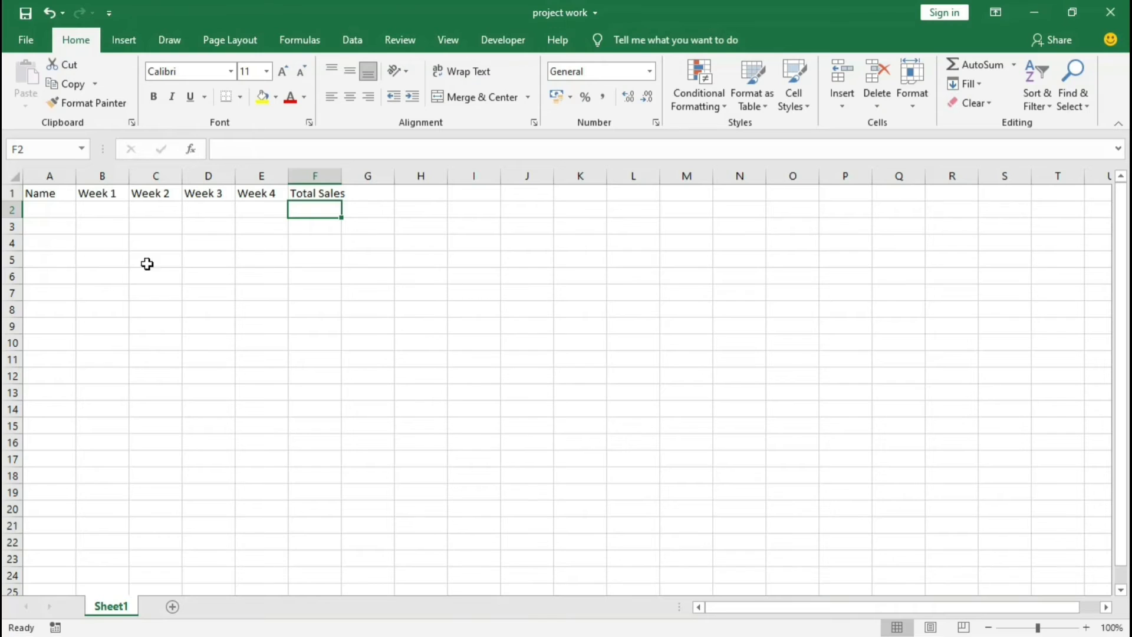
{"action": "left_click", "coordinate": [54, 195]}
{"action": "left_click", "coordinate": [85, 251]}
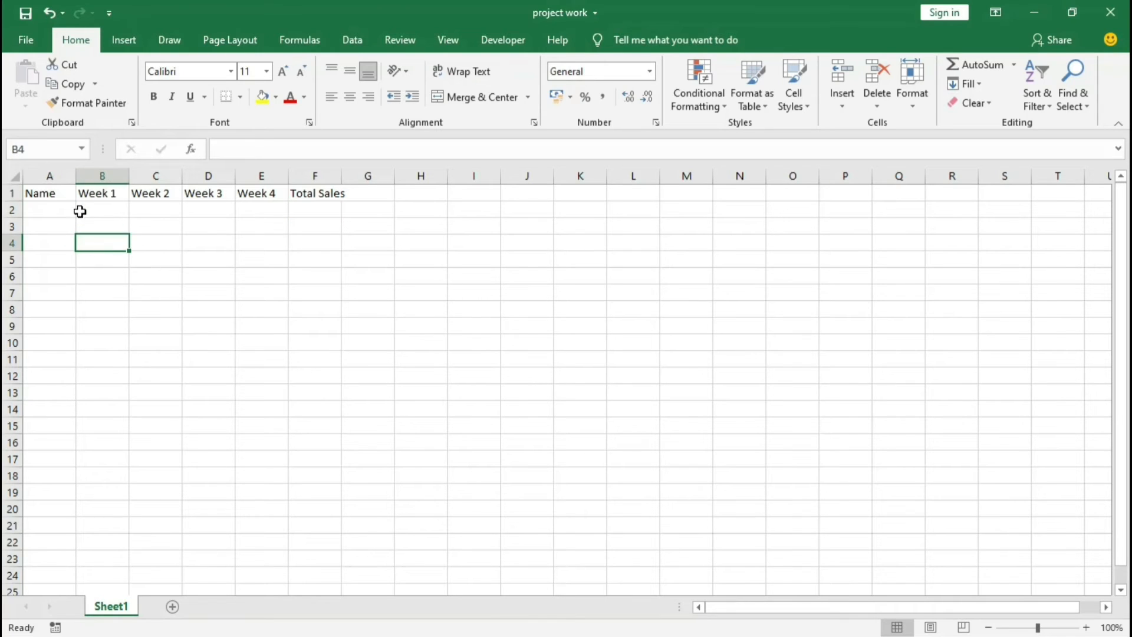
{"action": "left_click_drag", "start_coordinate": [54, 193], "coordinate": [316, 190]}
{"action": "left_click", "coordinate": [260, 291]}
{"action": "left_click", "coordinate": [98, 258]}
{"action": "left_click", "coordinate": [52, 207]}
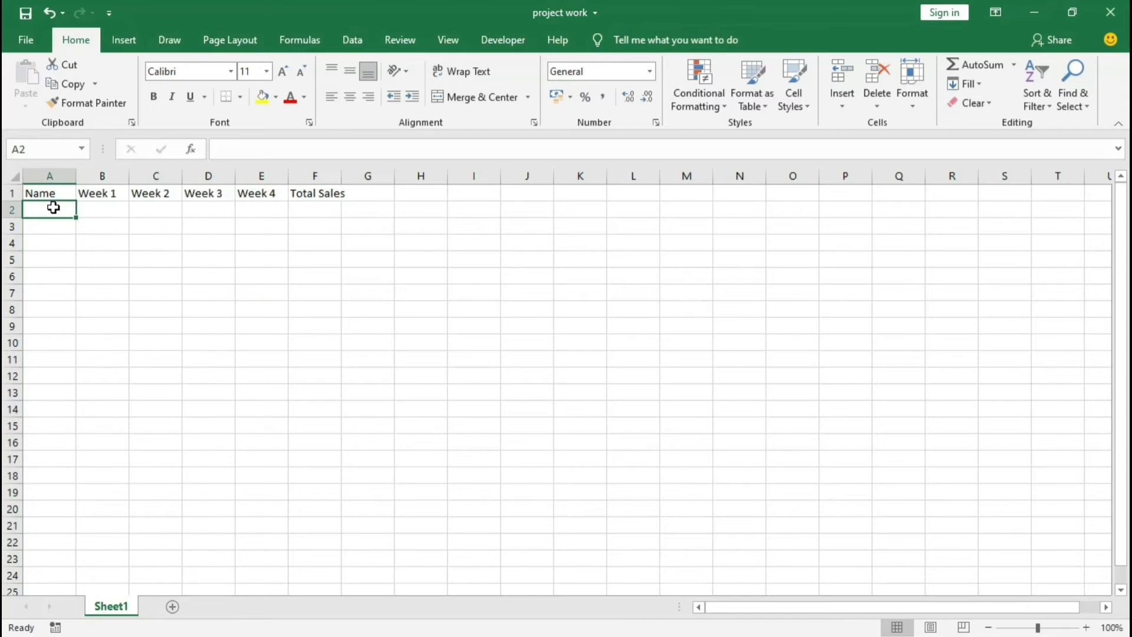
{"action": "left_click", "coordinate": [332, 290]}
{"action": "left_click", "coordinate": [334, 245]}
{"action": "left_click", "coordinate": [61, 231]}
{"action": "left_click", "coordinate": [204, 261]}
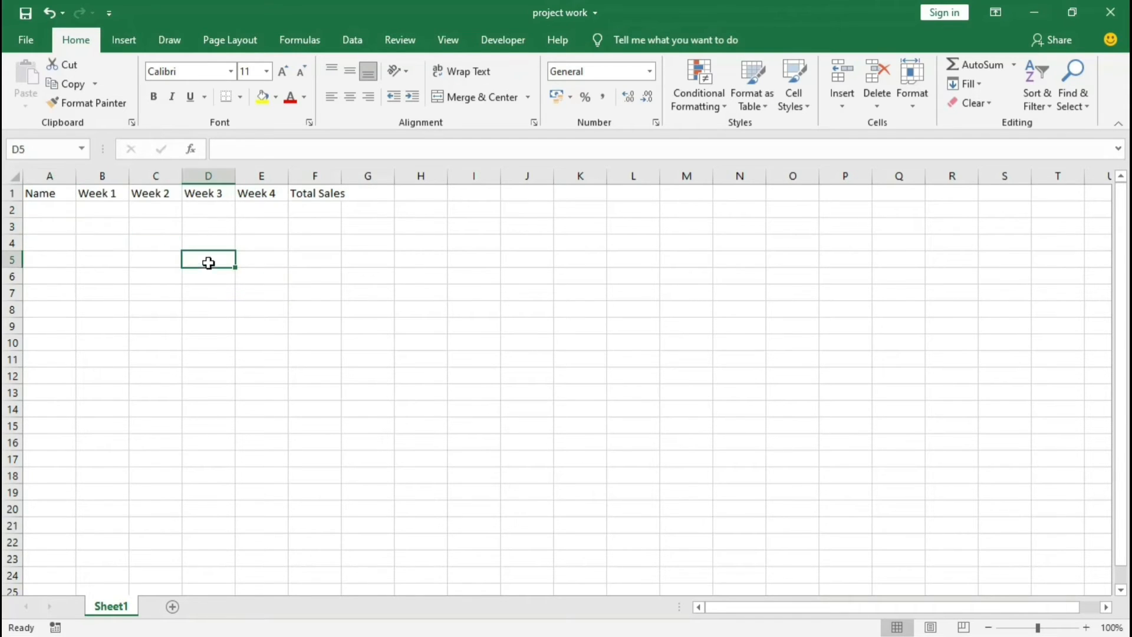
{"action": "left_click", "coordinate": [327, 286]}
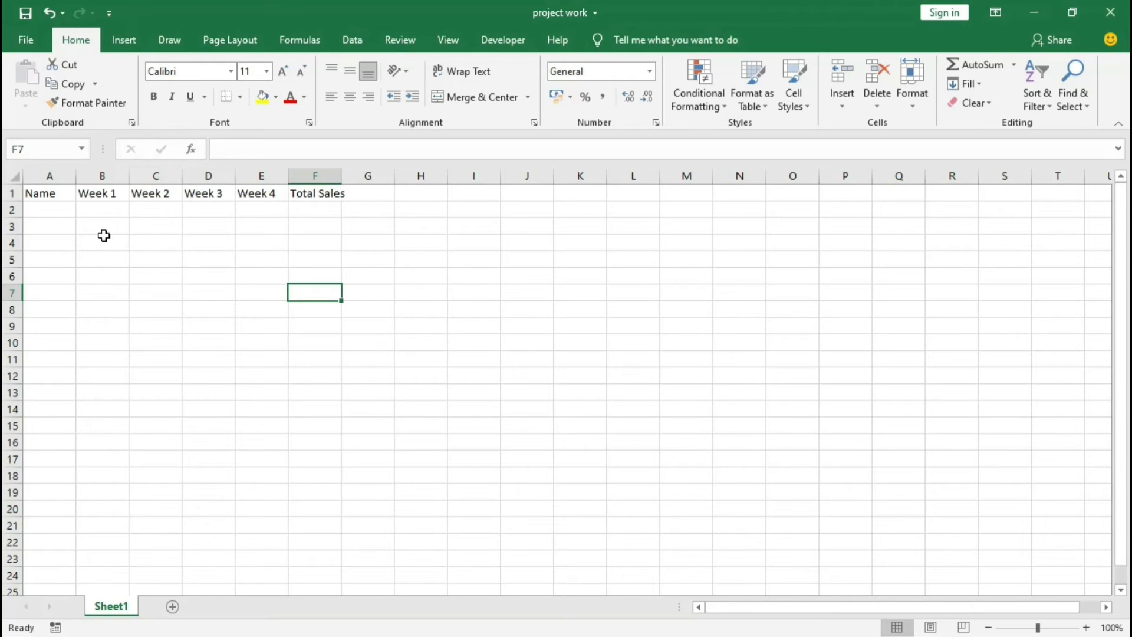
Step: Go through the column headers in cells A1 to F1 one by one to examine the table's layout
{"action": "left_click", "coordinate": [53, 194]}
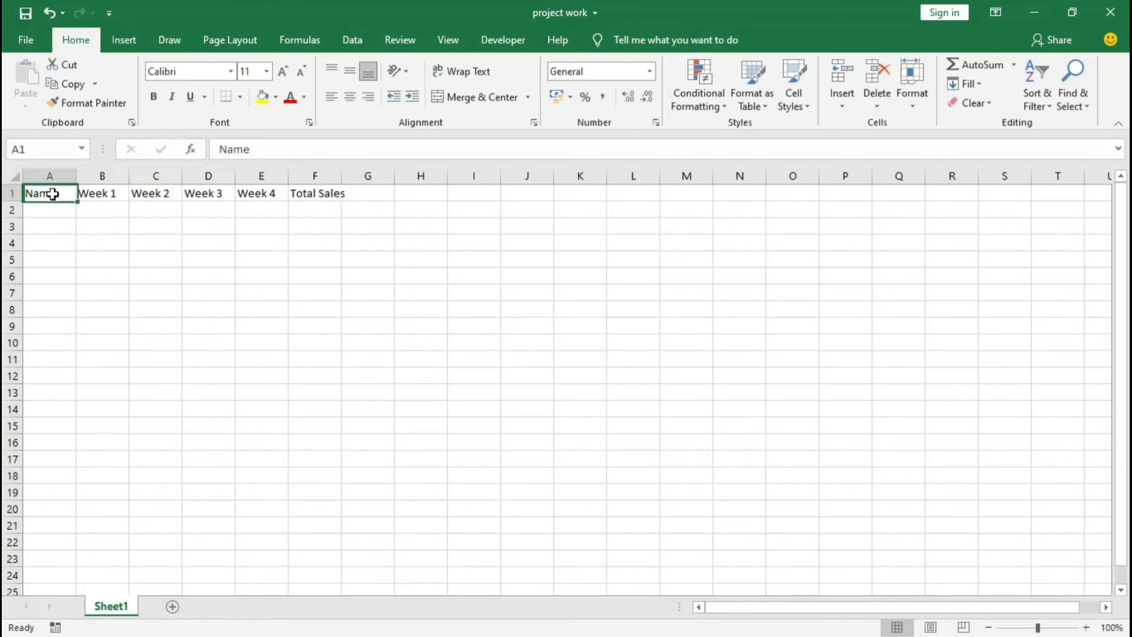
{"action": "left_click_drag", "start_coordinate": [52, 194], "coordinate": [328, 184]}
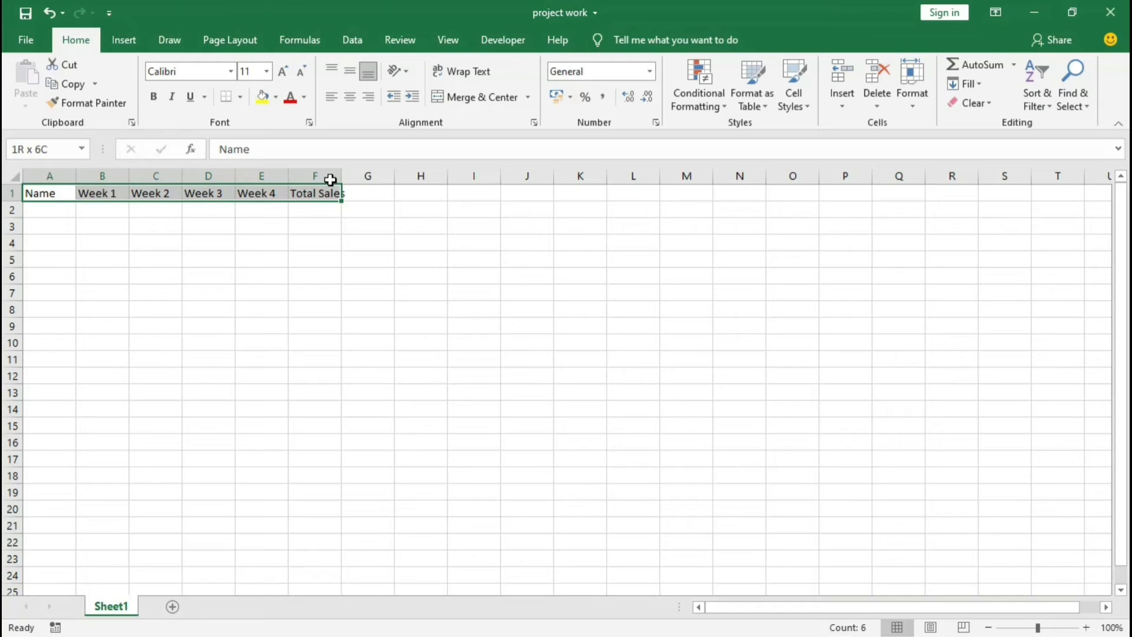
{"action": "left_click", "coordinate": [46, 192]}
{"action": "left_click", "coordinate": [109, 191]}
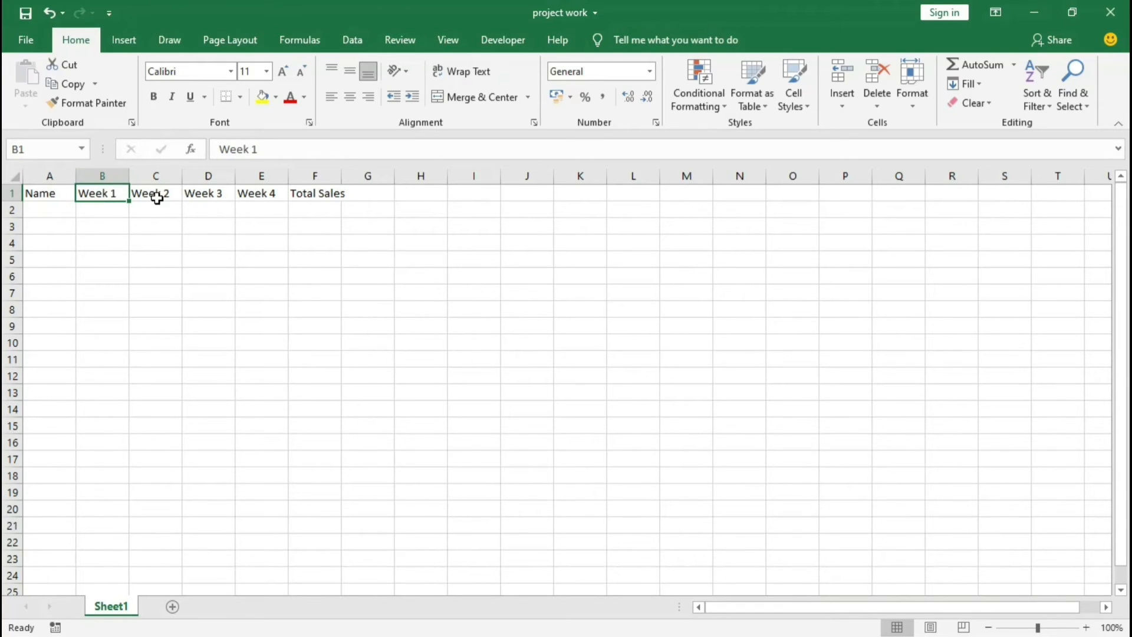
{"action": "left_click", "coordinate": [157, 198]}
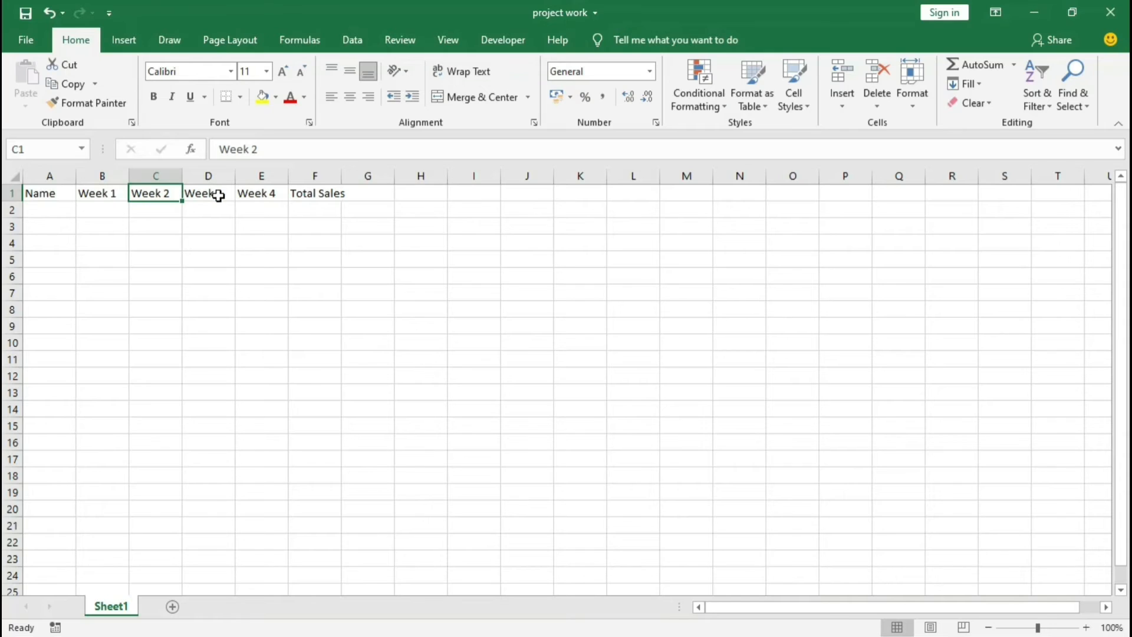
{"action": "left_click", "coordinate": [218, 196]}
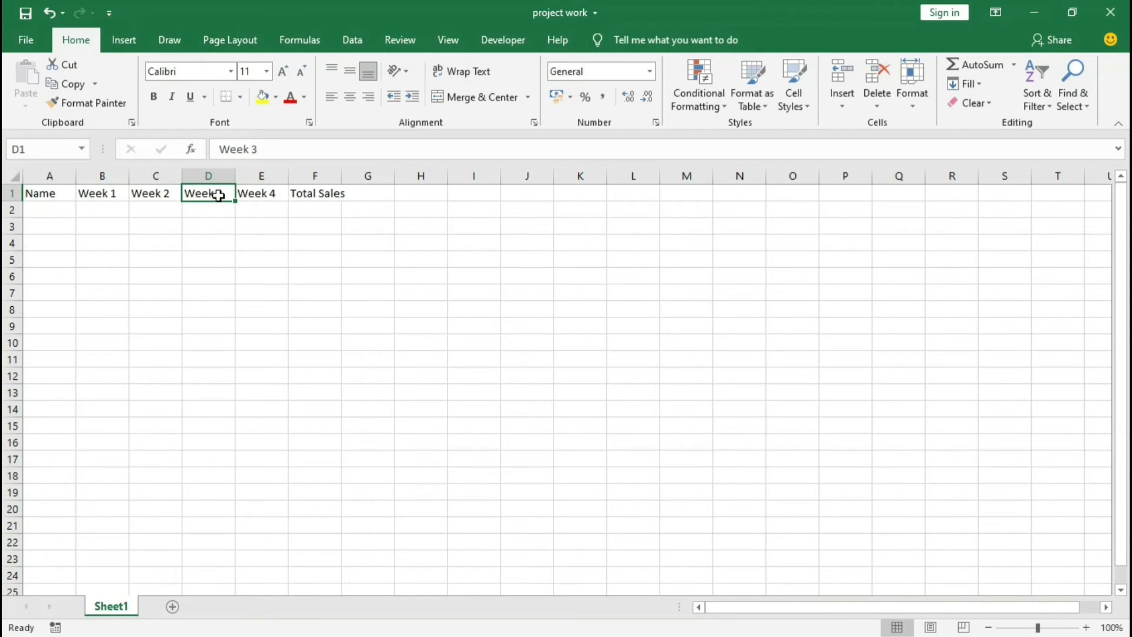
{"action": "left_click", "coordinate": [258, 194]}
{"action": "left_click", "coordinate": [313, 193]}
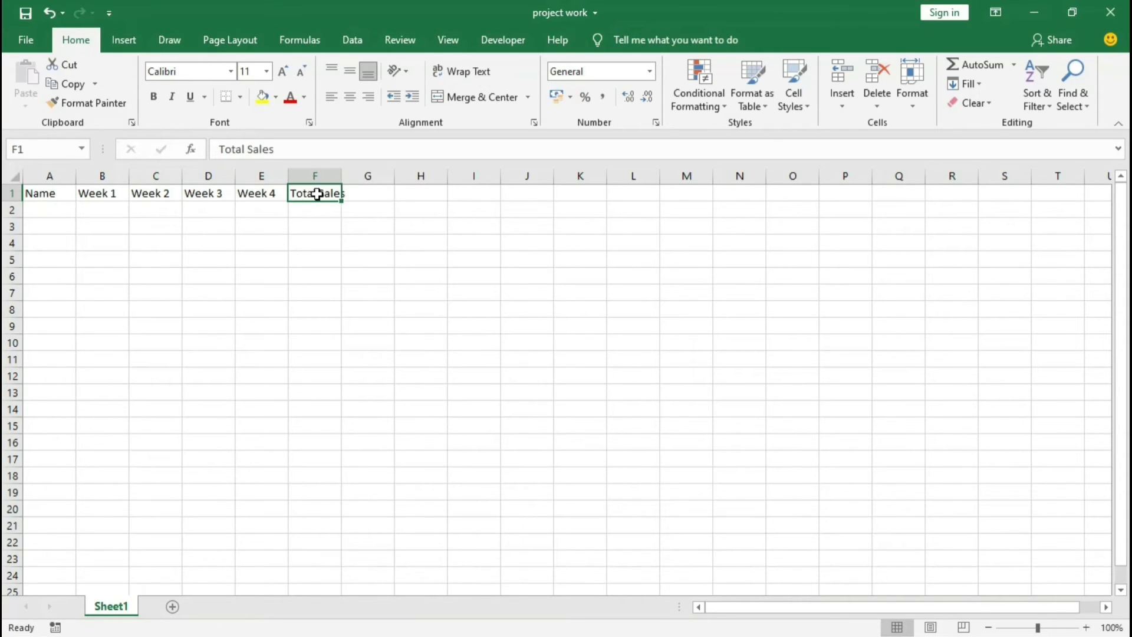
{"action": "left_click", "coordinate": [261, 195]}
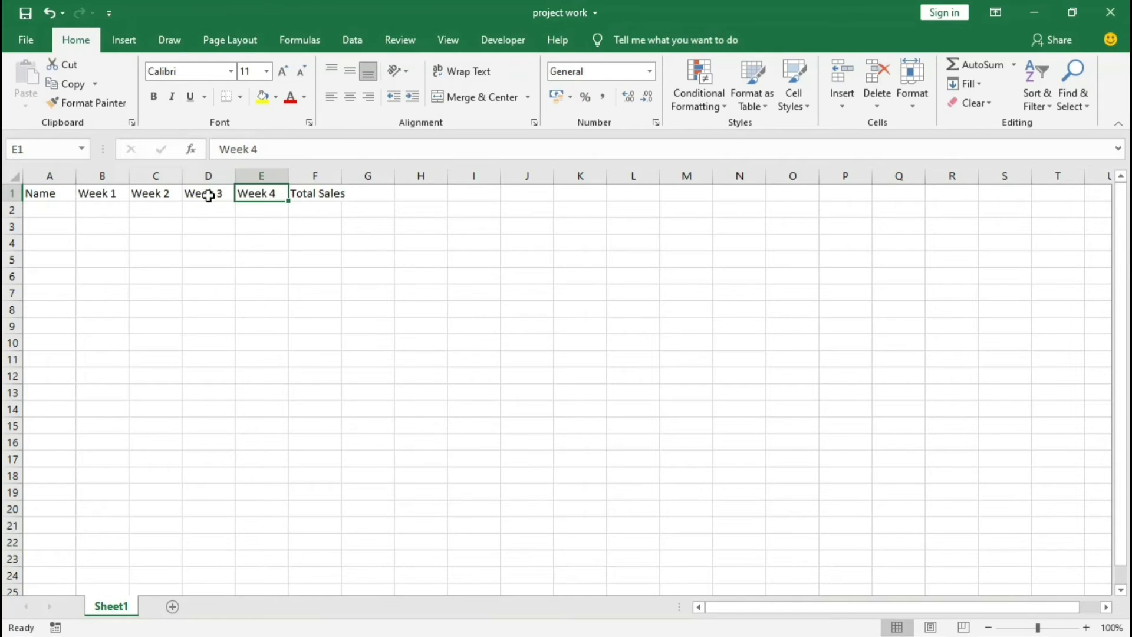
{"action": "left_click", "coordinate": [209, 196]}
{"action": "left_click", "coordinate": [146, 194]}
{"action": "left_click", "coordinate": [92, 194]}
{"action": "left_click", "coordinate": [53, 193]}
{"action": "left_click", "coordinate": [171, 194]}
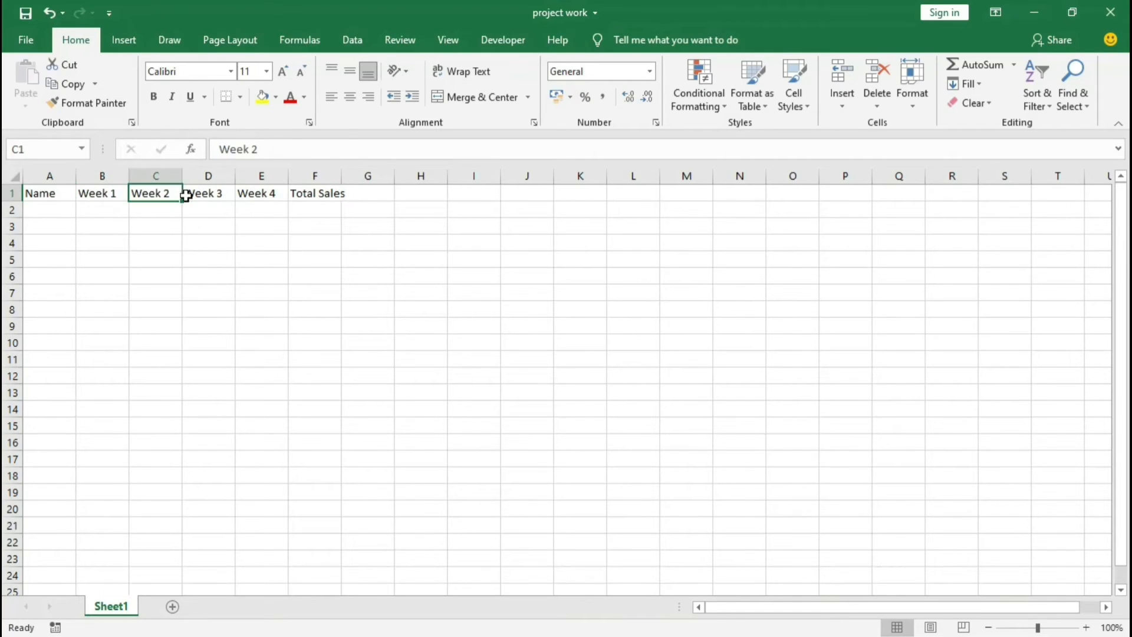
{"action": "left_click", "coordinate": [198, 194]}
{"action": "left_click", "coordinate": [265, 193]}
{"action": "left_click", "coordinate": [306, 194]}
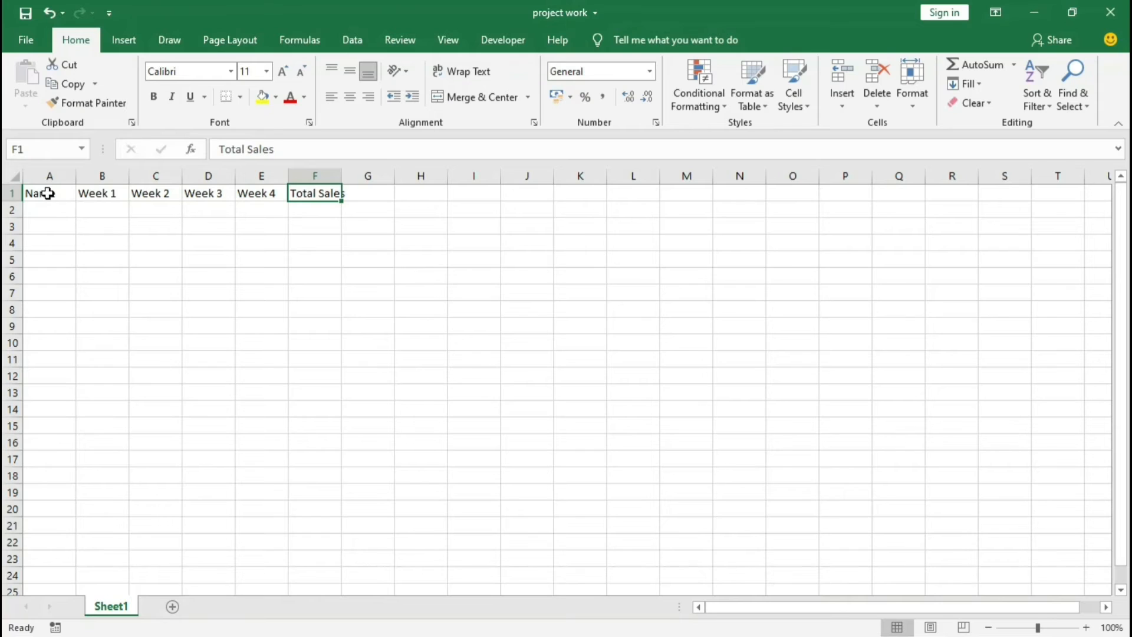
{"action": "left_click_drag", "start_coordinate": [47, 194], "coordinate": [311, 191]}
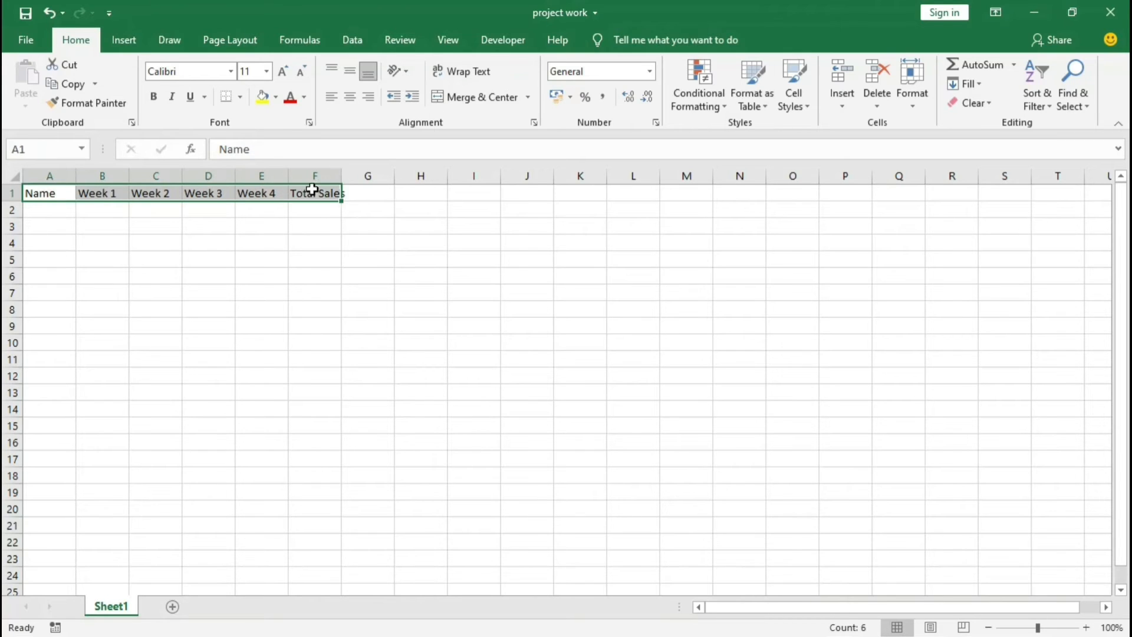
{"action": "left_click", "coordinate": [62, 230]}
{"action": "left_click", "coordinate": [51, 193]}
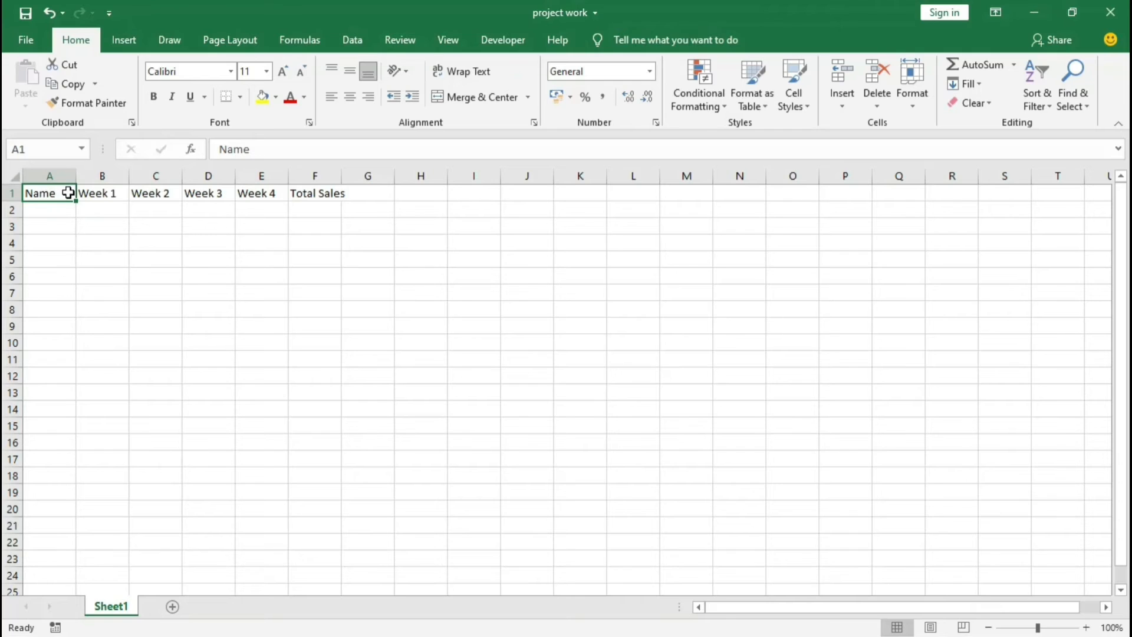
{"action": "double_click", "coordinate": [65, 194]}
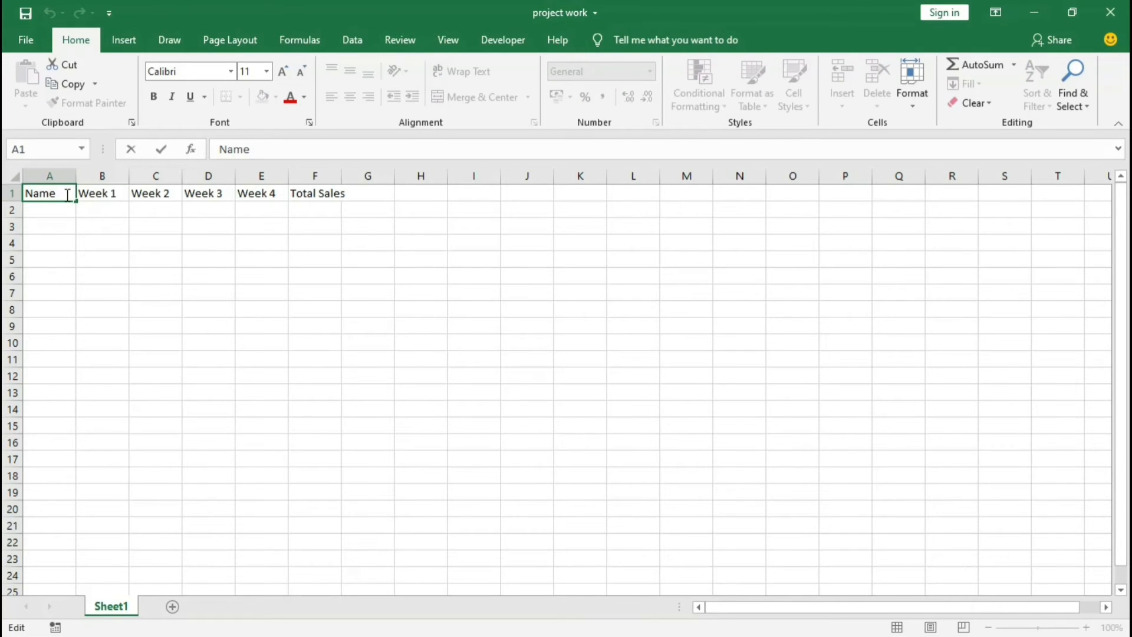
{"action": "type", "text": "fgfg"}
{"action": "key", "text": "BackSpace"}
{"action": "key", "text": "BackSpace"}
{"action": "key", "text": "BackSpace"}
{"action": "key", "text": "BackSpace"}
{"action": "key", "text": "Return"}
Step: Make the header row in cells A1 to F1 bold
{"action": "left_click", "coordinate": [56, 191]}
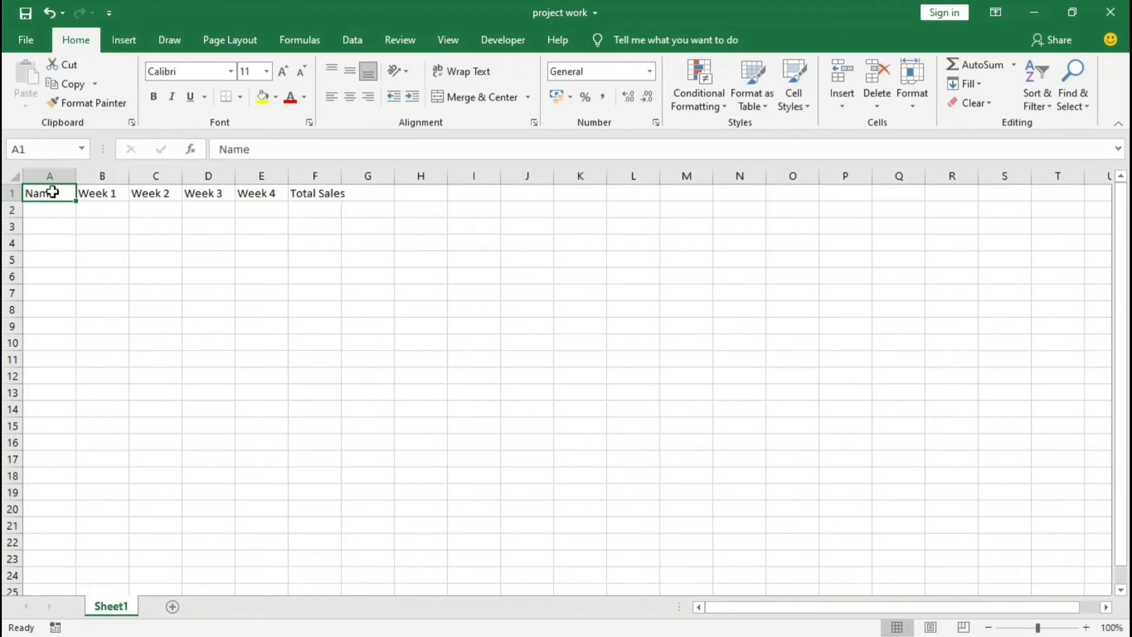
{"action": "left_click_drag", "start_coordinate": [53, 191], "coordinate": [315, 187]}
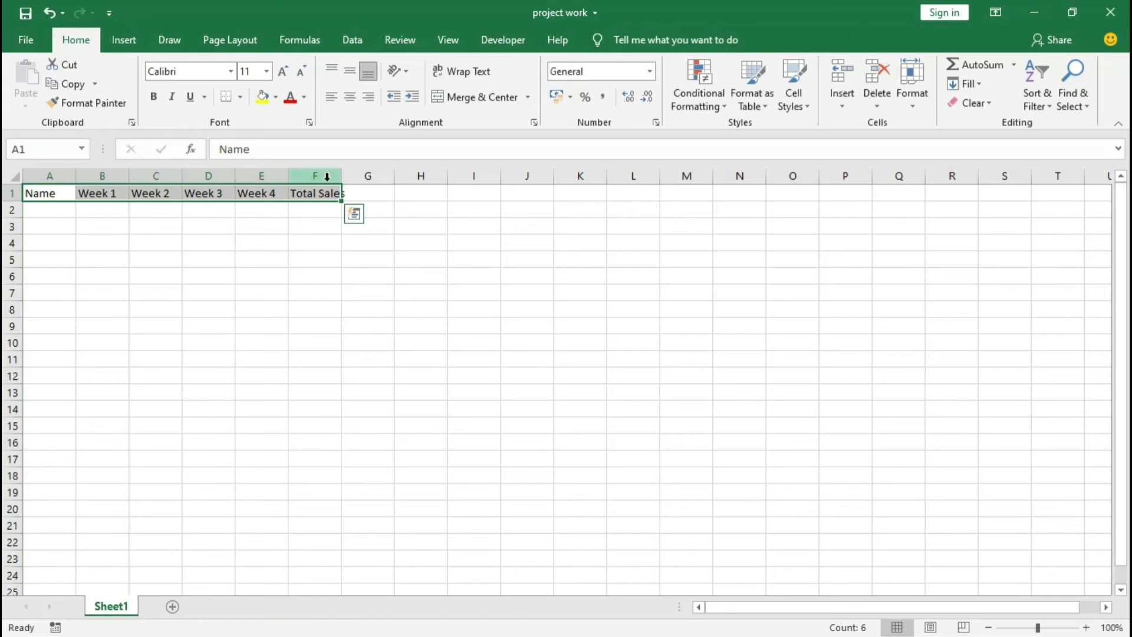
{"action": "left_click", "coordinate": [155, 101]}
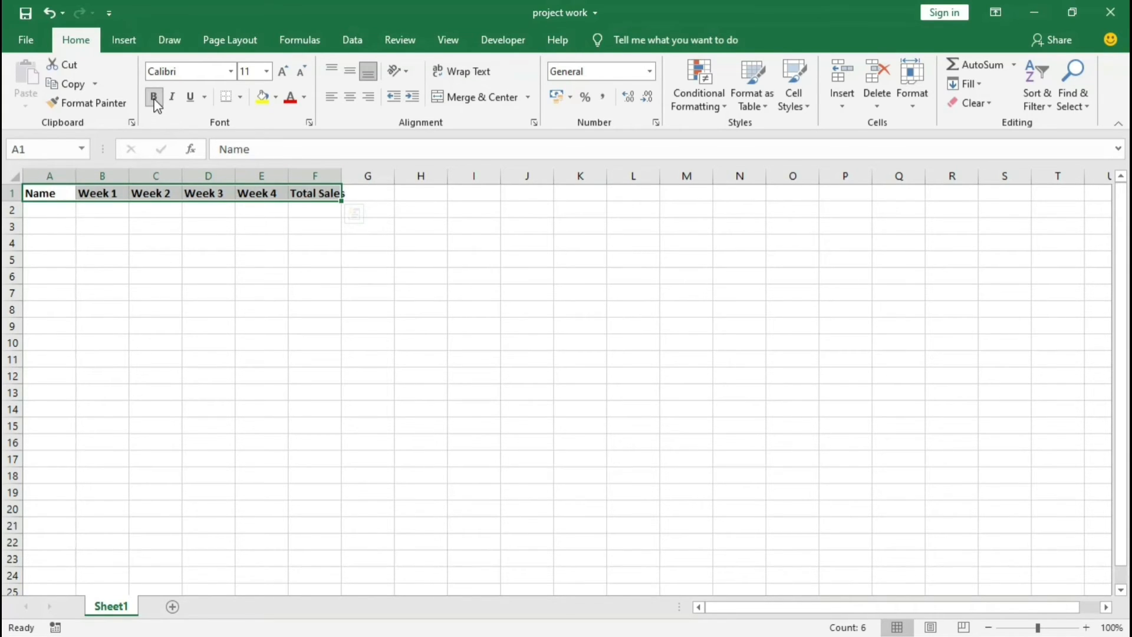
Step: Fill cells A2 to A5 under the Name header with four salespeople's first names
{"action": "left_click", "coordinate": [37, 214]}
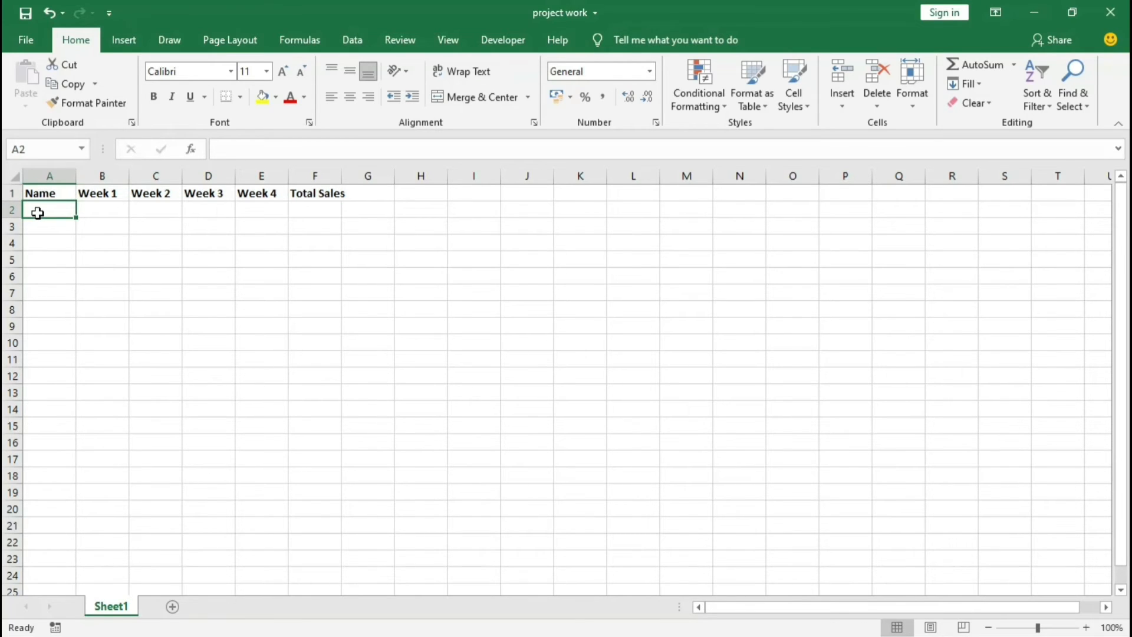
{"action": "type", "text": "Arun"}
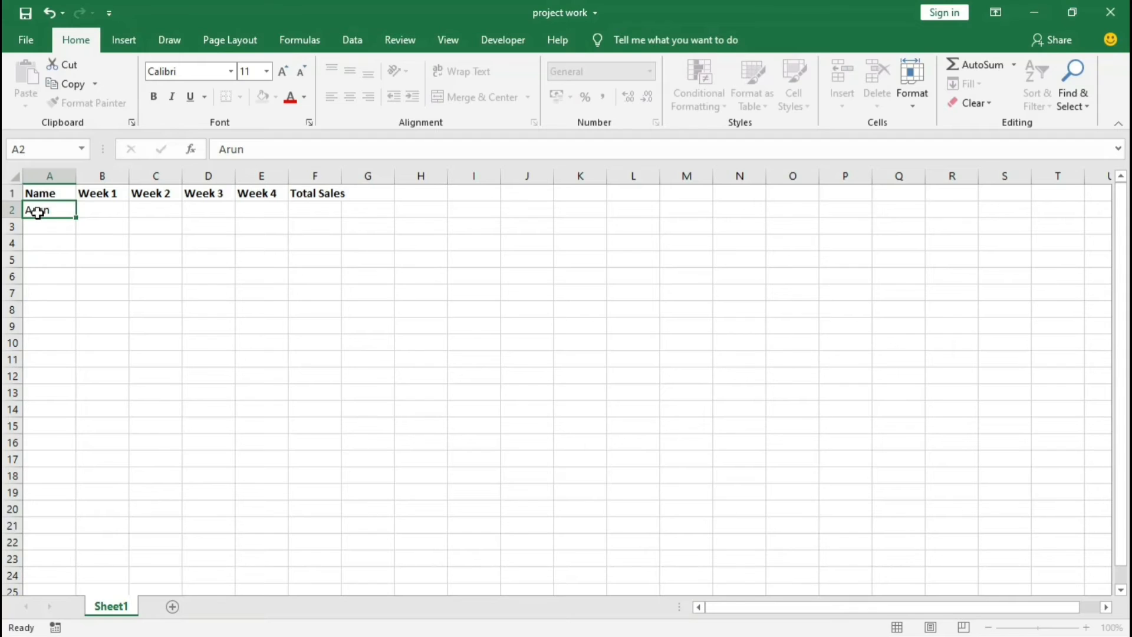
{"action": "key", "text": "Return"}
{"action": "type", "text": "Sandeep"}
{"action": "key", "text": "Return"}
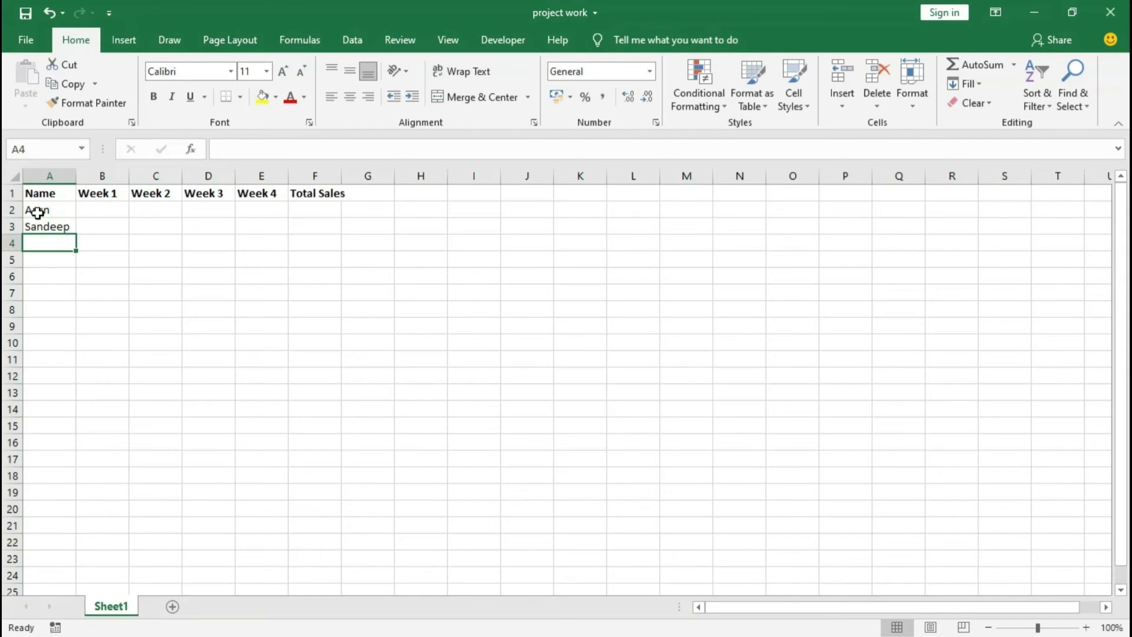
{"action": "type", "text": "Priya"}
{"action": "key", "text": "Return"}
{"action": "type", "text": "Rohit"}
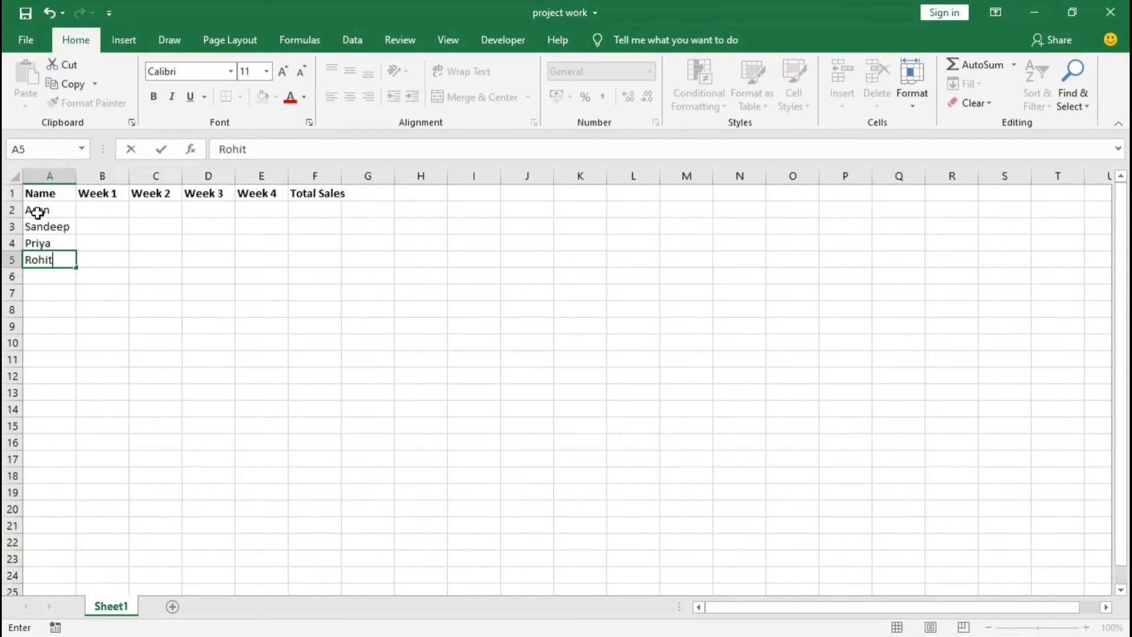
{"action": "key", "text": "Return"}
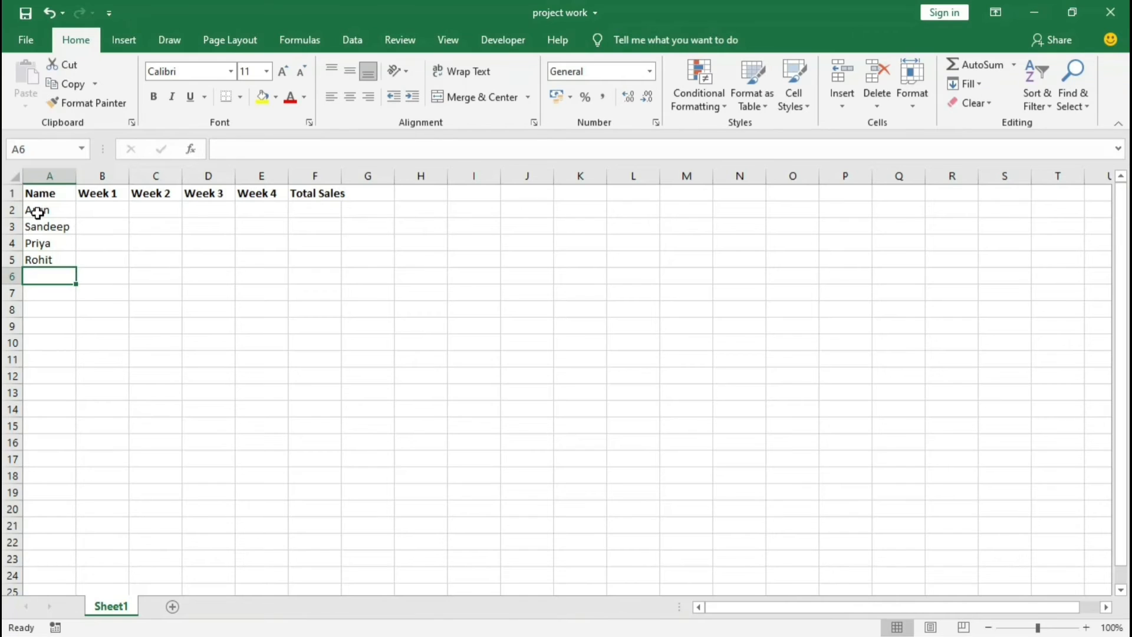
Step: Enter the first person's Week 1 to Week 4 sales in B2 to E2 as 450, 789, 774 and 785
{"action": "left_click", "coordinate": [101, 211]}
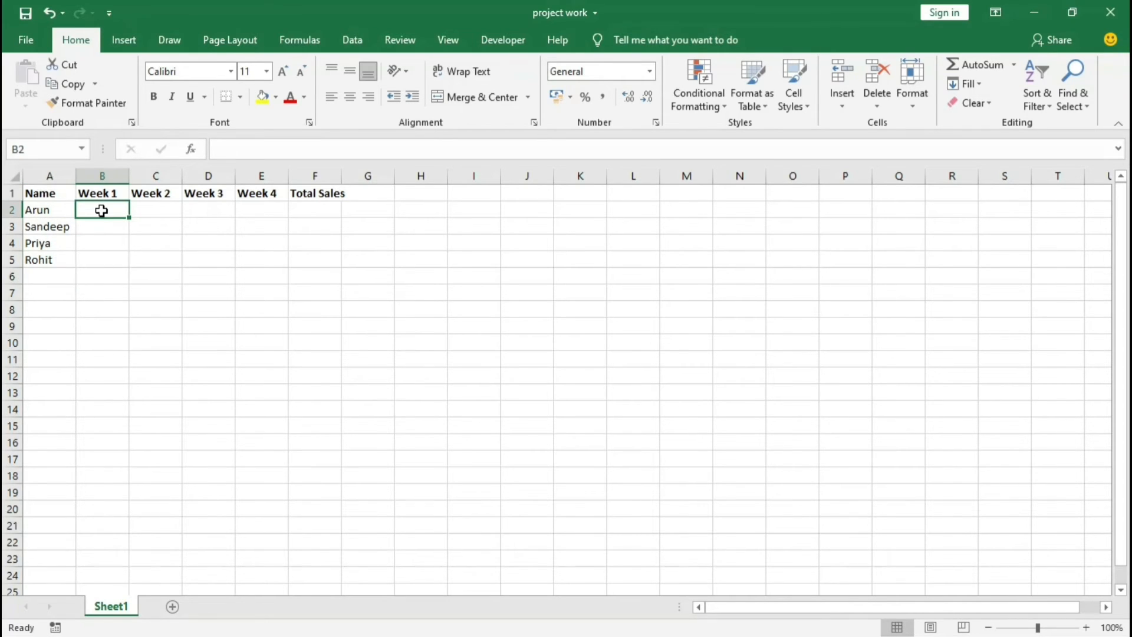
{"action": "type", "text": "450"}
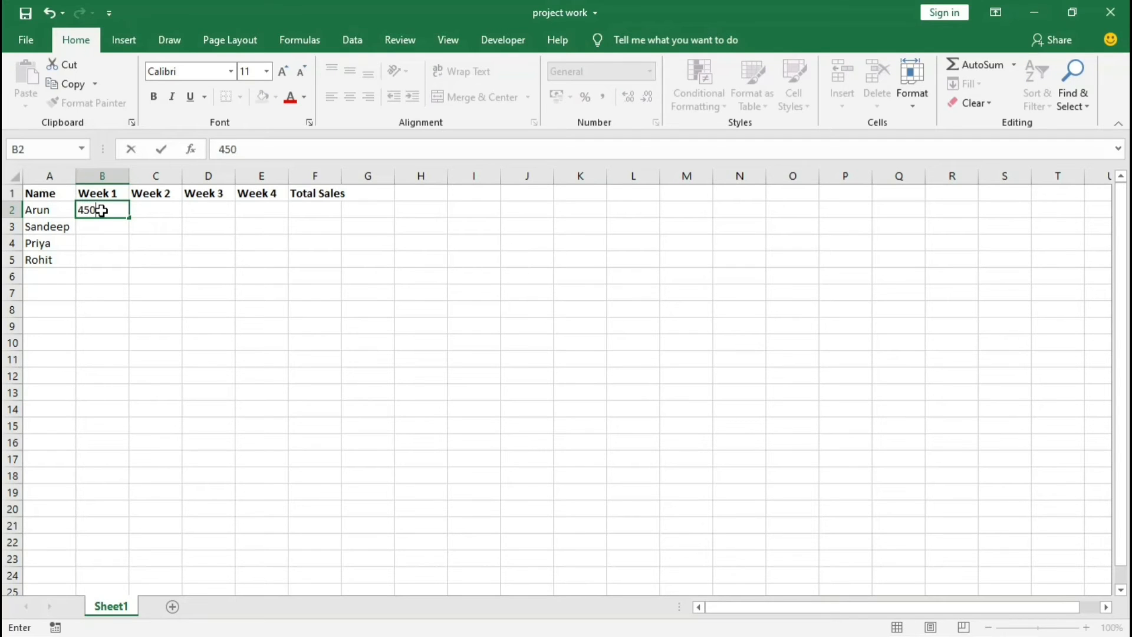
{"action": "key", "text": "Tab"}
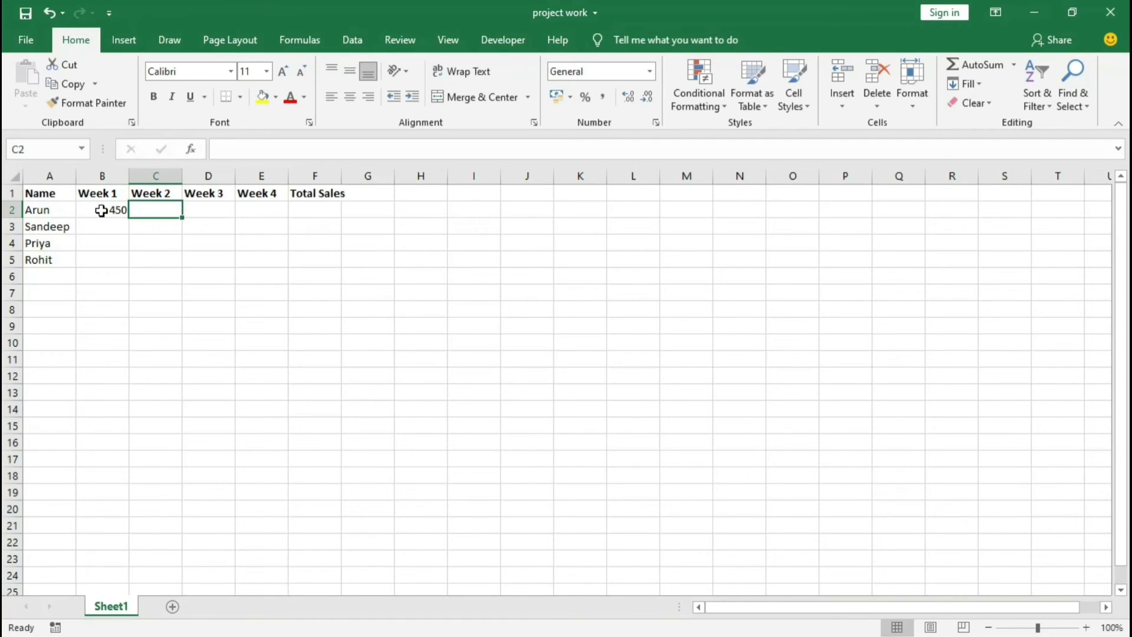
{"action": "type", "text": "789"}
{"action": "key", "text": "Tab"}
{"action": "type", "text": "77"}
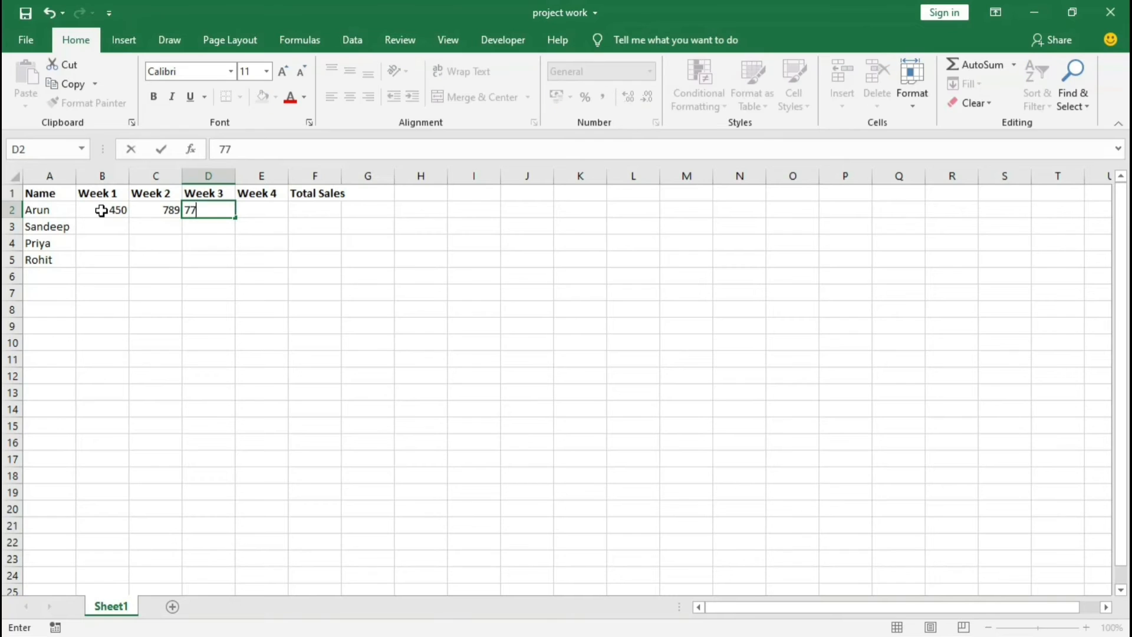
{"action": "type", "text": "4"}
{"action": "key", "text": "Tab"}
{"action": "type", "text": "785"}
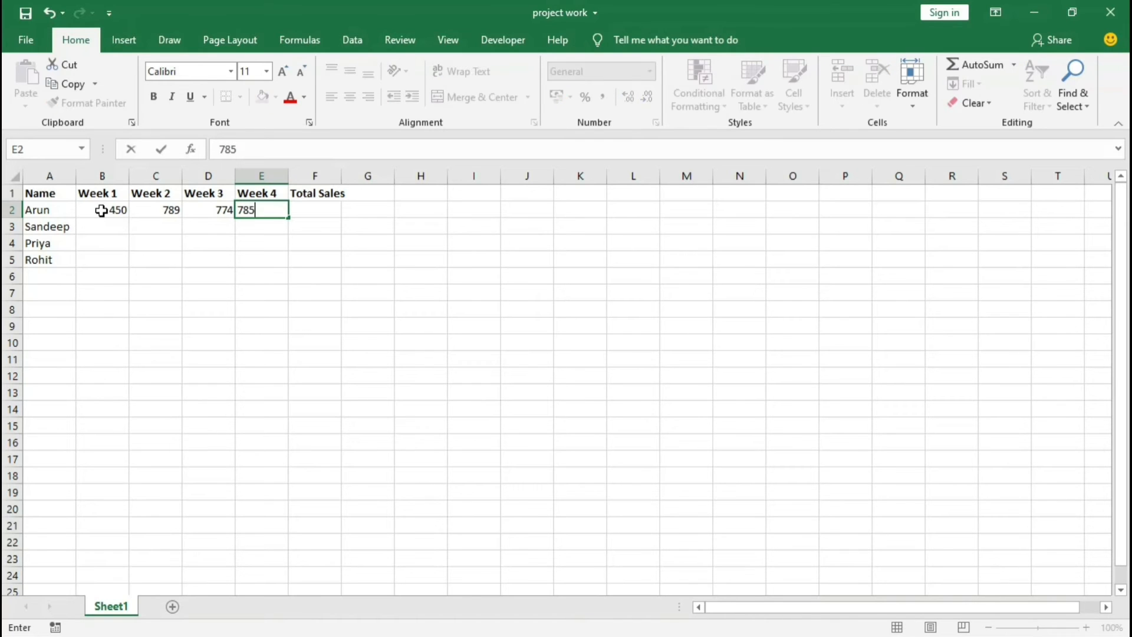
{"action": "key", "text": "Return"}
Step: Enter the second person's Week 1 to Week 4 sales in B3 to E3 as 444, 257, 410 and 445
{"action": "type", "text": "445"}
{"action": "key", "text": "Left"}
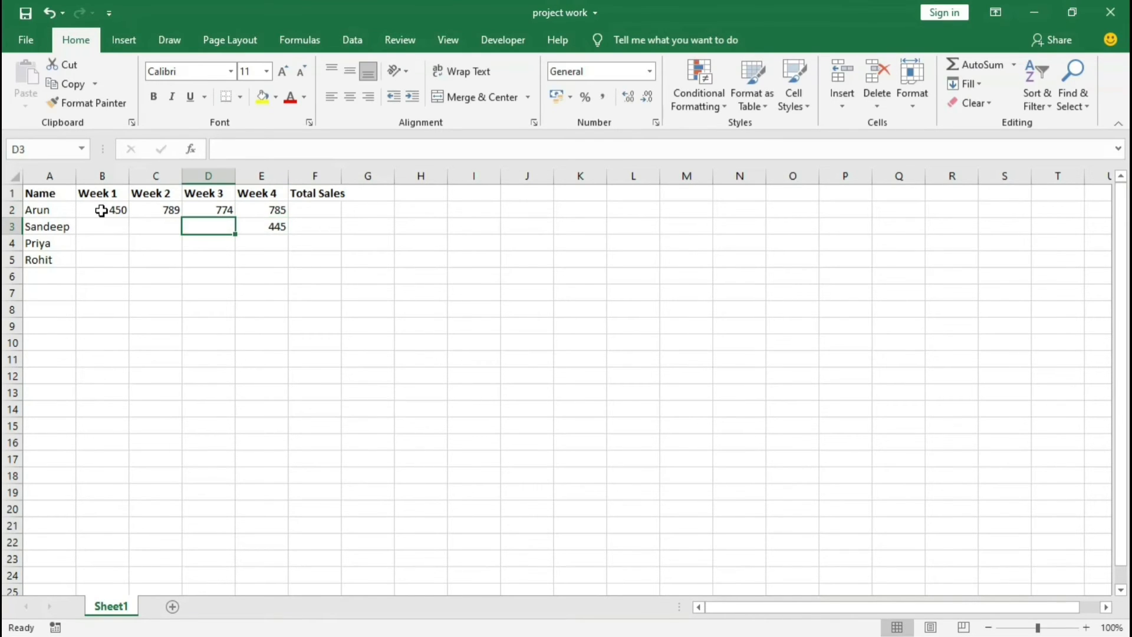
{"action": "type", "text": "410"}
{"action": "key", "text": "Left"}
{"action": "type", "text": "257"}
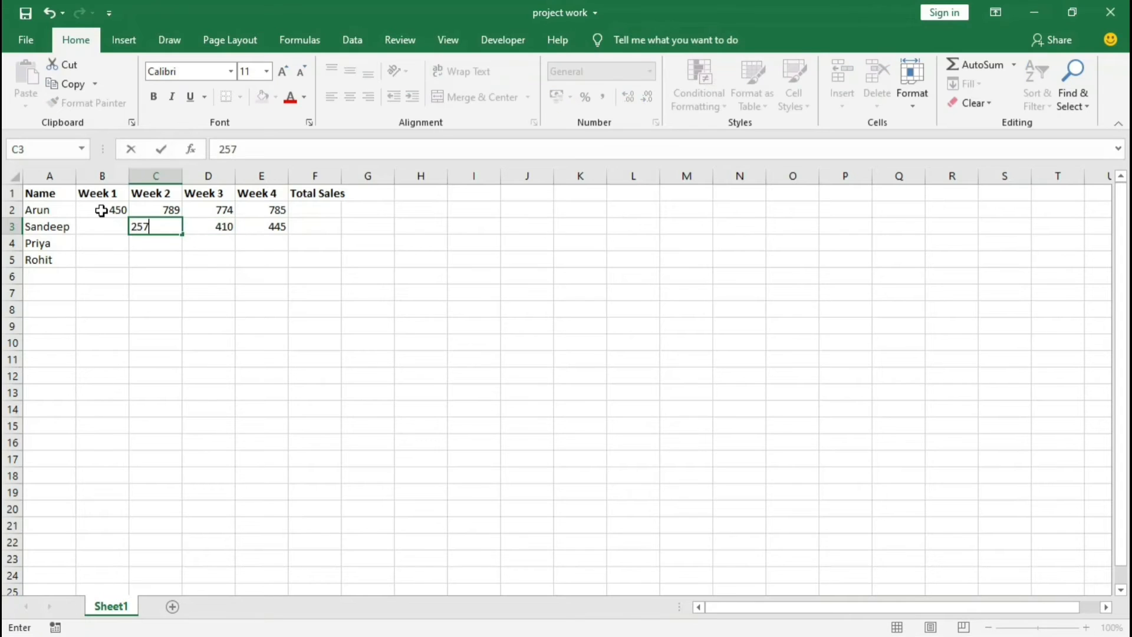
{"action": "key", "text": "Left"}
{"action": "type", "text": "44"}
{"action": "key", "text": "Return"}
Step: Enter the third person's Week 1 to Week 4 sales in B4 to E4 as 212, 212, 454 and 644
{"action": "type", "text": "212"}
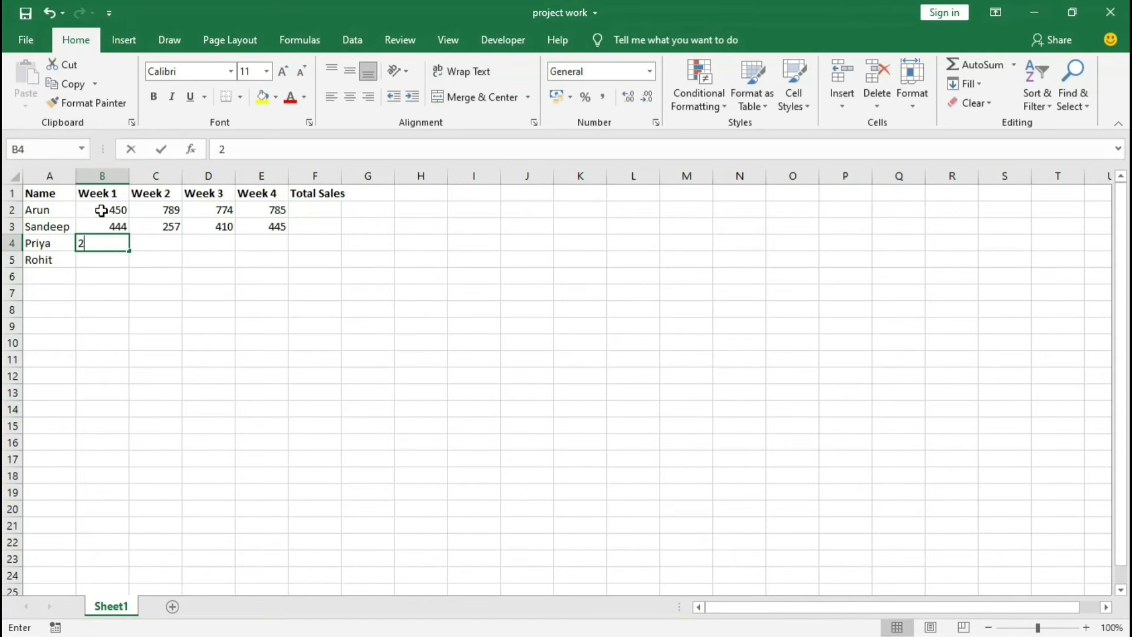
{"action": "key", "text": "Tab"}
{"action": "type", "text": "212"}
{"action": "key", "text": "Tab"}
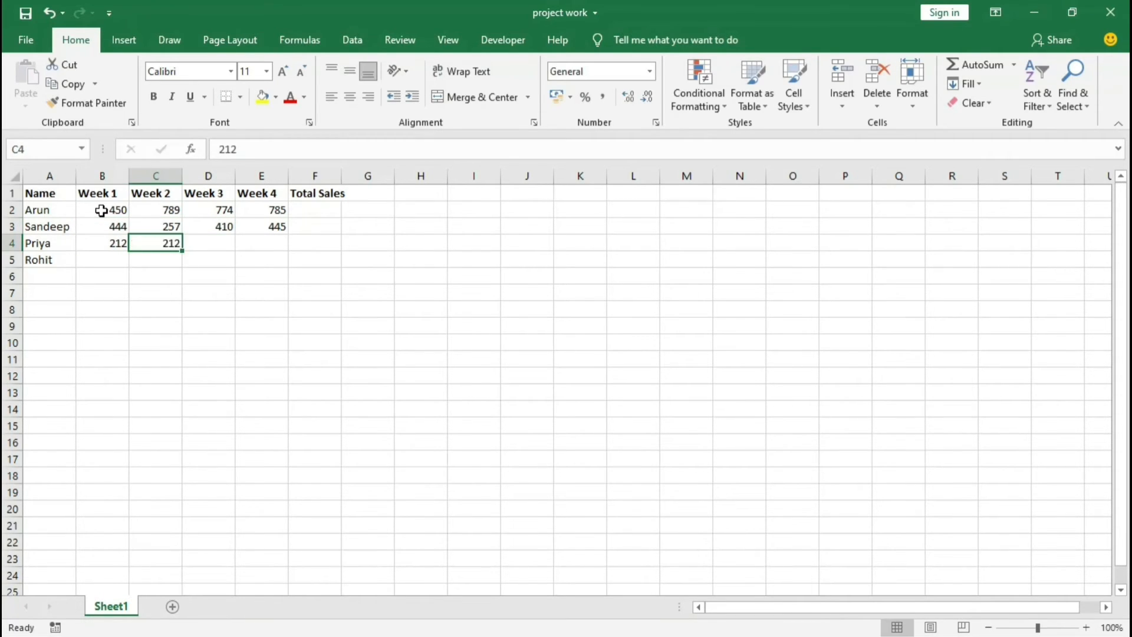
{"action": "type", "text": "454"}
{"action": "key", "text": "Tab"}
{"action": "type", "text": "644"}
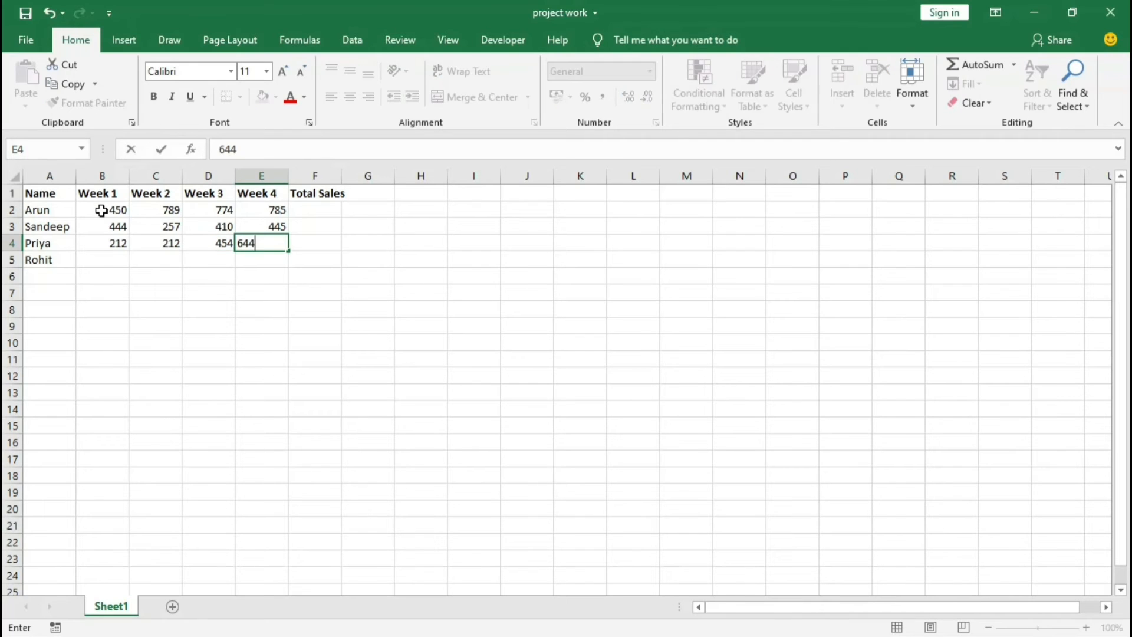
{"action": "key", "text": "Return"}
Step: Enter the fourth person's Week 1 to Week 4 sales in B5 to E5 as 444, 777, 888 and 999
{"action": "type", "text": "999"}
{"action": "key", "text": "Left"}
{"action": "type", "text": "8"}
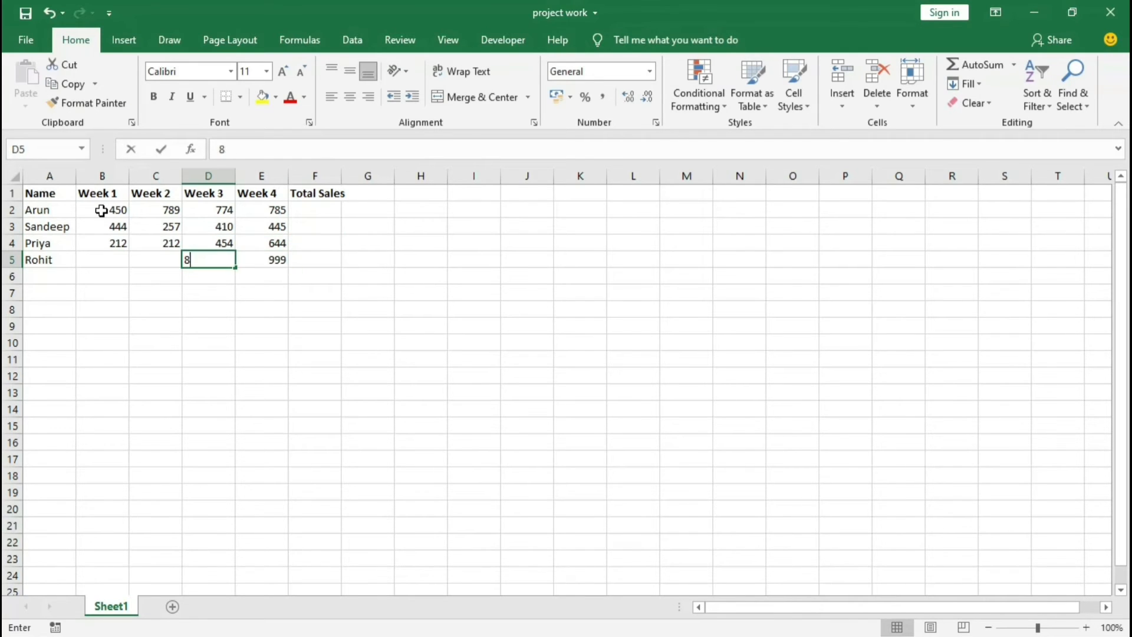
{"action": "type", "text": "88"}
{"action": "key", "text": "Left"}
{"action": "type", "text": "777"}
{"action": "key", "text": "Left"}
{"action": "type", "text": "4"}
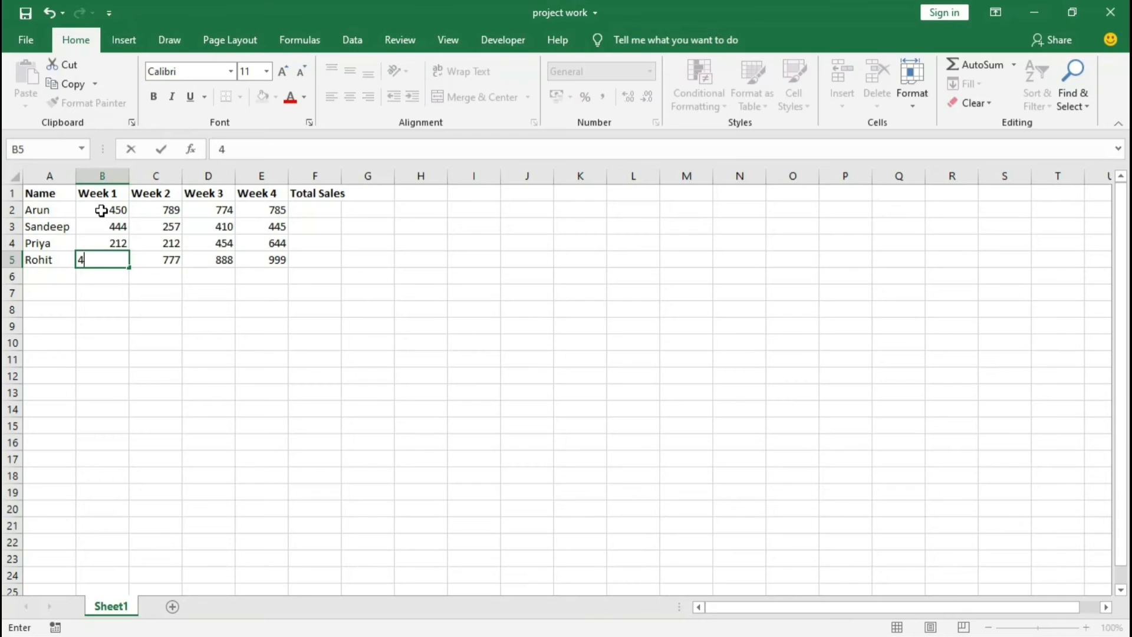
{"action": "key", "text": "Right"}
{"action": "key", "text": "Right"}
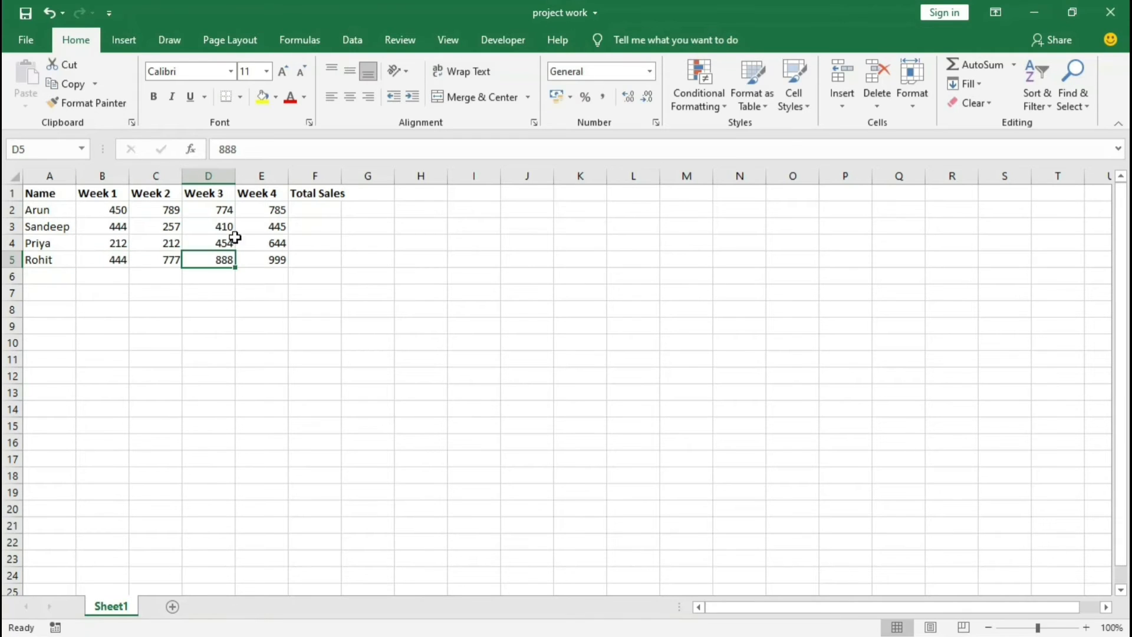
Step: Go through the weekly figures in B2 to E5 row by row, together with each row's Total Sales cell in column F
{"action": "left_click", "coordinate": [313, 224]}
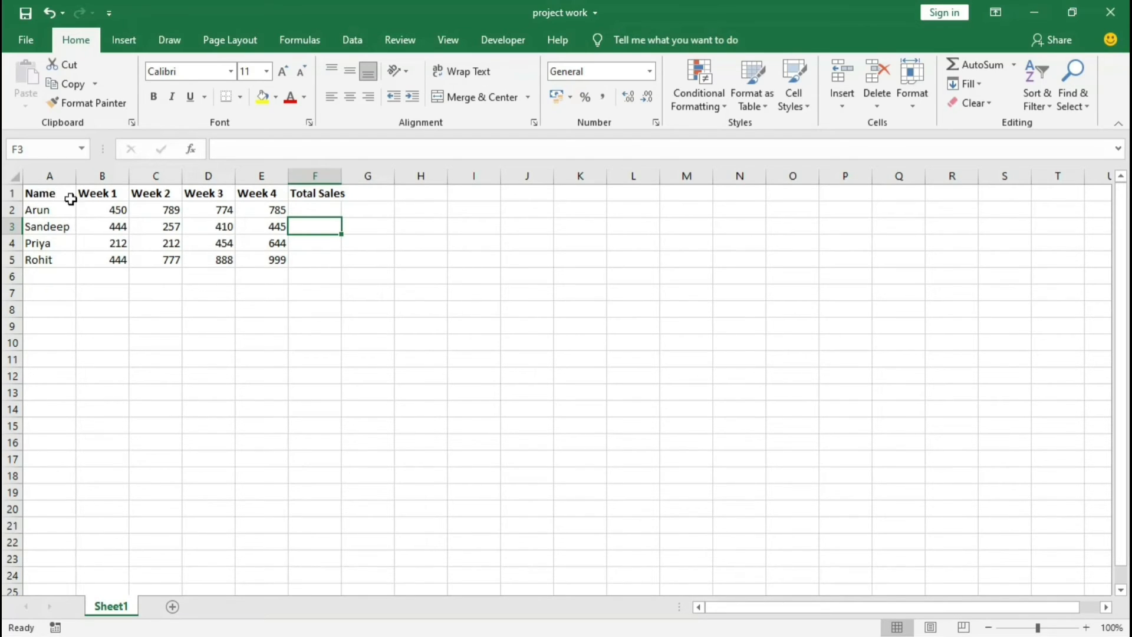
{"action": "left_click_drag", "start_coordinate": [96, 209], "coordinate": [251, 259]}
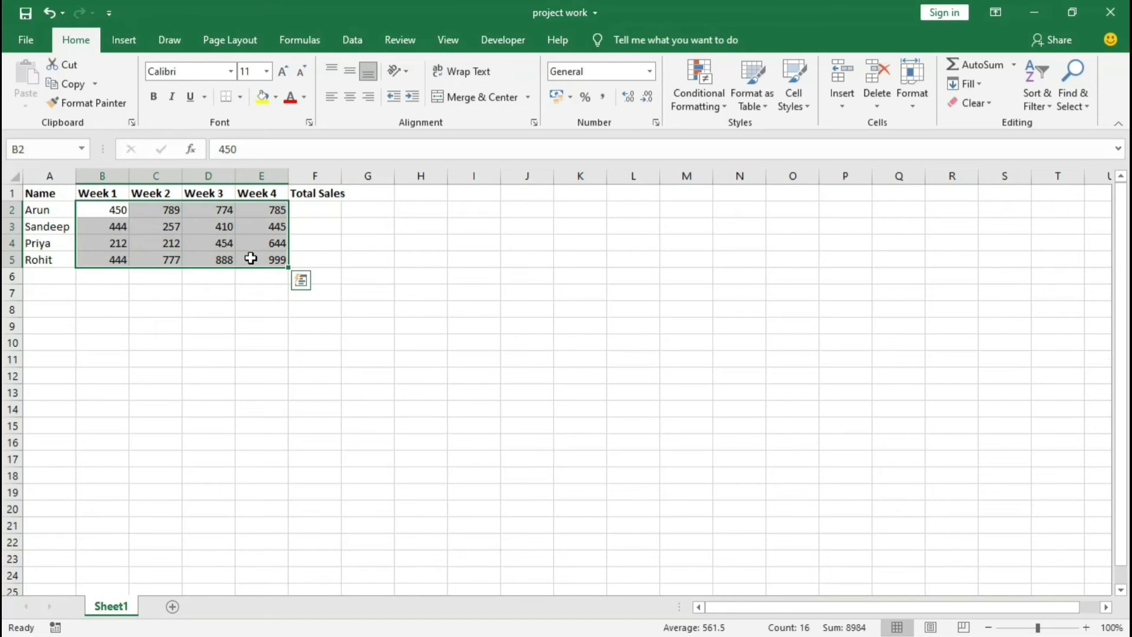
{"action": "left_click", "coordinate": [306, 210]}
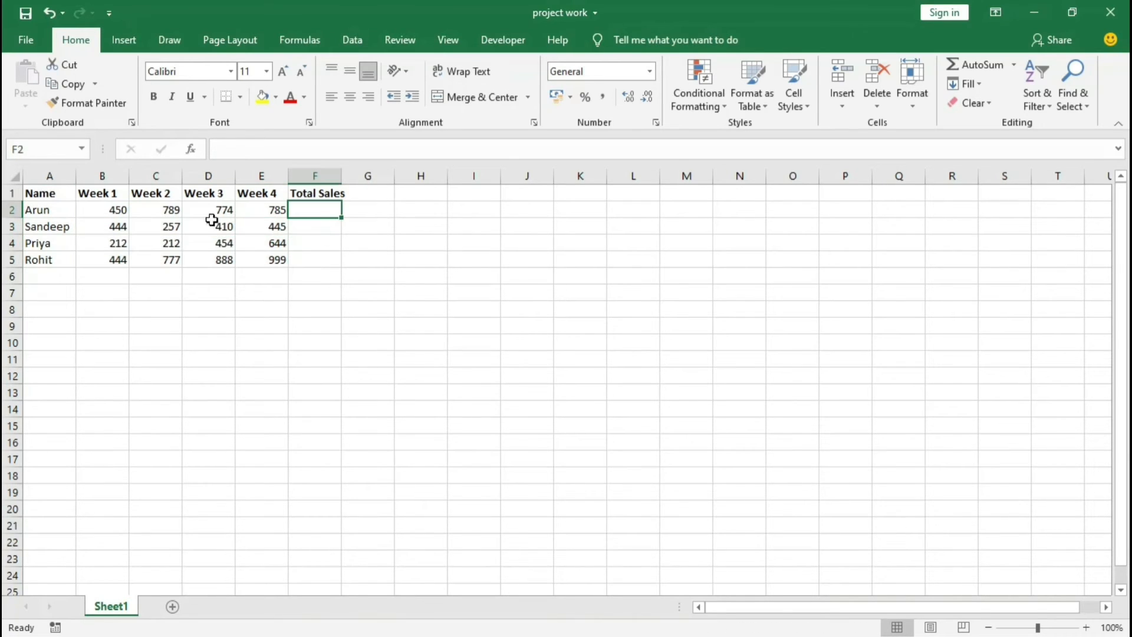
{"action": "left_click", "coordinate": [317, 224]}
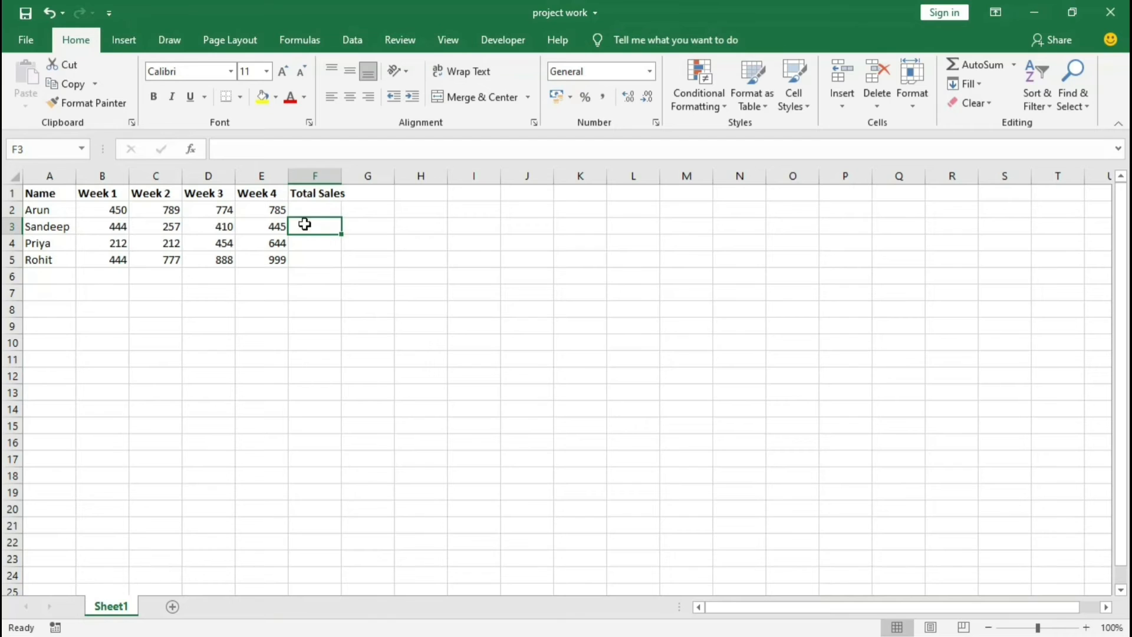
{"action": "left_click", "coordinate": [311, 206]}
{"action": "left_click_drag", "start_coordinate": [104, 210], "coordinate": [277, 209]}
{"action": "left_click", "coordinate": [331, 215]}
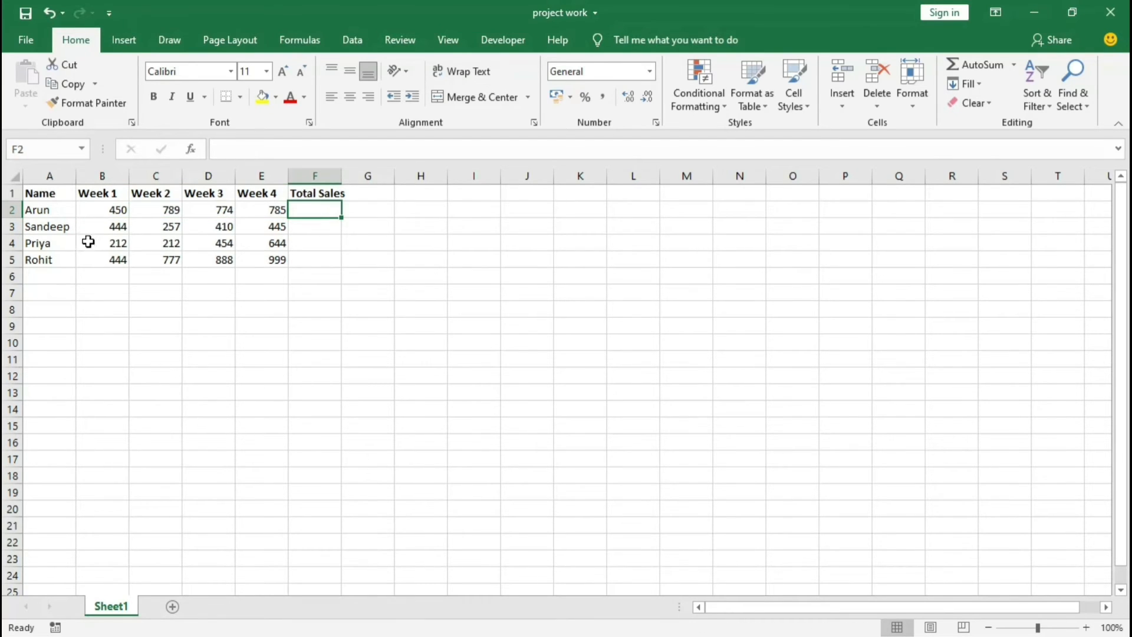
{"action": "left_click_drag", "start_coordinate": [108, 227], "coordinate": [263, 221]}
{"action": "left_click", "coordinate": [313, 226]}
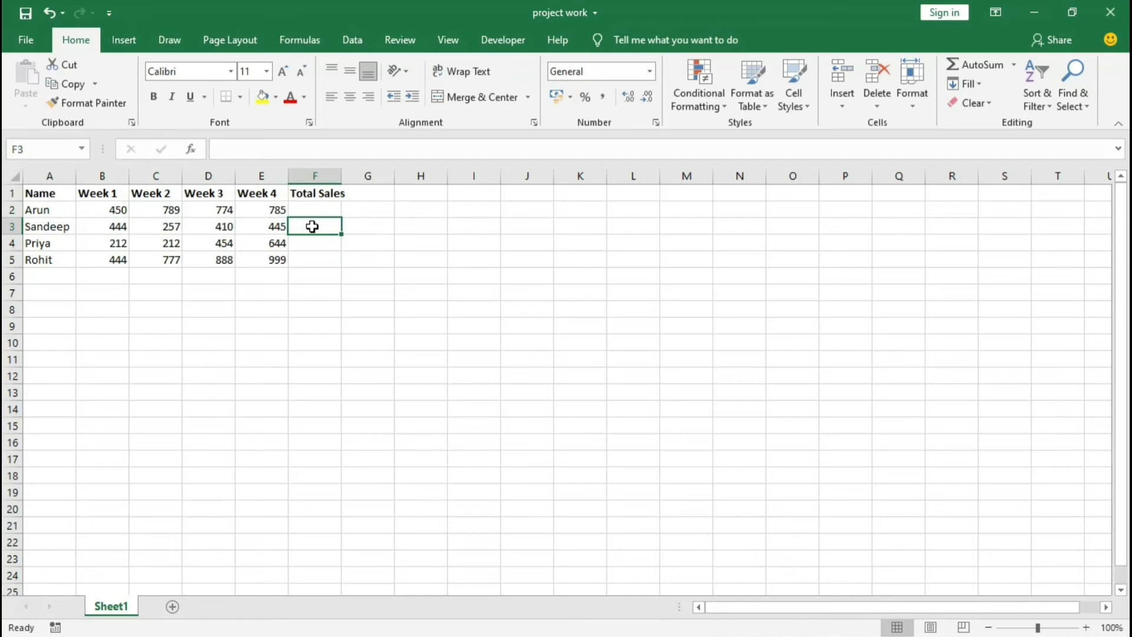
{"action": "left_click_drag", "start_coordinate": [114, 244], "coordinate": [277, 240]}
{"action": "left_click", "coordinate": [329, 243]}
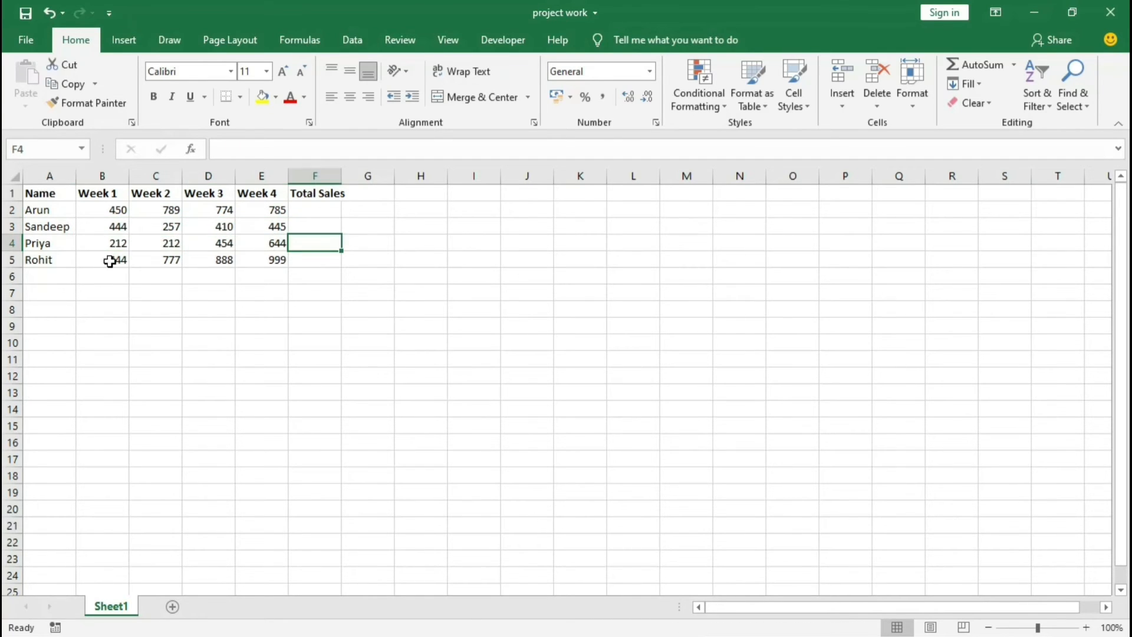
{"action": "left_click_drag", "start_coordinate": [109, 260], "coordinate": [272, 260]}
{"action": "left_click", "coordinate": [336, 260]}
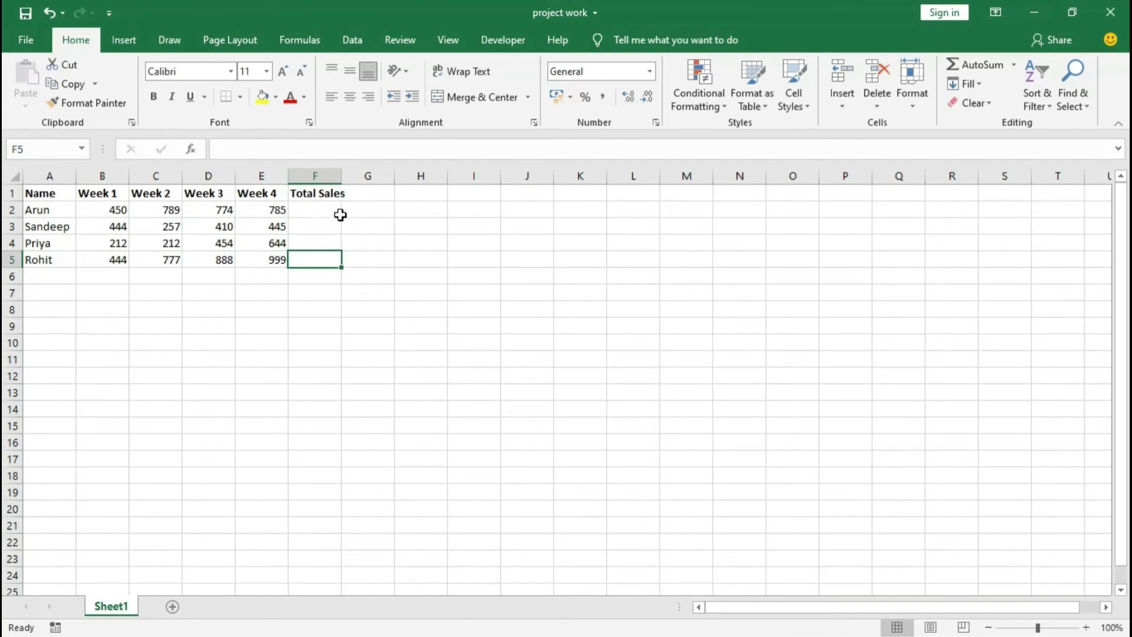
Step: Total the first person's four weekly sales in F2 with the formula =SUM(B2:E2)
{"action": "key", "text": "Up"}
{"action": "key", "text": "Up"}
{"action": "key", "text": "Up"}
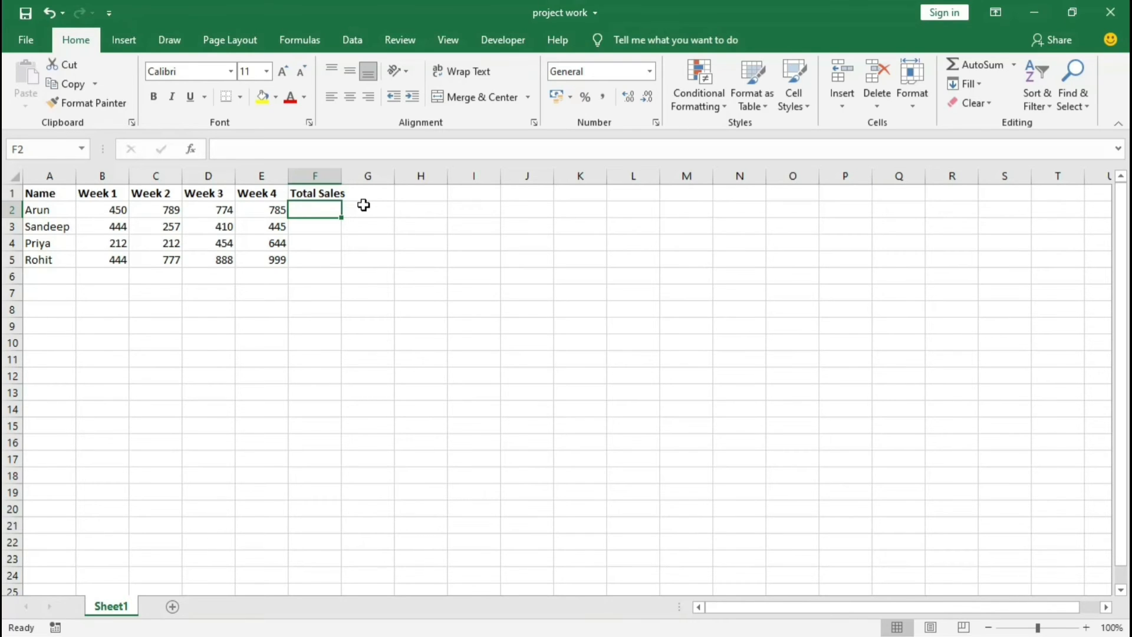
{"action": "type", "text": "=d"}
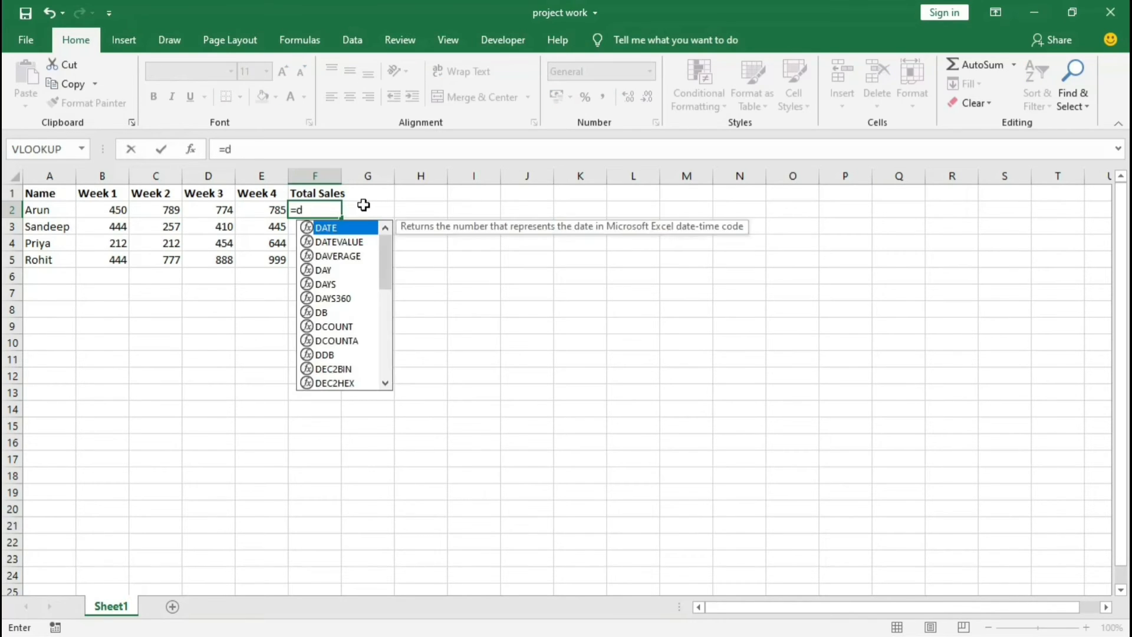
{"action": "type", "text": "u"}
{"action": "key", "text": "BackSpace"}
{"action": "key", "text": "BackSpace"}
{"action": "type", "text": "sum"}
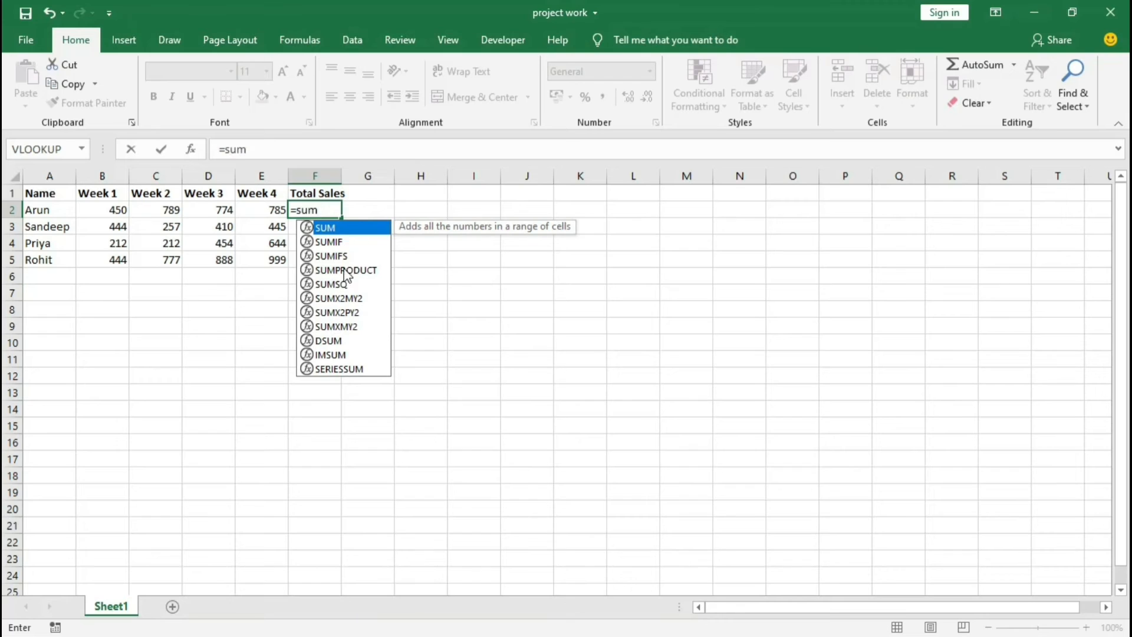
{"action": "double_click", "coordinate": [339, 229]}
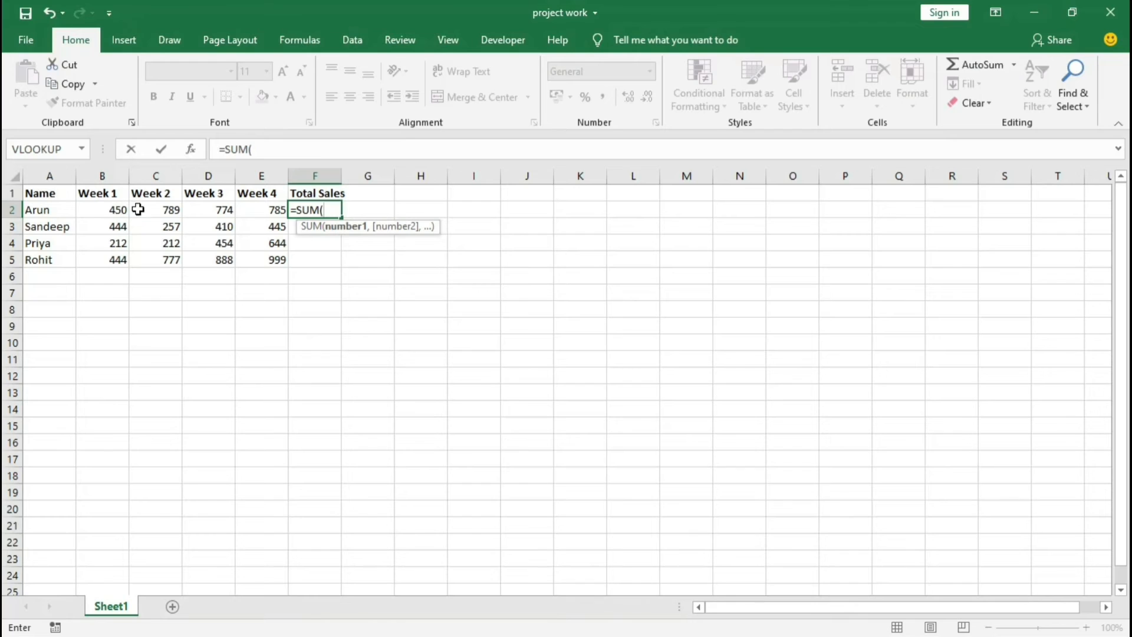
{"action": "left_click", "coordinate": [102, 209]}
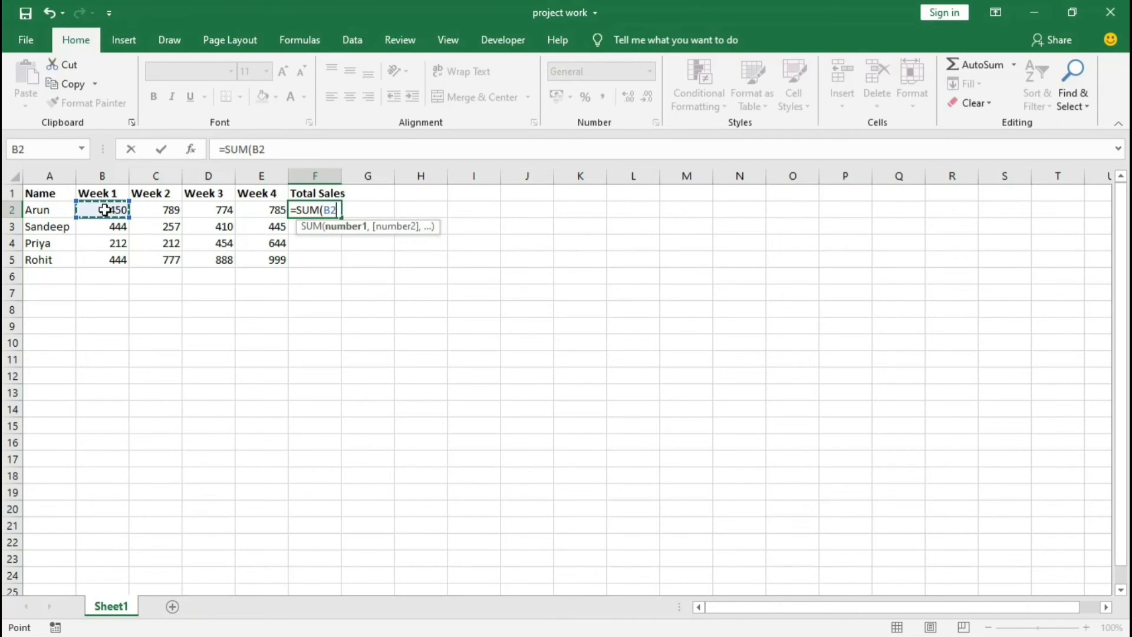
{"action": "left_click_drag", "start_coordinate": [104, 209], "coordinate": [259, 210]}
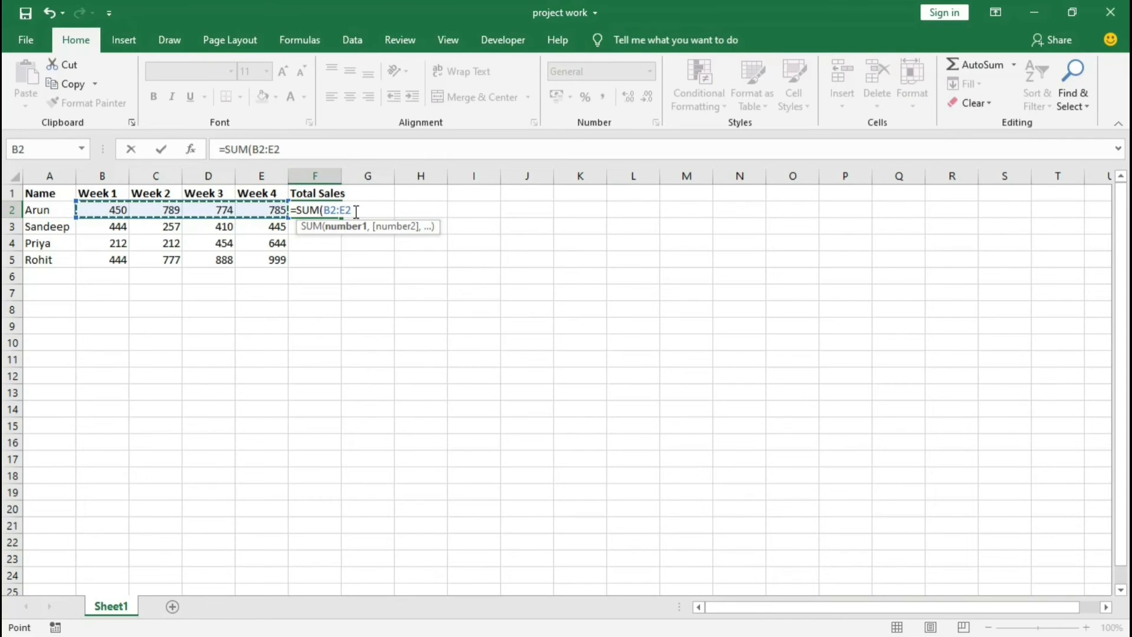
{"action": "type", "text": ")"}
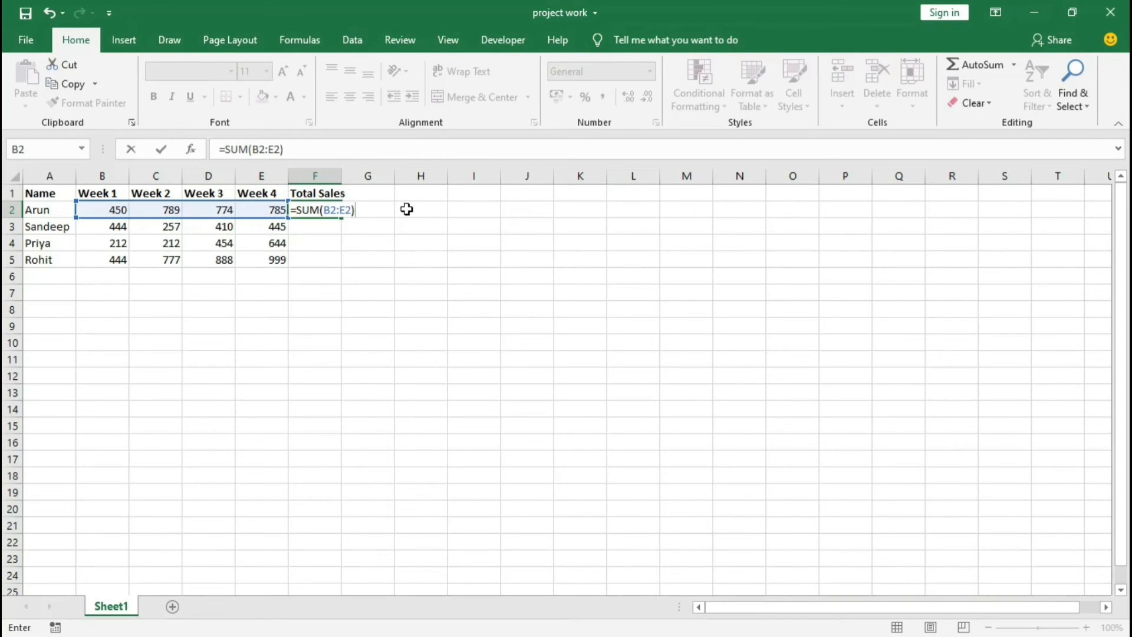
{"action": "key", "text": "Return"}
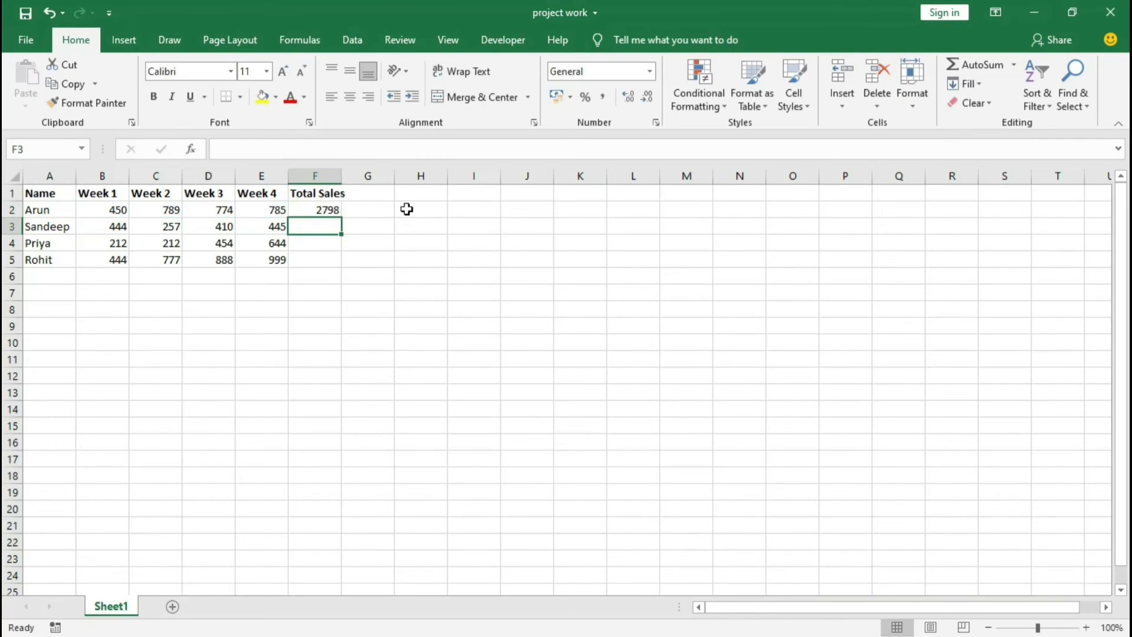
Step: Set the first person's Week 2 sales in C2 to 850 and check the Total Sales formula in F2
{"action": "left_click", "coordinate": [324, 210]}
{"action": "left_click", "coordinate": [198, 211]}
{"action": "left_click", "coordinate": [146, 216]}
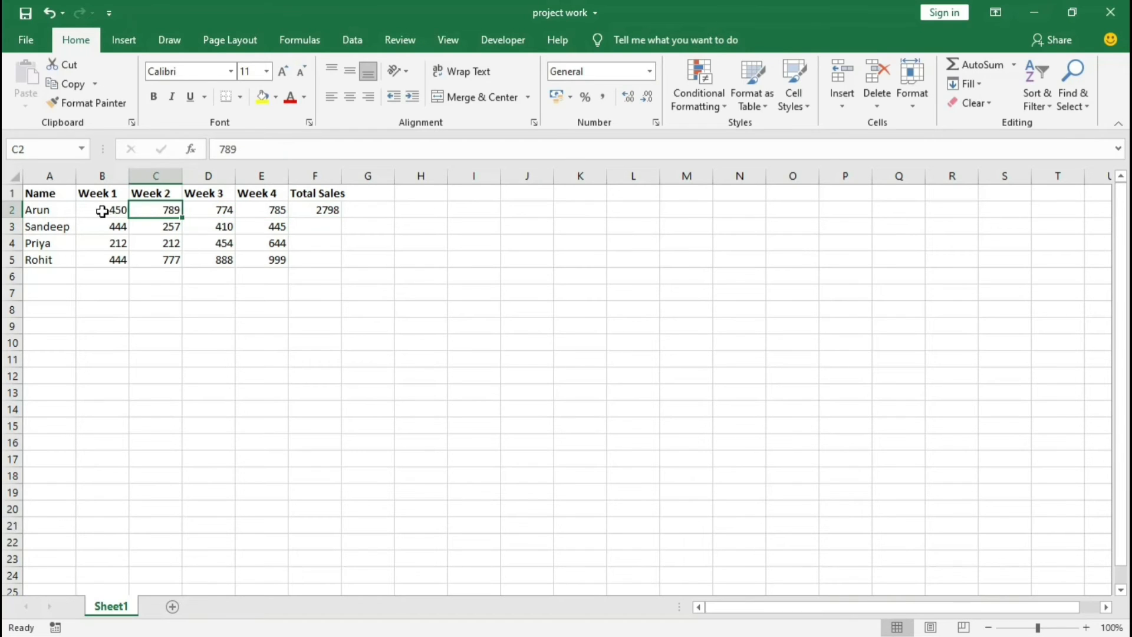
{"action": "left_click", "coordinate": [104, 212]}
{"action": "left_click", "coordinate": [247, 213]}
{"action": "left_click", "coordinate": [188, 213]}
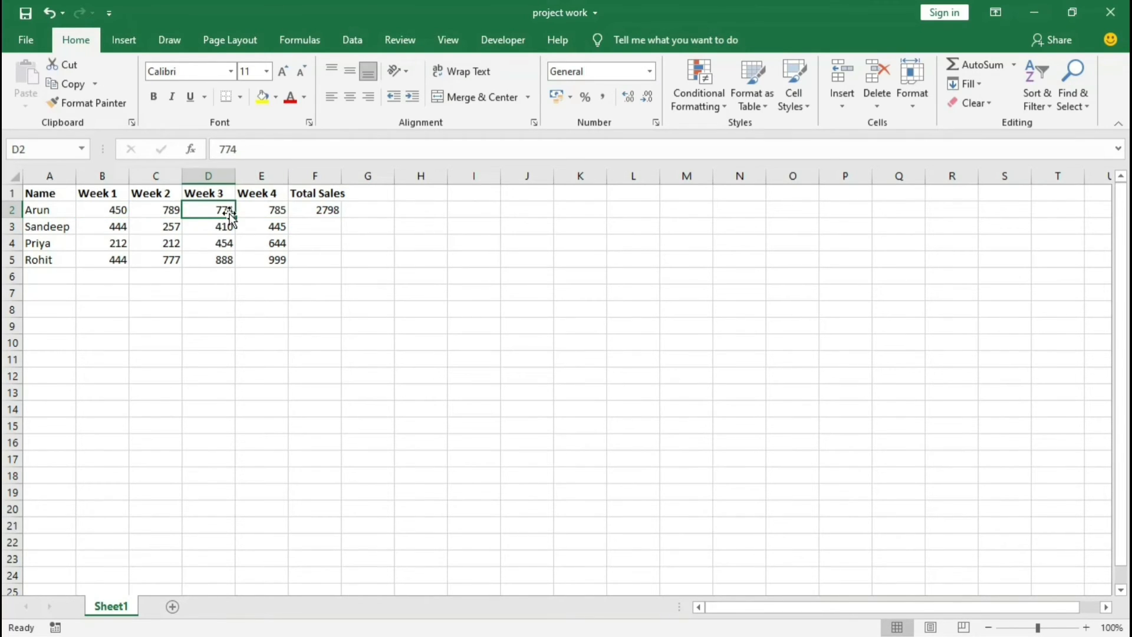
{"action": "left_click", "coordinate": [152, 214]}
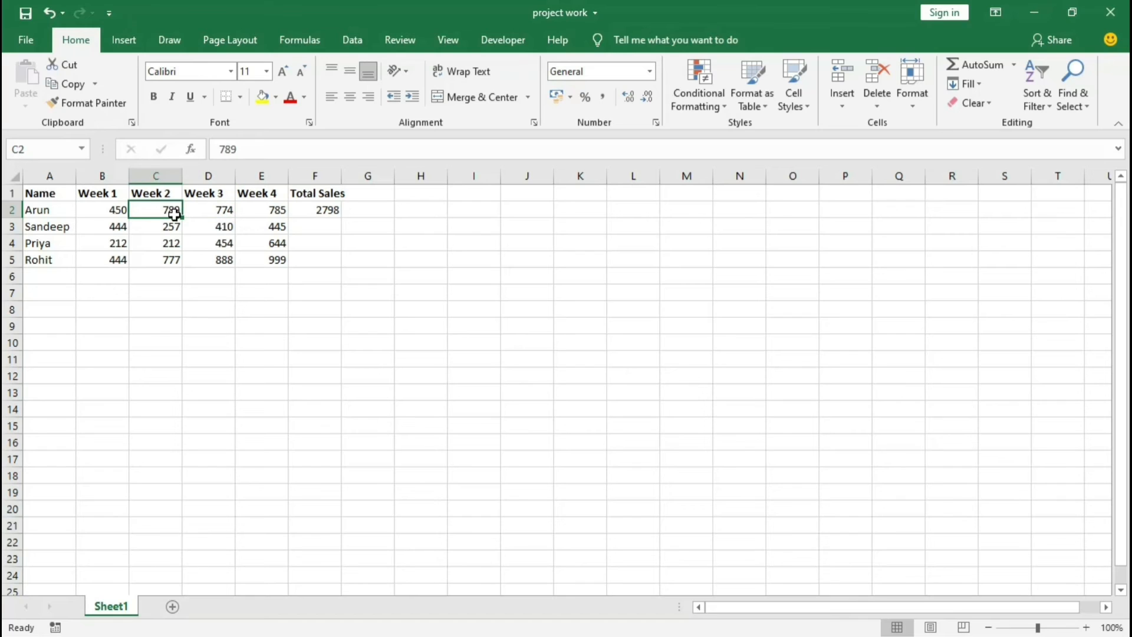
{"action": "type", "text": "850"}
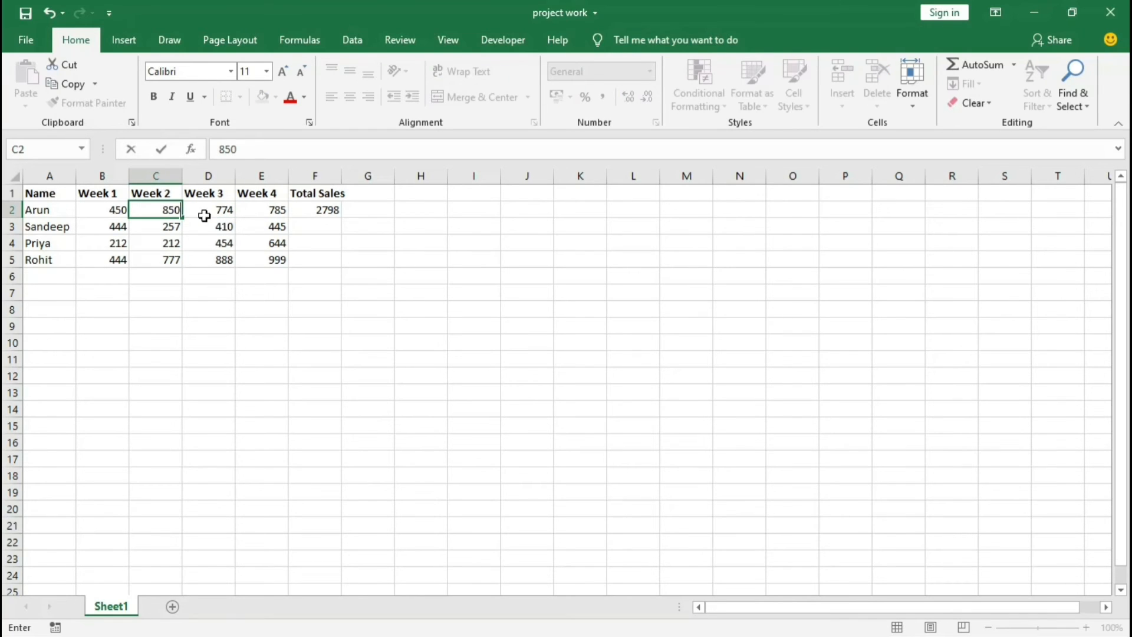
{"action": "key", "text": "Return"}
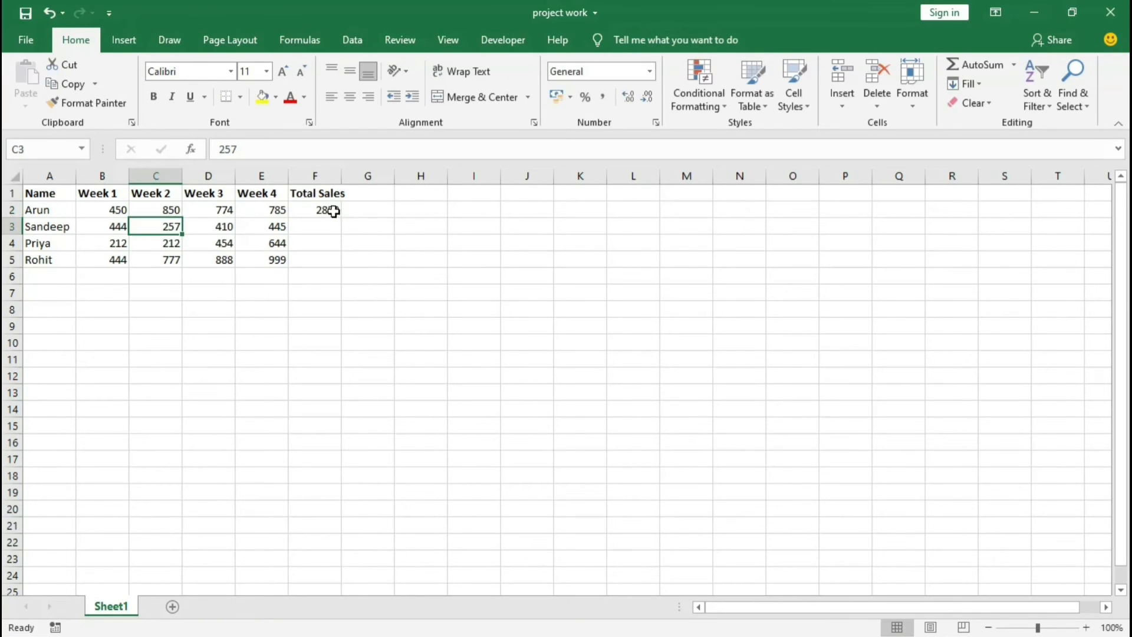
{"action": "left_click", "coordinate": [327, 210]}
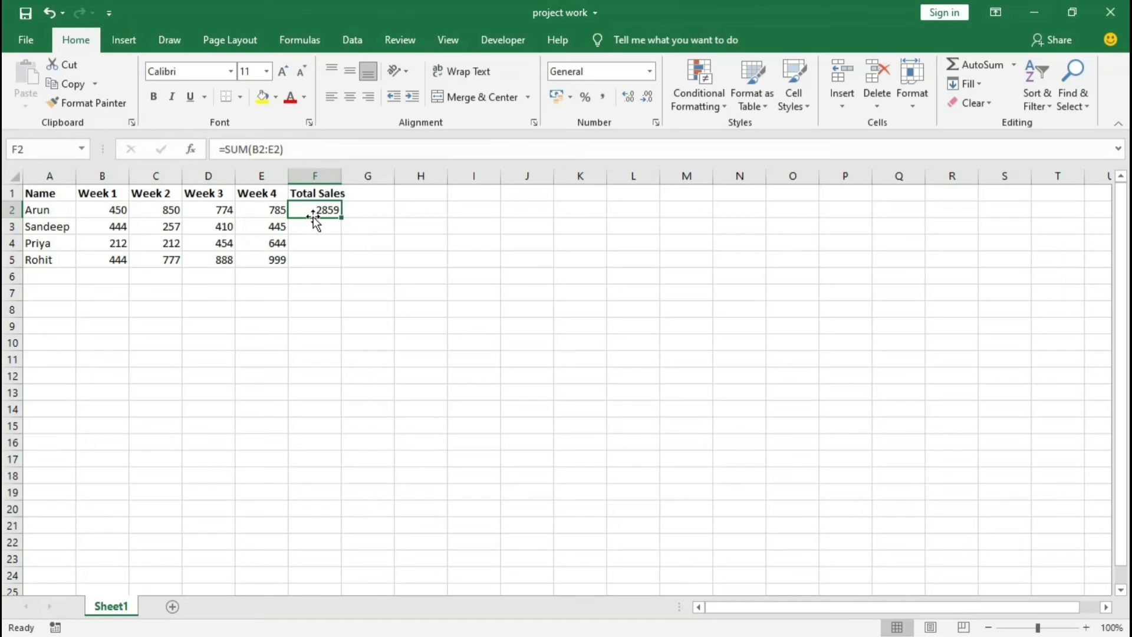
Step: Review the second person's weekly figures in B3 to E3 and the Total Sales cell F3 against the formula in F2
{"action": "left_click", "coordinate": [303, 230]}
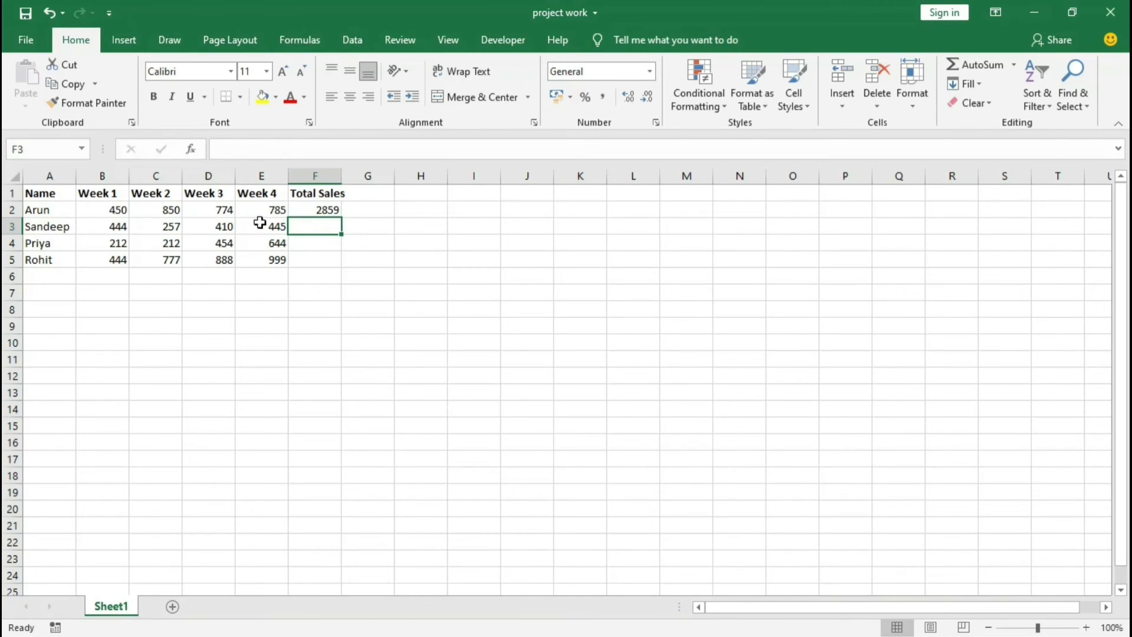
{"action": "left_click_drag", "start_coordinate": [94, 226], "coordinate": [247, 225]}
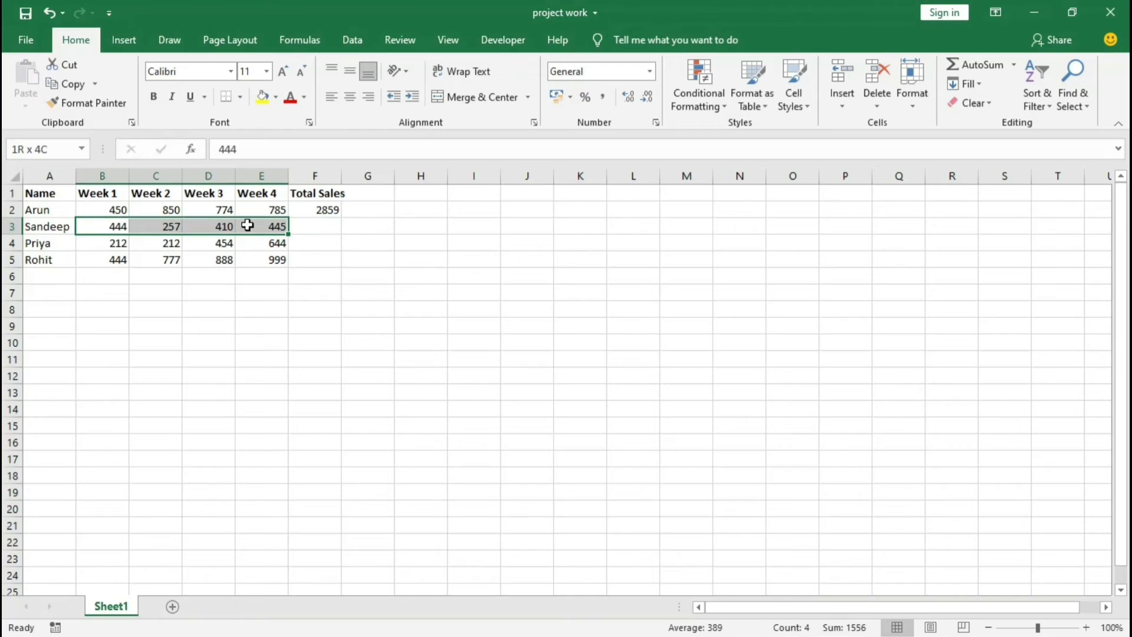
{"action": "left_click", "coordinate": [301, 225]}
{"action": "left_click", "coordinate": [314, 211]}
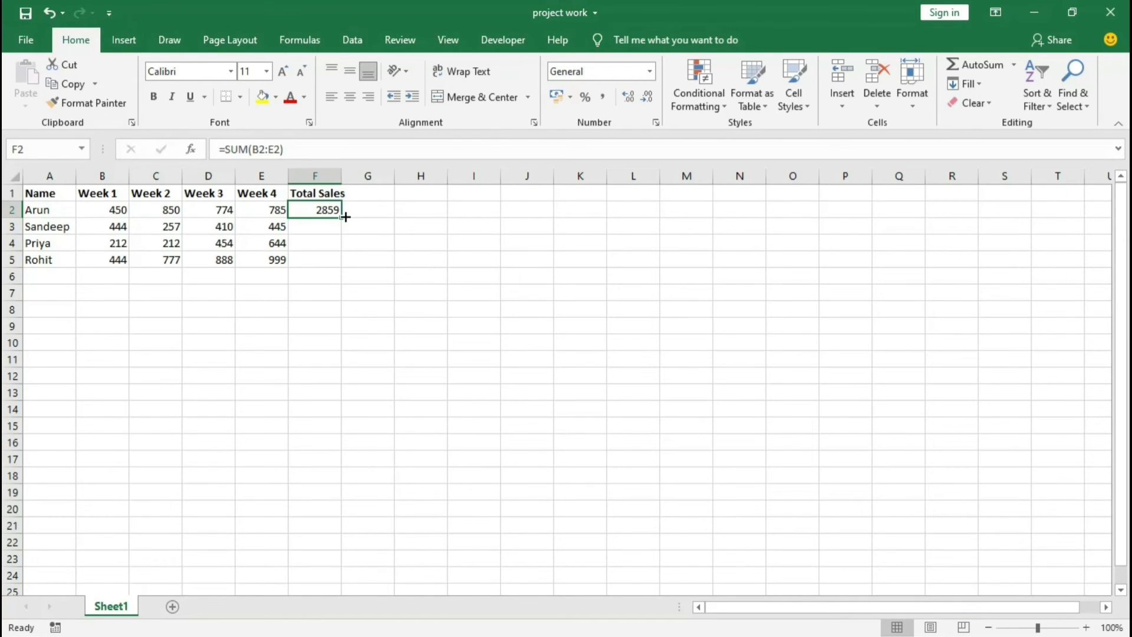
Step: Copy the Total Sales SUM formula from F2 down to F5 and check the formula in F2
{"action": "left_click_drag", "start_coordinate": [343, 217], "coordinate": [337, 263]}
{"action": "left_click", "coordinate": [369, 259]}
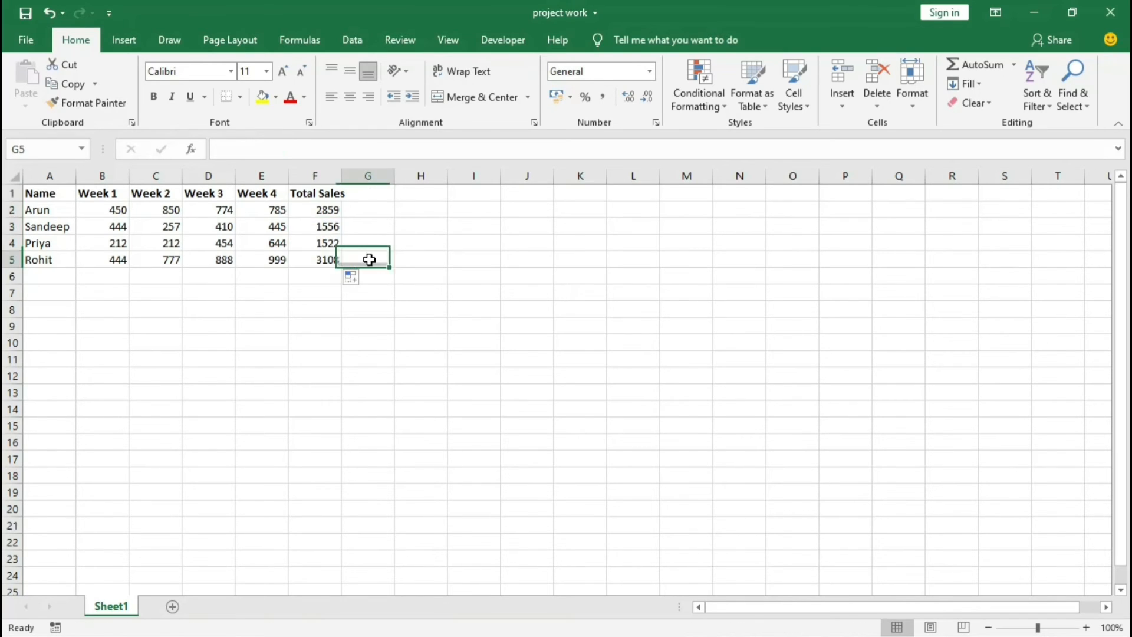
{"action": "left_click", "coordinate": [334, 223]}
{"action": "double_click", "coordinate": [329, 210]}
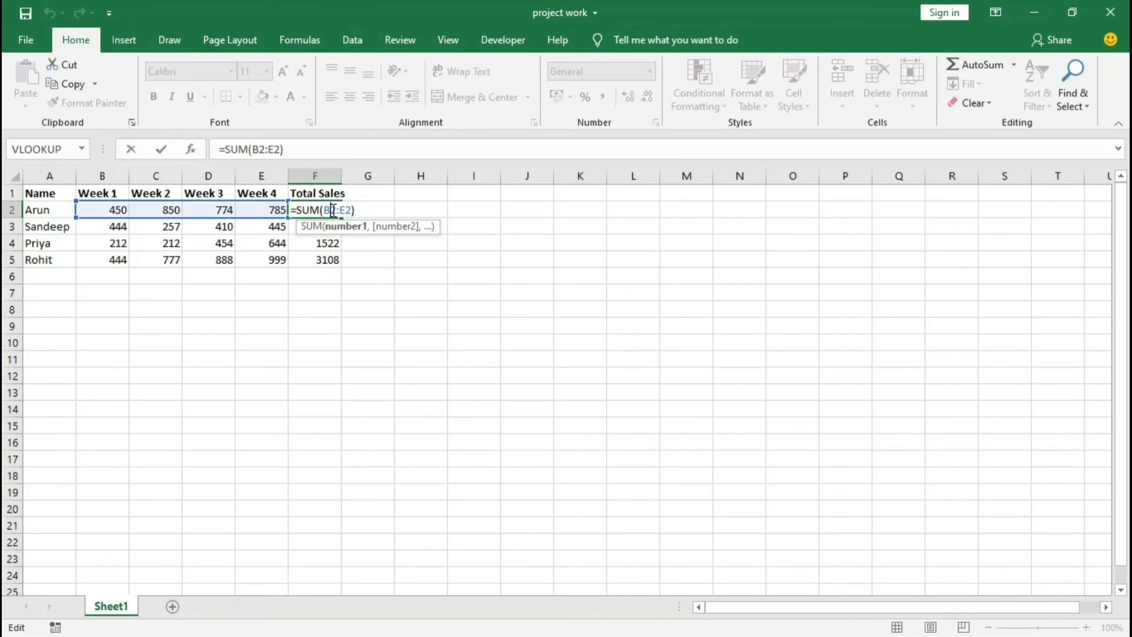
{"action": "key", "text": "Escape"}
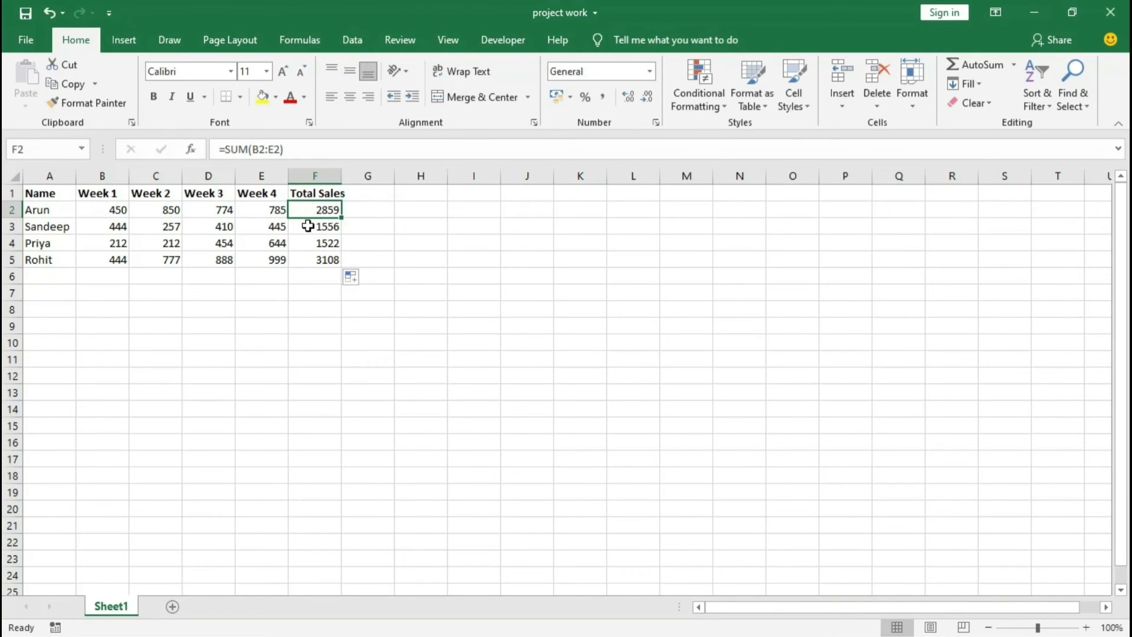
Step: Examine the copied SUM formulas in F3, F4 and F5 one by one, with the weekly cells each refers to
{"action": "left_click", "coordinate": [307, 223]}
{"action": "double_click", "coordinate": [321, 226]}
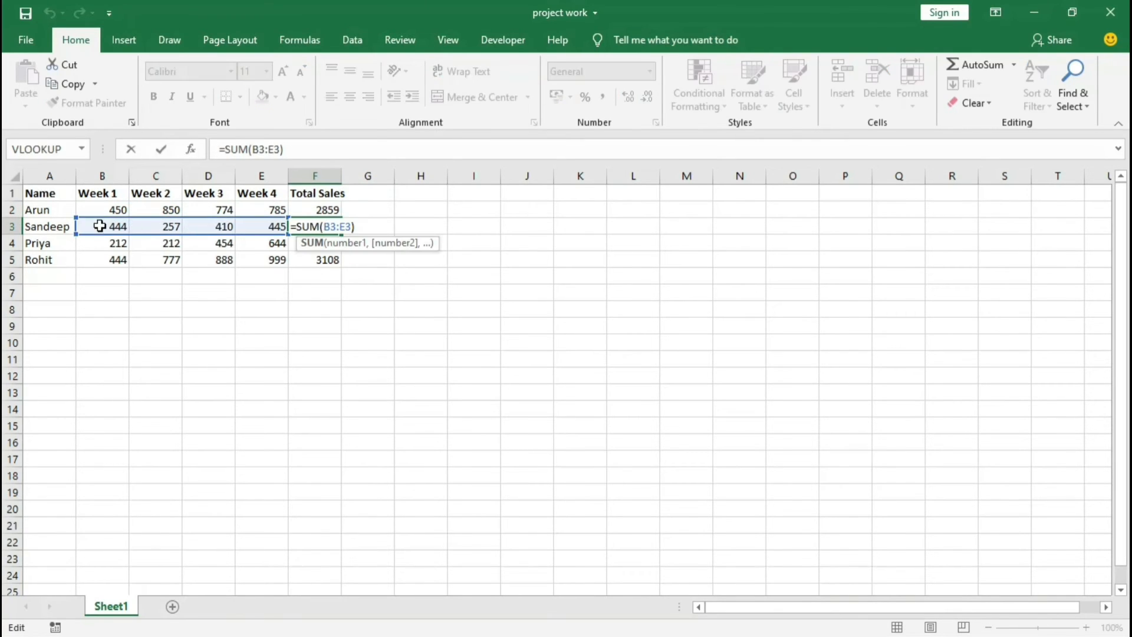
{"action": "key", "text": "Escape"}
{"action": "double_click", "coordinate": [309, 242]}
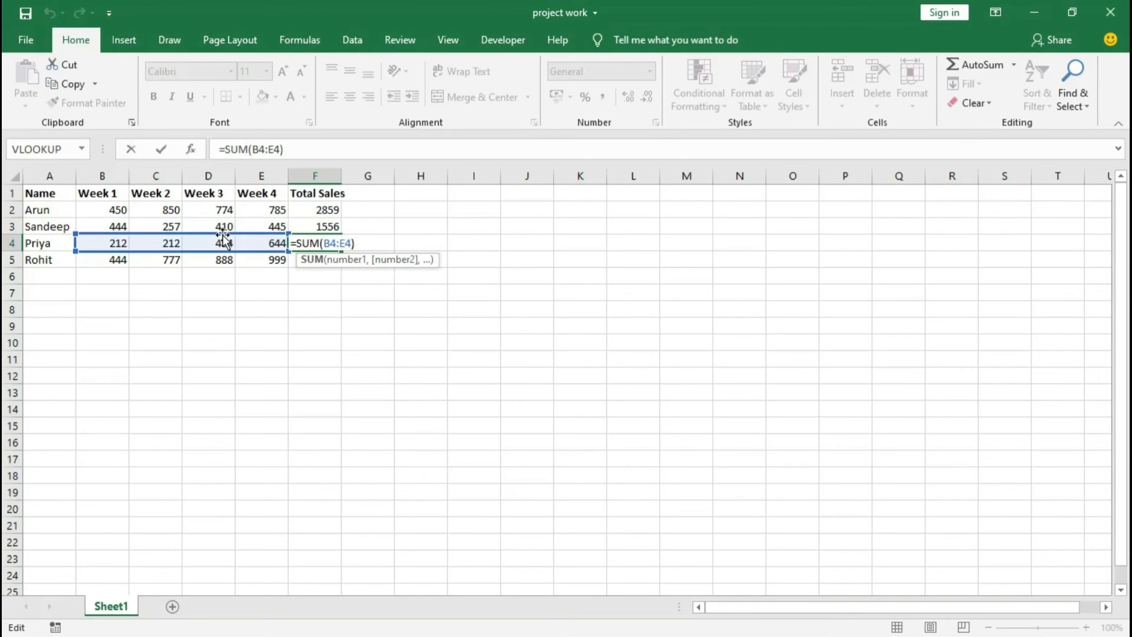
{"action": "key", "text": "Escape"}
{"action": "left_click", "coordinate": [323, 266]}
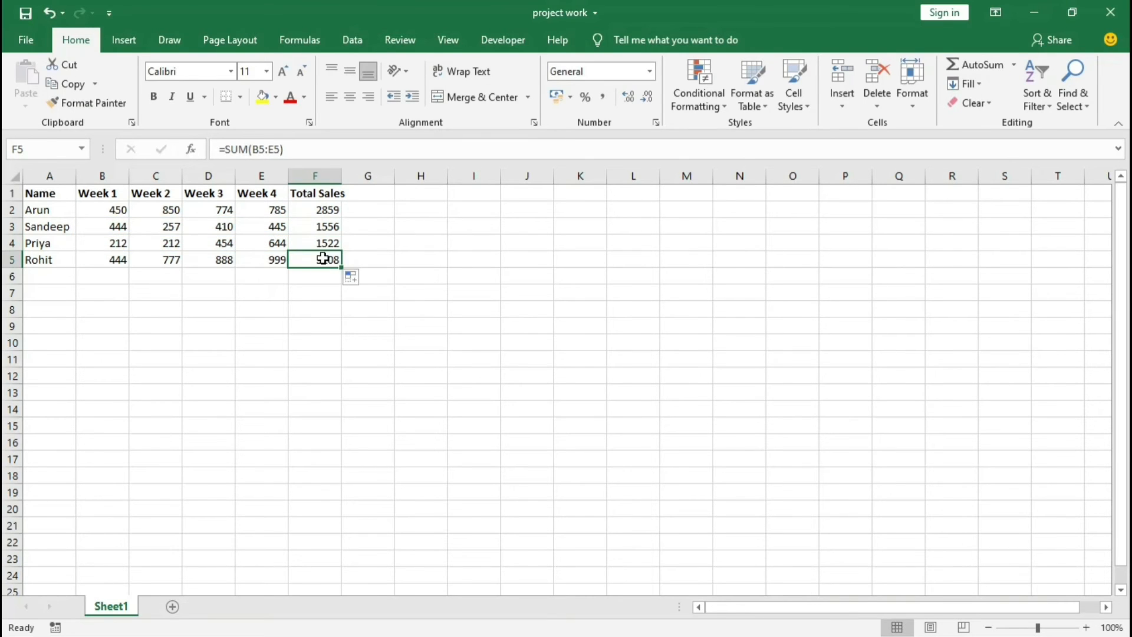
{"action": "double_click", "coordinate": [322, 258]}
{"action": "key", "text": "Escape"}
Step: Compare the row references of the formulas in F3 to F5 with the original formula in F2
{"action": "left_click", "coordinate": [328, 208]}
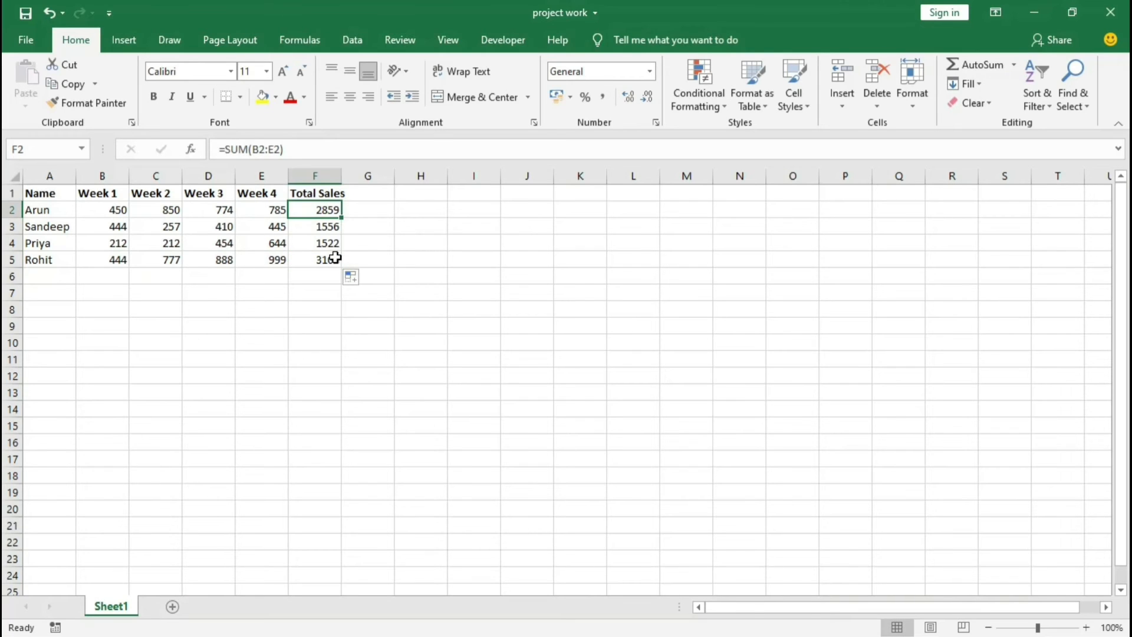
{"action": "double_click", "coordinate": [318, 225]}
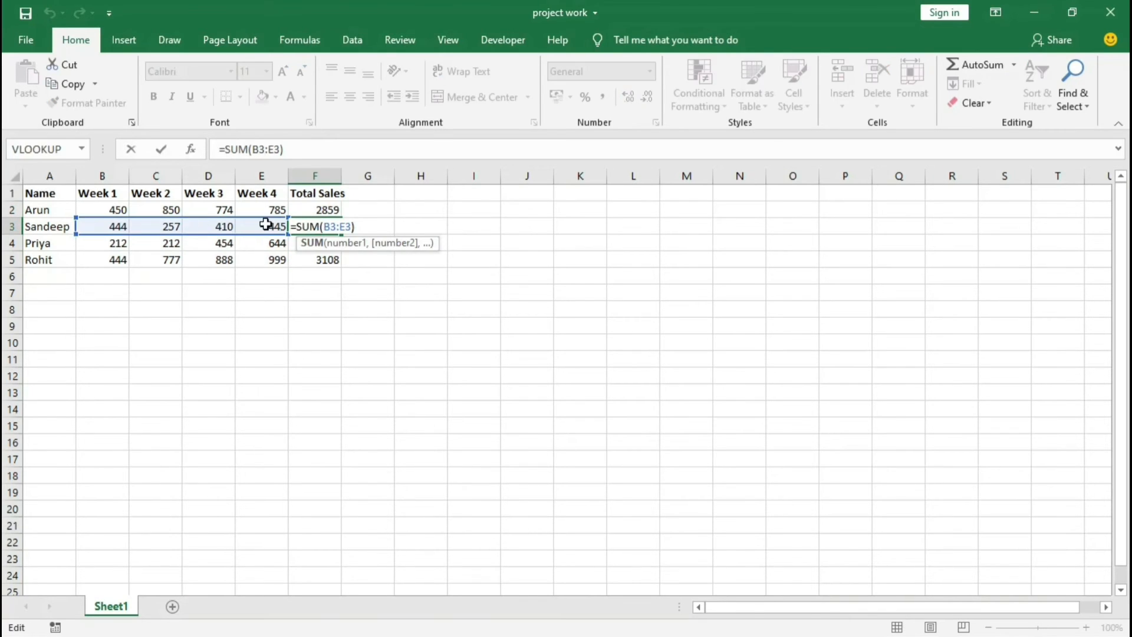
{"action": "key", "text": "Return"}
{"action": "double_click", "coordinate": [331, 241]}
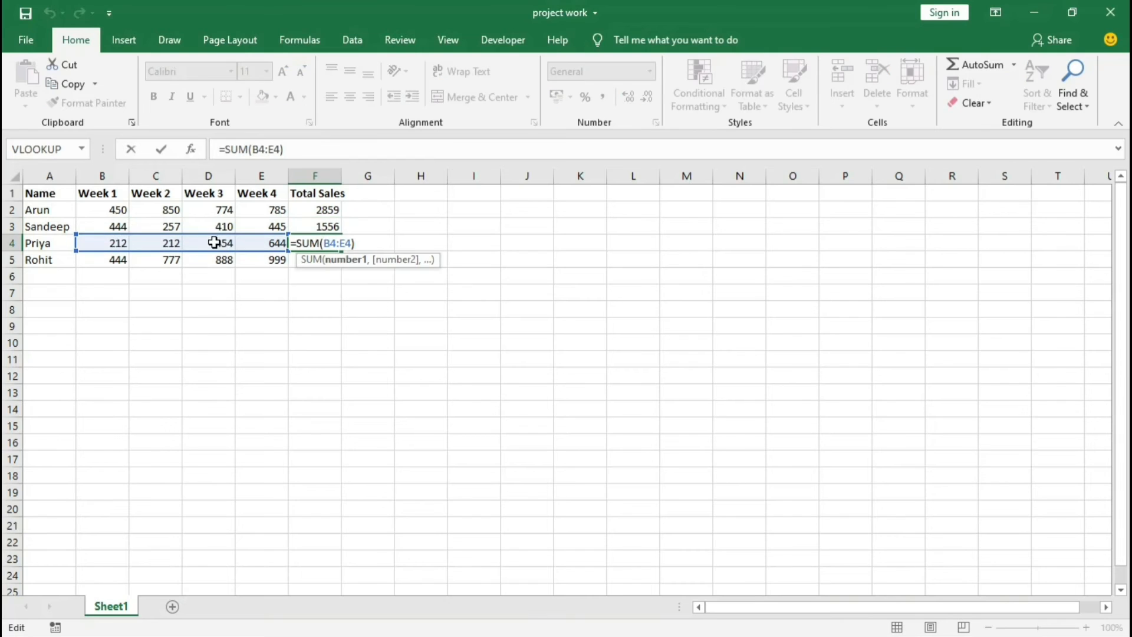
{"action": "key", "text": "Return"}
{"action": "double_click", "coordinate": [316, 260]}
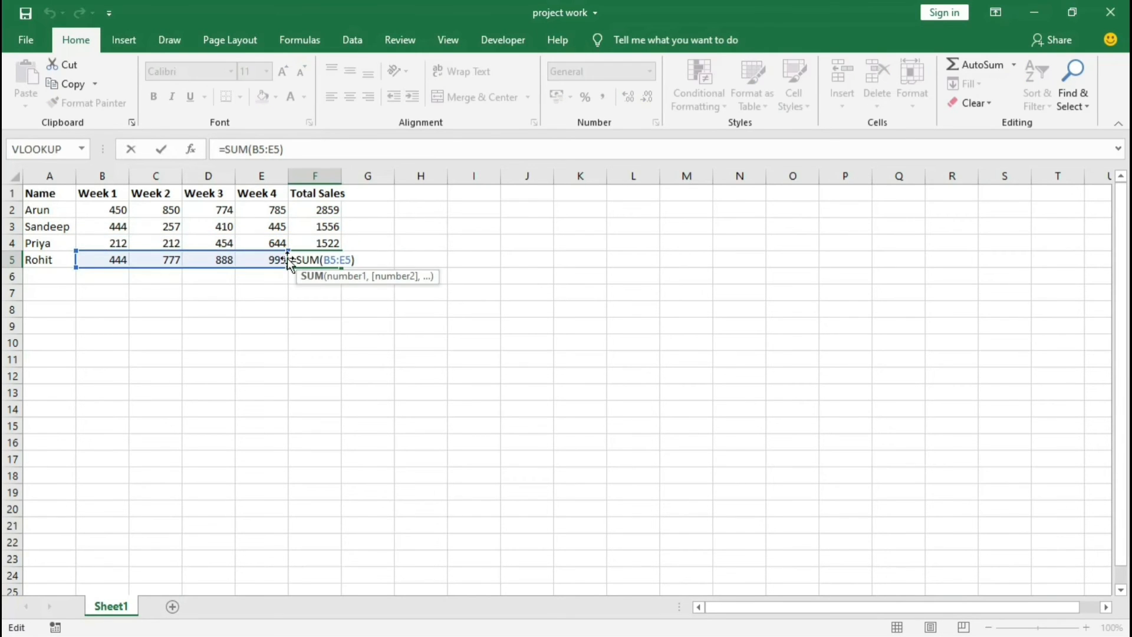
{"action": "key", "text": "ctrl+Return"}
Step: Make the Total Sales figures in F2 to F5 bold
{"action": "left_click_drag", "start_coordinate": [325, 210], "coordinate": [326, 258]}
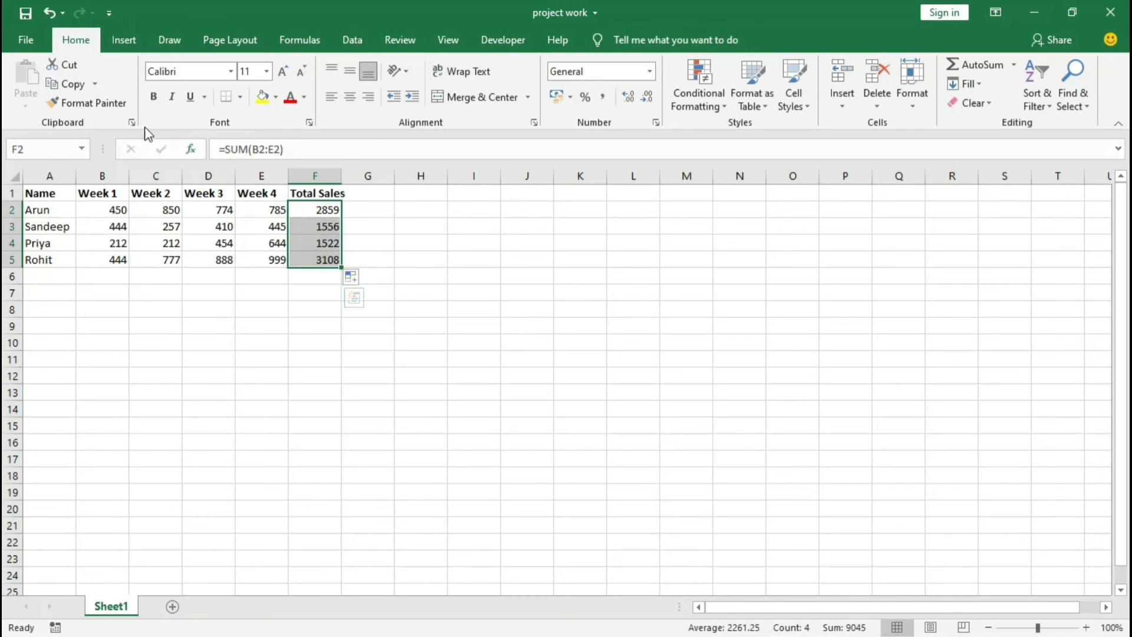
{"action": "left_click", "coordinate": [153, 97]}
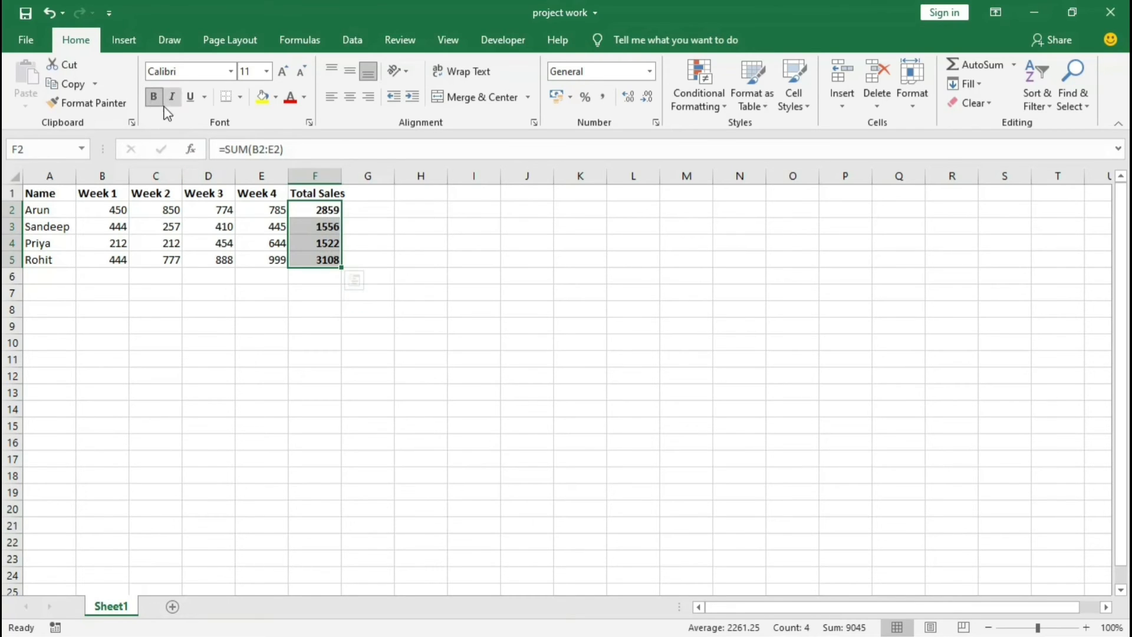
{"action": "left_click", "coordinate": [270, 311]}
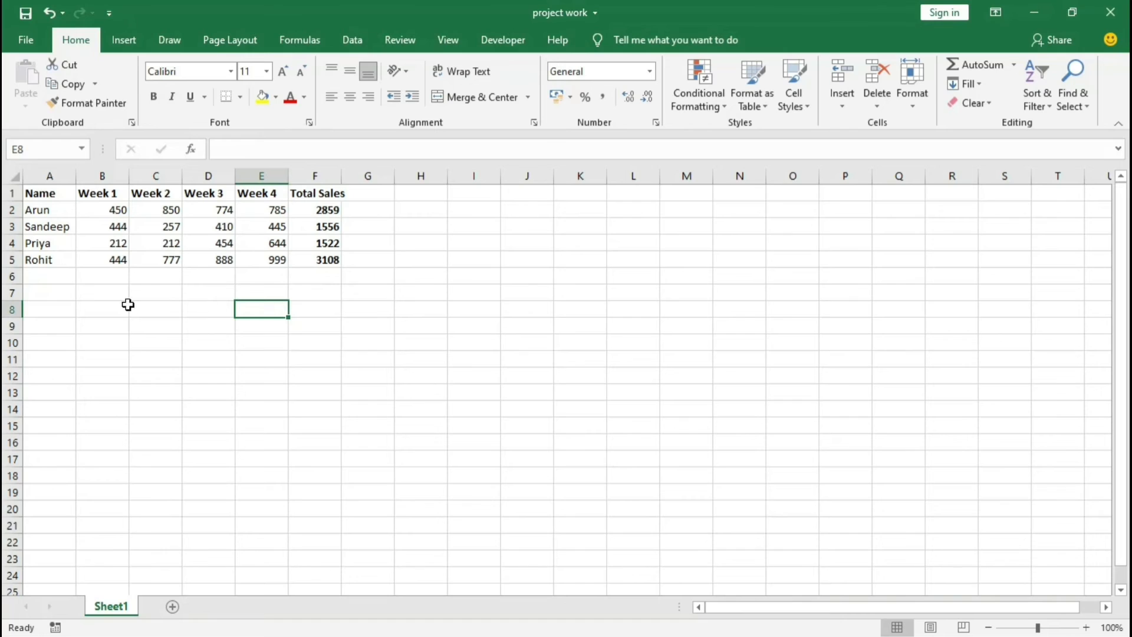
Step: Label A7 as Total and add up the Week 1 sales in B7 with the formula =SUM(B2:B5)
{"action": "left_click", "coordinate": [46, 294]}
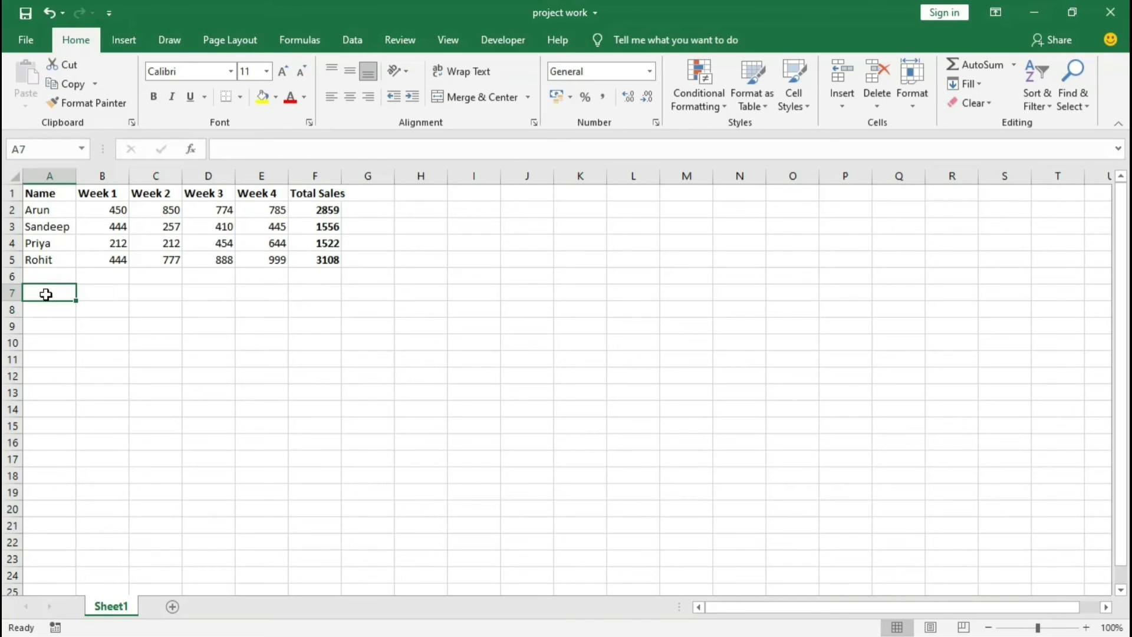
{"action": "type", "text": "Total"}
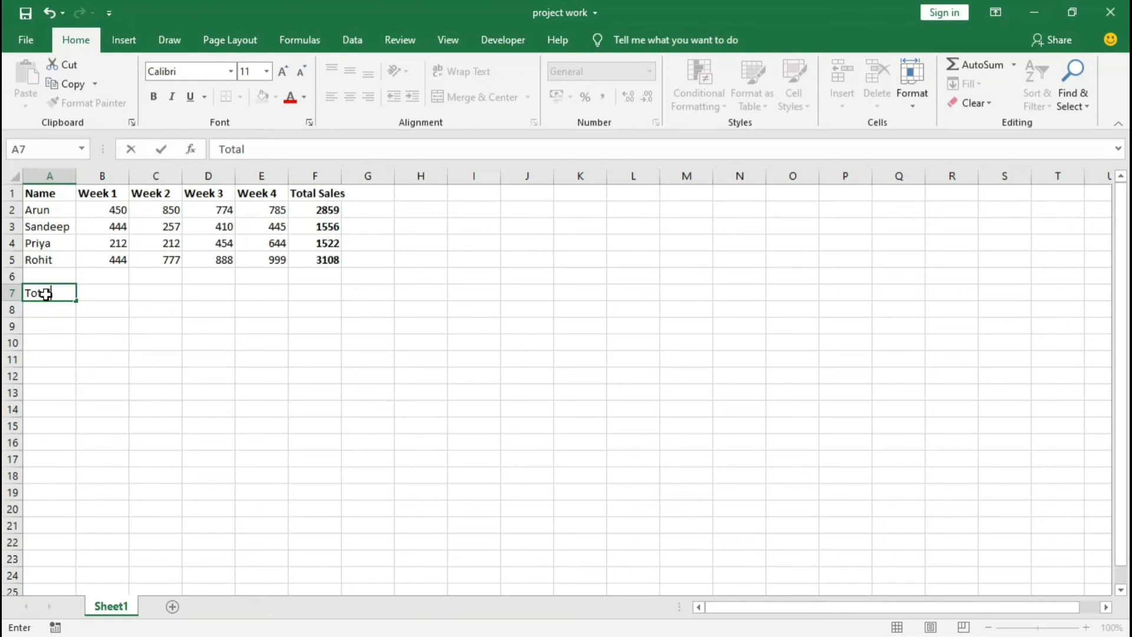
{"action": "left_click", "coordinate": [102, 295]}
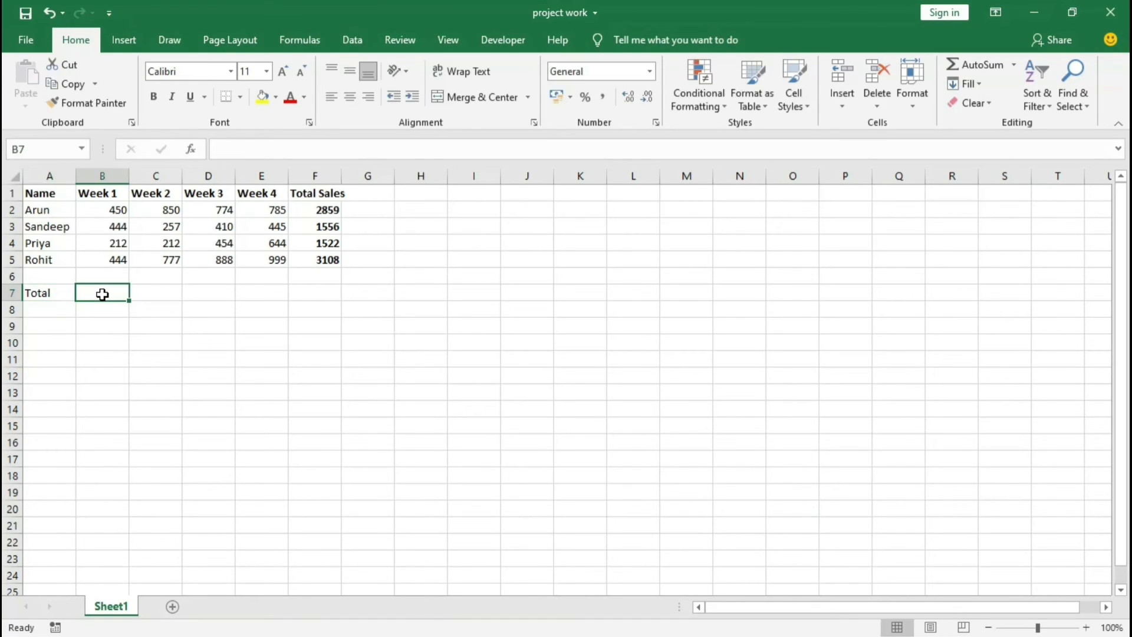
{"action": "type", "text": "=sum"}
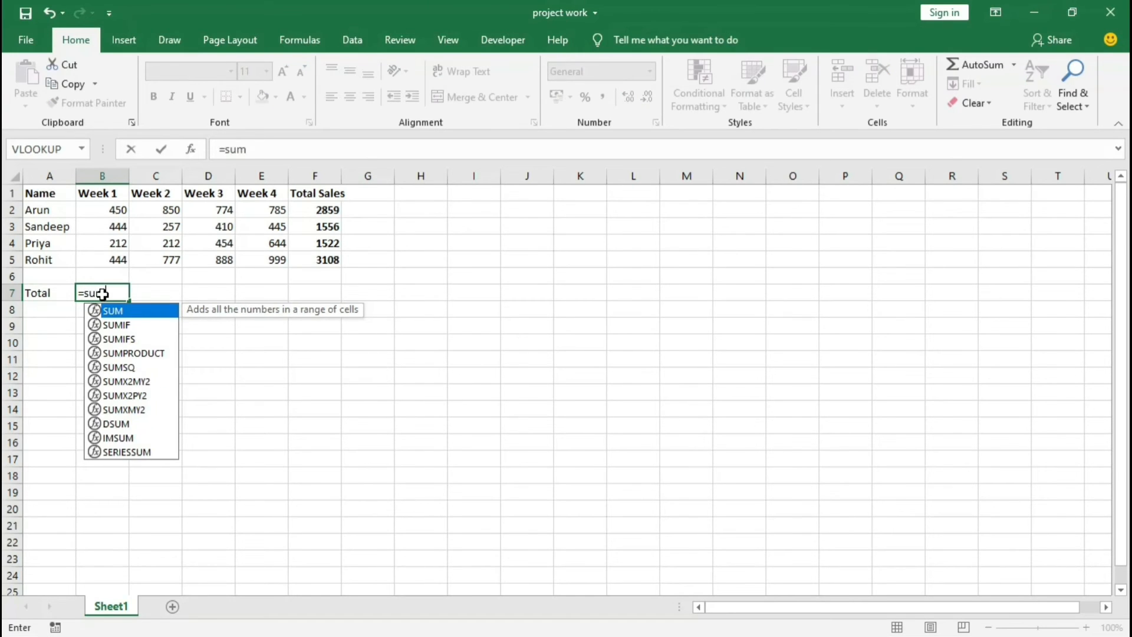
{"action": "key", "text": "Tab"}
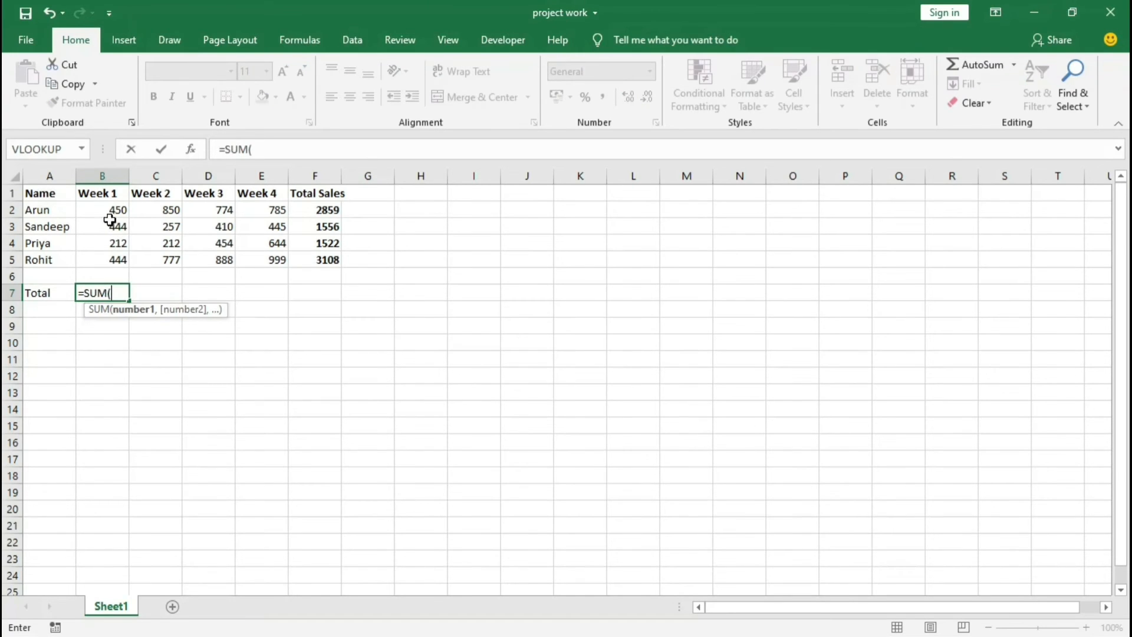
{"action": "left_click_drag", "start_coordinate": [102, 210], "coordinate": [103, 260]}
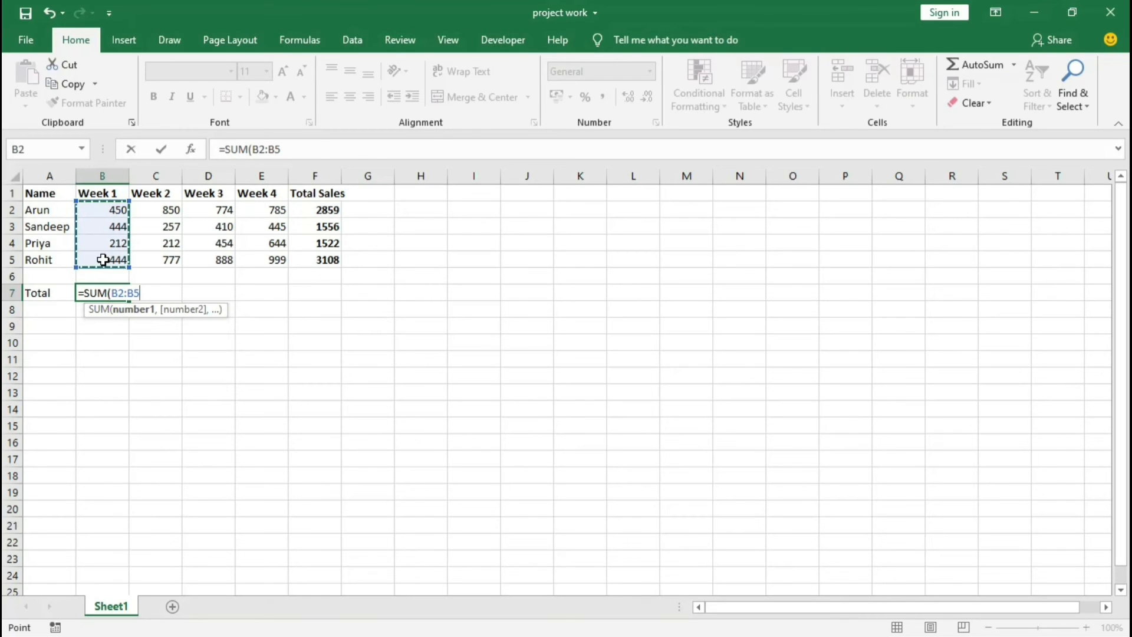
{"action": "type", "text": ")"}
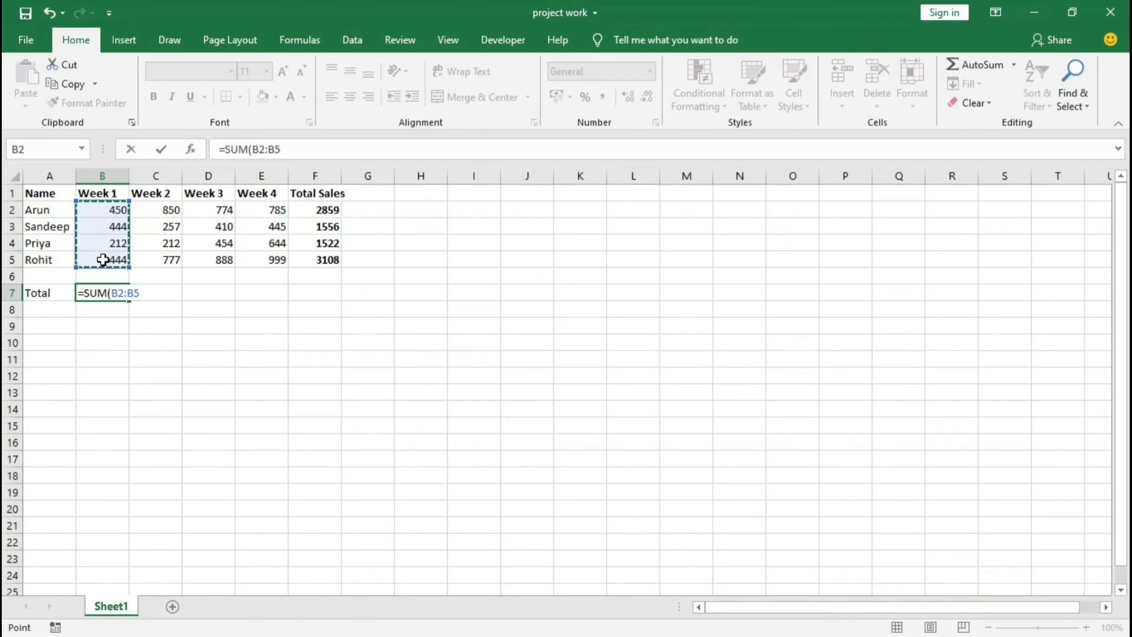
{"action": "key", "text": "Return"}
{"action": "left_click", "coordinate": [112, 293]}
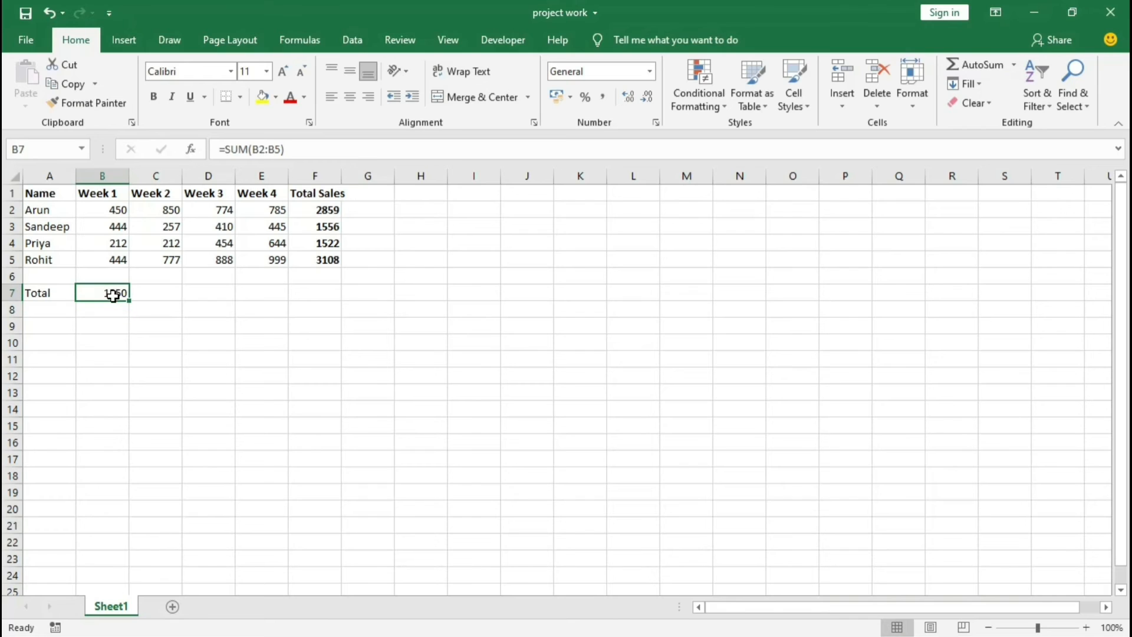
Step: Copy the Week 1 total formula from B7 across to F7 to total the other weeks and the Total Sales column
{"action": "left_click", "coordinate": [156, 293]}
{"action": "left_click_drag", "start_coordinate": [167, 212], "coordinate": [164, 257]}
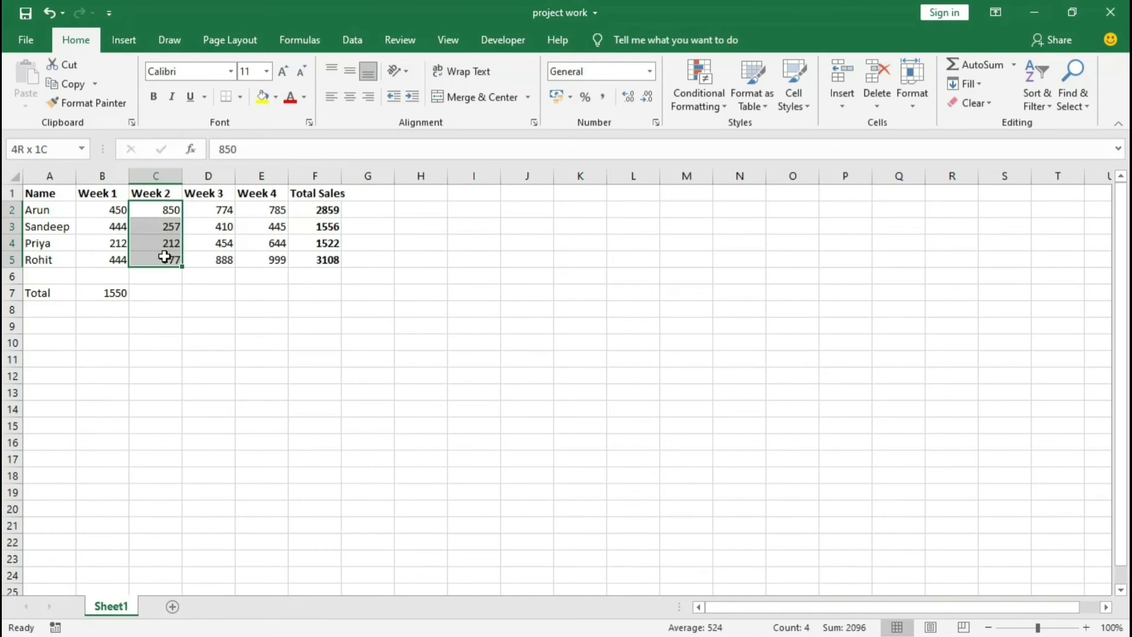
{"action": "left_click", "coordinate": [113, 293]}
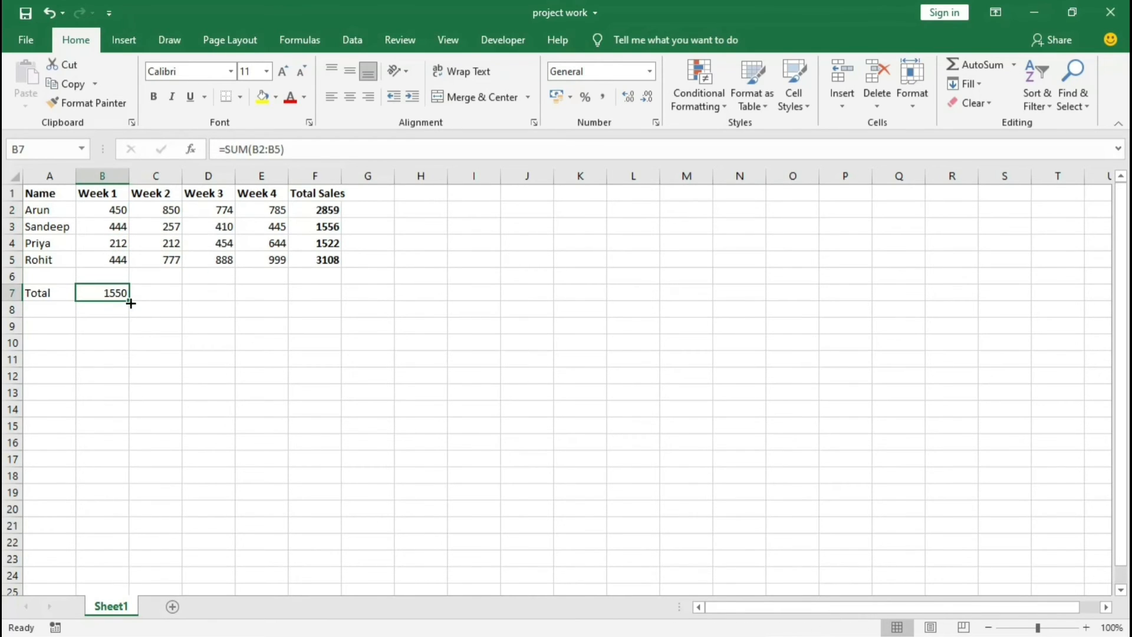
{"action": "left_click_drag", "start_coordinate": [130, 303], "coordinate": [319, 298]}
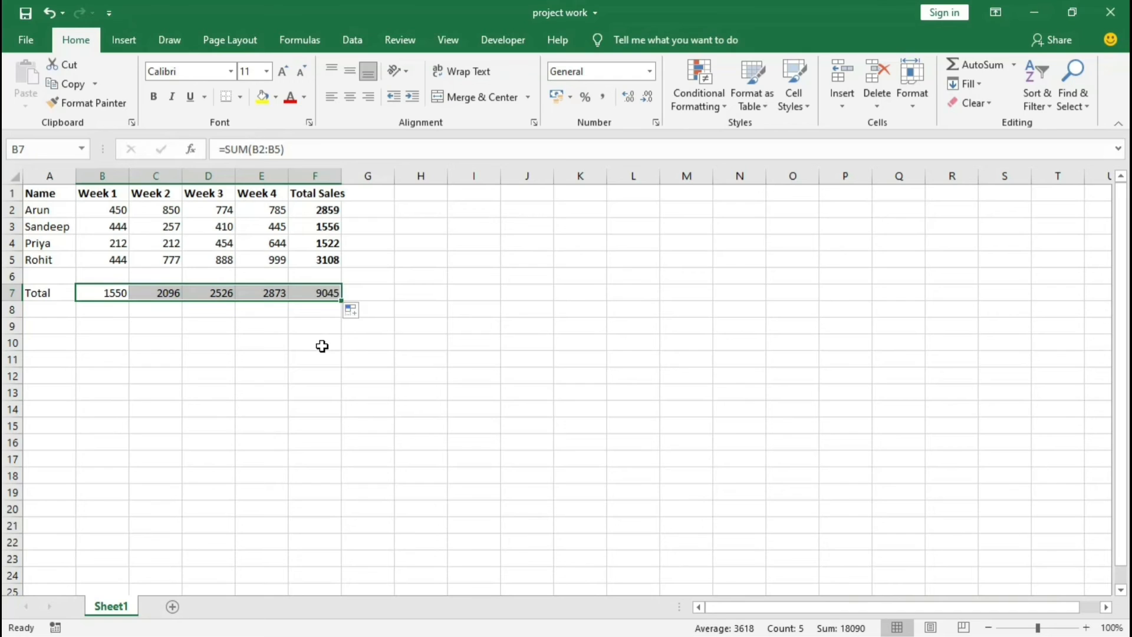
{"action": "left_click", "coordinate": [322, 346]}
Step: Format the totals in B7 to F7 as bold with font size 12
{"action": "left_click_drag", "start_coordinate": [106, 293], "coordinate": [334, 293]}
{"action": "left_click", "coordinate": [154, 96]}
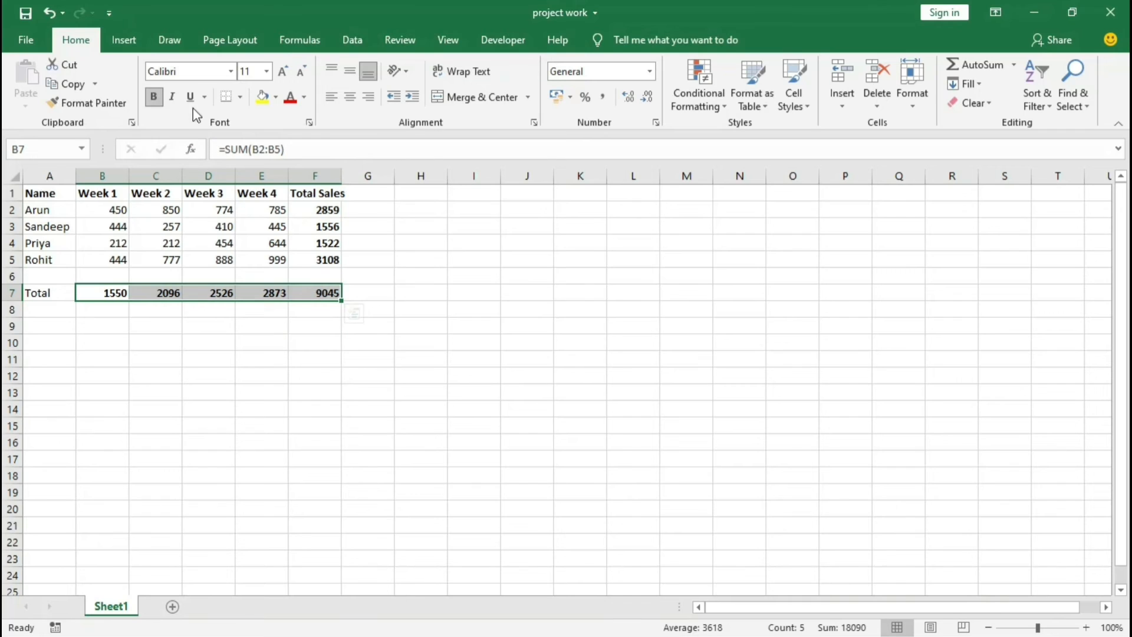
{"action": "left_click", "coordinate": [283, 72]}
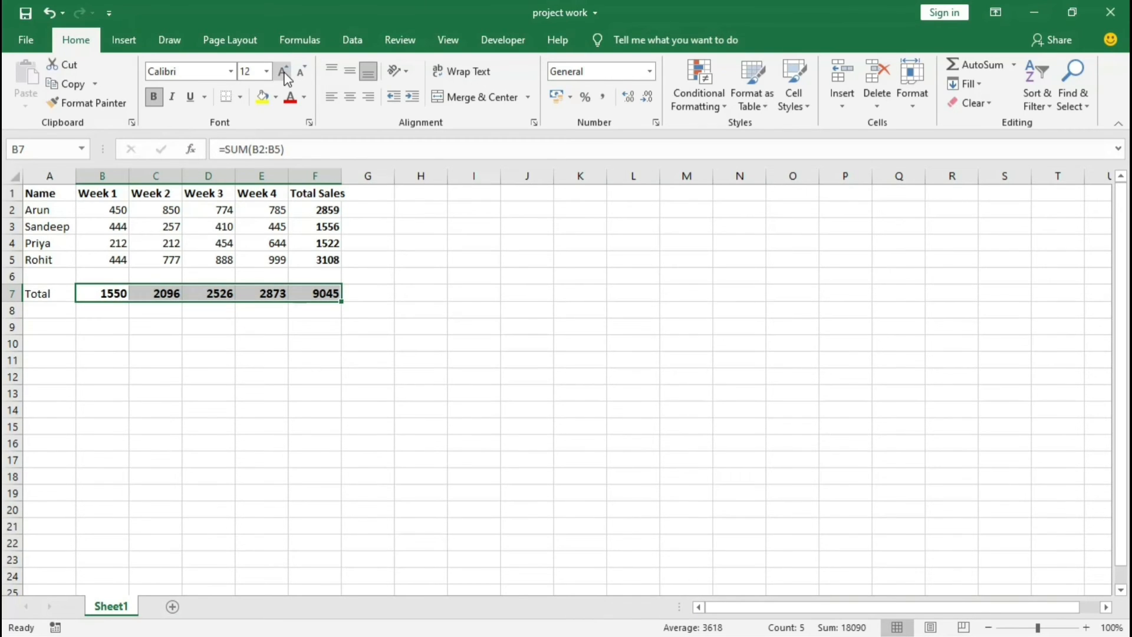
{"action": "left_click", "coordinate": [402, 302]}
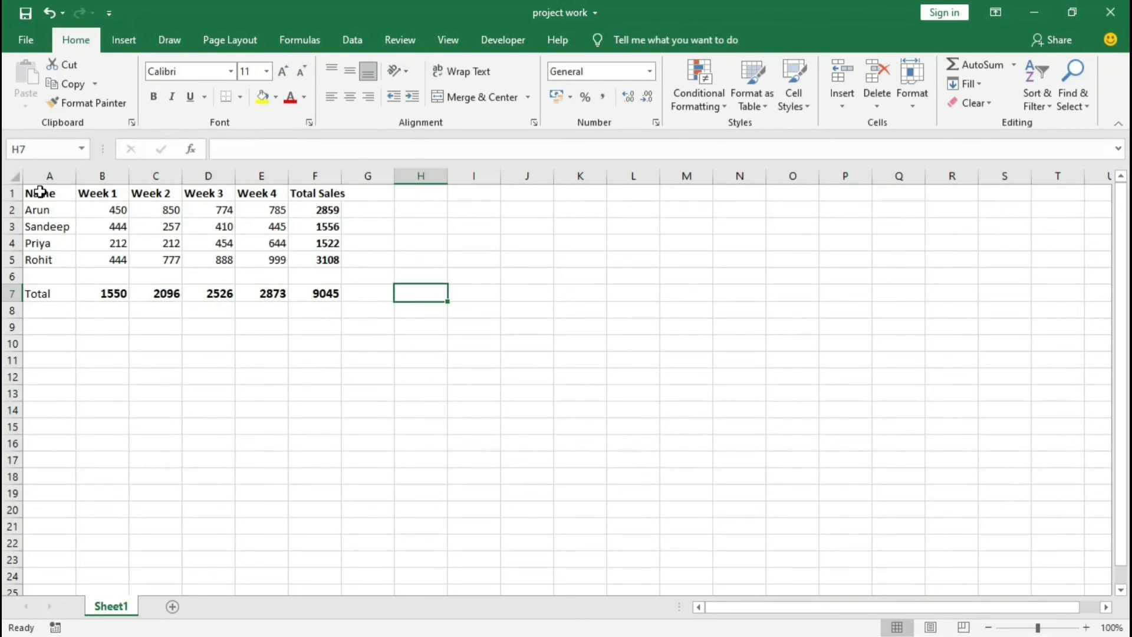
Step: Review the whole sales table from the headers in A1 to the grand total in F7
{"action": "left_click", "coordinate": [293, 380]}
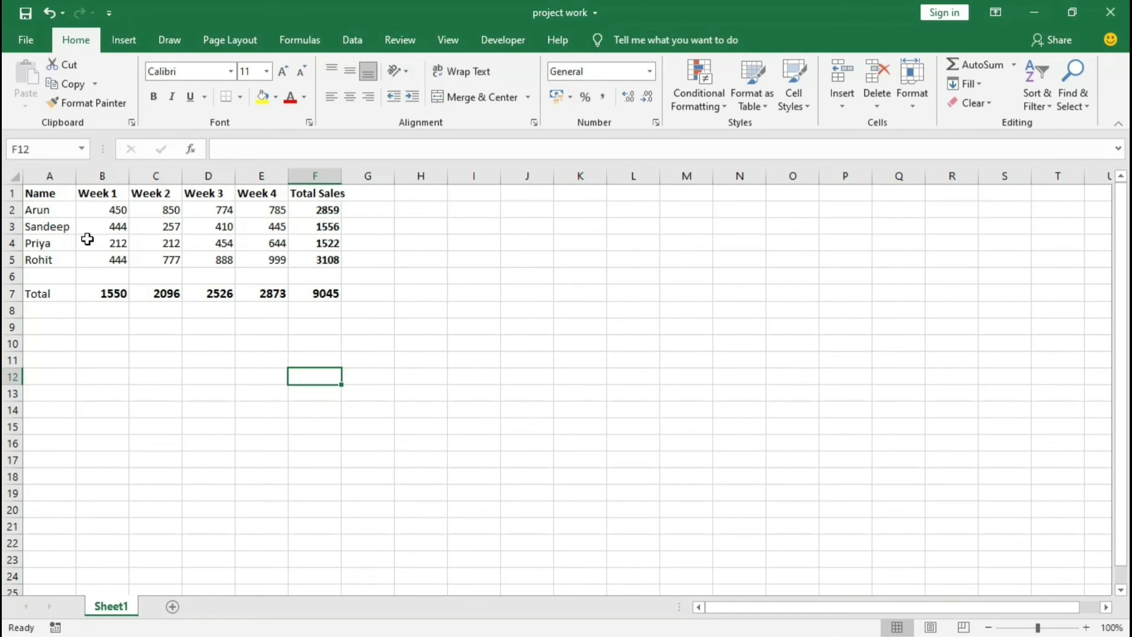
{"action": "left_click_drag", "start_coordinate": [39, 188], "coordinate": [328, 290]}
{"action": "left_click", "coordinate": [295, 351]}
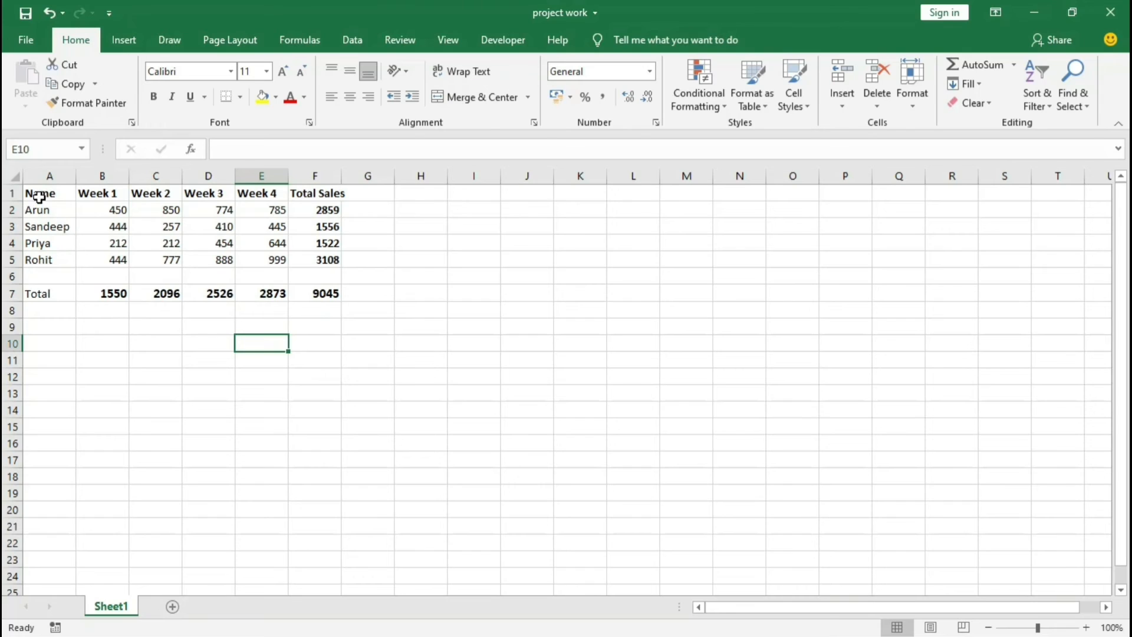
{"action": "left_click_drag", "start_coordinate": [36, 191], "coordinate": [201, 250]}
{"action": "left_click", "coordinate": [426, 275]}
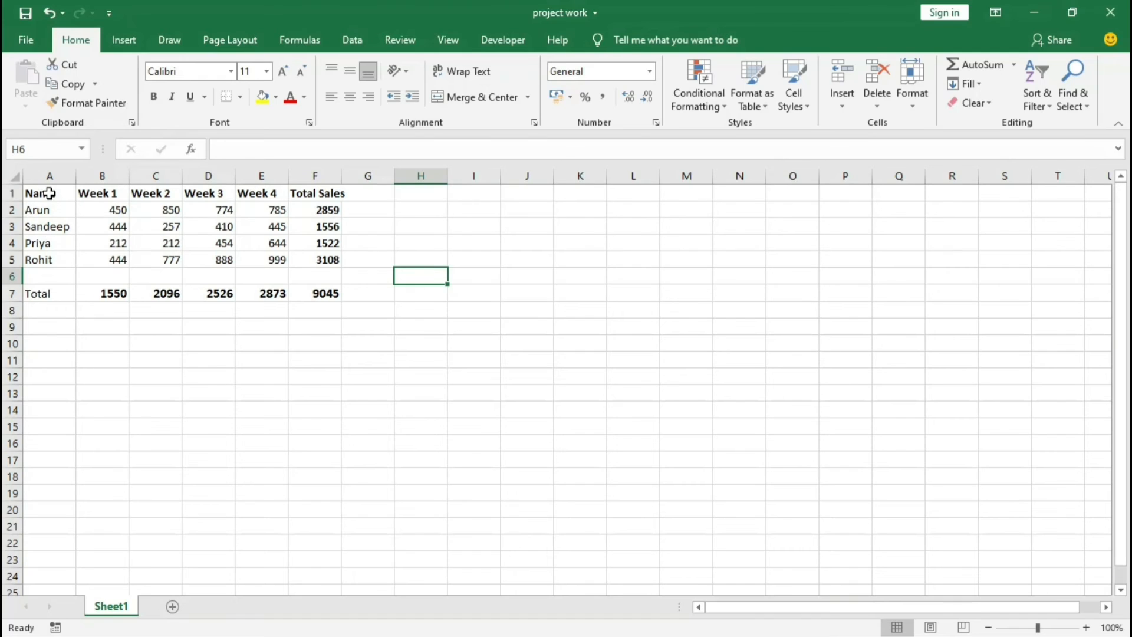
{"action": "left_click_drag", "start_coordinate": [39, 192], "coordinate": [320, 289]}
{"action": "left_click", "coordinate": [420, 309]}
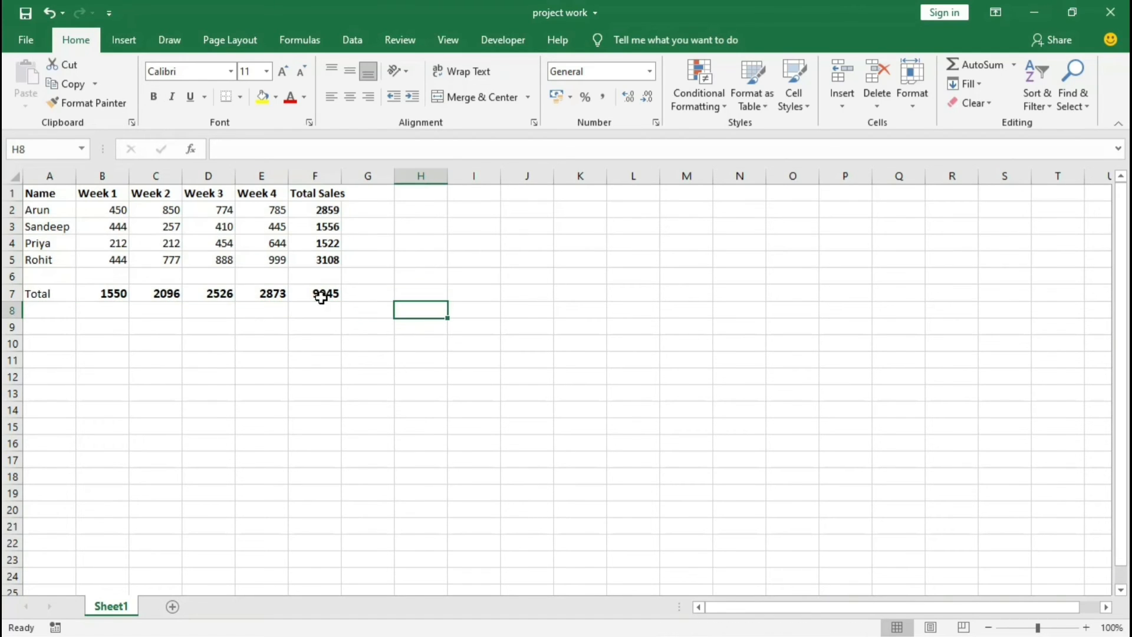
{"action": "key", "text": "ctrl+F3"}
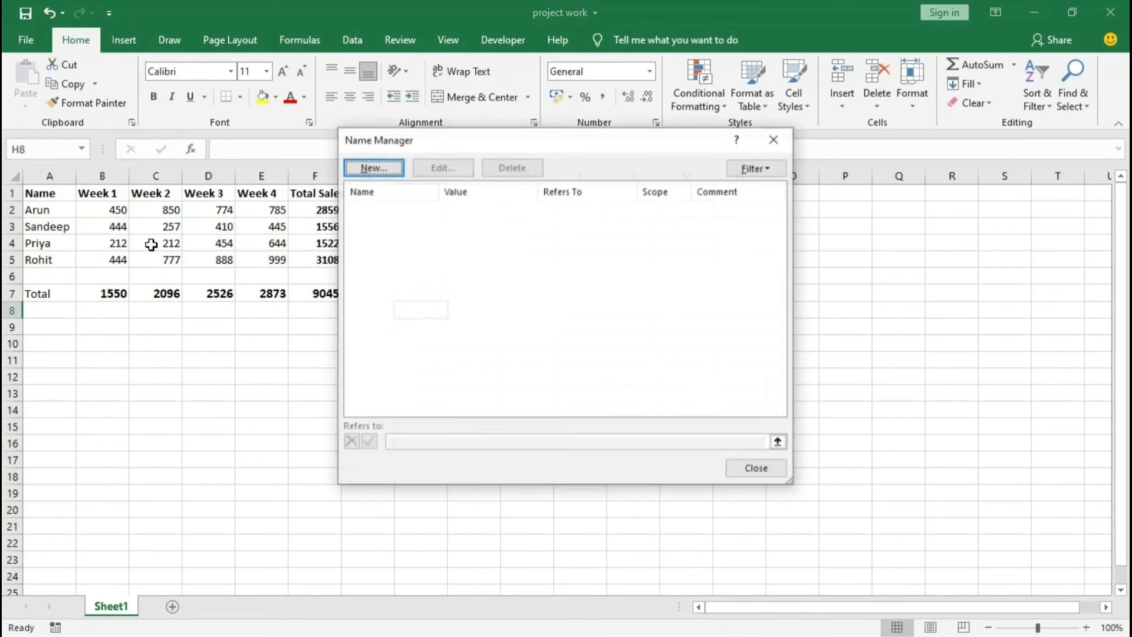
{"action": "key", "text": "Escape"}
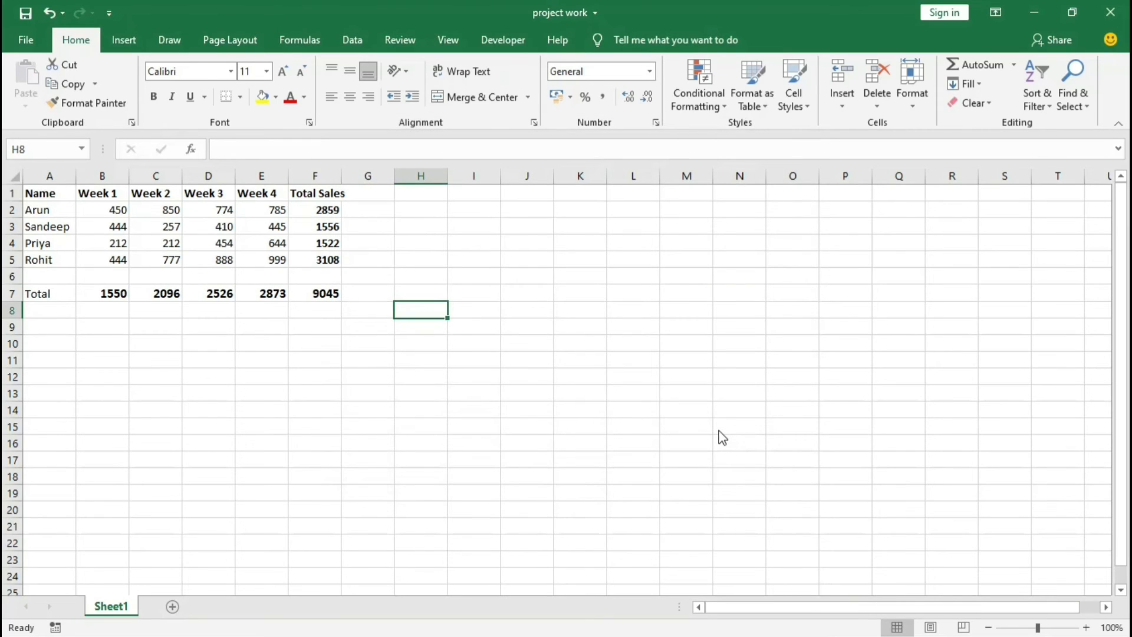
{"action": "left_click", "coordinate": [473, 326]}
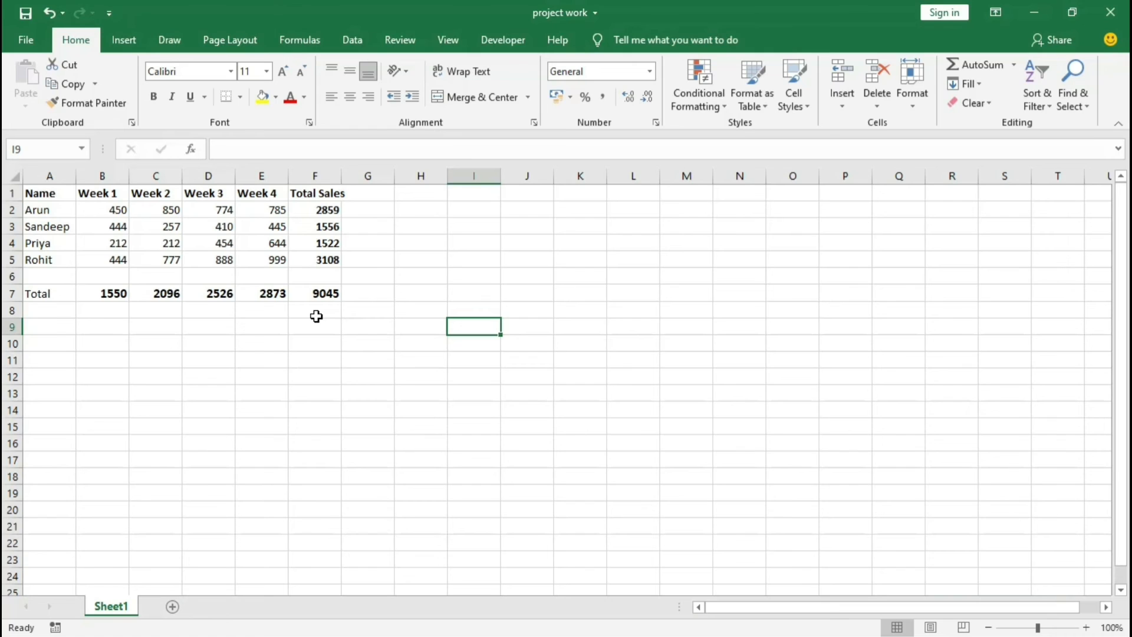
Step: Open the print preview of the sales sheet to see how the table fits on the page
{"action": "key", "text": "ctrl+p"}
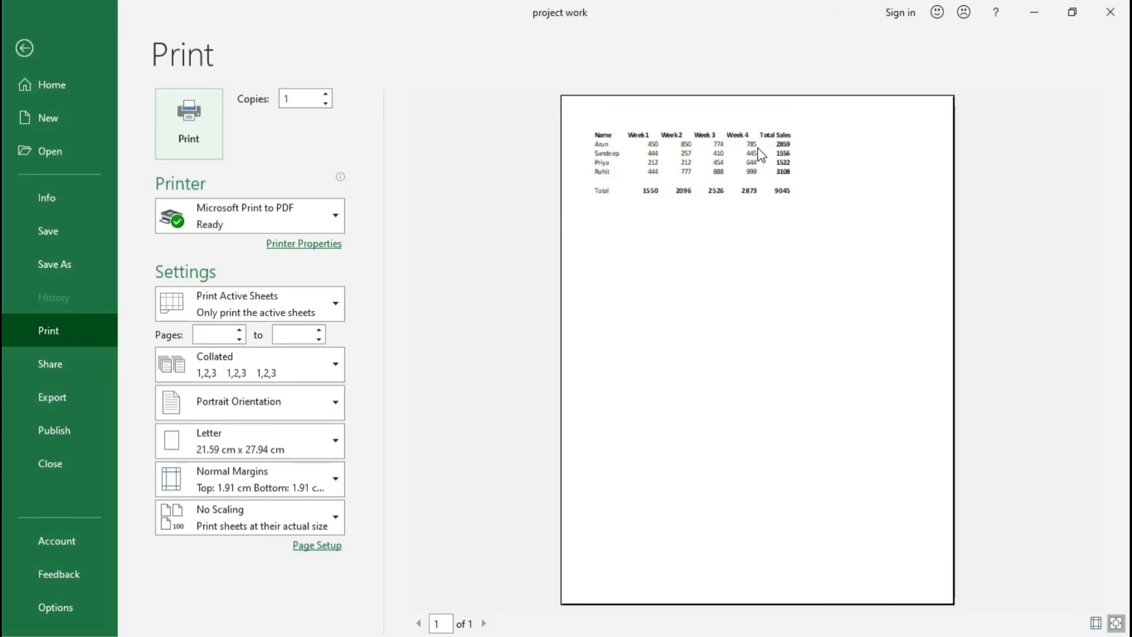
Step: Close the print preview and select the whole sales table from A1 to F7
{"action": "key", "text": "Escape"}
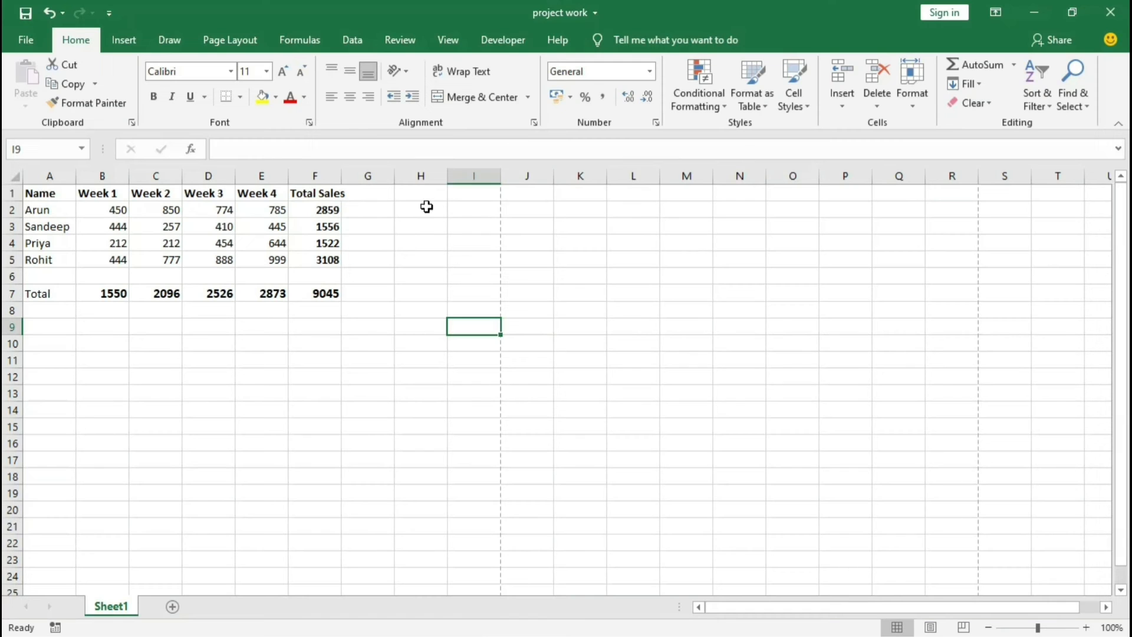
{"action": "left_click", "coordinate": [52, 193]}
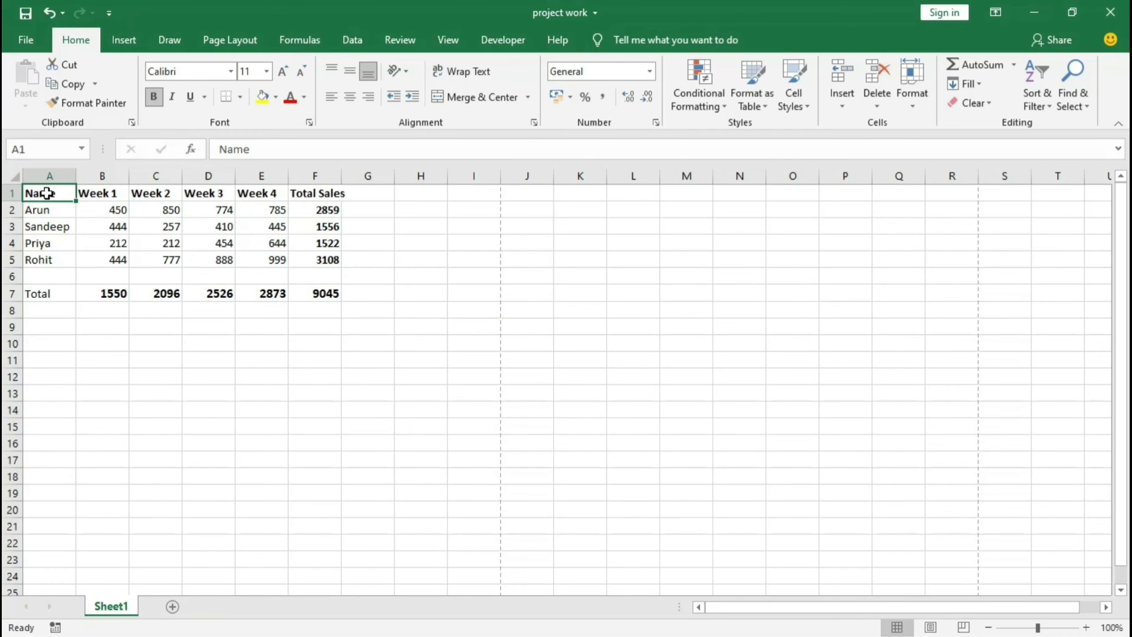
{"action": "left_click_drag", "start_coordinate": [46, 192], "coordinate": [333, 289]}
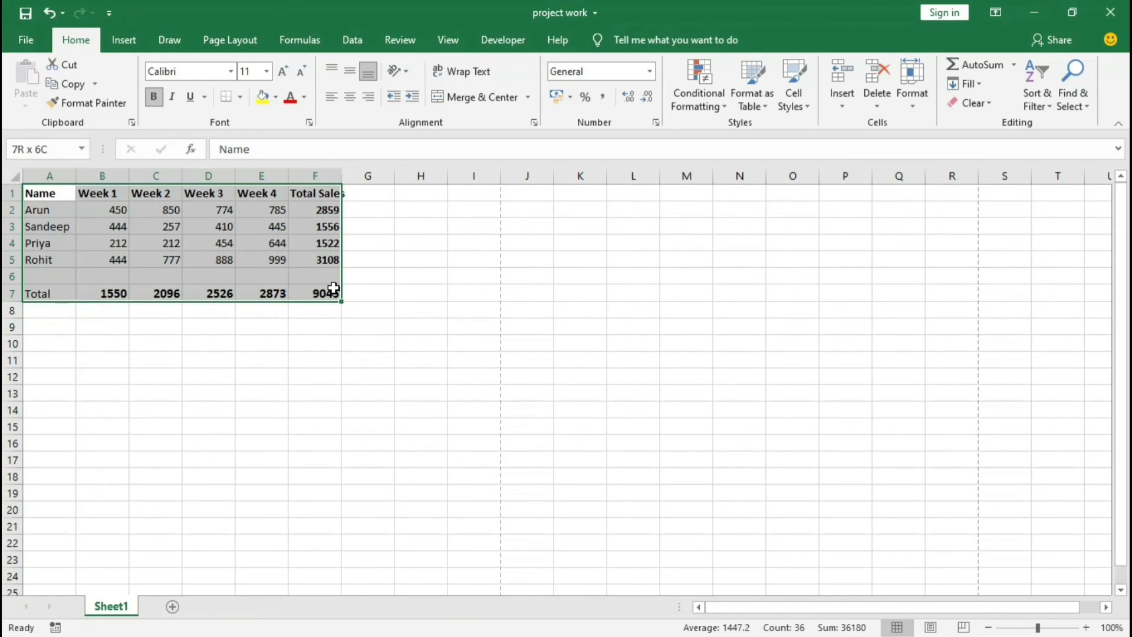
{"action": "left_click_drag", "start_coordinate": [333, 289], "coordinate": [334, 289]}
Step: Reselect the sales table from A1 by extending the selection cell by cell across to column F and down to row 7
{"action": "left_click", "coordinate": [52, 194]}
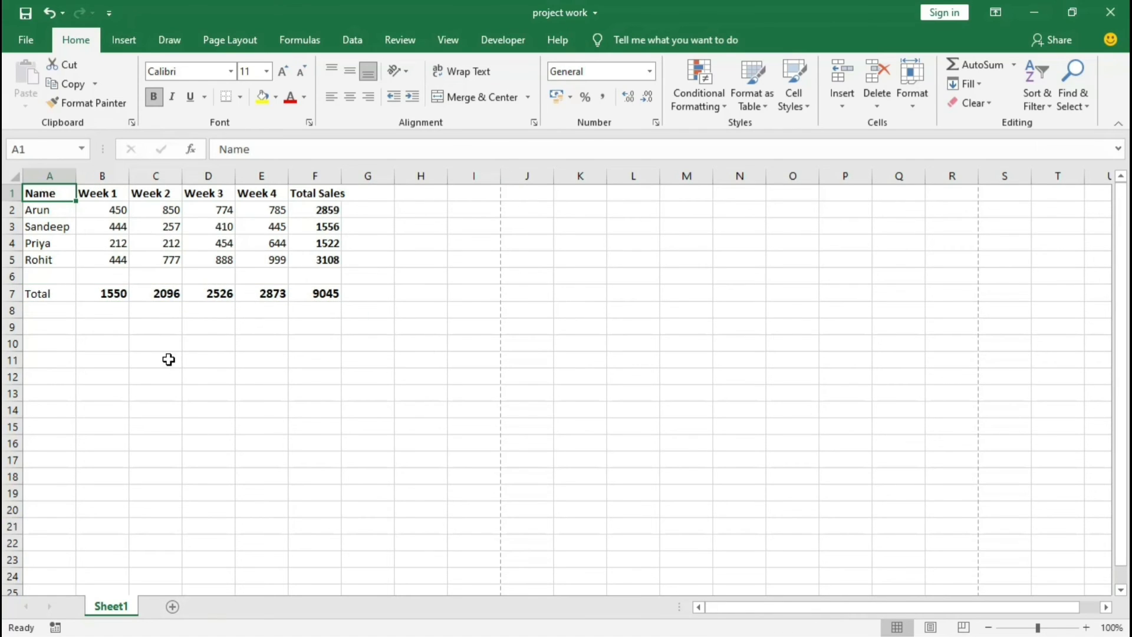
{"action": "key", "text": "Down"}
{"action": "key", "text": "Up"}
{"action": "key", "text": "shift+Right"}
{"action": "key", "text": "shift+Right"}
{"action": "key", "text": "shift+Right"}
{"action": "key", "text": "shift+Right"}
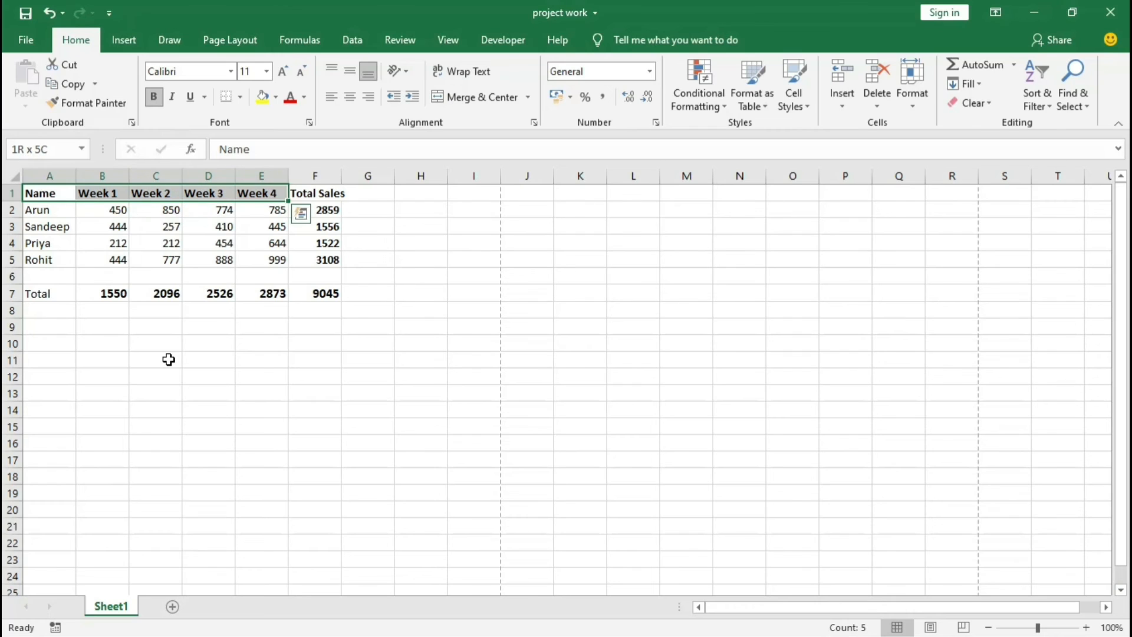
{"action": "key", "text": "shift+Right"}
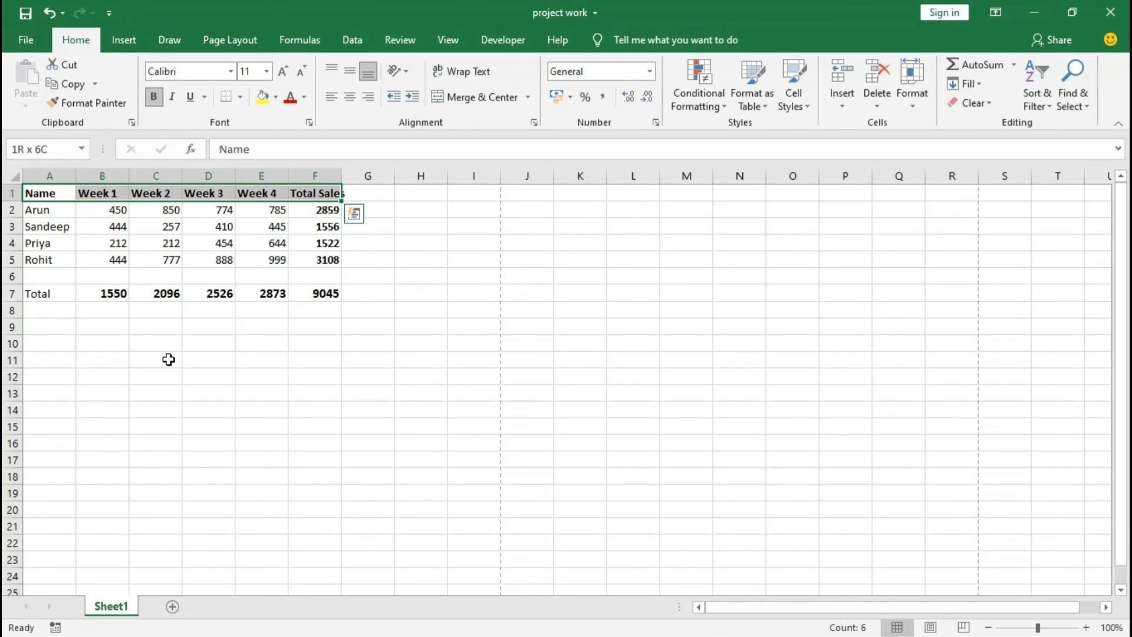
{"action": "key", "text": "shift+Down"}
{"action": "key", "text": "shift+Down"}
{"action": "key", "text": "shift+Down"}
{"action": "key", "text": "shift+Down"}
{"action": "key", "text": "shift+Down"}
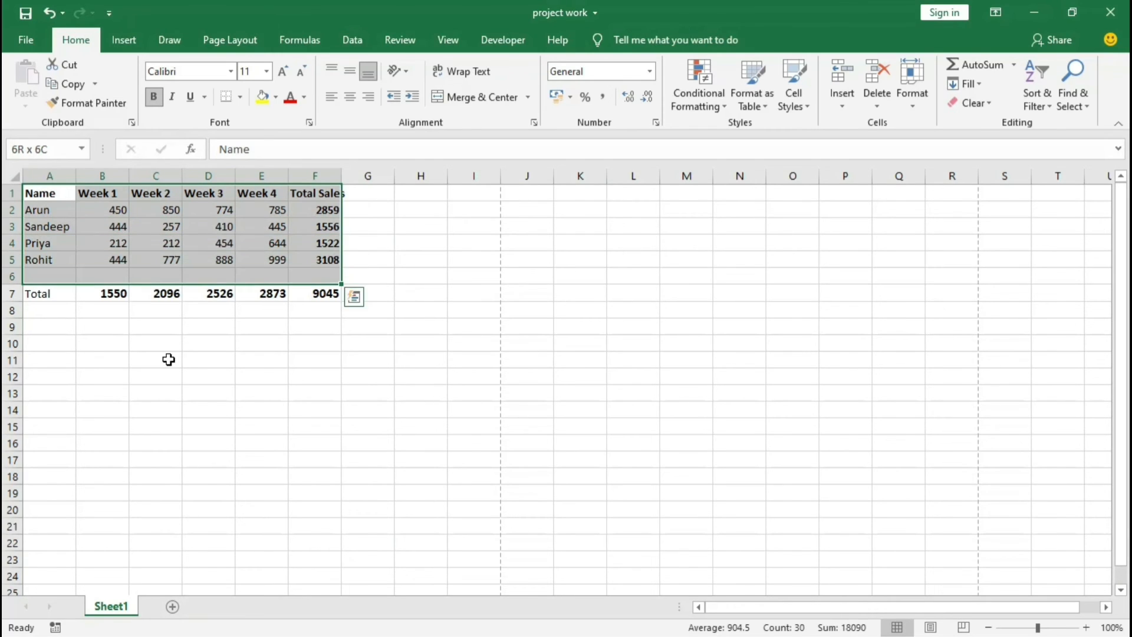
{"action": "key", "text": "shift+Down"}
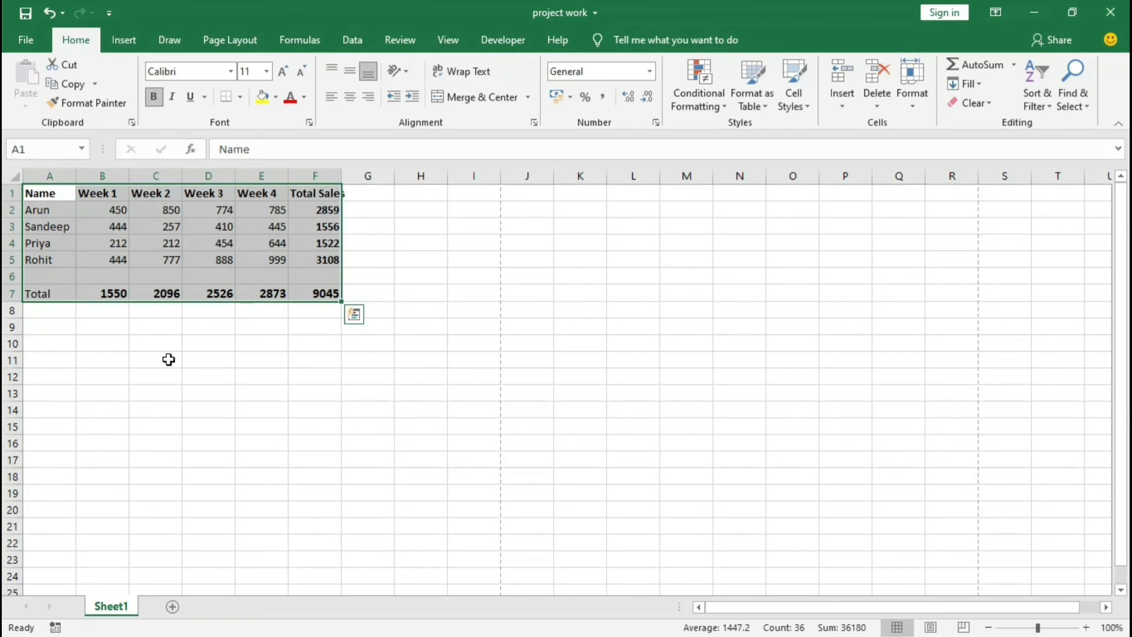
Step: Select the continuous data block from A1 to F5 by extending the selection to the edges of the data
{"action": "left_click", "coordinate": [46, 193]}
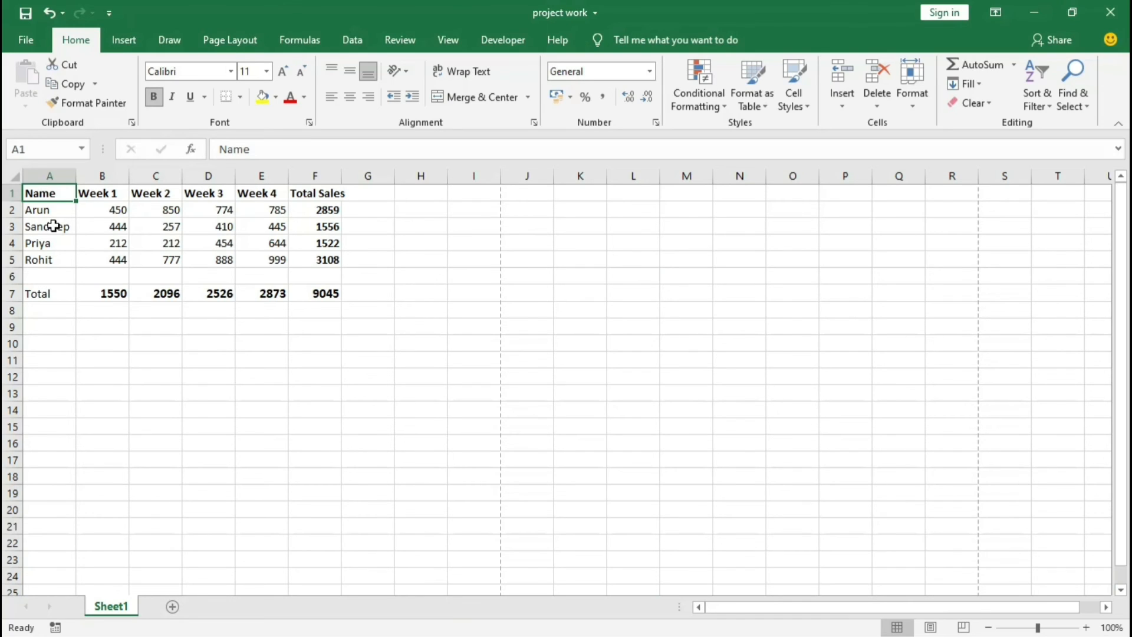
{"action": "key", "text": "ctrl+shift+Right"}
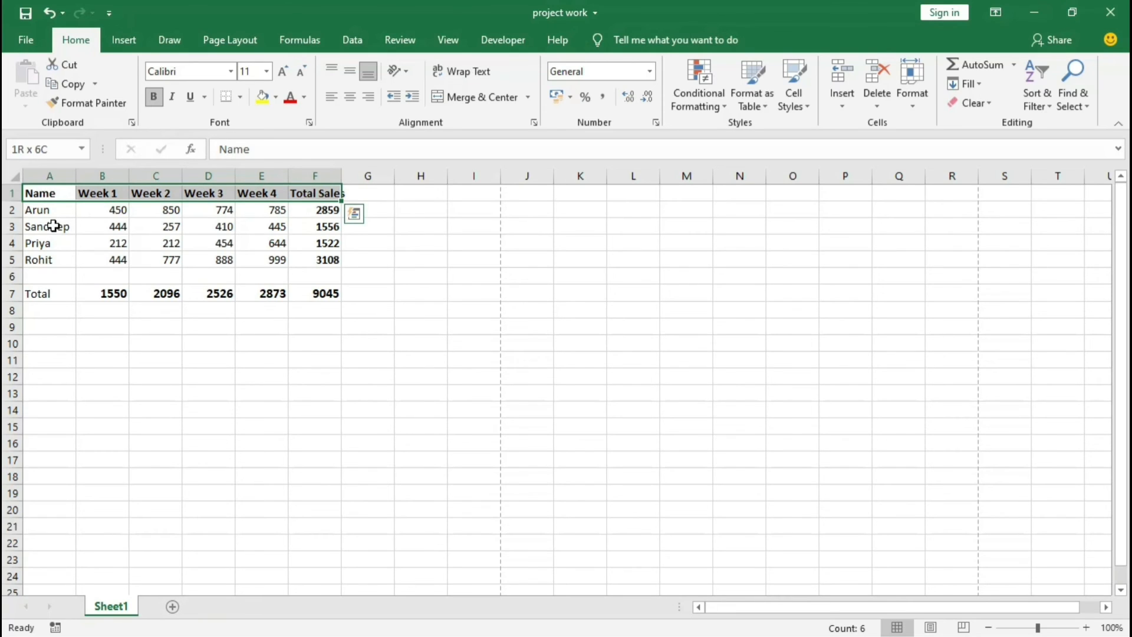
{"action": "key", "text": "ctrl+shift+Down"}
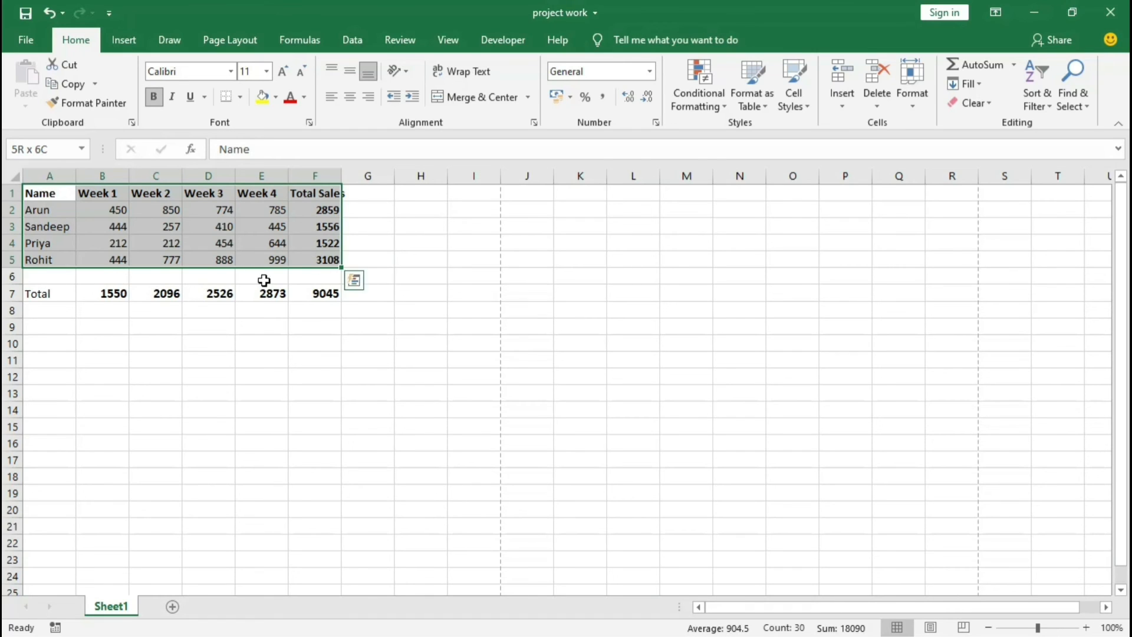
Step: Examine the blank row 6 that separates the sales rows from the totals row
{"action": "left_click_drag", "start_coordinate": [60, 278], "coordinate": [319, 274]}
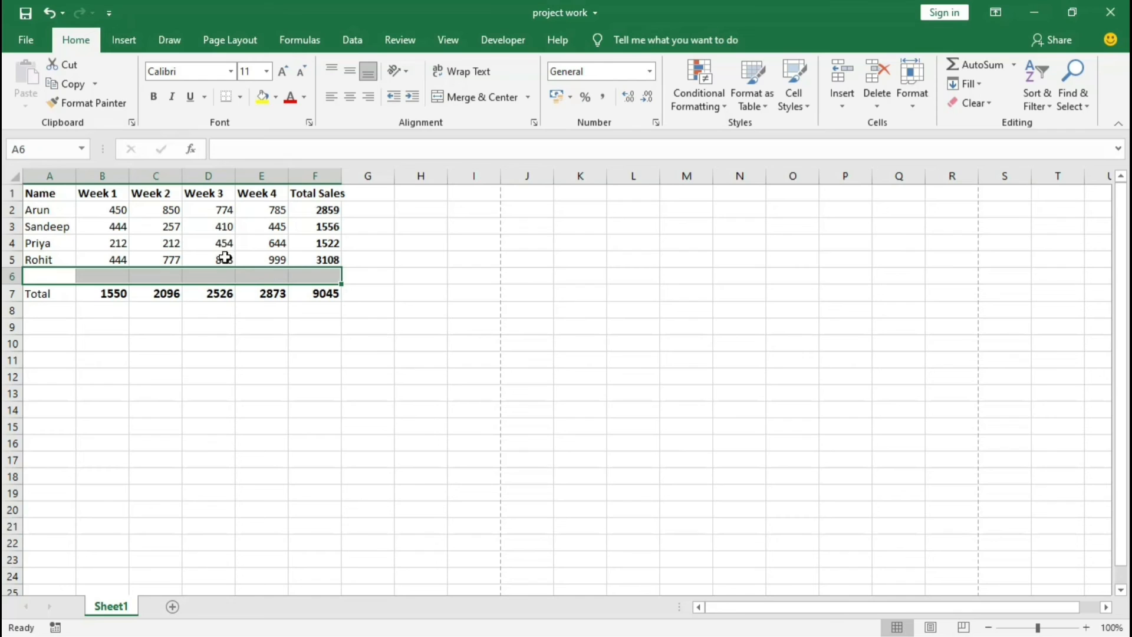
{"action": "left_click", "coordinate": [55, 193]}
{"action": "left_click_drag", "start_coordinate": [101, 210], "coordinate": [314, 255]}
{"action": "left_click_drag", "start_coordinate": [41, 276], "coordinate": [322, 276]}
{"action": "left_click", "coordinate": [36, 195]}
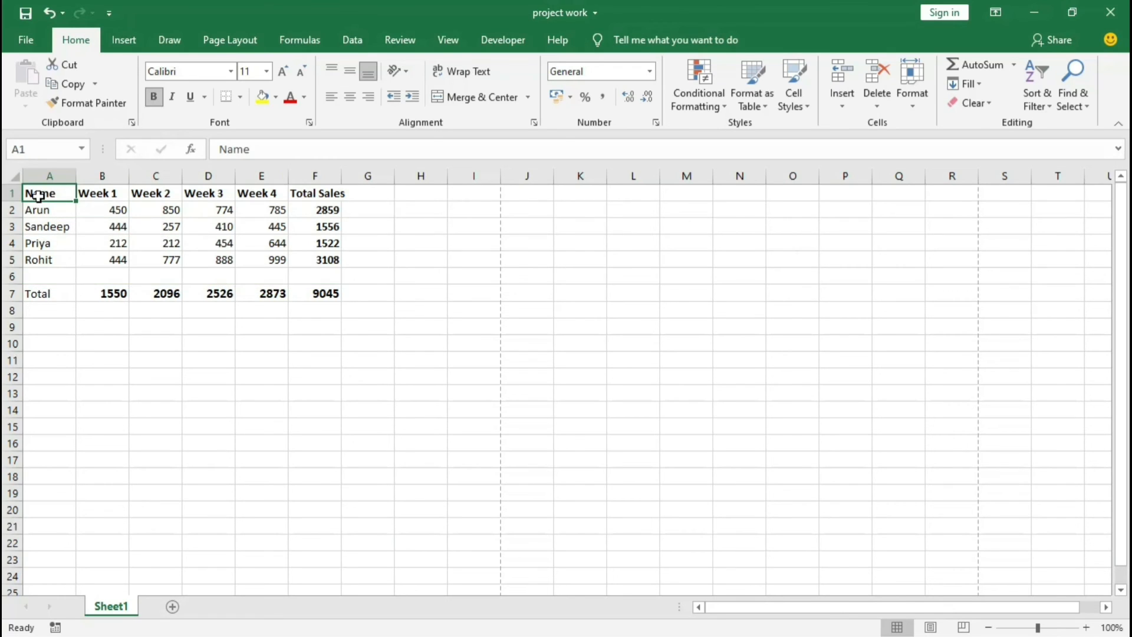
{"action": "left_click", "coordinate": [166, 274]}
{"action": "left_click", "coordinate": [211, 227]}
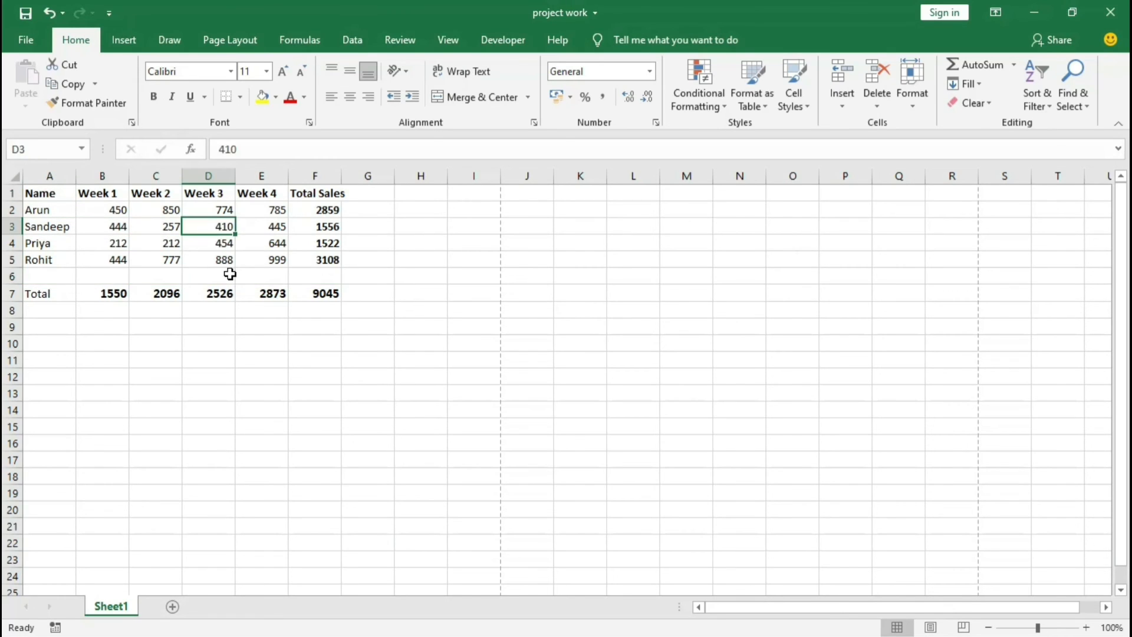
{"action": "left_click", "coordinate": [204, 276]}
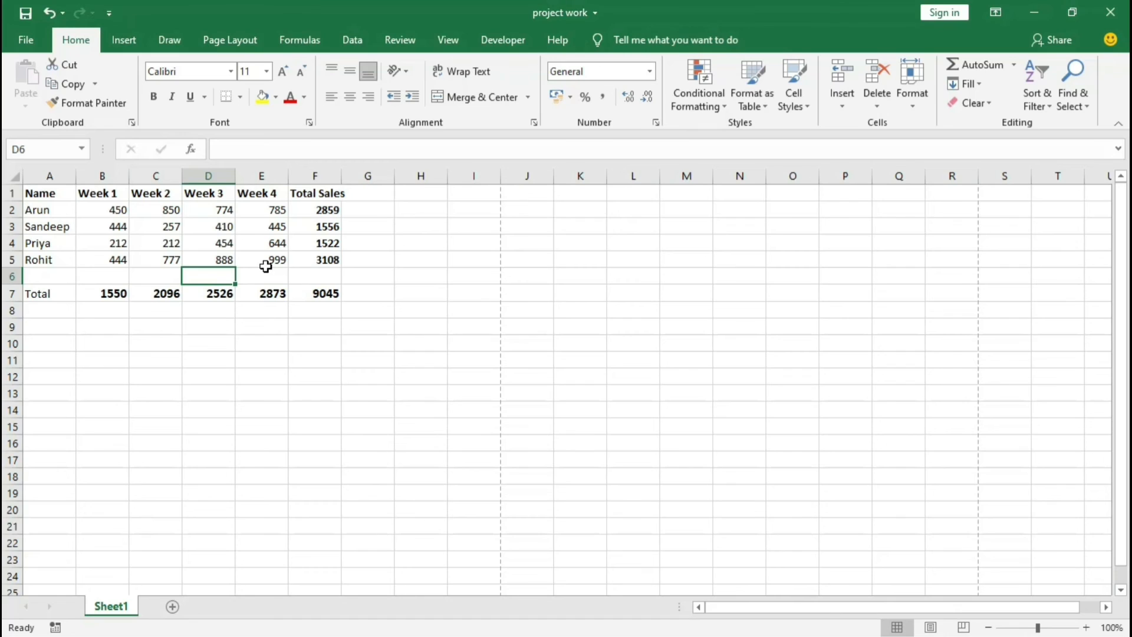
Step: Apply All Borders to the whole sales table from A1 to F7
{"action": "left_click", "coordinate": [53, 195]}
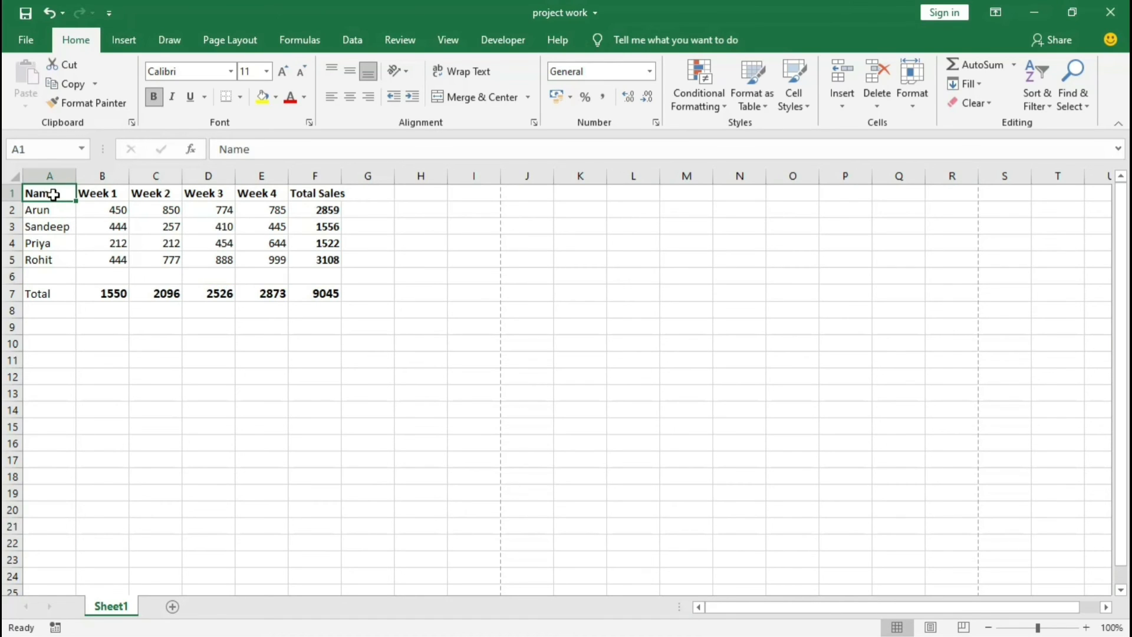
{"action": "key", "text": "ctrl+shift+Right"}
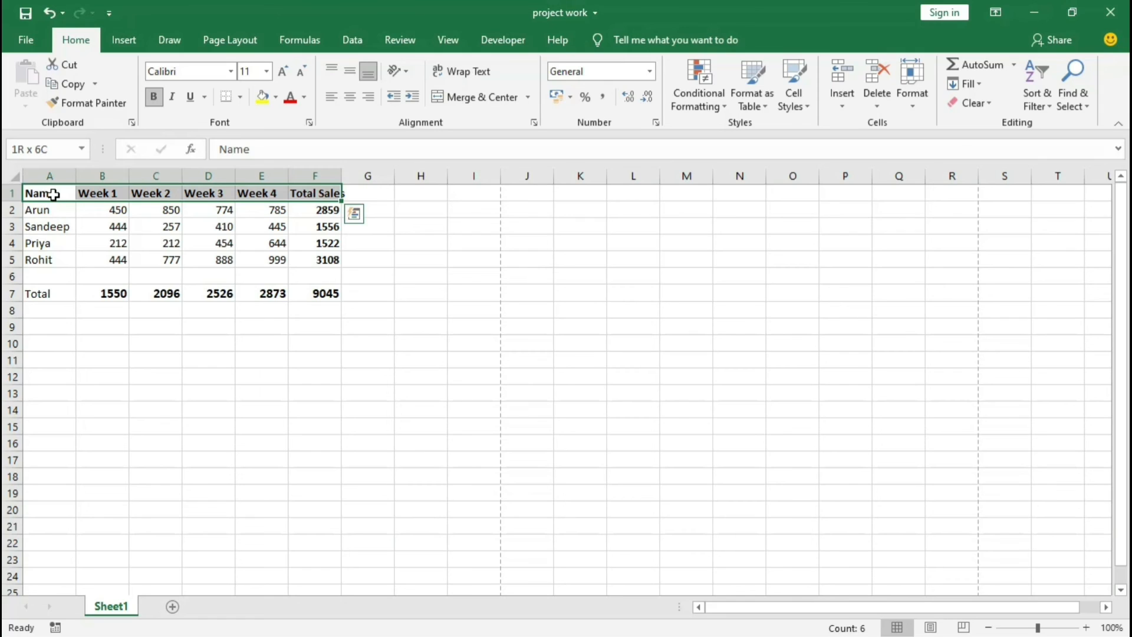
{"action": "key", "text": "ctrl+shift+Down"}
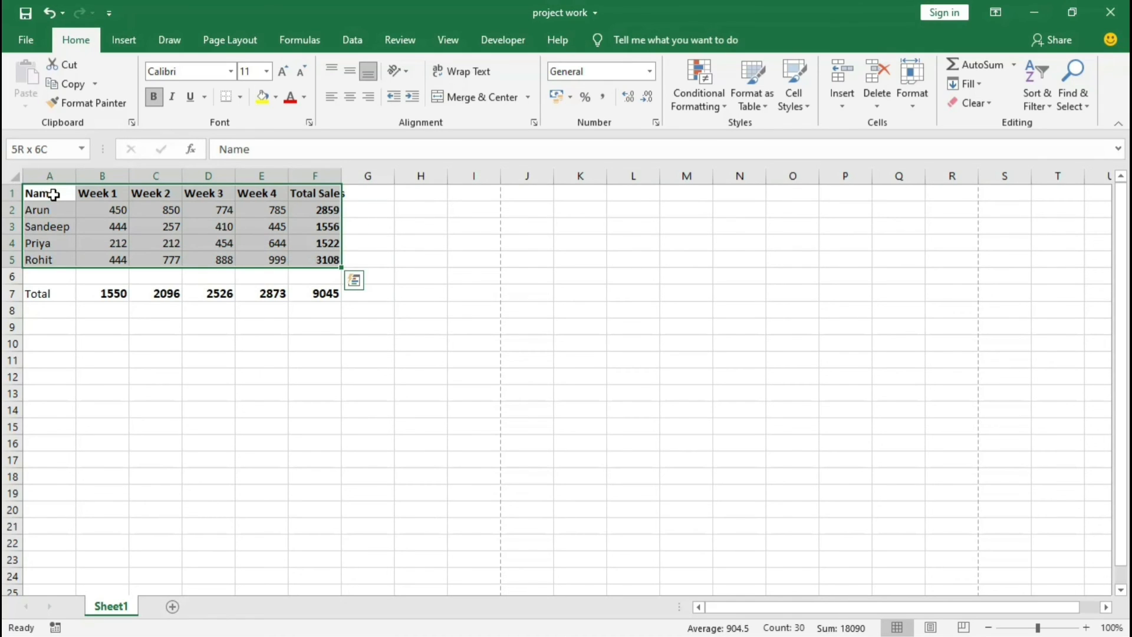
{"action": "key", "text": "ctrl+shift+Down"}
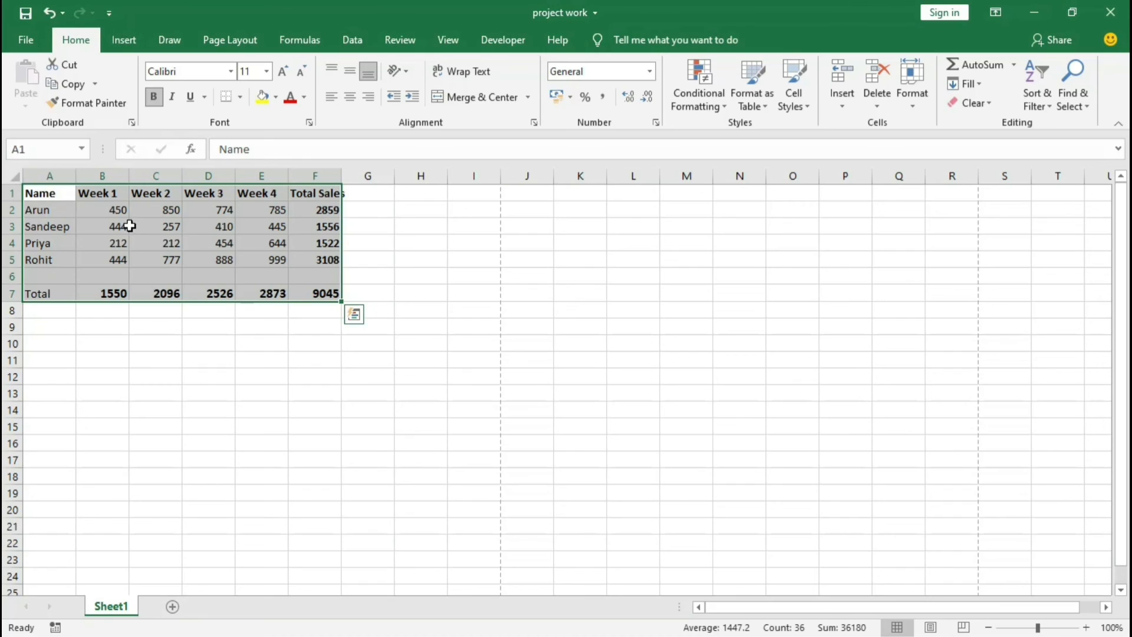
{"action": "left_click", "coordinate": [241, 99]}
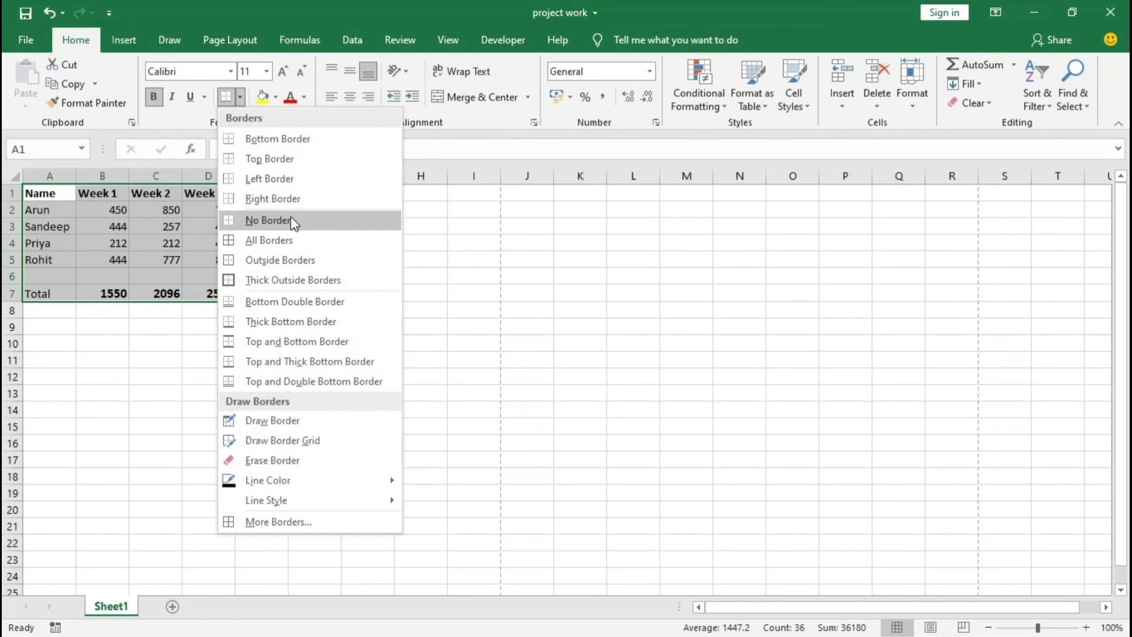
{"action": "left_click", "coordinate": [256, 239]}
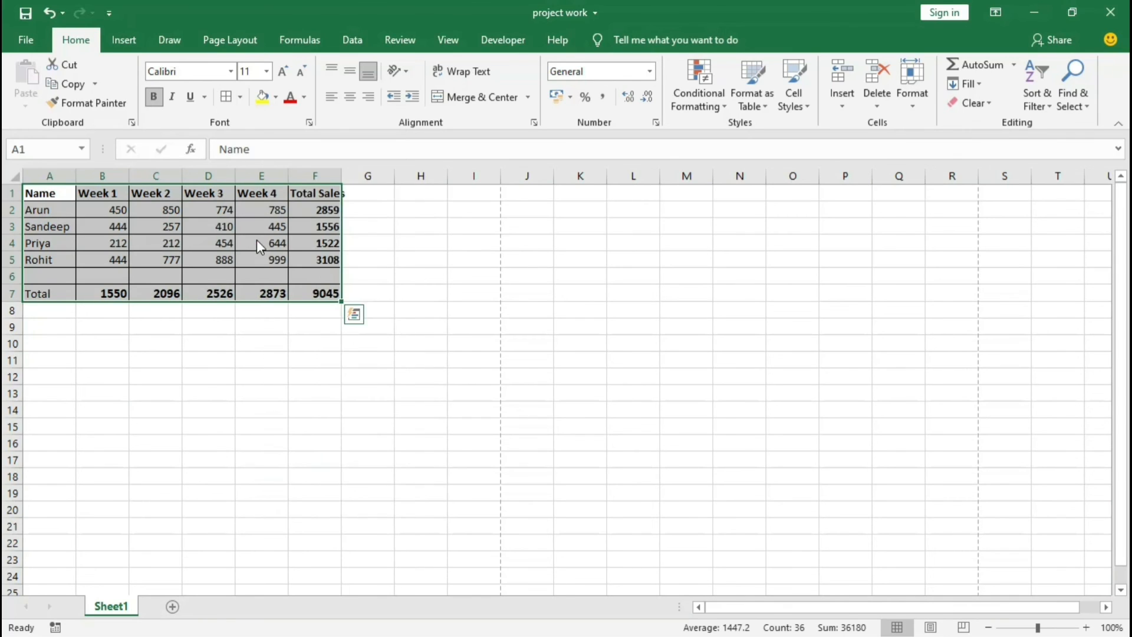
{"action": "left_click", "coordinate": [348, 404]}
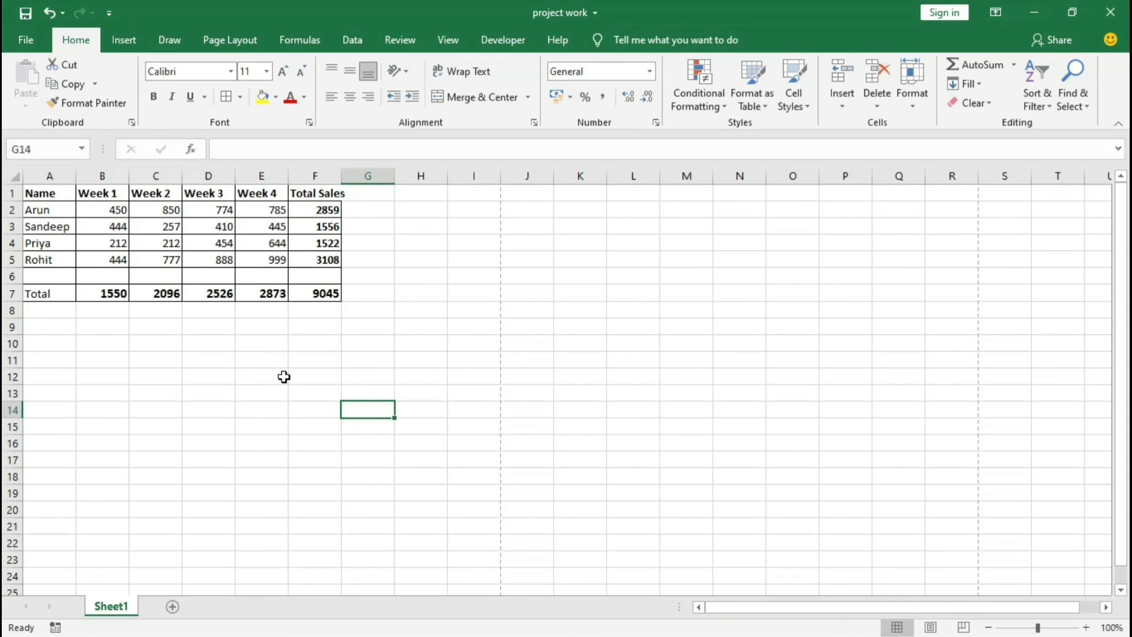
Step: Check the bordered sales table in the print preview and return to the sheet
{"action": "key", "text": "ctrl+p"}
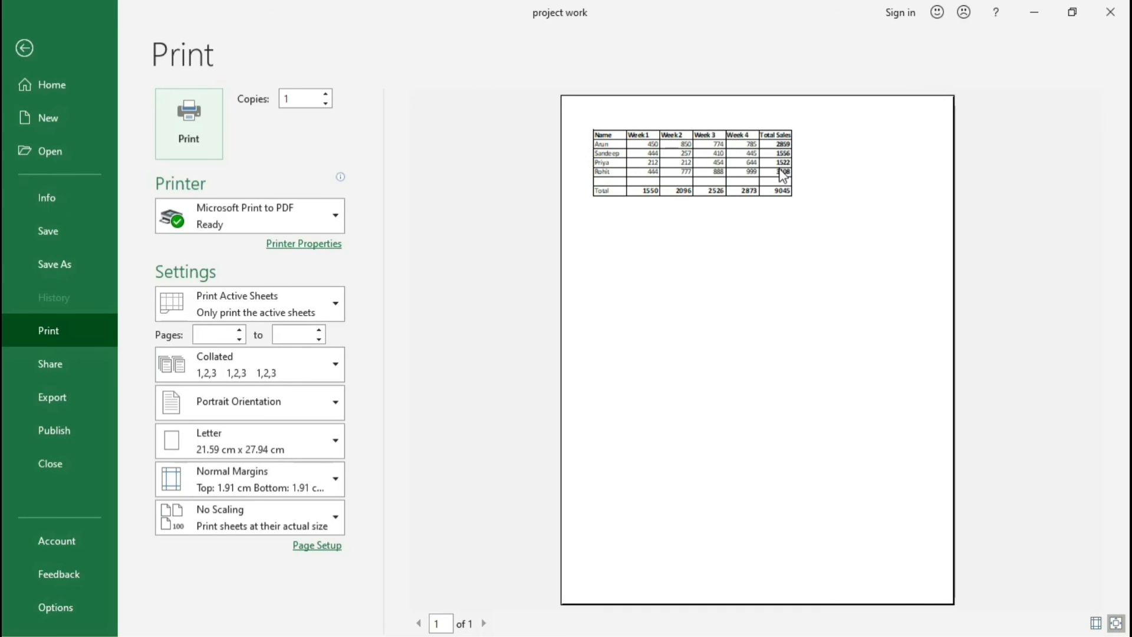
{"action": "key", "text": "Escape"}
{"action": "left_click", "coordinate": [485, 289]}
{"action": "left_click", "coordinate": [166, 310]}
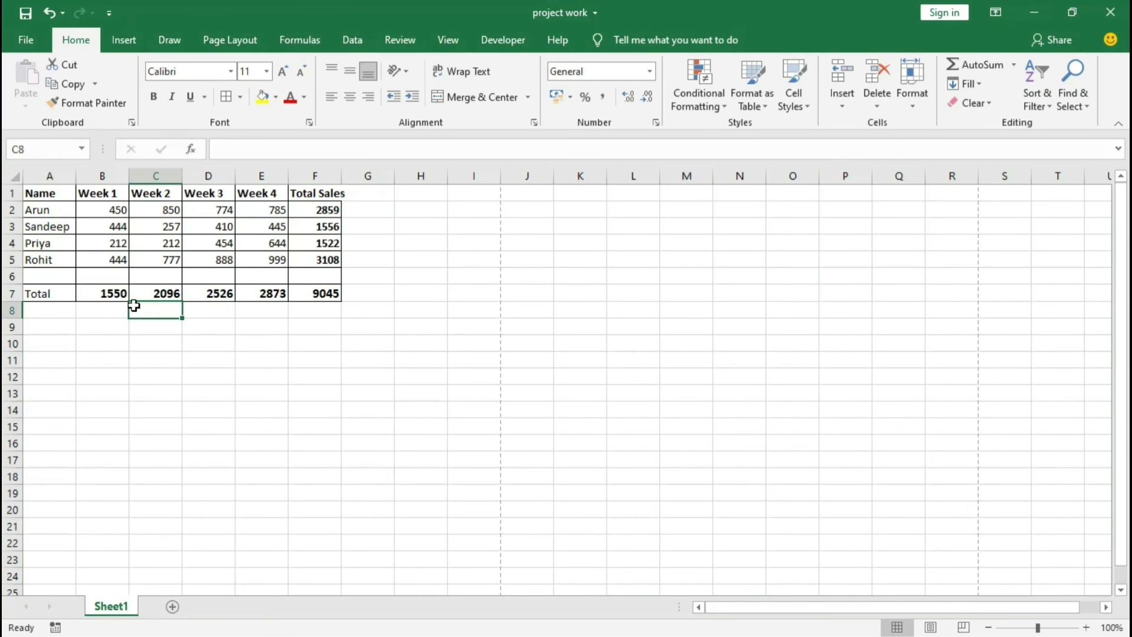
Step: Review the SUM formulas in the Total Sales column and in the weekly totals of row 7
{"action": "left_click_drag", "start_coordinate": [46, 194], "coordinate": [277, 260]}
{"action": "left_click", "coordinate": [327, 210]}
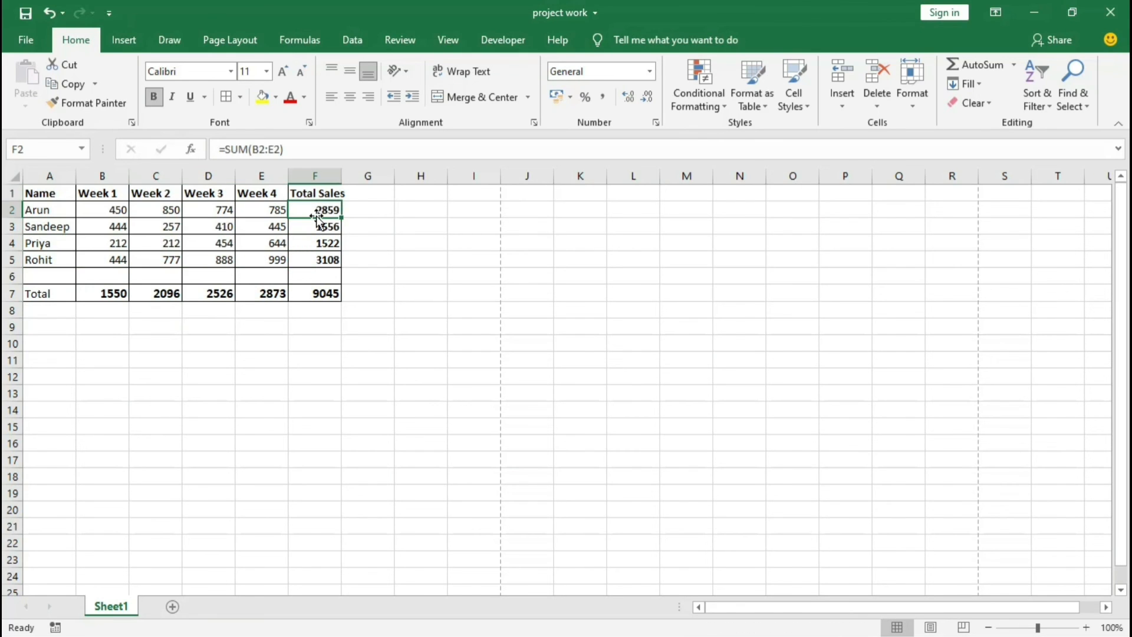
{"action": "left_click", "coordinate": [315, 224]}
{"action": "left_click", "coordinate": [311, 255]}
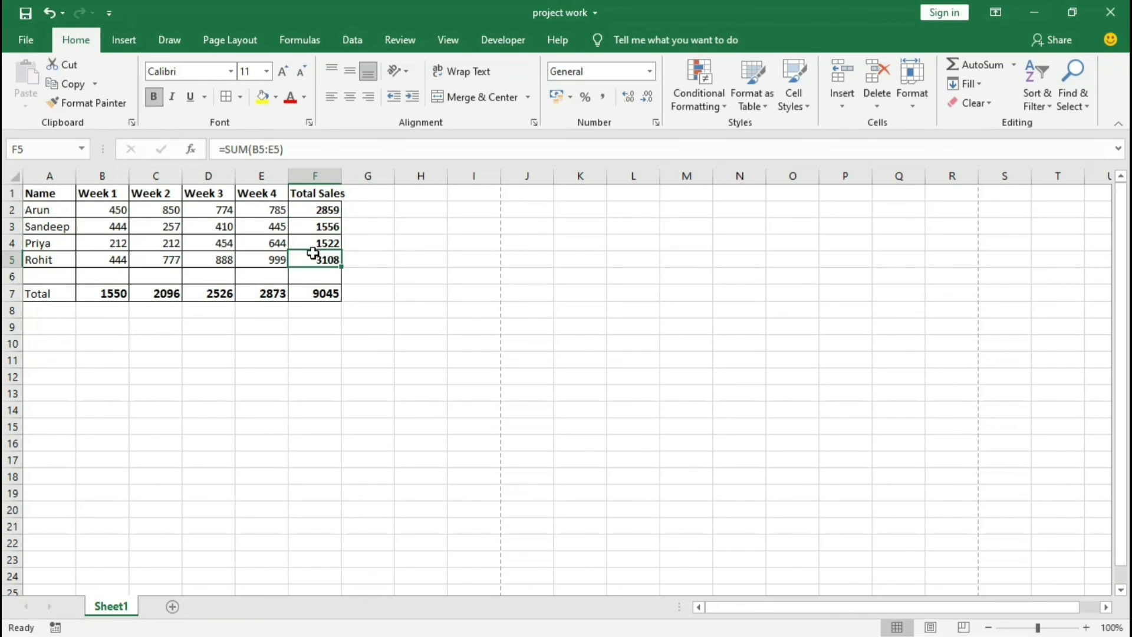
{"action": "left_click", "coordinate": [301, 295]}
{"action": "left_click", "coordinate": [258, 296]}
{"action": "left_click", "coordinate": [206, 296]}
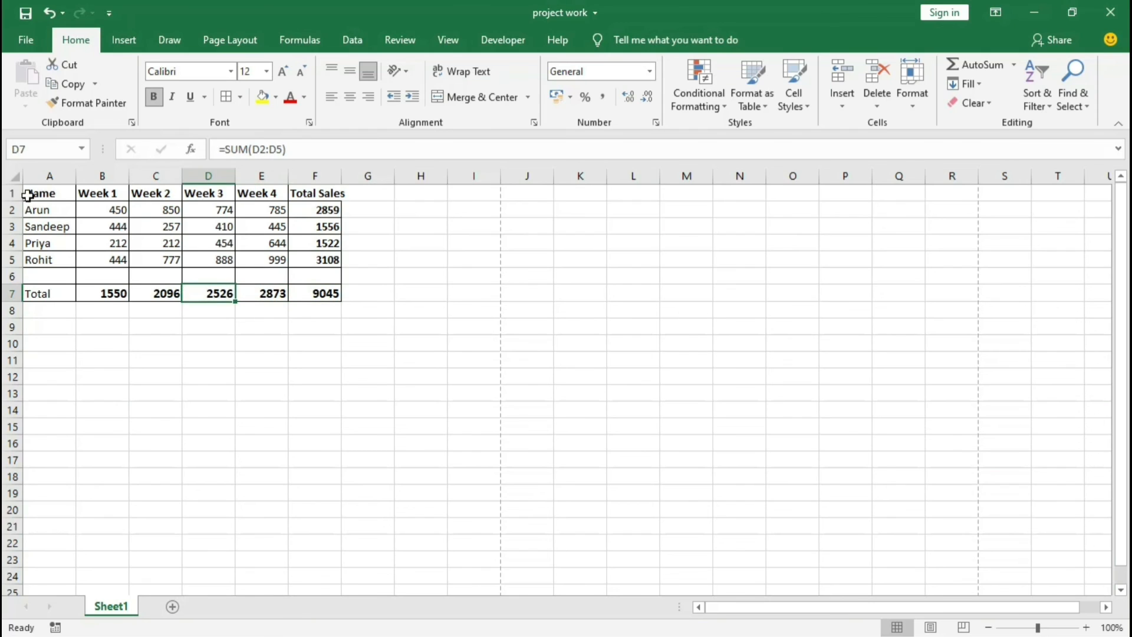
Step: Look over the complete bordered table by selecting A1 to F7, and clear the selection
{"action": "left_click_drag", "start_coordinate": [26, 193], "coordinate": [232, 269]}
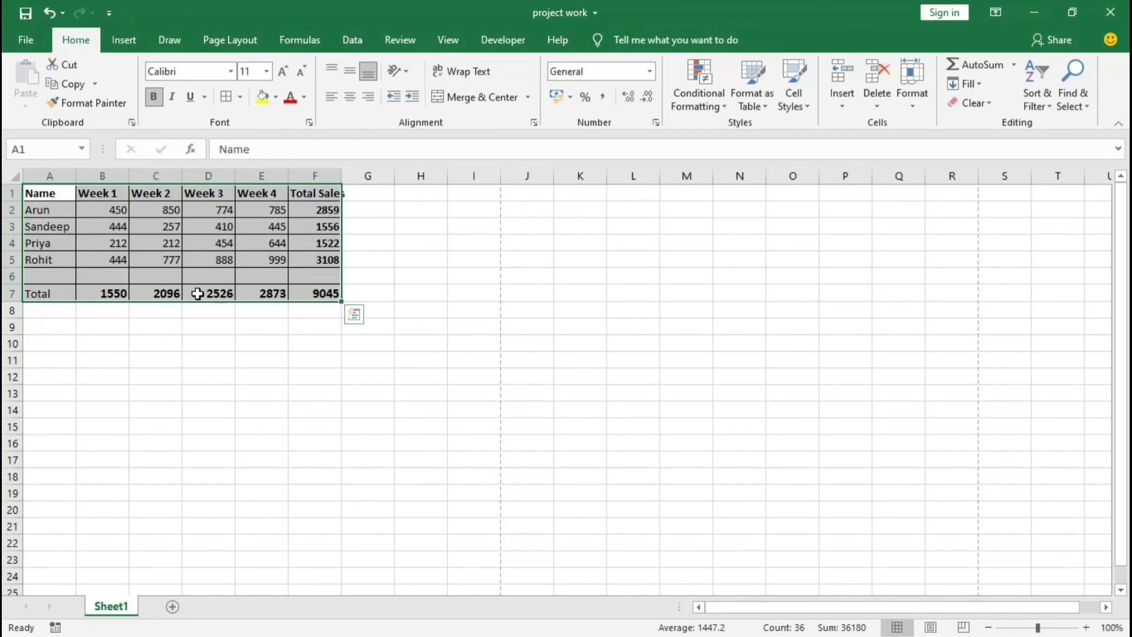
{"action": "left_click", "coordinate": [124, 290]}
{"action": "left_click", "coordinate": [52, 197]}
{"action": "left_click_drag", "start_coordinate": [92, 208], "coordinate": [318, 293]}
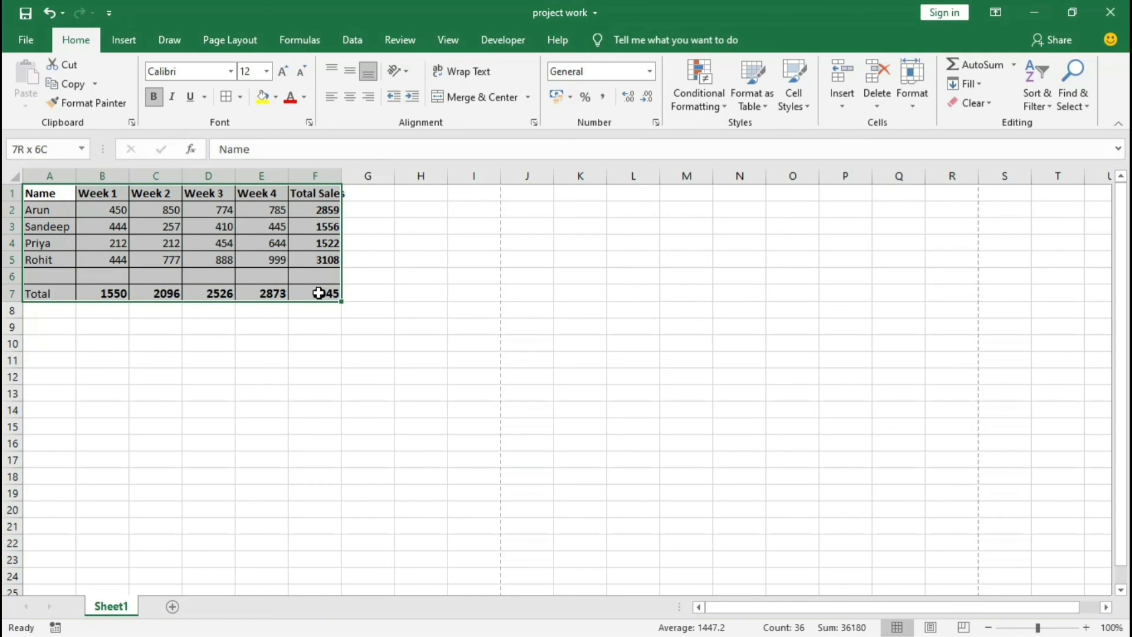
{"action": "left_click_drag", "start_coordinate": [319, 293], "coordinate": [318, 293]}
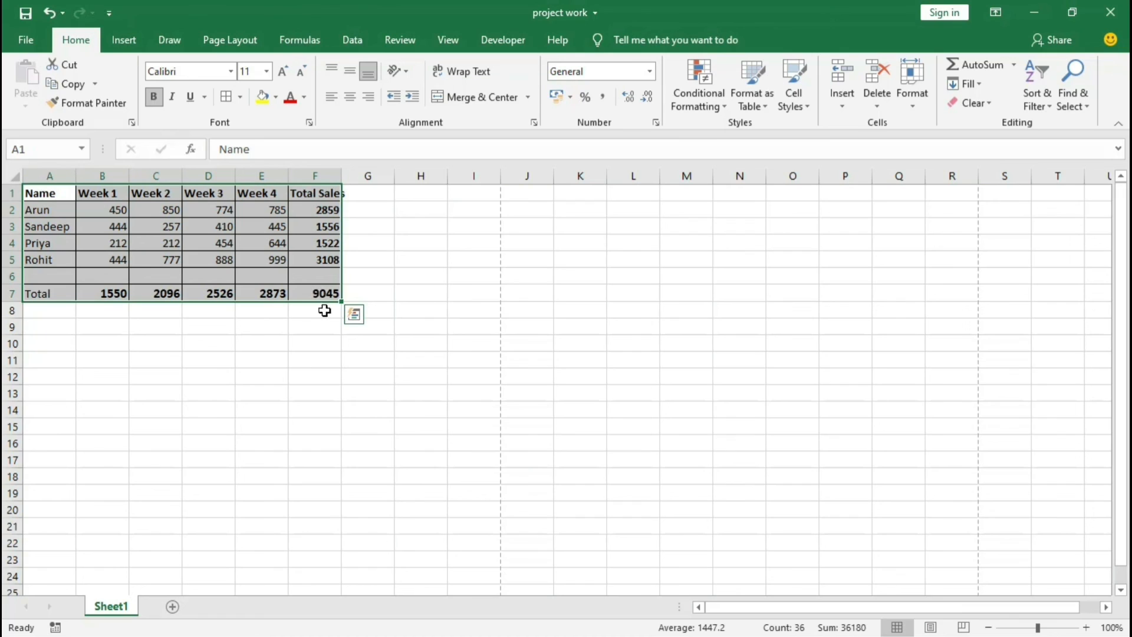
{"action": "left_click", "coordinate": [306, 340]}
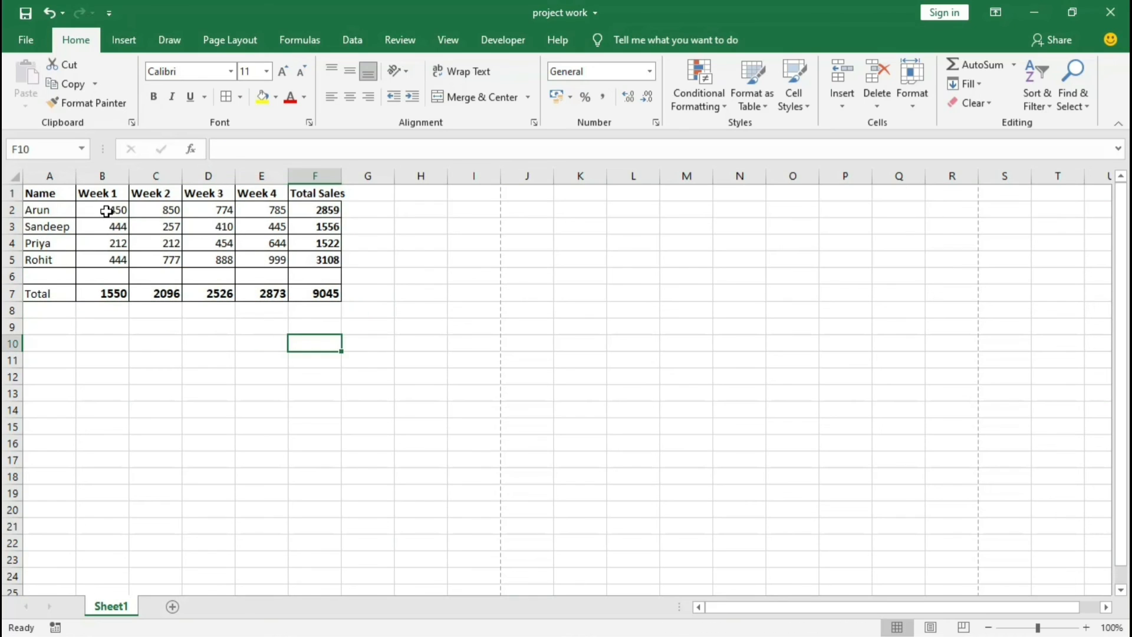
Step: Review the individual weekly sales entries in the Week 1 to Week 4 columns
{"action": "left_click_drag", "start_coordinate": [104, 212], "coordinate": [109, 258]}
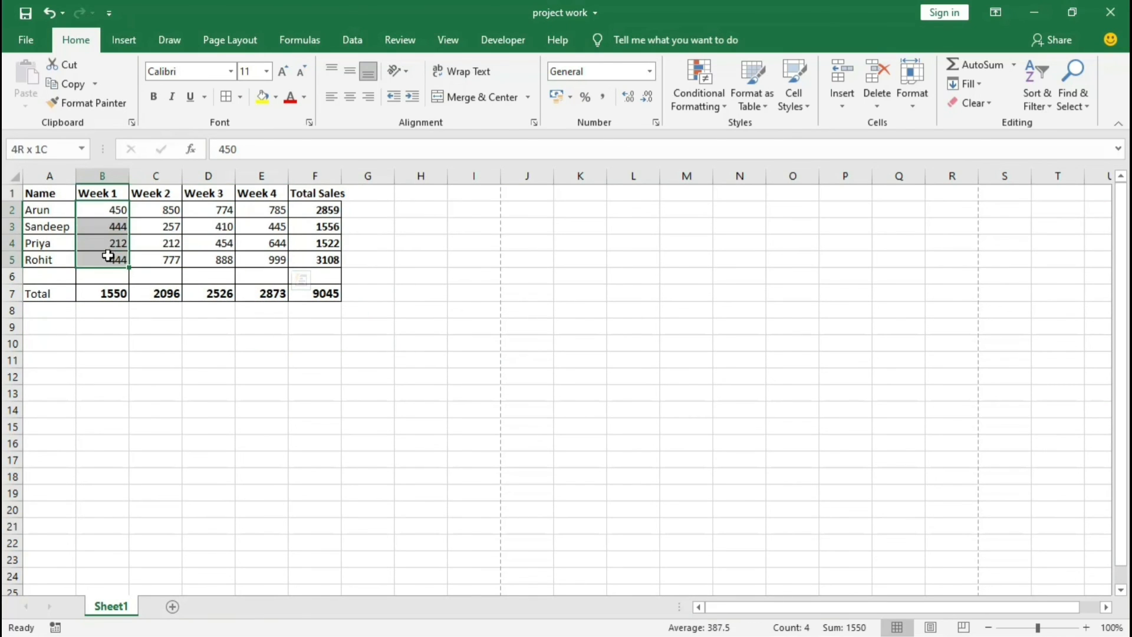
{"action": "left_click", "coordinate": [109, 213]}
{"action": "left_click", "coordinate": [171, 211]}
{"action": "left_click", "coordinate": [223, 215]}
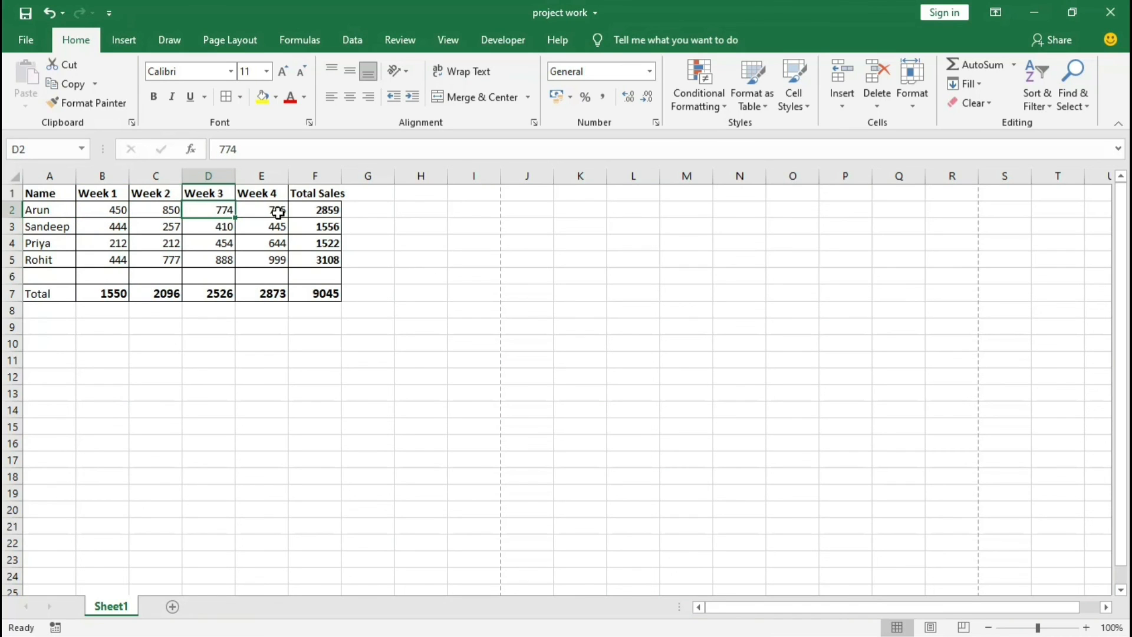
{"action": "left_click", "coordinate": [277, 213]}
{"action": "left_click", "coordinate": [283, 240]}
{"action": "left_click", "coordinate": [214, 242]}
{"action": "left_click", "coordinate": [155, 244]}
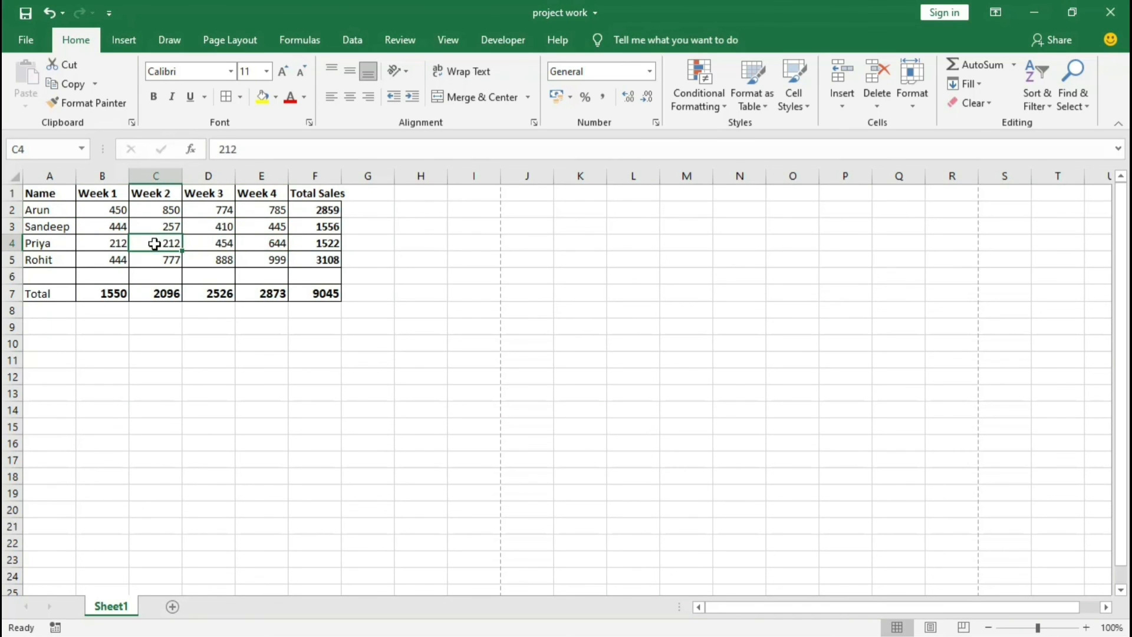
{"action": "left_click", "coordinate": [96, 244]}
{"action": "left_click", "coordinate": [103, 260]}
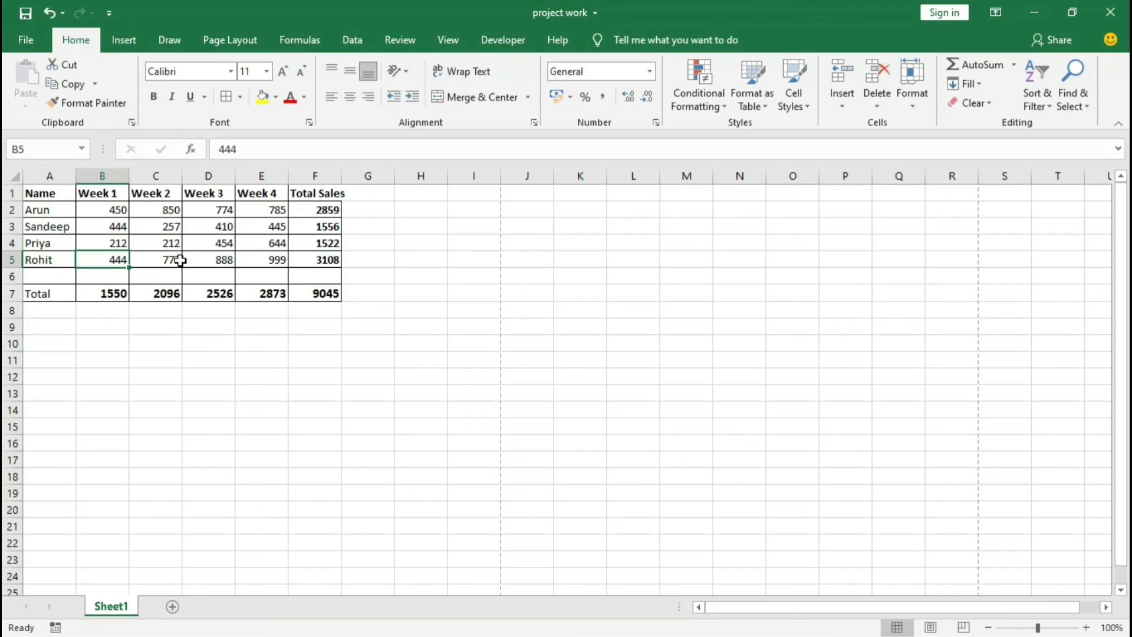
Step: Review the weekly sales entries in row 5 and the whole B2 to E5 block, and clear the selection
{"action": "left_click", "coordinate": [165, 257]}
{"action": "left_click", "coordinate": [218, 256]}
{"action": "left_click", "coordinate": [272, 257]}
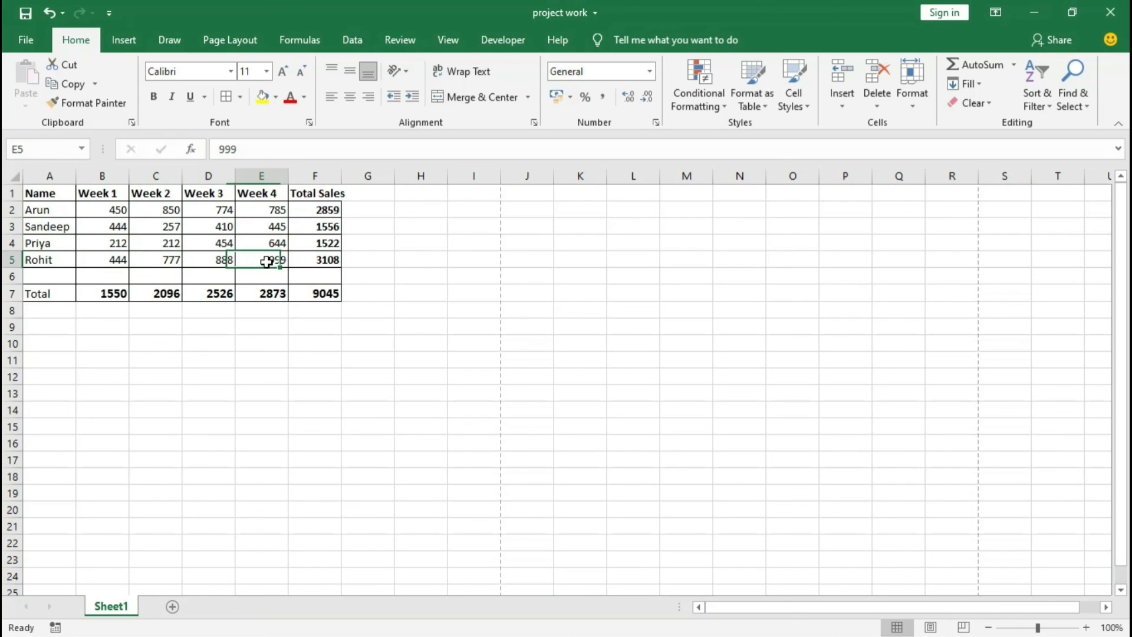
{"action": "left_click", "coordinate": [115, 210]}
{"action": "left_click_drag", "start_coordinate": [114, 211], "coordinate": [252, 257]}
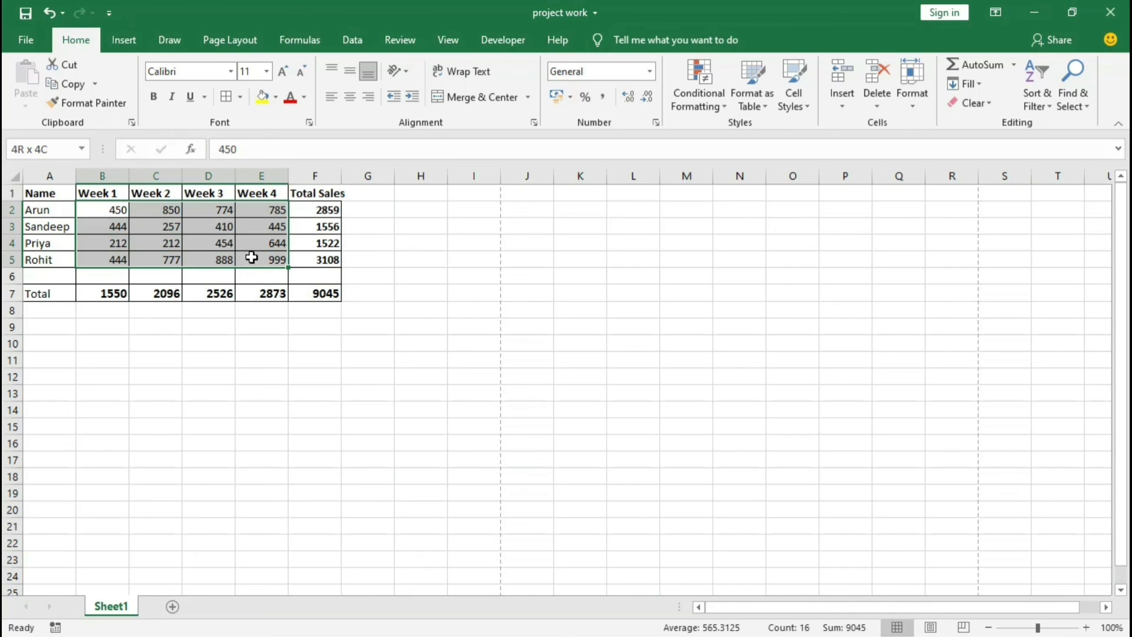
{"action": "left_click_drag", "start_coordinate": [96, 210], "coordinate": [259, 262]}
{"action": "left_click", "coordinate": [466, 371]}
Step: Apply the ₹ English (India) accounting format to the first Week 1 sales value in B2
{"action": "left_click", "coordinate": [94, 210]}
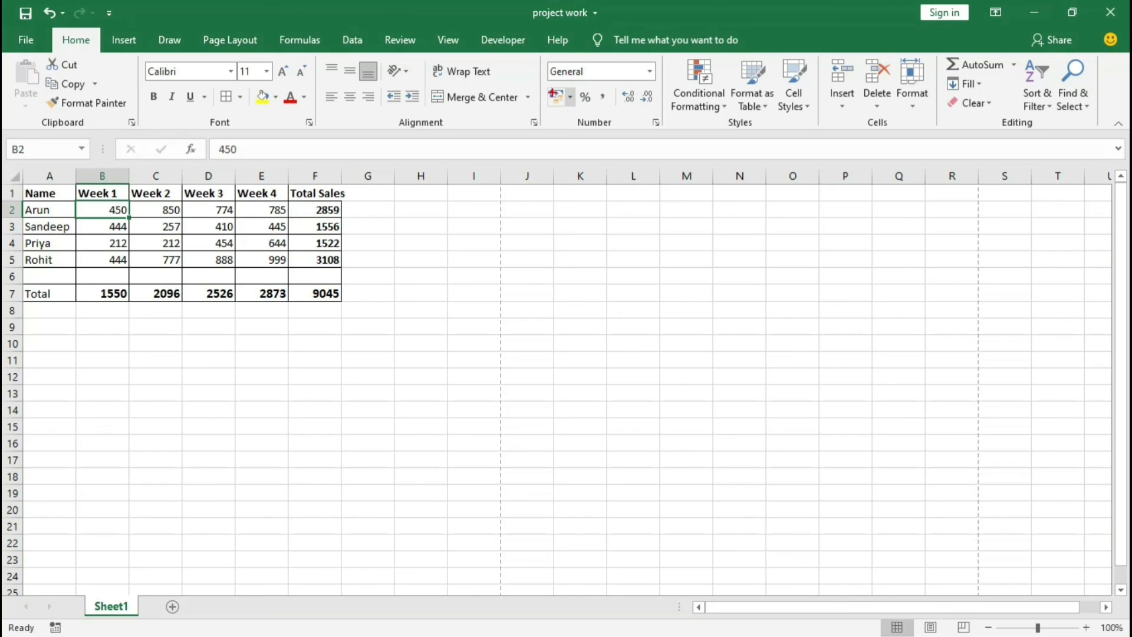
{"action": "left_click_drag", "start_coordinate": [543, 85], "coordinate": [581, 112]}
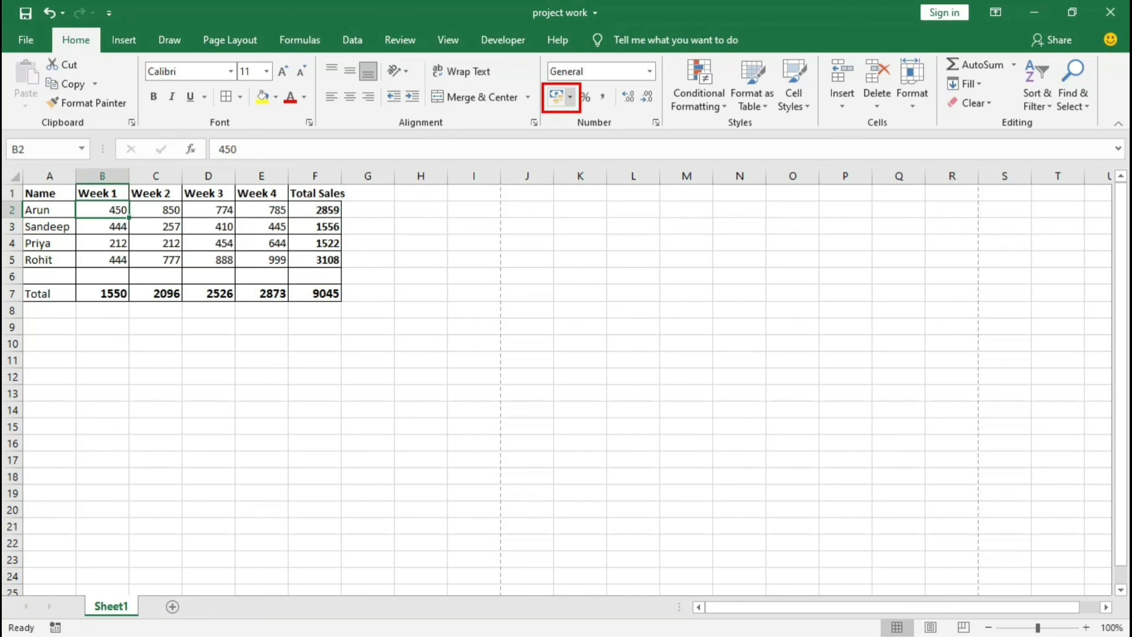
{"action": "key", "text": "Escape"}
{"action": "left_click", "coordinate": [570, 99]}
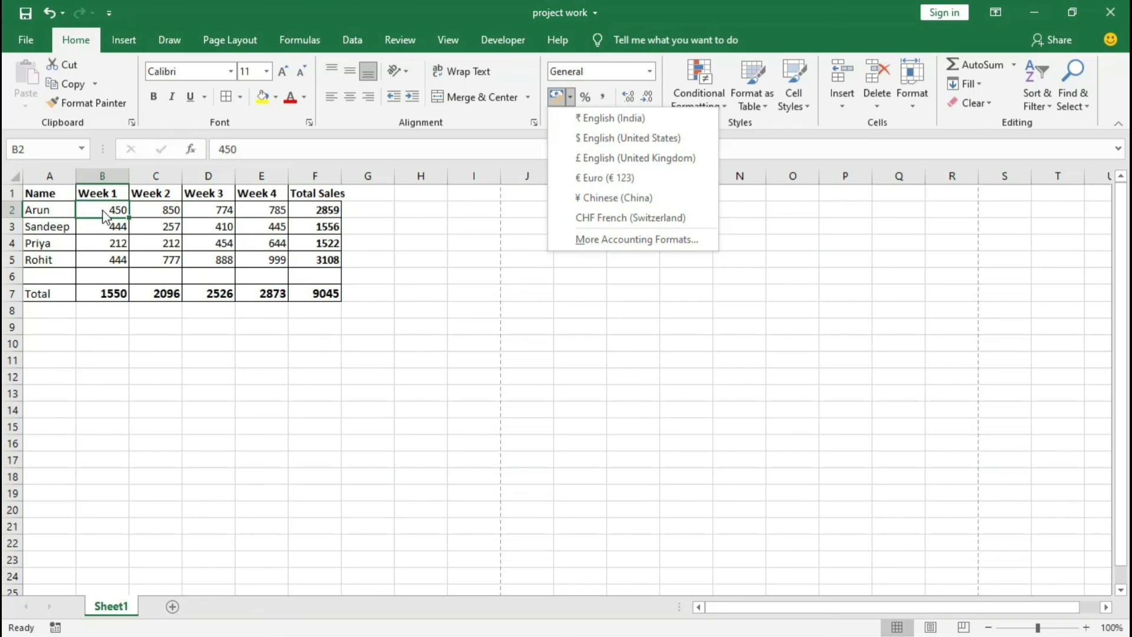
{"action": "left_click", "coordinate": [601, 118]}
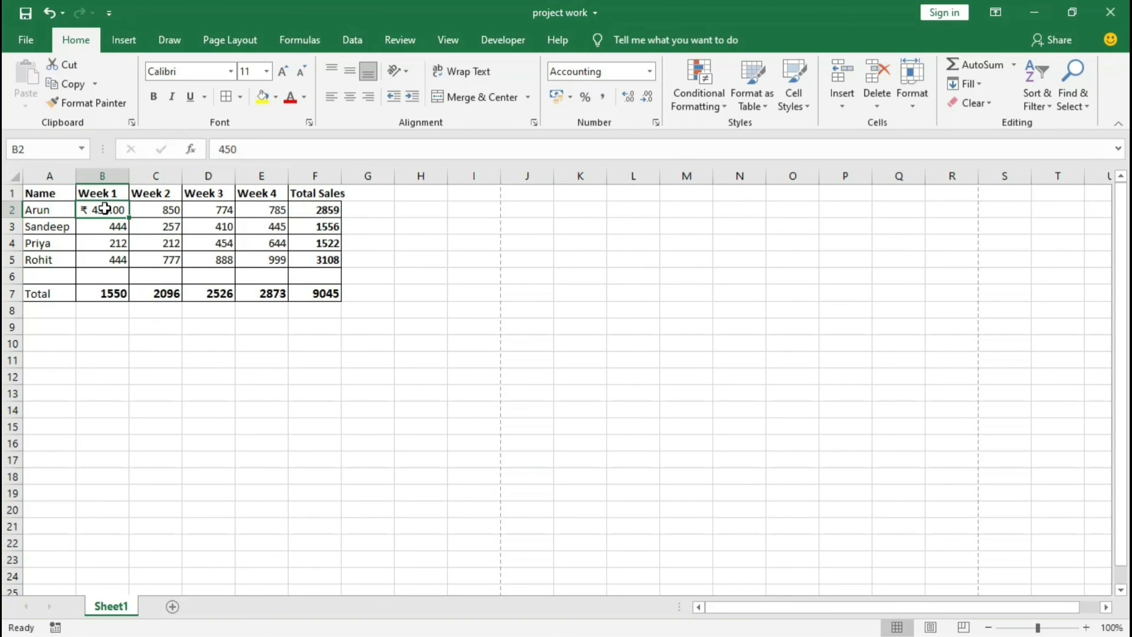
Step: Apply the ₹ English (India) accounting format to all sales figures and totals in B2 to F7
{"action": "left_click_drag", "start_coordinate": [109, 214], "coordinate": [322, 294]}
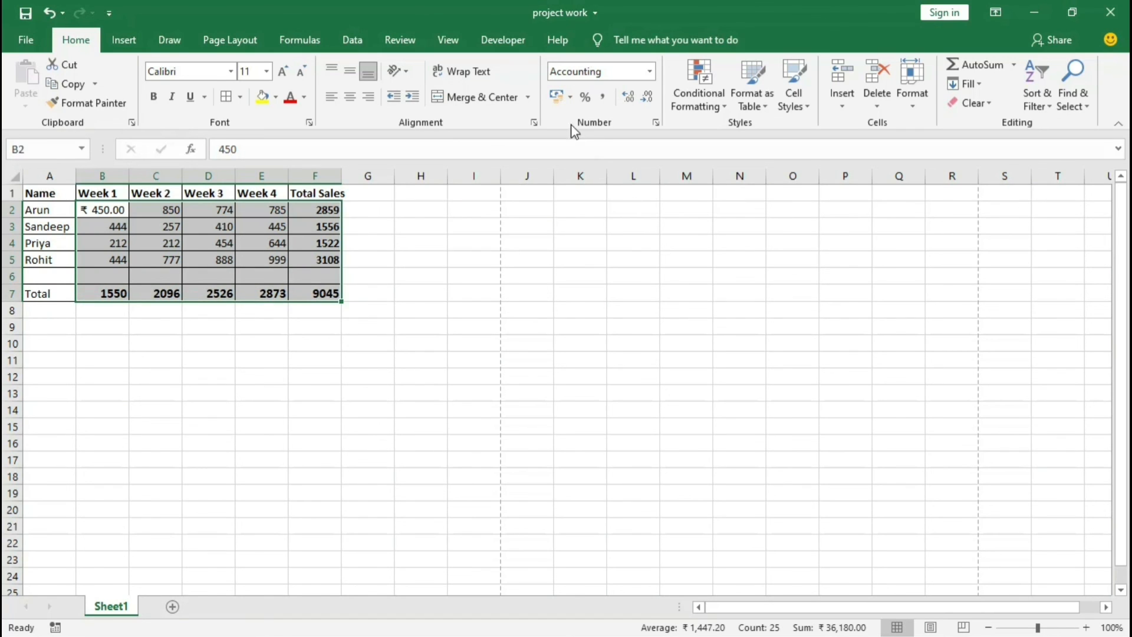
{"action": "left_click", "coordinate": [571, 97]}
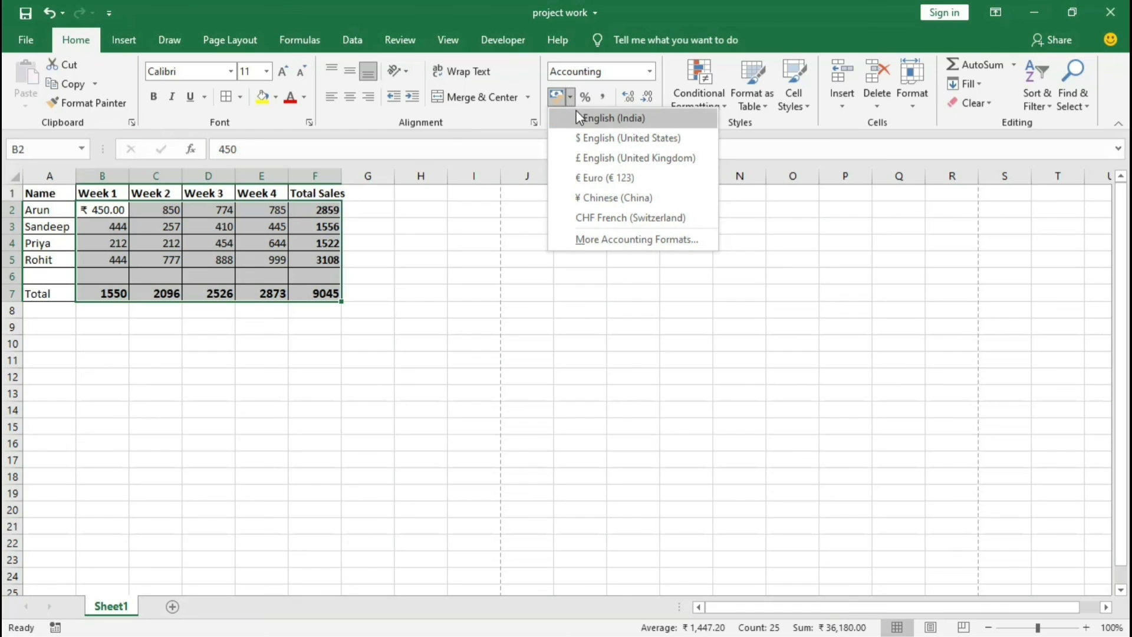
{"action": "left_click", "coordinate": [628, 120]}
{"action": "left_click", "coordinate": [621, 273]}
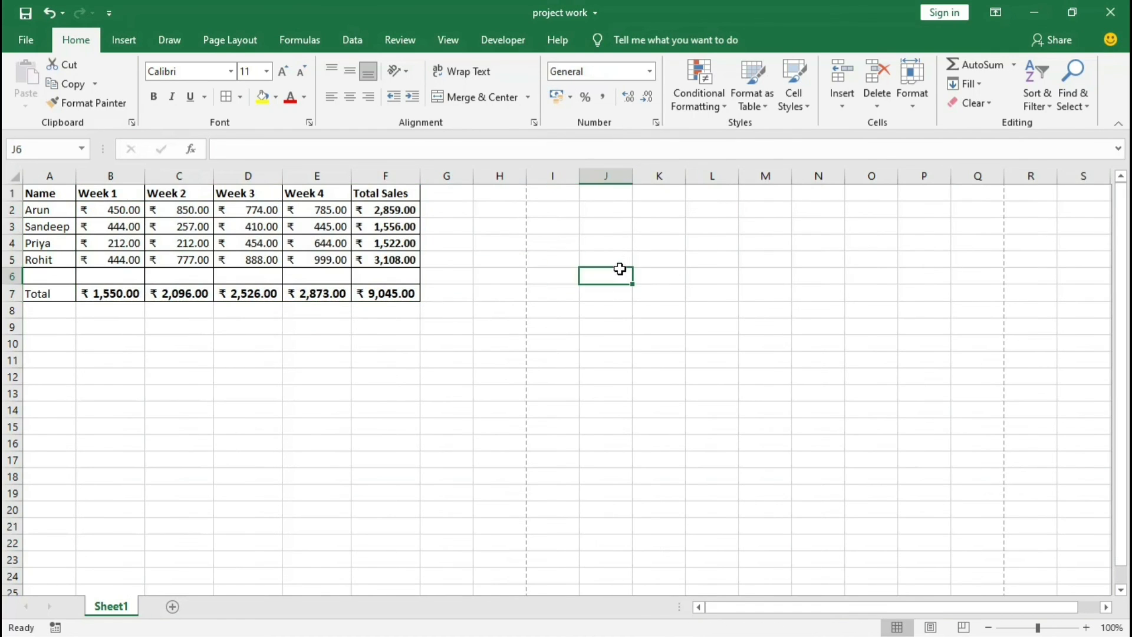
Step: Look over the currency-formatted figures and the complete table from A1 to F7, and clear the selection
{"action": "left_click_drag", "start_coordinate": [88, 216], "coordinate": [391, 294]}
{"action": "left_click_drag", "start_coordinate": [96, 210], "coordinate": [376, 291]}
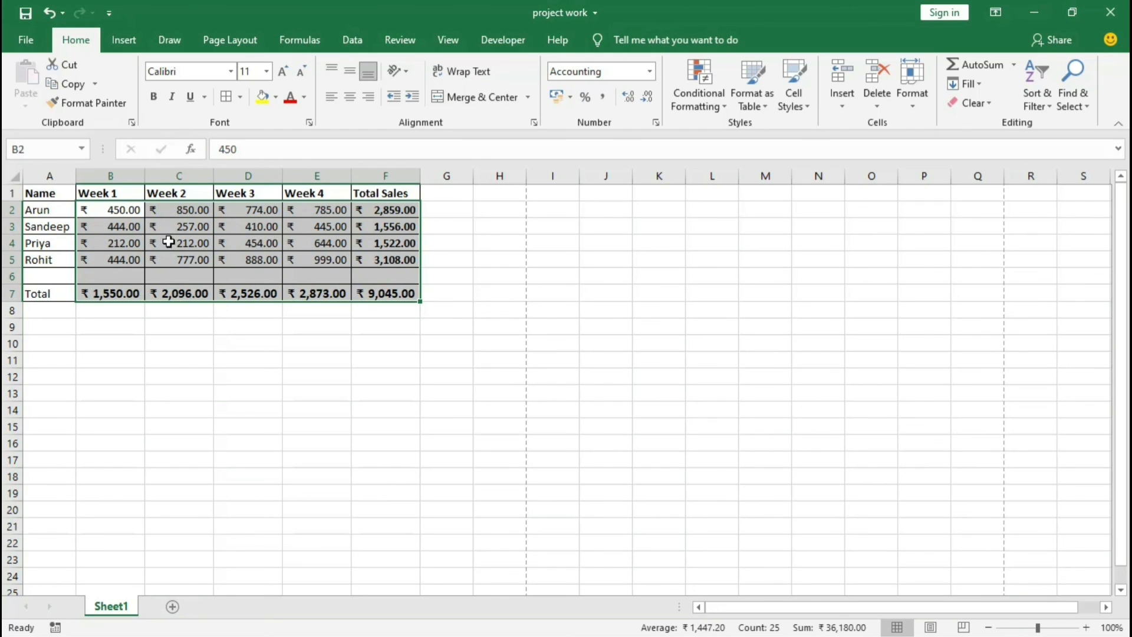
{"action": "left_click_drag", "start_coordinate": [44, 188], "coordinate": [390, 298]}
{"action": "left_click", "coordinate": [402, 330]}
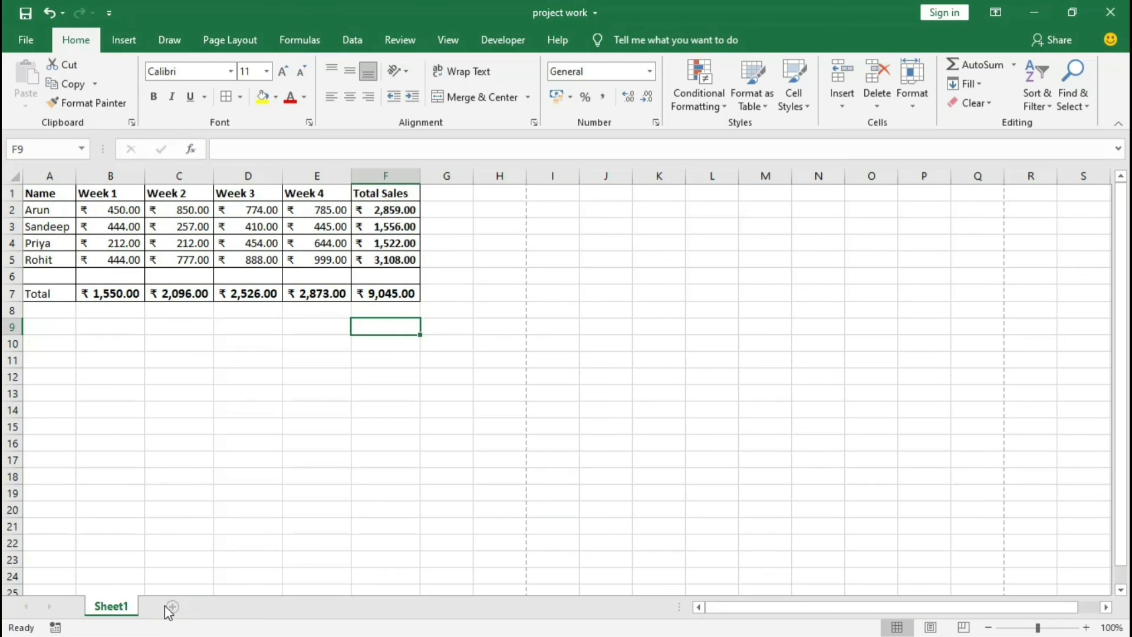
Step: Rename the Sheet1 worksheet as Total Weekly Sales Report
{"action": "right_click", "coordinate": [116, 614]}
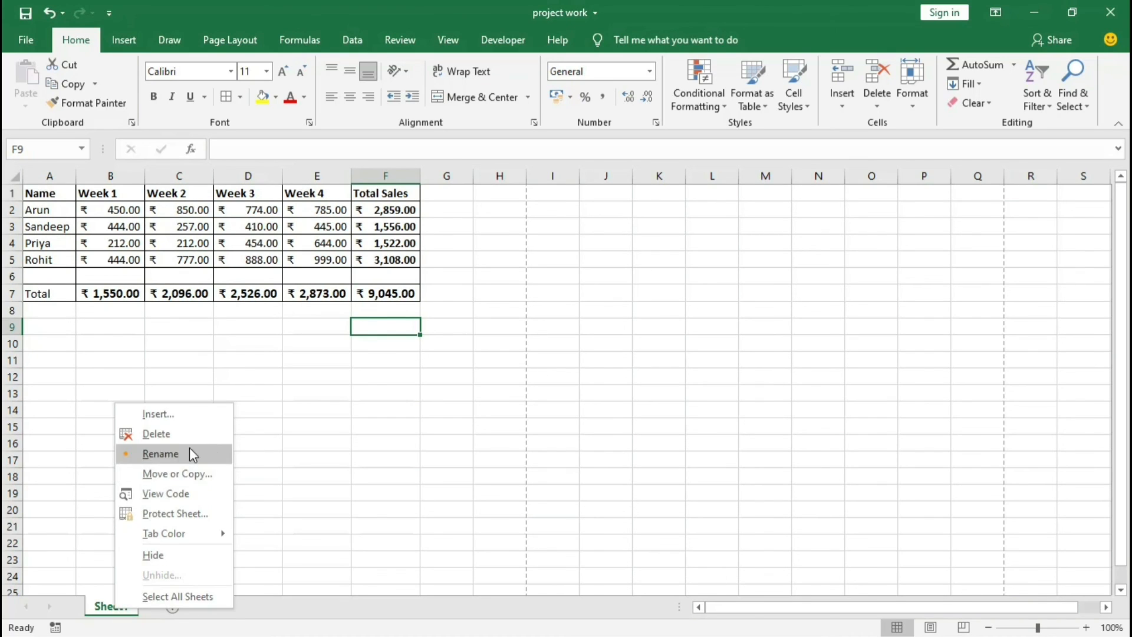
{"action": "left_click", "coordinate": [166, 455]}
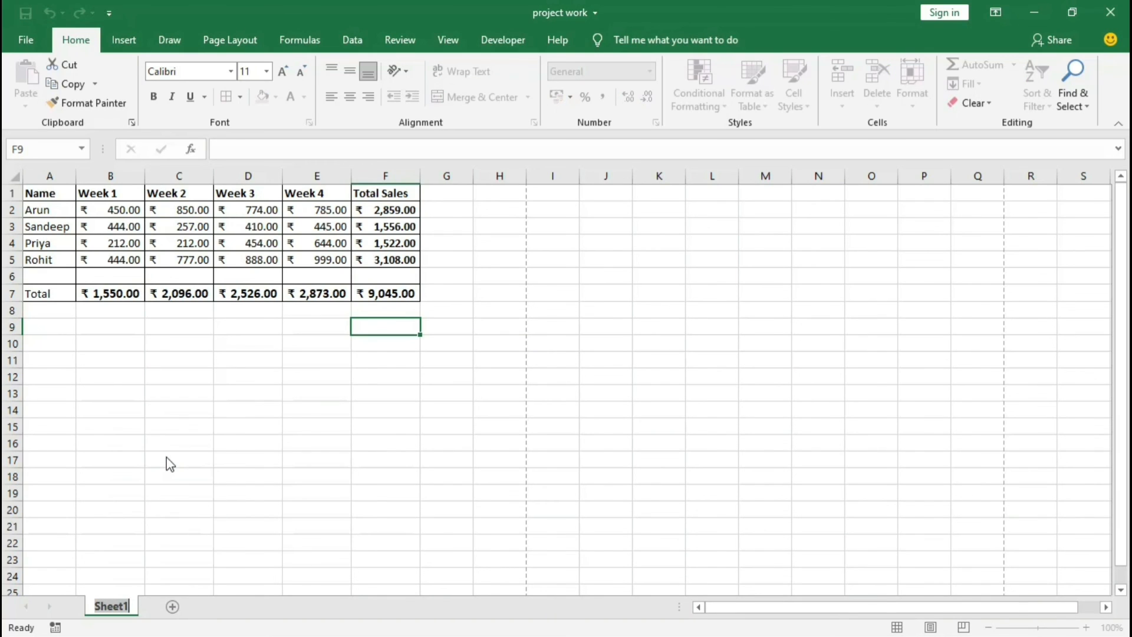
{"action": "key", "text": "BackSpace"}
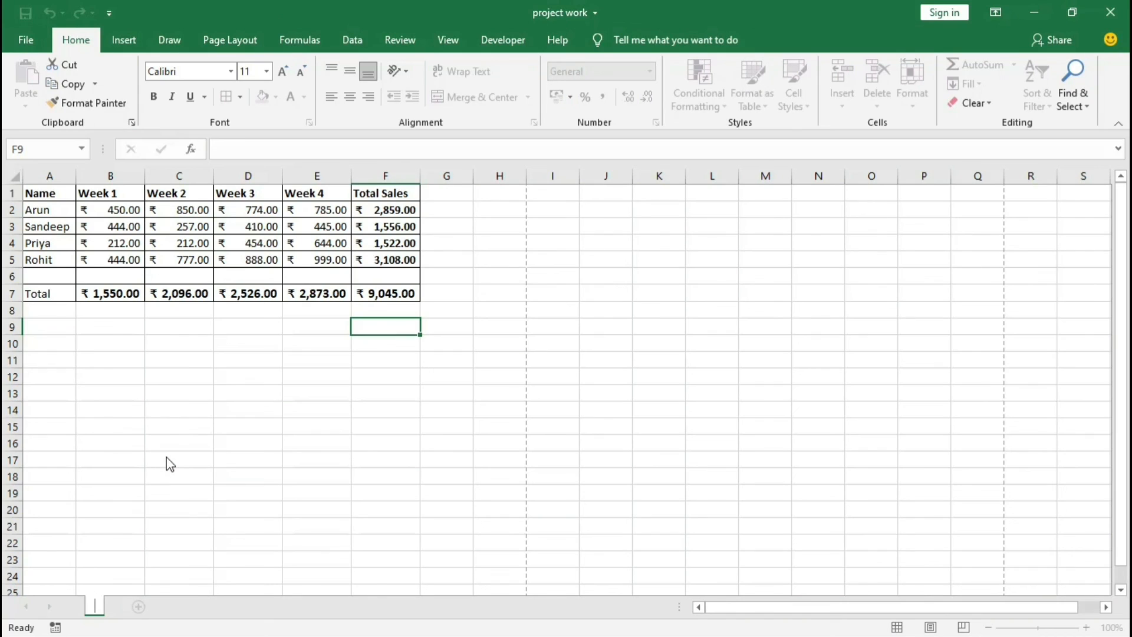
{"action": "type", "text": "Total Weekl"}
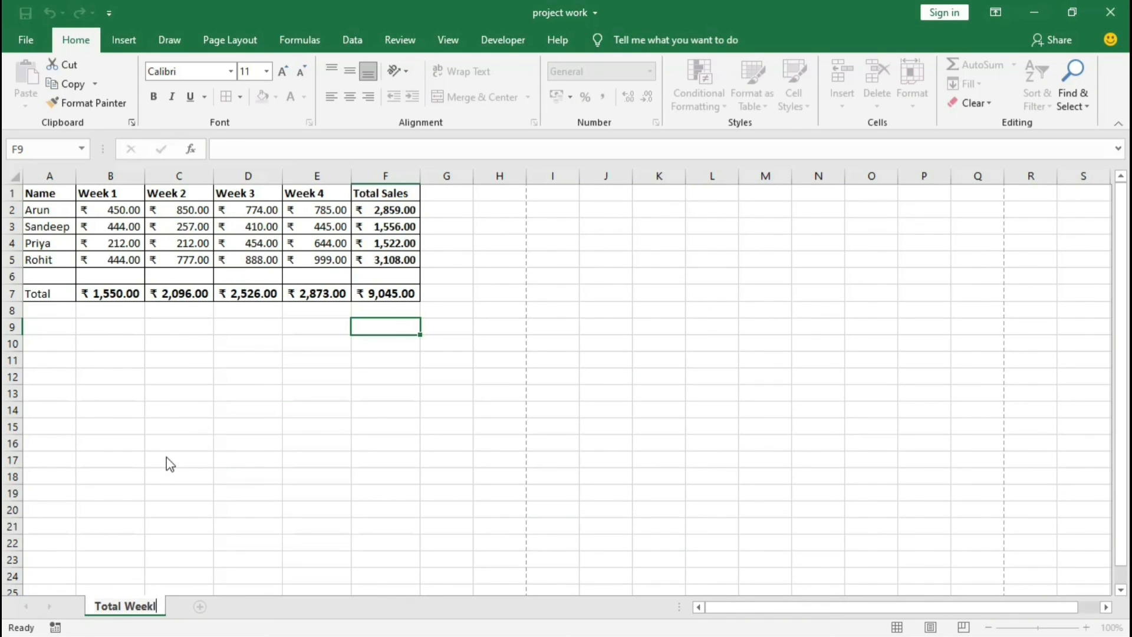
{"action": "type", "text": "y Sales Report"}
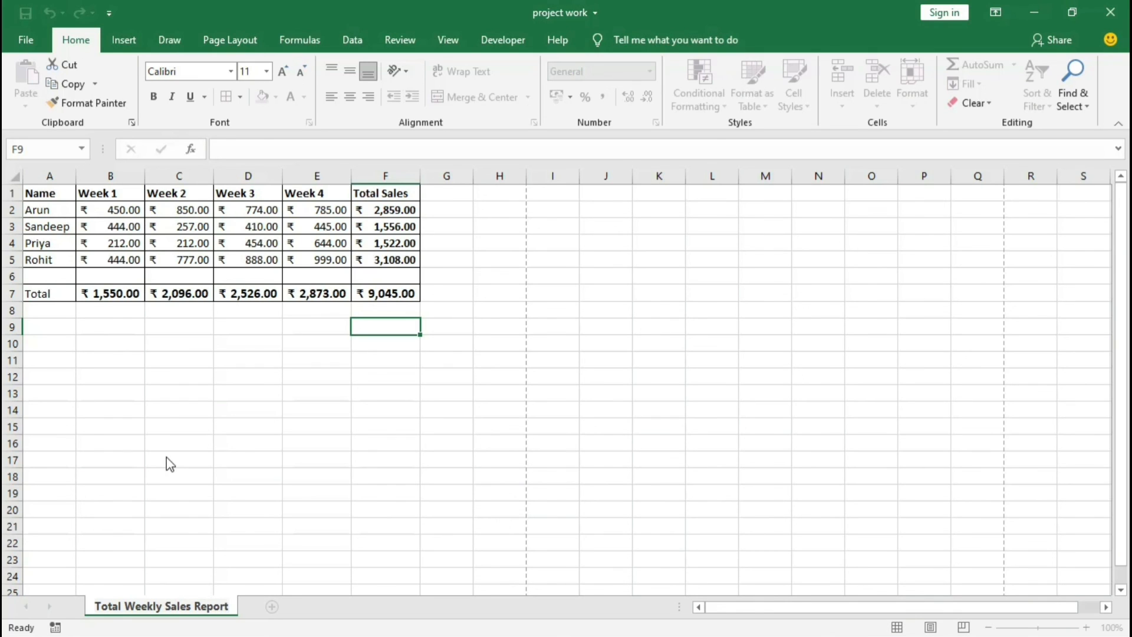
{"action": "key", "text": "Return"}
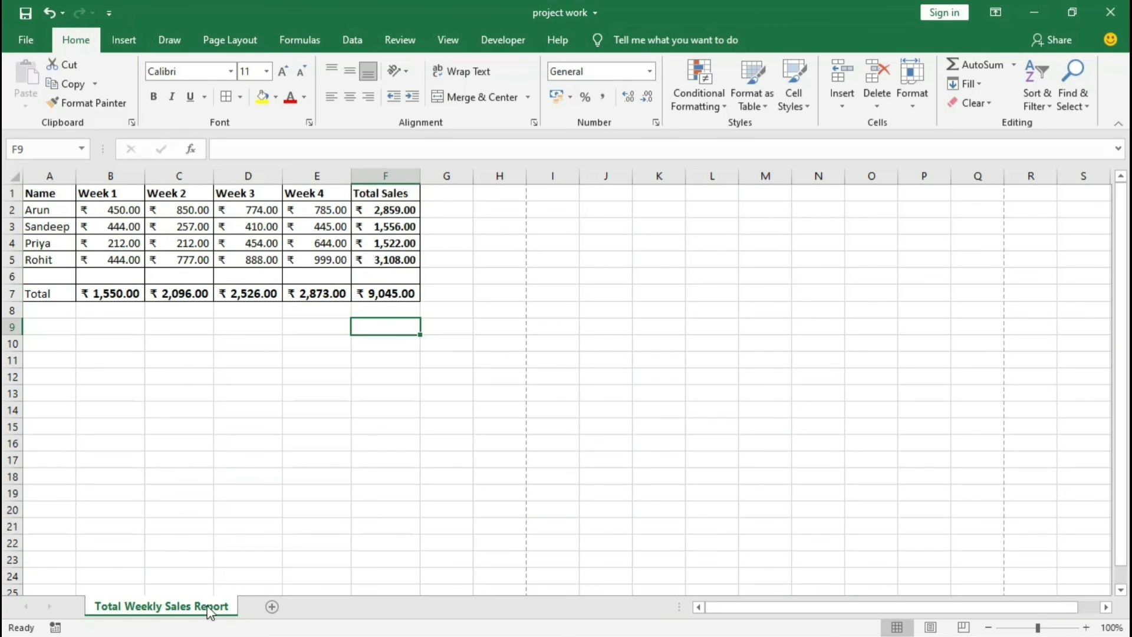
Step: Add two new blank worksheets to the workbook and return to the Total Weekly Sales Report sheet
{"action": "left_click", "coordinate": [271, 607]}
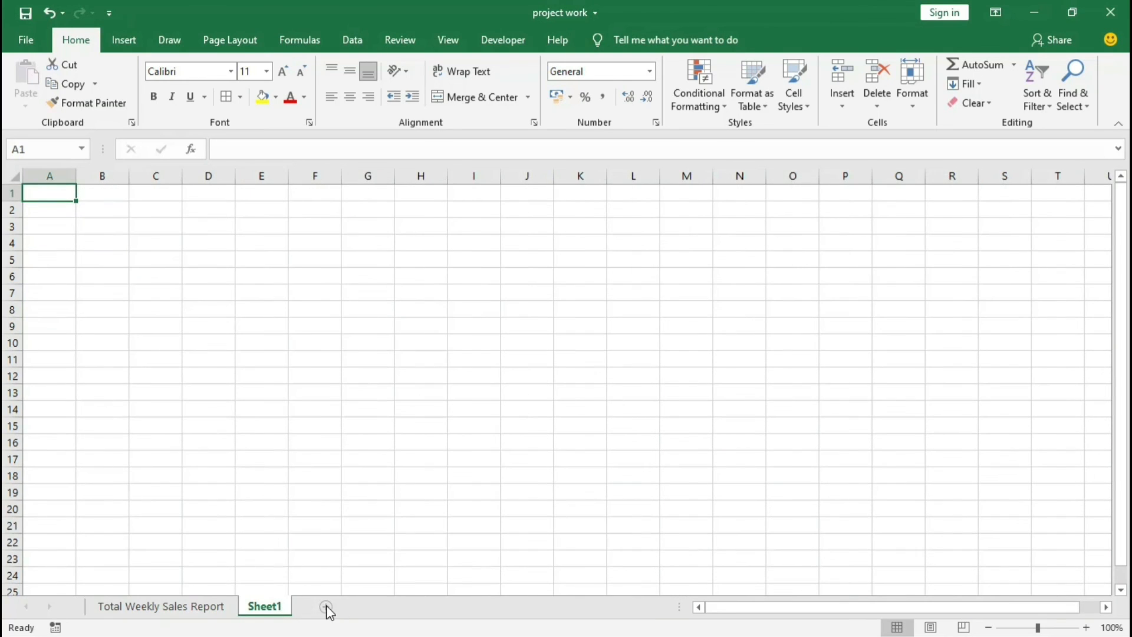
{"action": "left_click", "coordinate": [326, 607]}
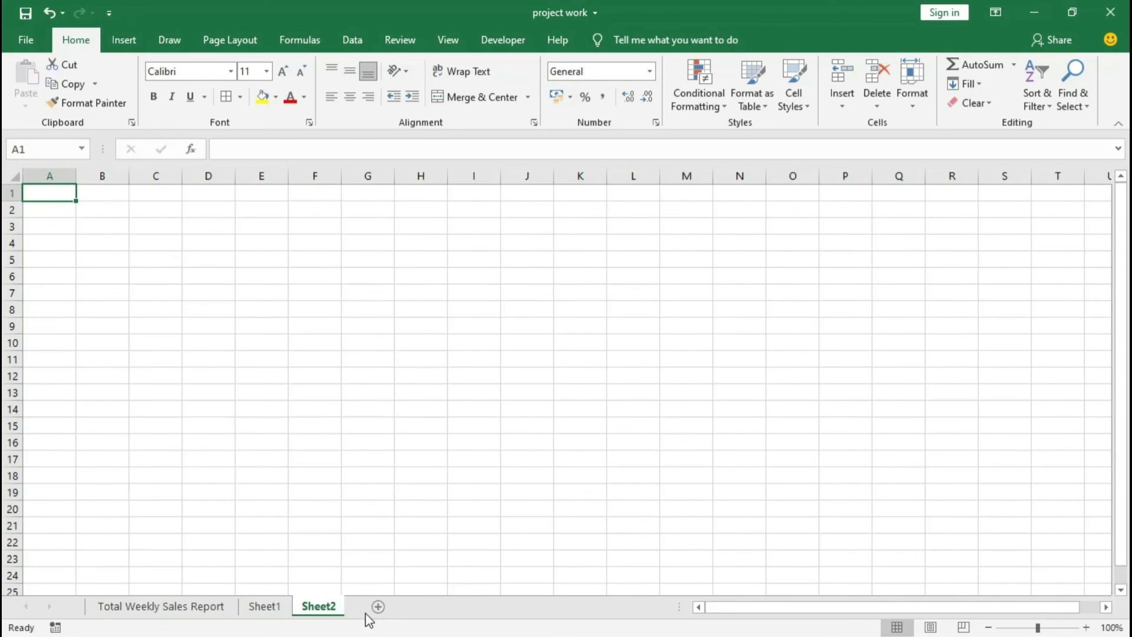
{"action": "left_click", "coordinate": [171, 611]}
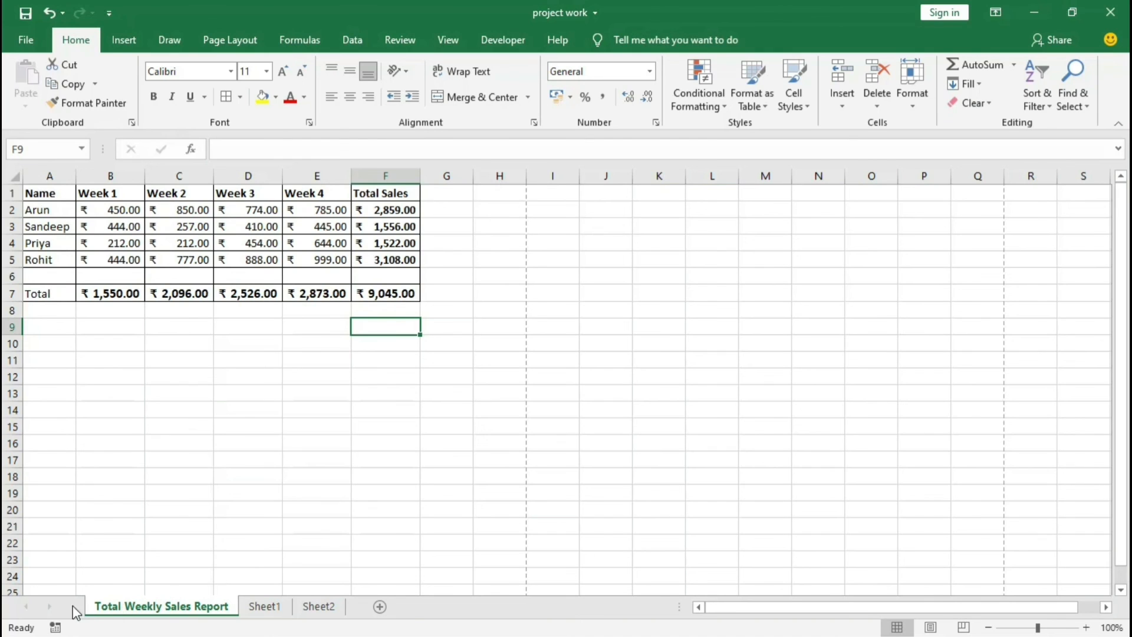
Step: Look through the Sheet1, Sheet2 and Total Weekly Sales Report worksheets in turn
{"action": "left_click", "coordinate": [265, 607]}
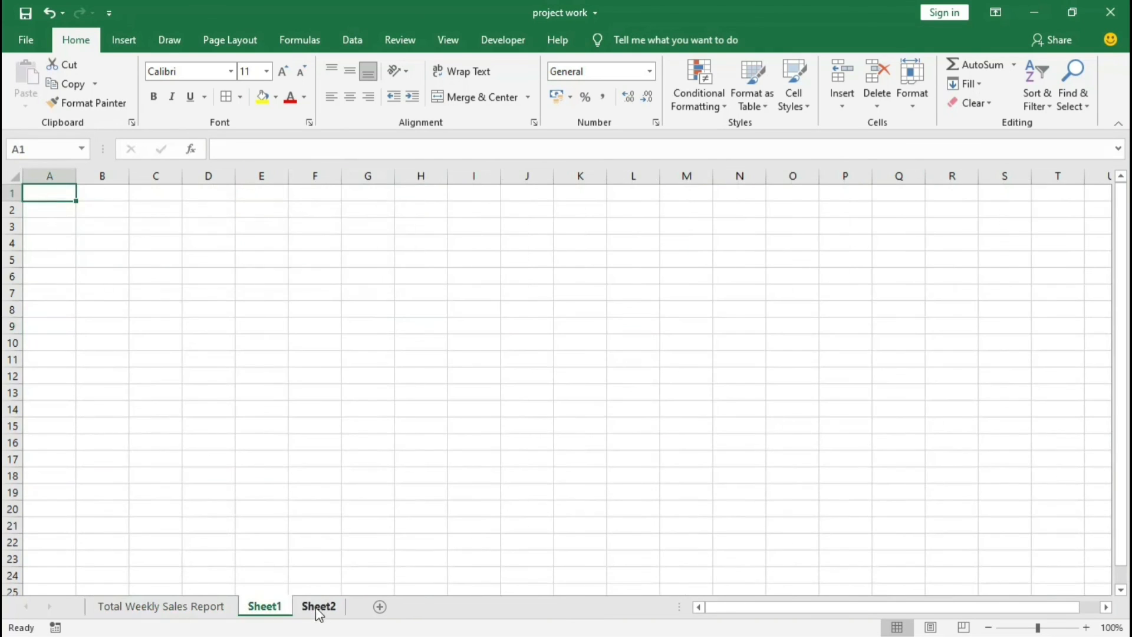
{"action": "left_click", "coordinate": [318, 607]}
{"action": "left_click", "coordinate": [161, 607]}
{"action": "left_click", "coordinate": [265, 607]}
{"action": "left_click", "coordinate": [319, 607]}
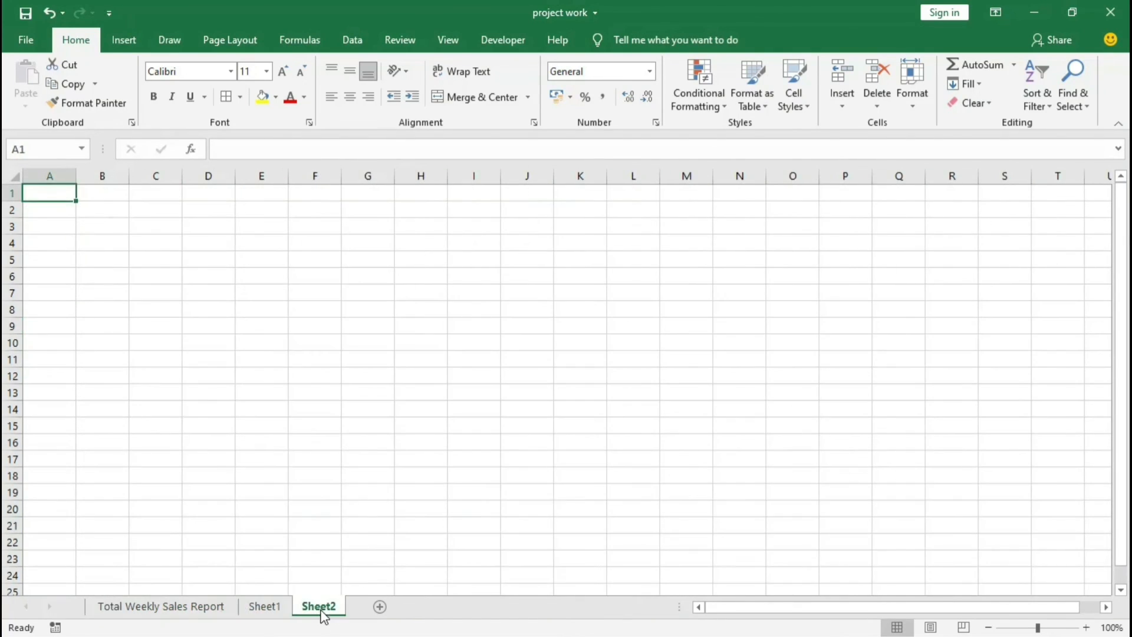
Step: Set the tab color of the Total Weekly Sales Report sheet to dark orange
{"action": "left_click", "coordinate": [147, 610]}
{"action": "right_click", "coordinate": [136, 610]}
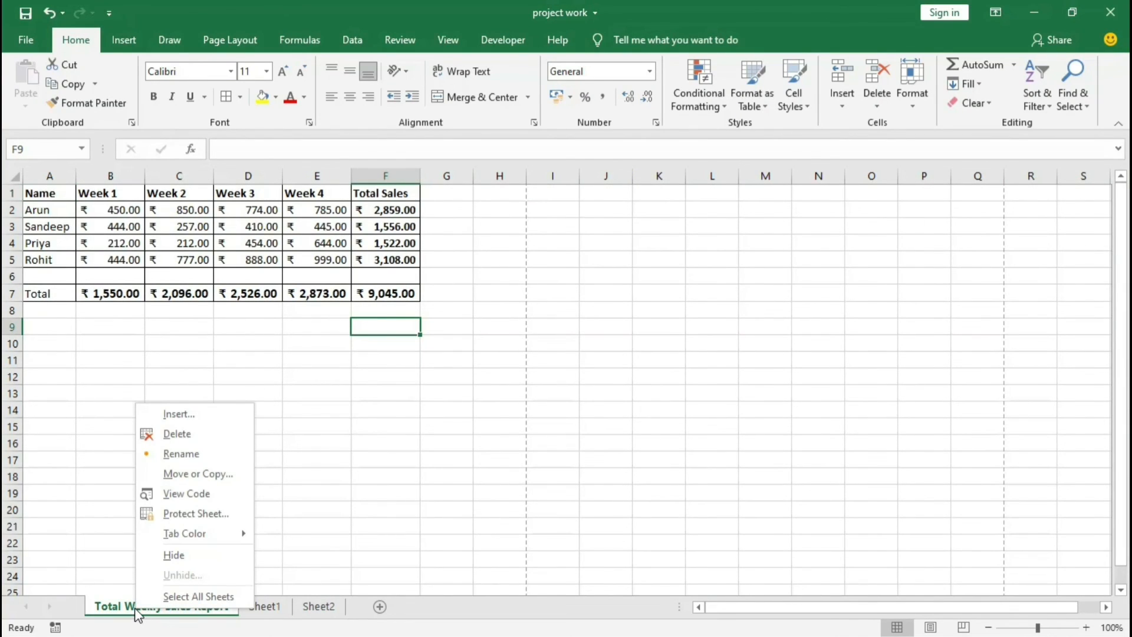
{"action": "mouse_move", "coordinate": [224, 533]}
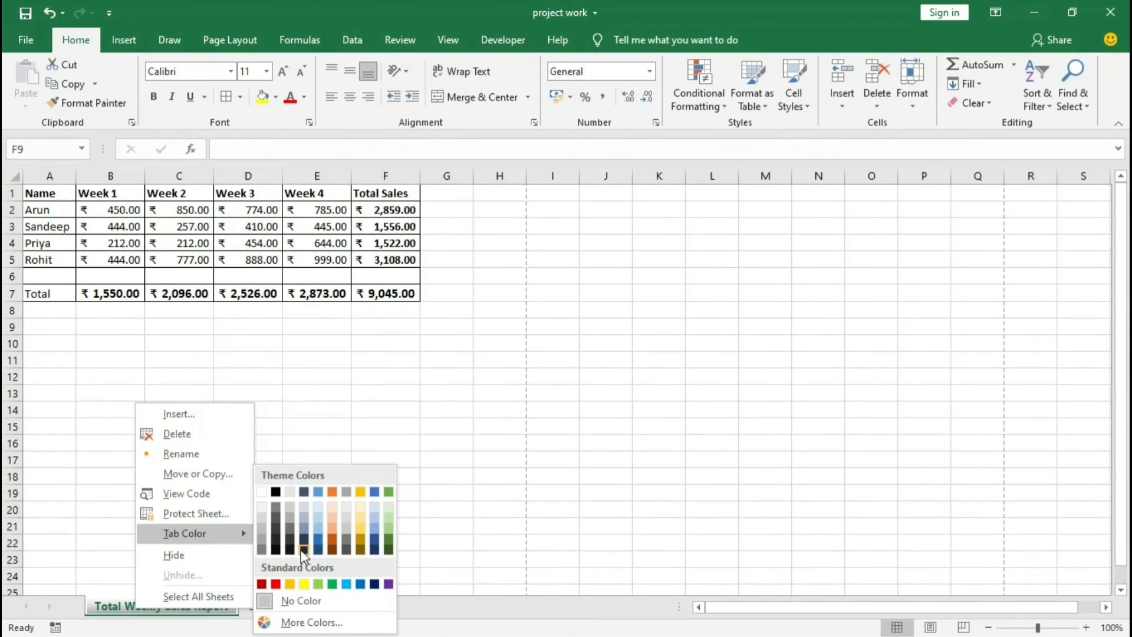
{"action": "key", "text": "Escape"}
{"action": "key", "text": "Escape"}
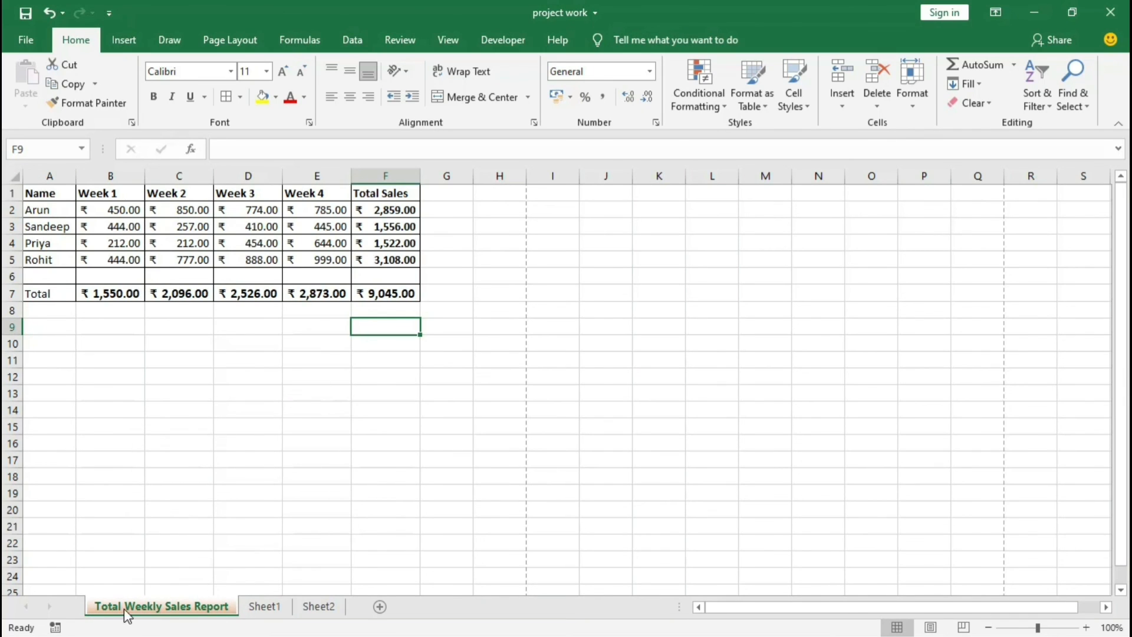
Step: Compare the colored Total Weekly Sales Report tab with the Sheet1 and Sheet2 tabs, and return to the report sheet
{"action": "left_click", "coordinate": [263, 608]}
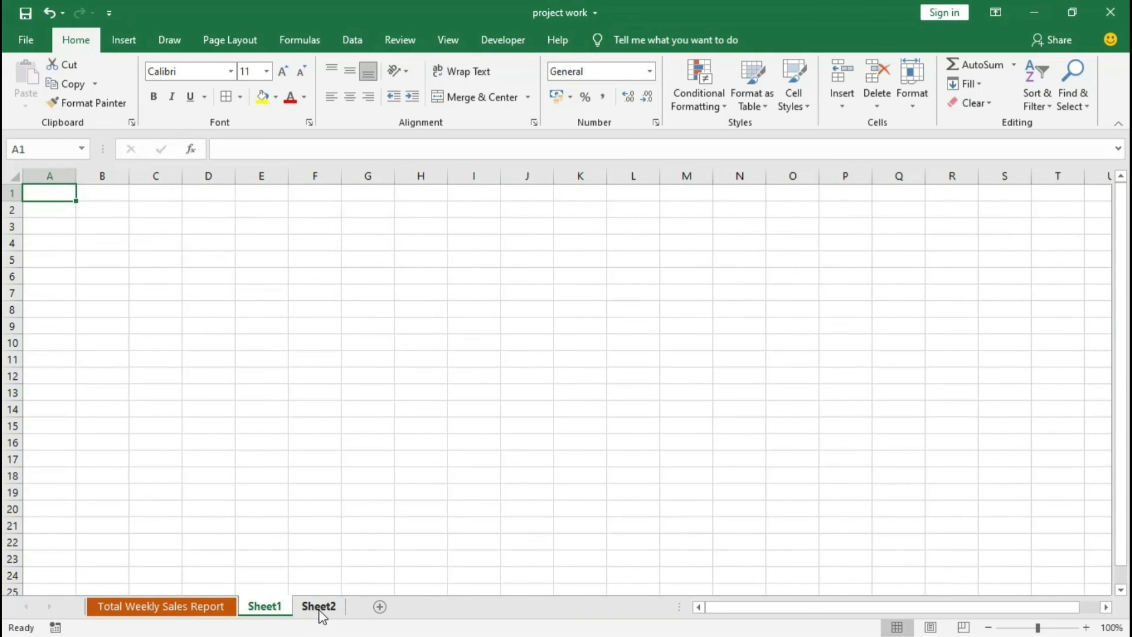
{"action": "left_click", "coordinate": [319, 607]}
{"action": "left_click", "coordinate": [276, 613]}
{"action": "left_click", "coordinate": [306, 613]}
{"action": "left_click", "coordinate": [265, 613]}
{"action": "left_click", "coordinate": [310, 613]}
{"action": "left_click", "coordinate": [179, 606]}
{"action": "left_click", "coordinate": [265, 608]}
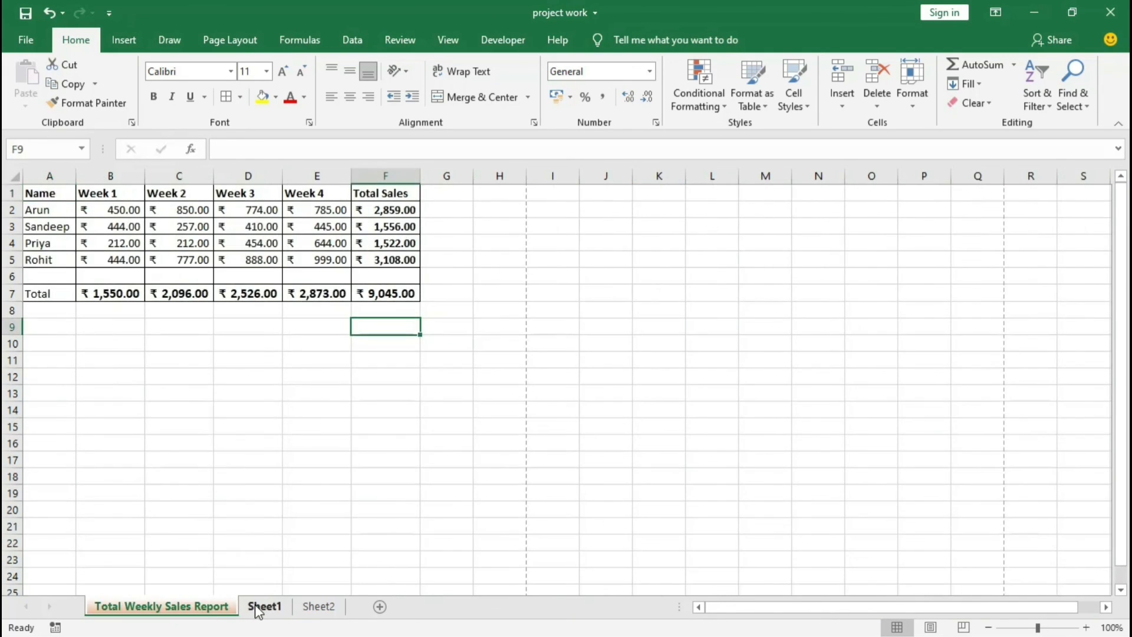
{"action": "left_click", "coordinate": [184, 607]}
Step: Select the complete sales table from A1 to F7 on the Total Weekly Sales Report sheet
{"action": "left_click", "coordinate": [275, 414]}
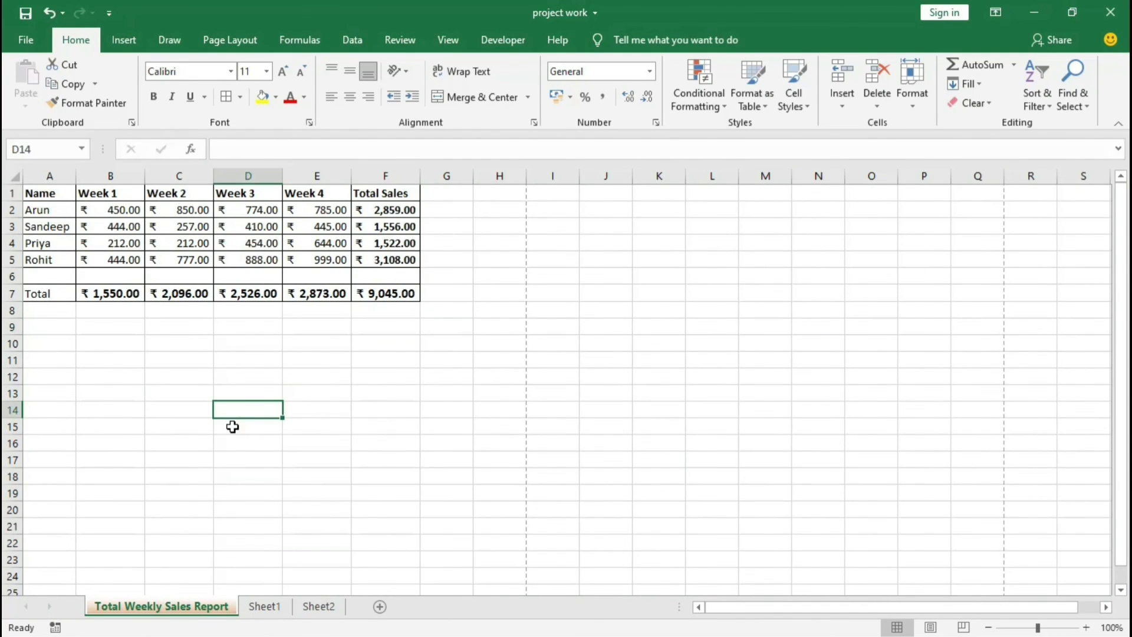
{"action": "left_click_drag", "start_coordinate": [52, 194], "coordinate": [394, 293]}
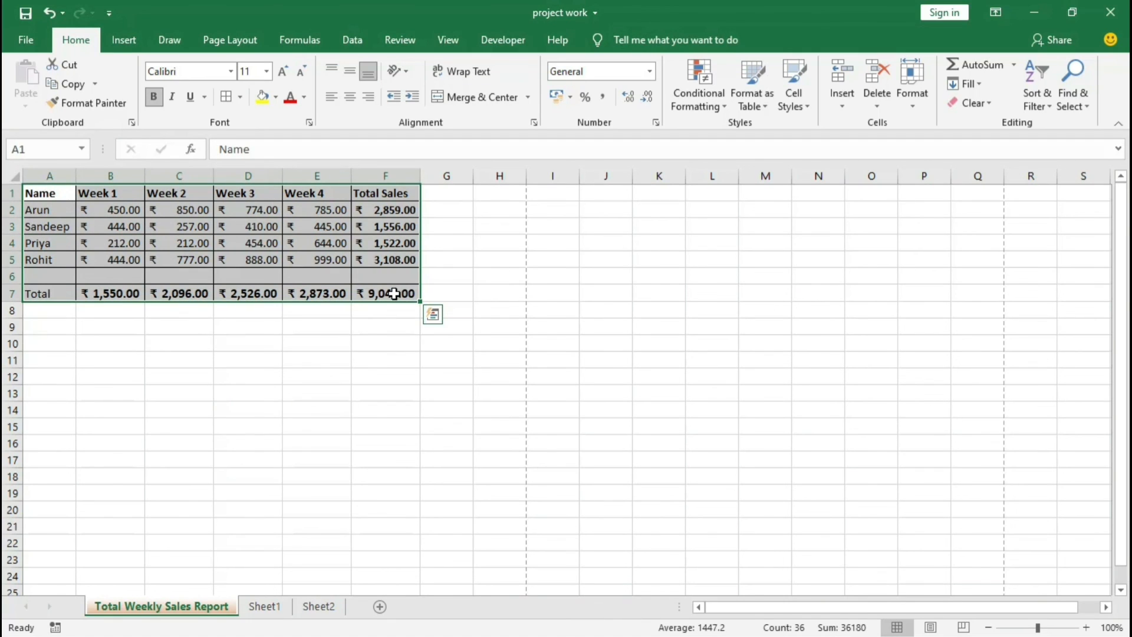